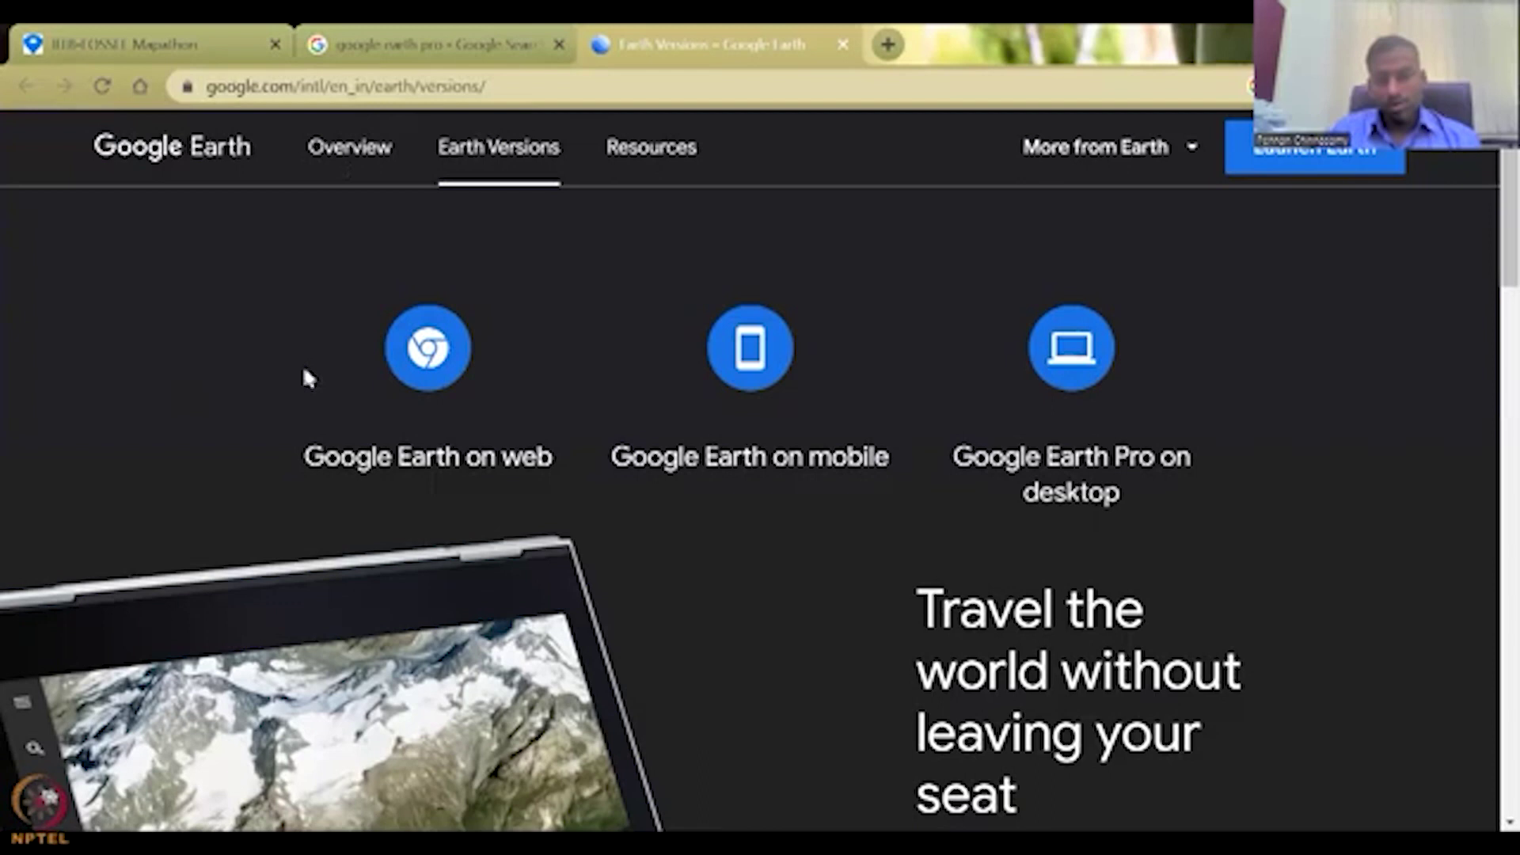
# Review the web, mobile and desktop sections of the Google Earth versions page
pyautogui.scroll(-5, 463, 425)
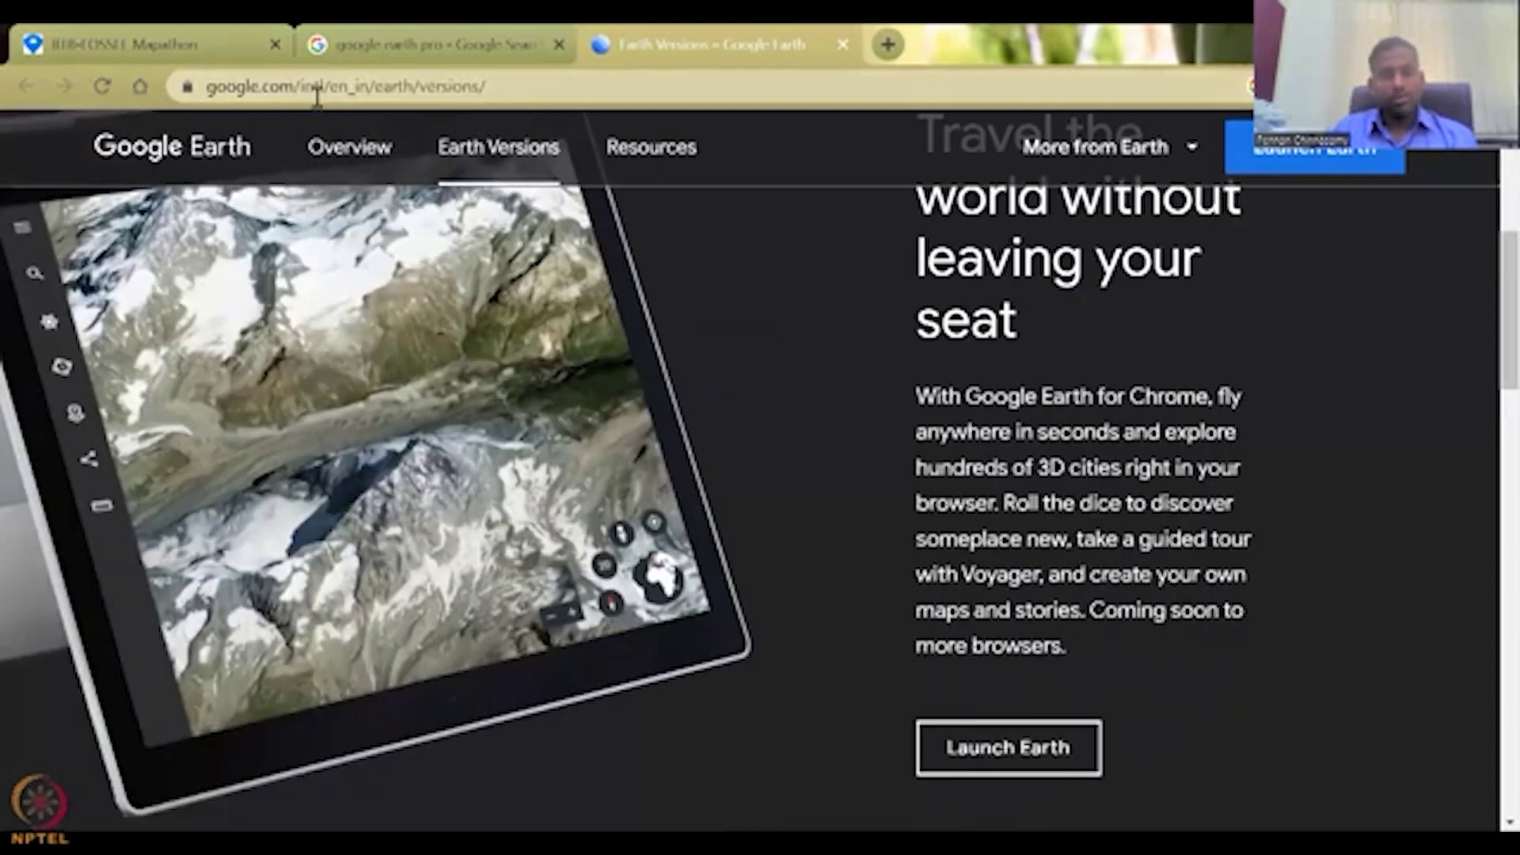
pyautogui.scroll(5, 554, 295)
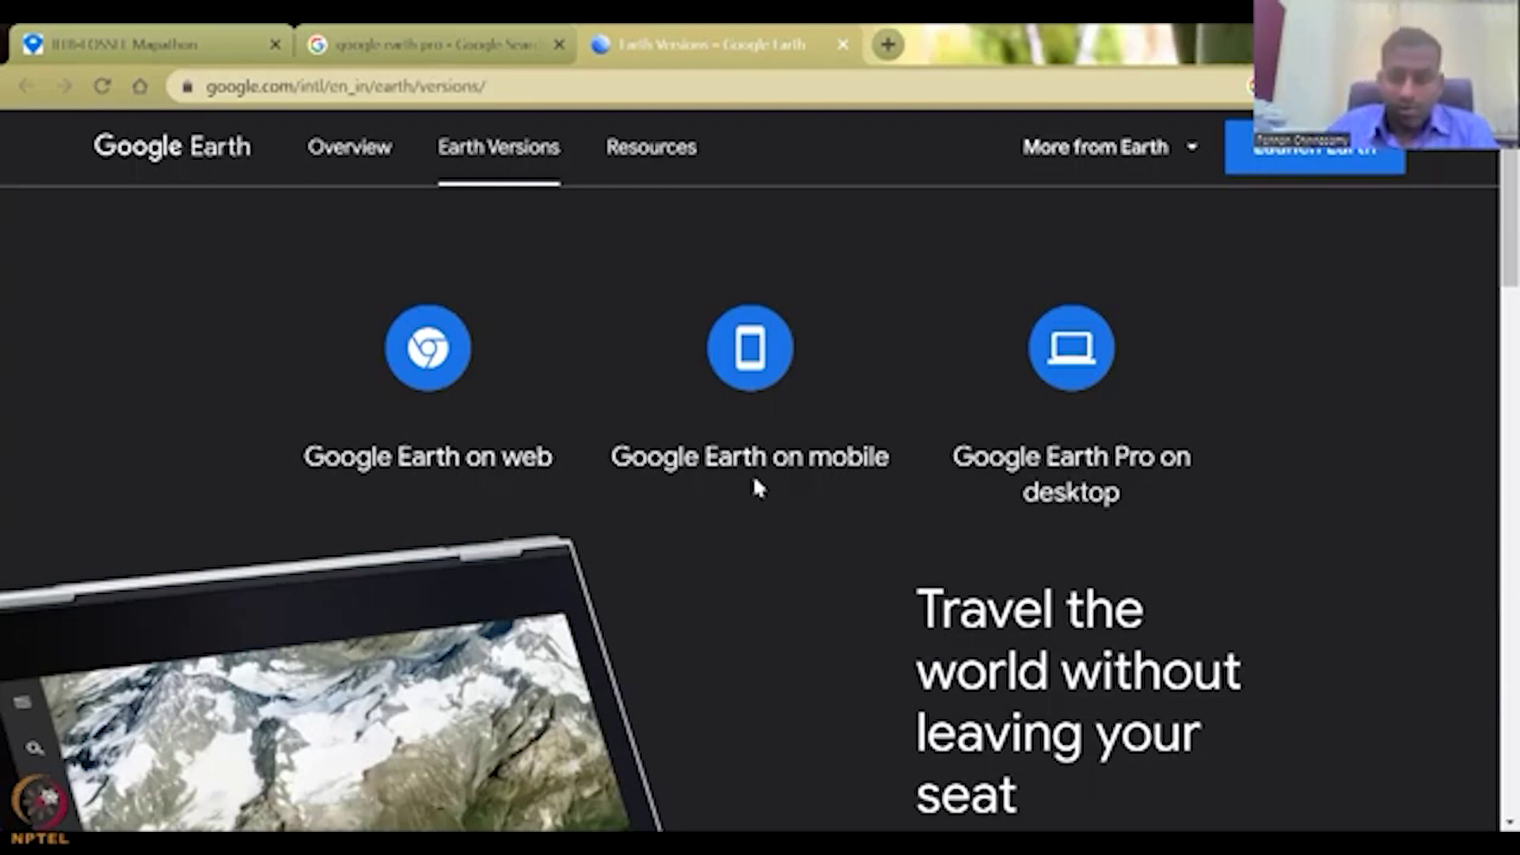
pyautogui.click(1140, 469)
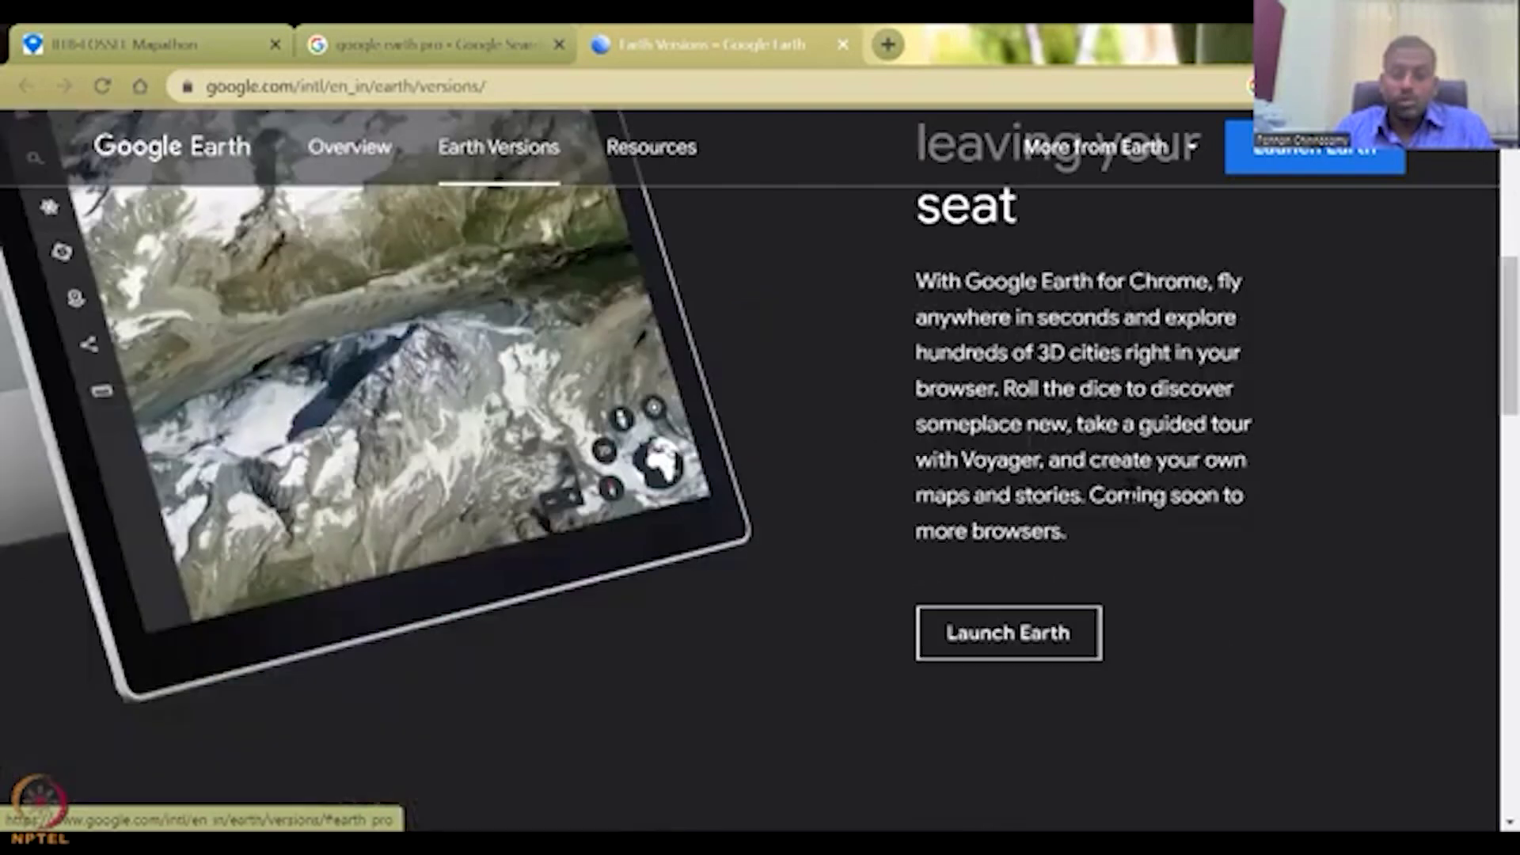
pyautogui.scroll(-5, 1128, 486)
pyautogui.scroll(-5, 1128, 487)
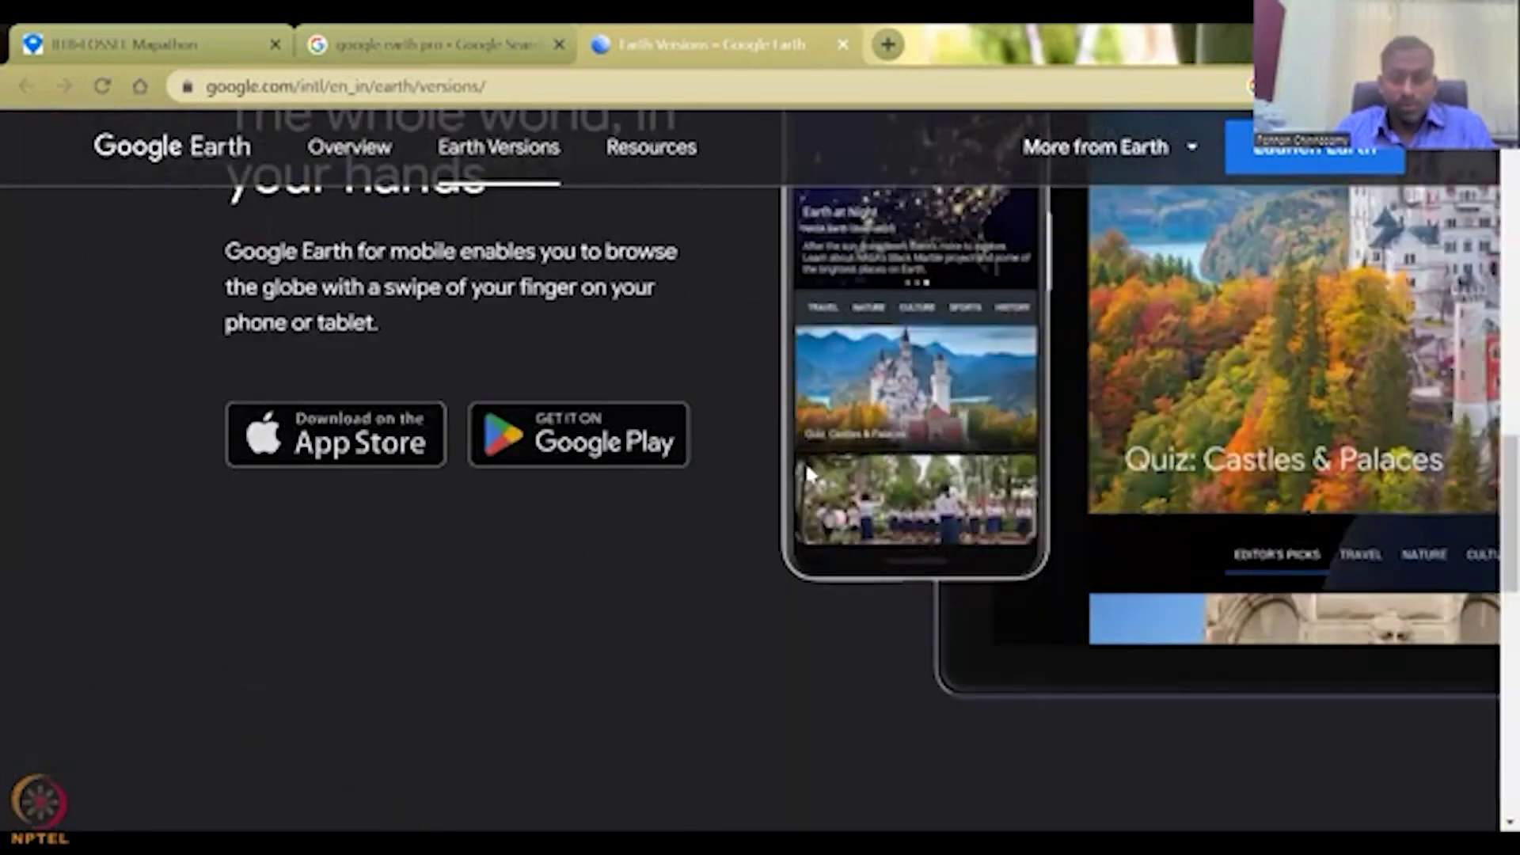
pyautogui.scroll(-5, 1130, 597)
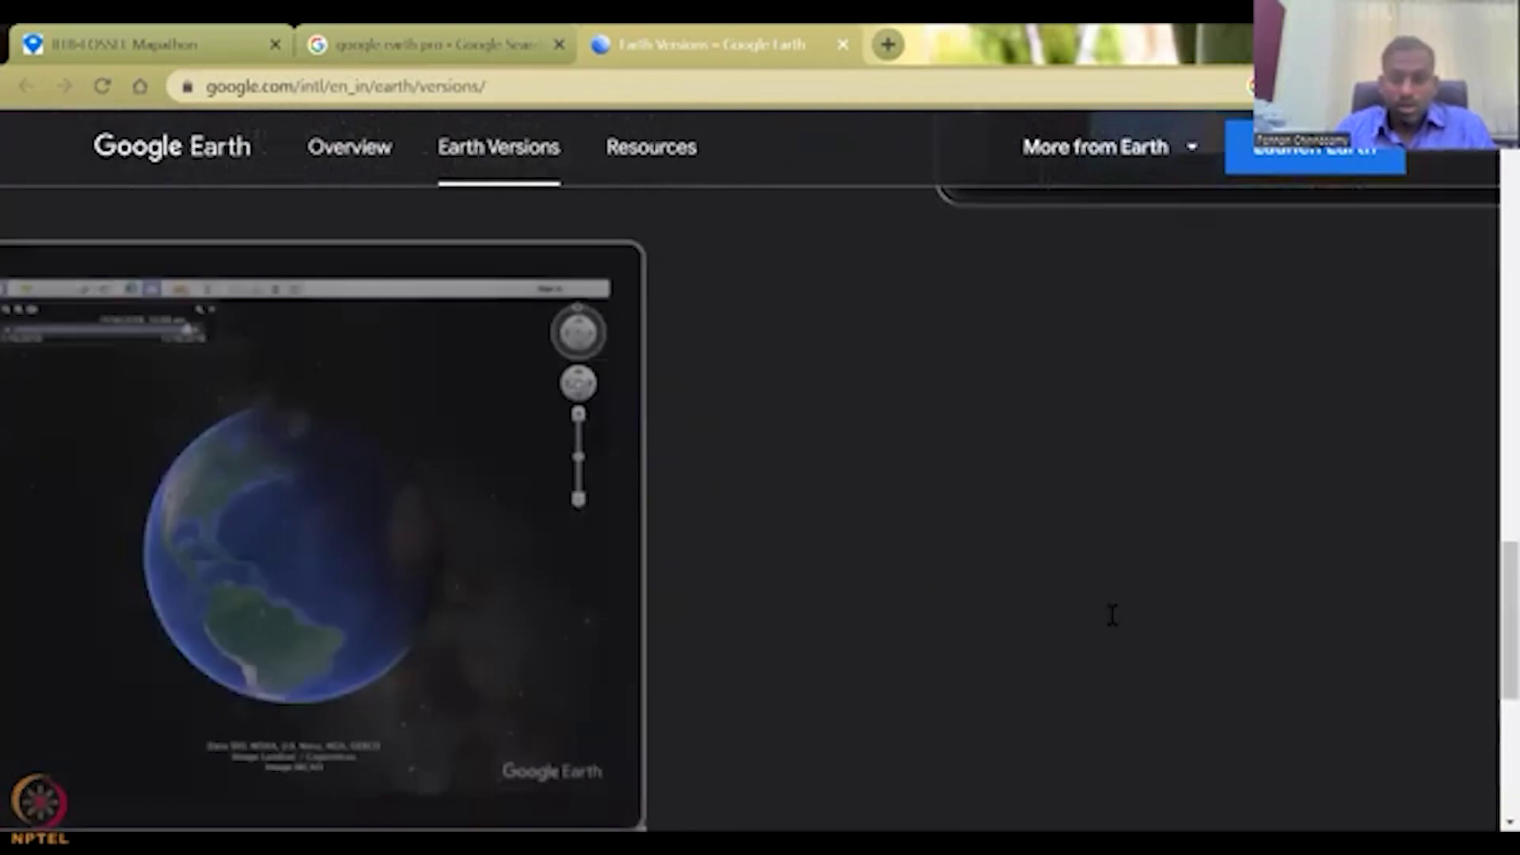
pyautogui.scroll(-5, 1113, 616)
pyautogui.scroll(-1, 1112, 622)
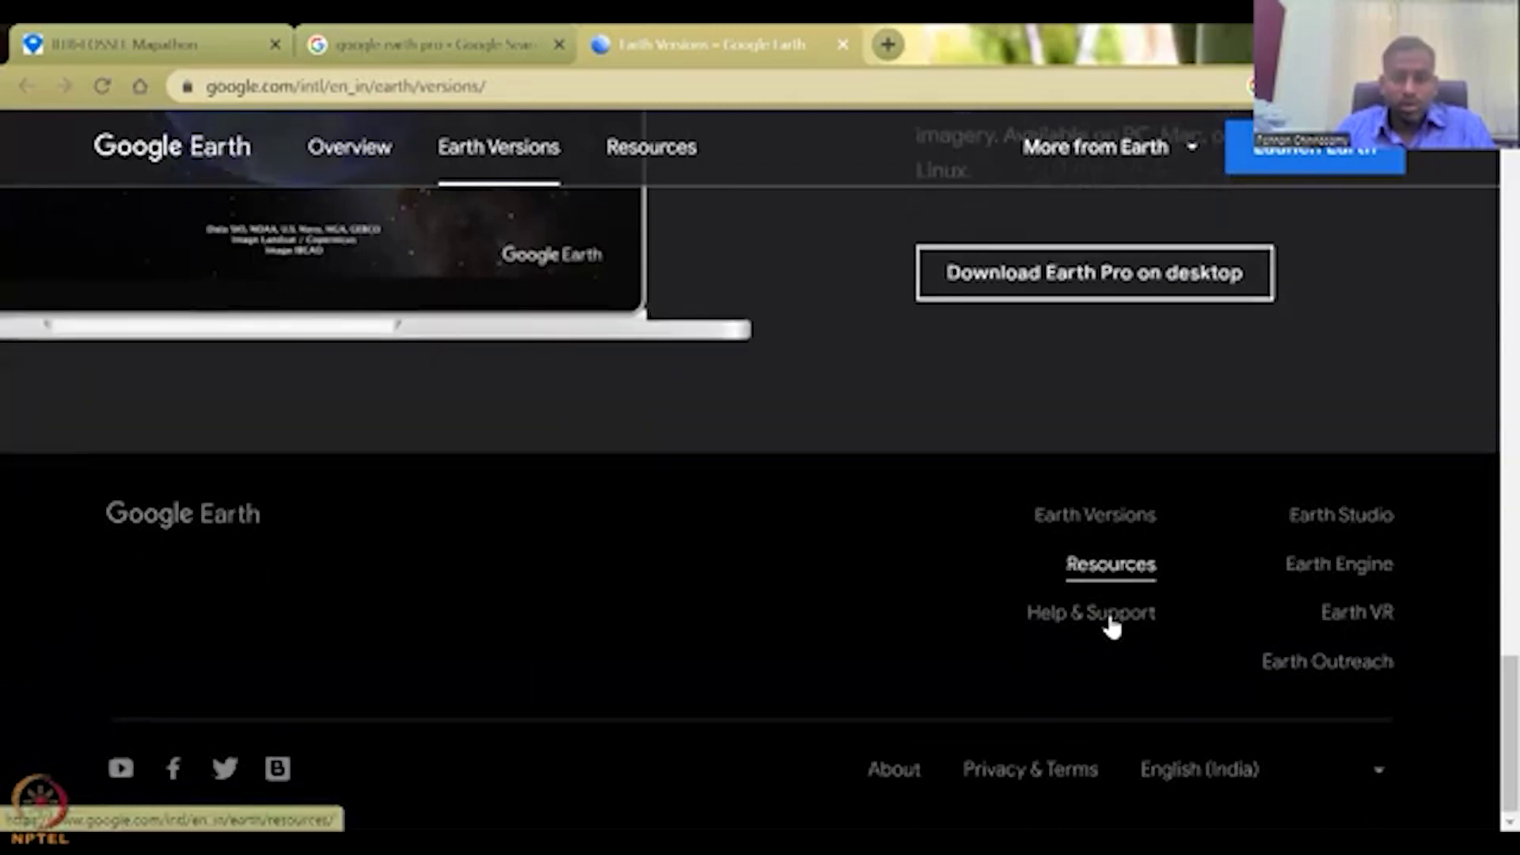
pyautogui.scroll(10, 1113, 626)
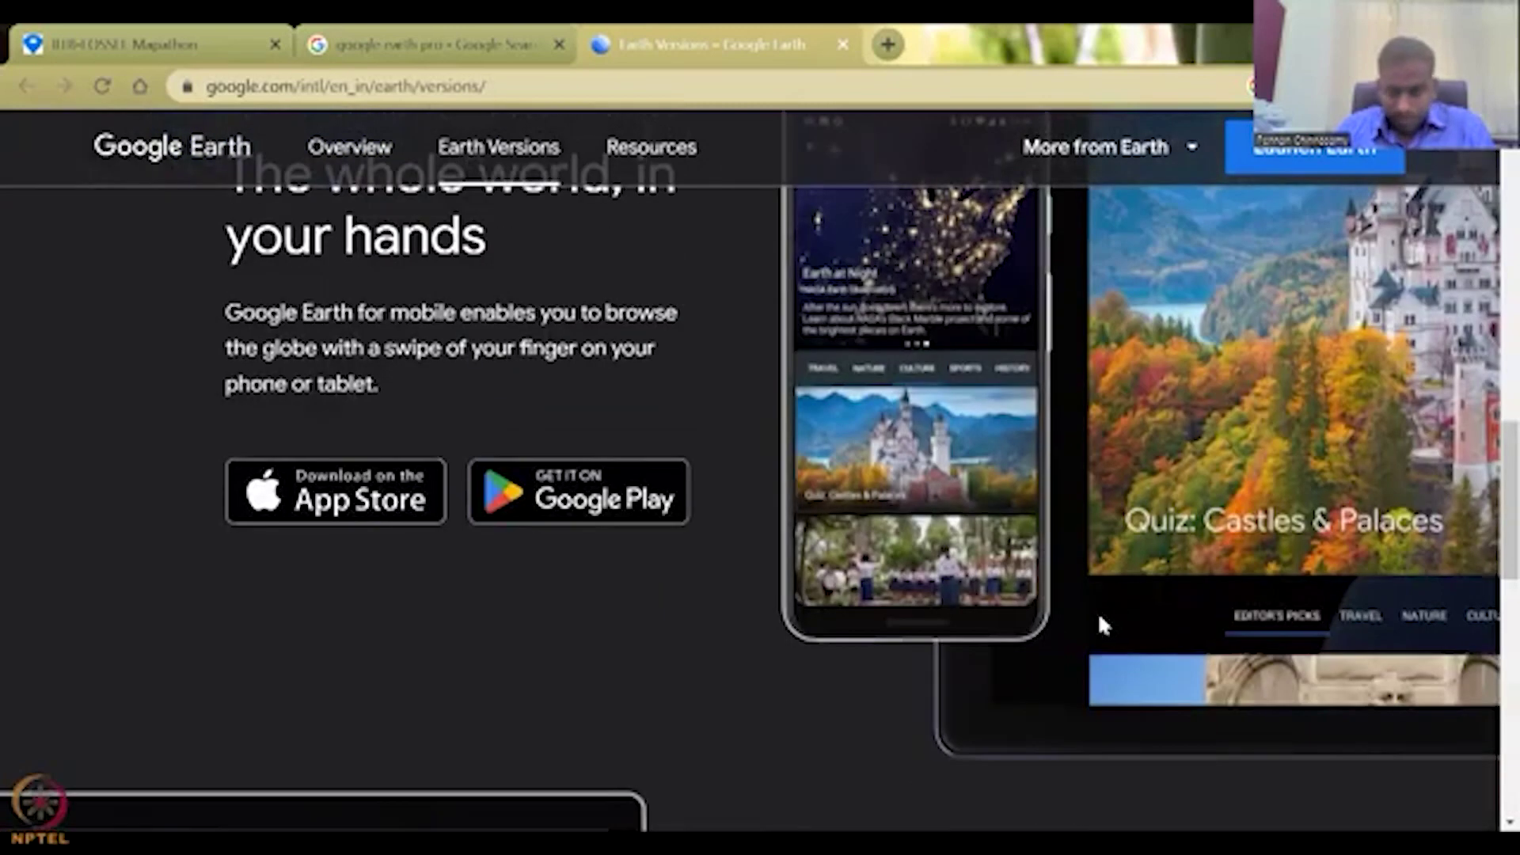
pyautogui.scroll(4, 1101, 619)
pyautogui.scroll(-6, 577, 410)
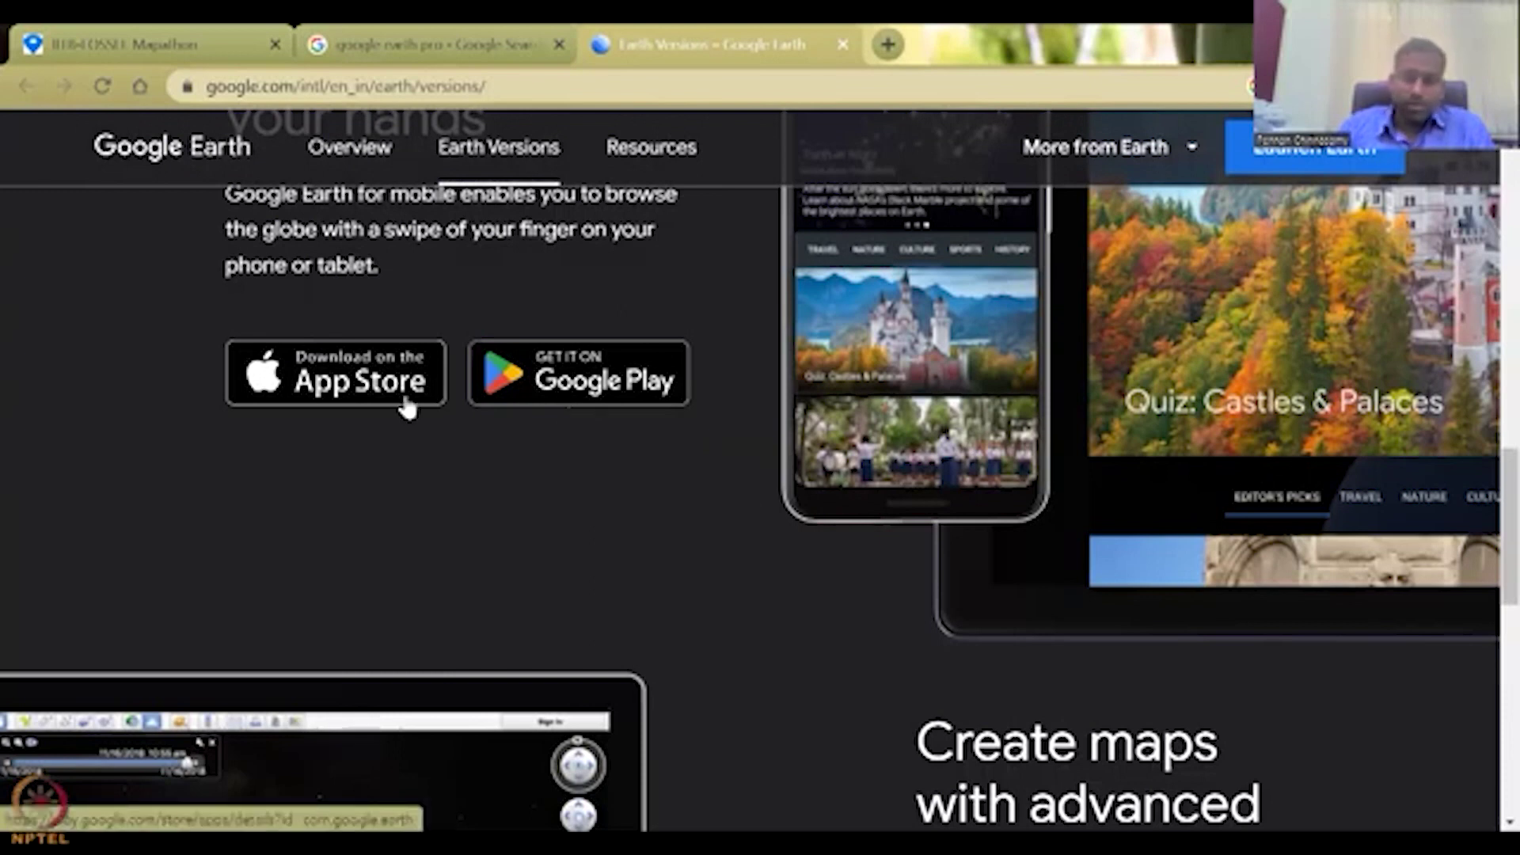
pyautogui.scroll(-5, 794, 536)
pyautogui.scroll(6, 794, 541)
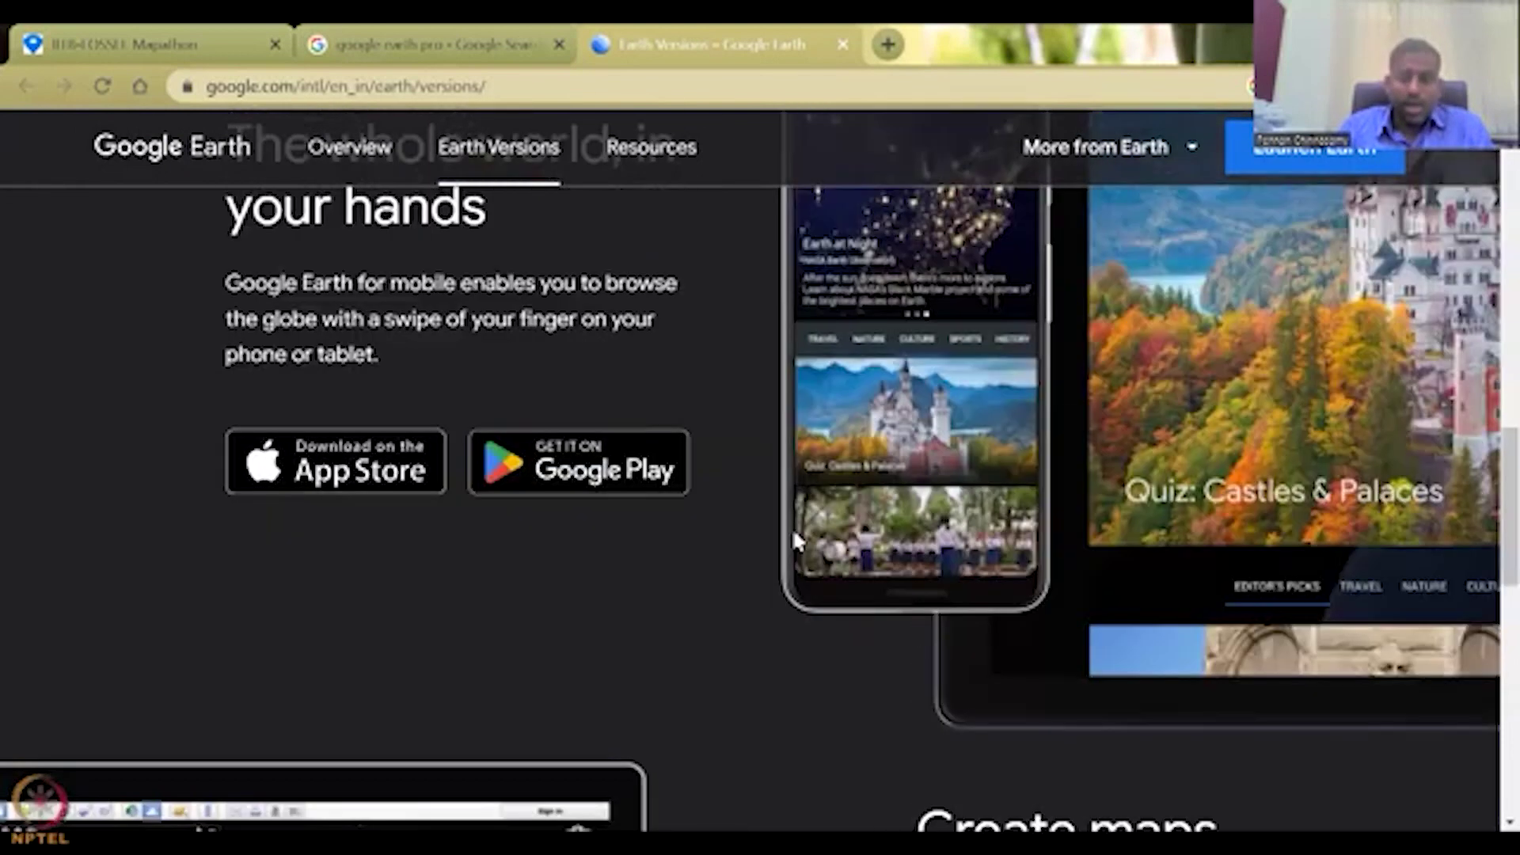
pyautogui.scroll(5, 791, 527)
pyautogui.scroll(2, 795, 536)
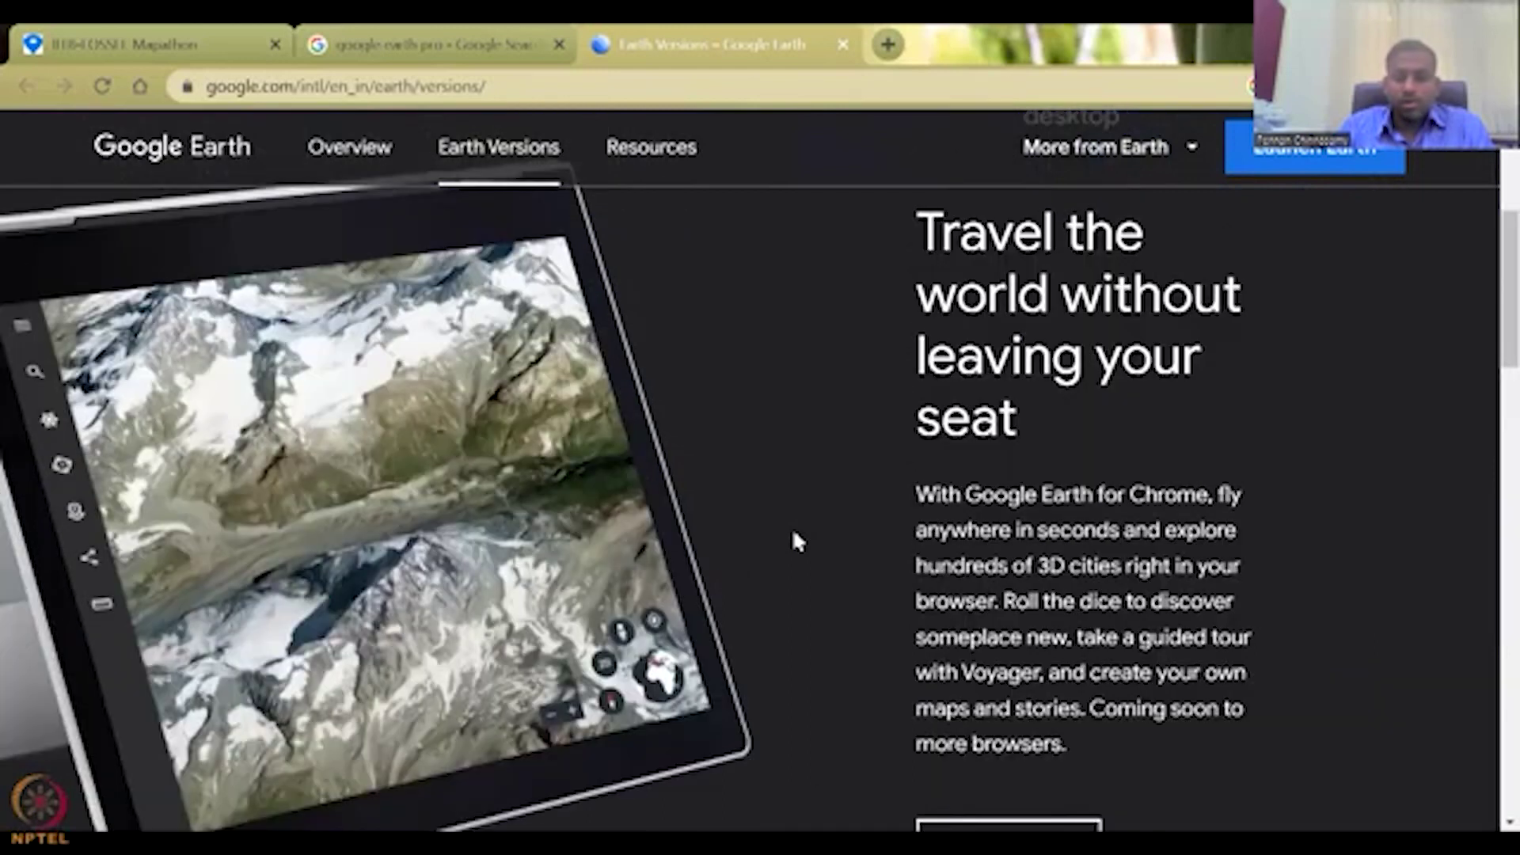
pyautogui.scroll(3, 967, 495)
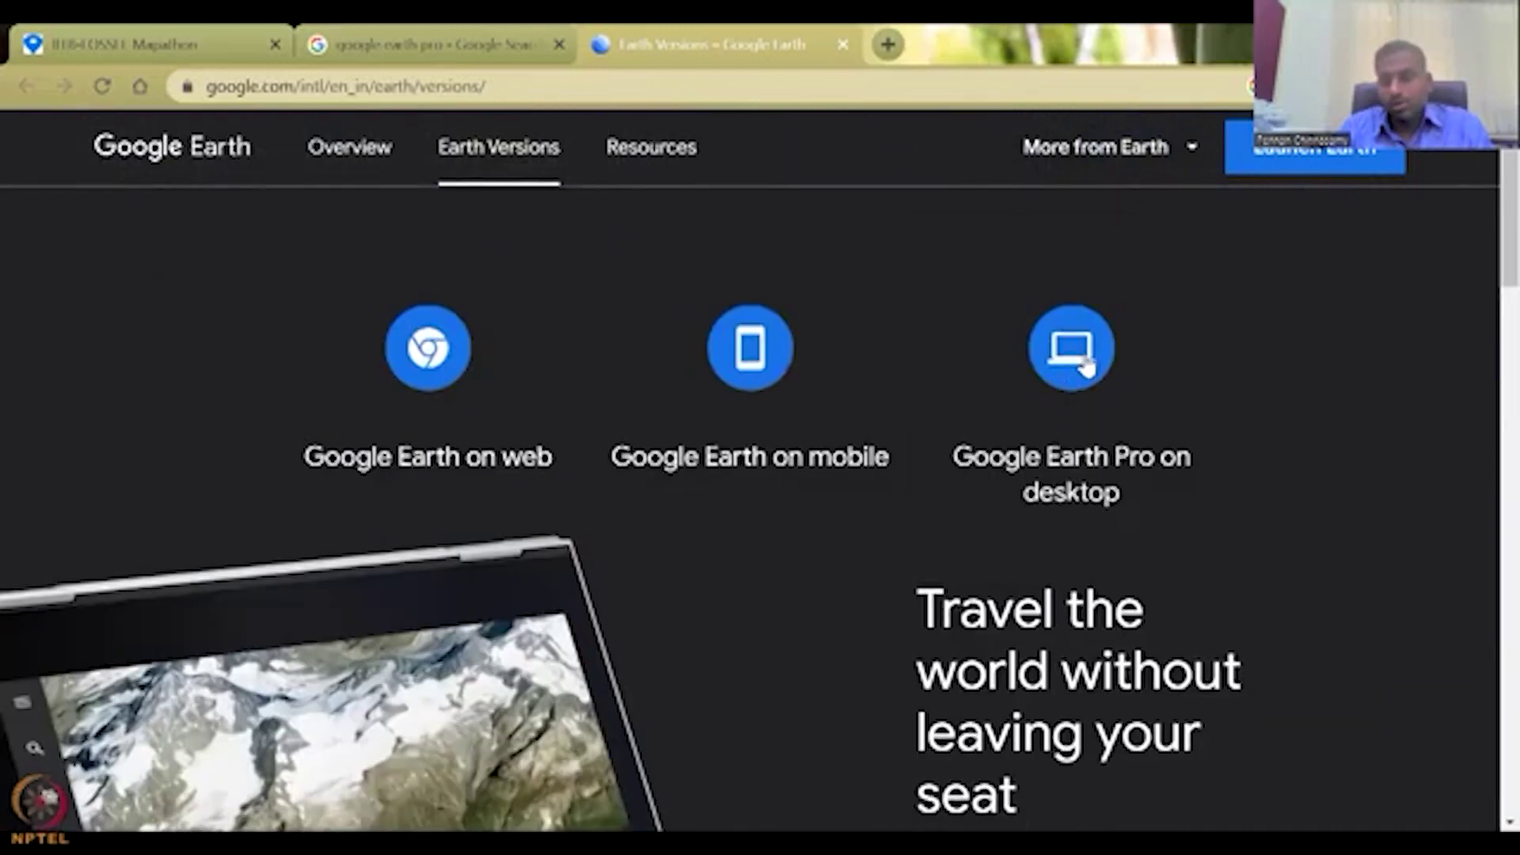
# Go to the Google Earth Pro on desktop section and open its Windows download agreement
pyautogui.click(1093, 497)
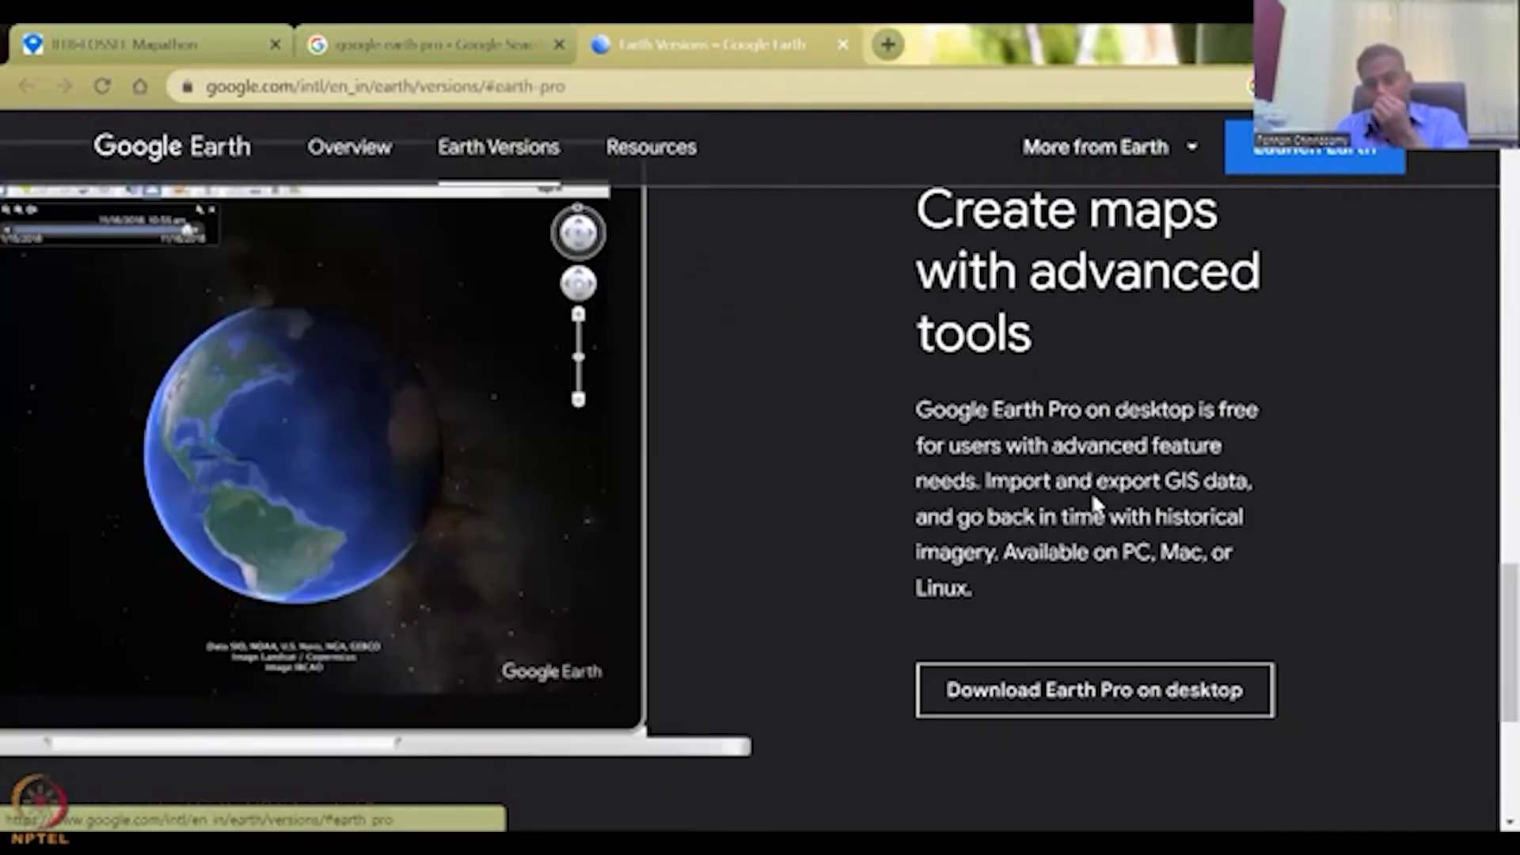
pyautogui.click(1125, 692)
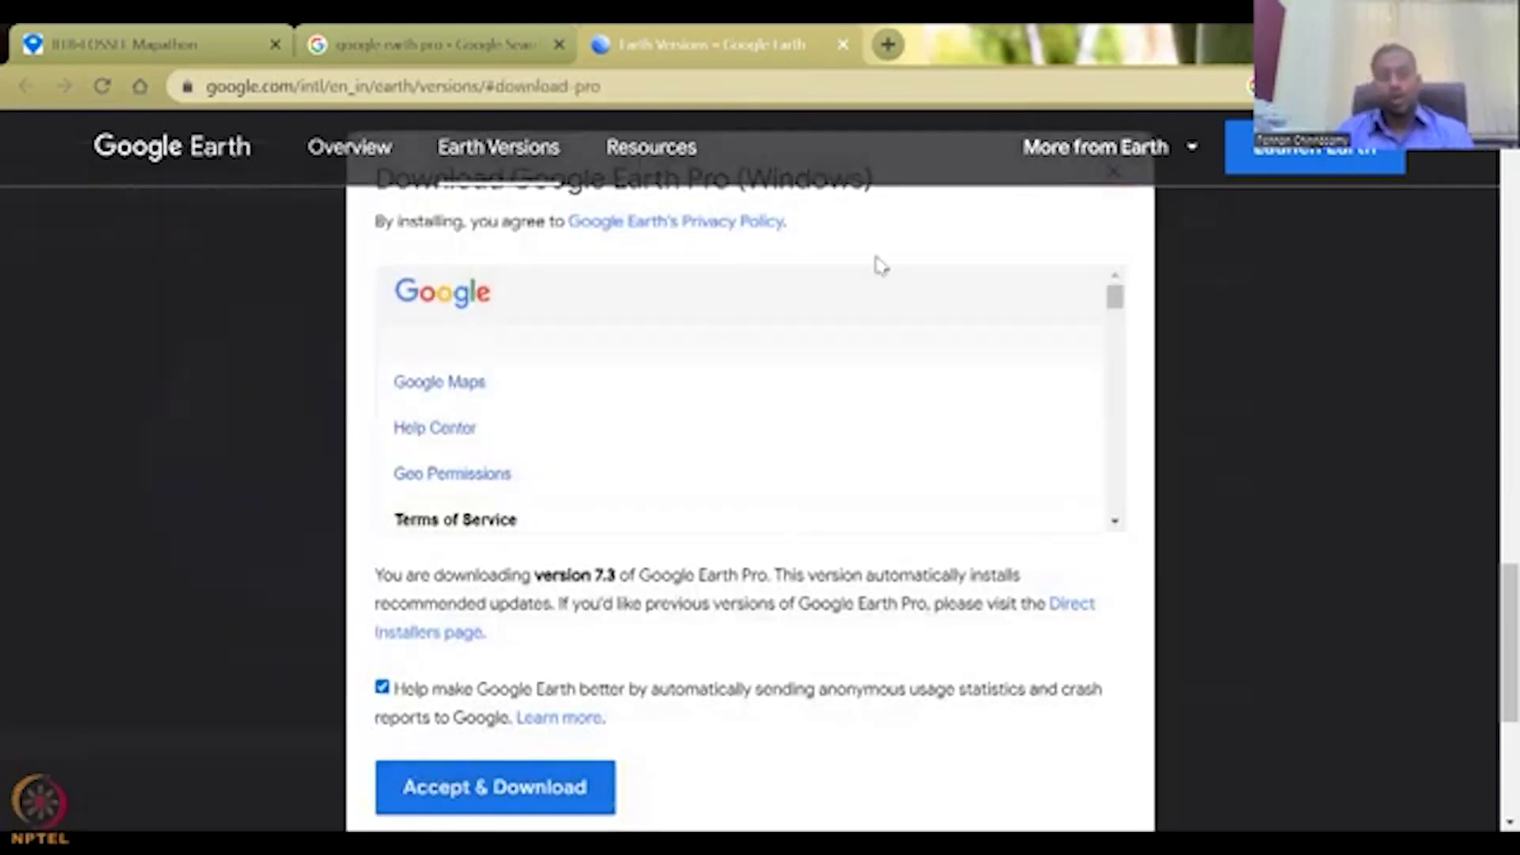
# Read through the Google Earth Pro terms of service and the note about the version being downloaded
pyautogui.scroll(-10, 760, 332)
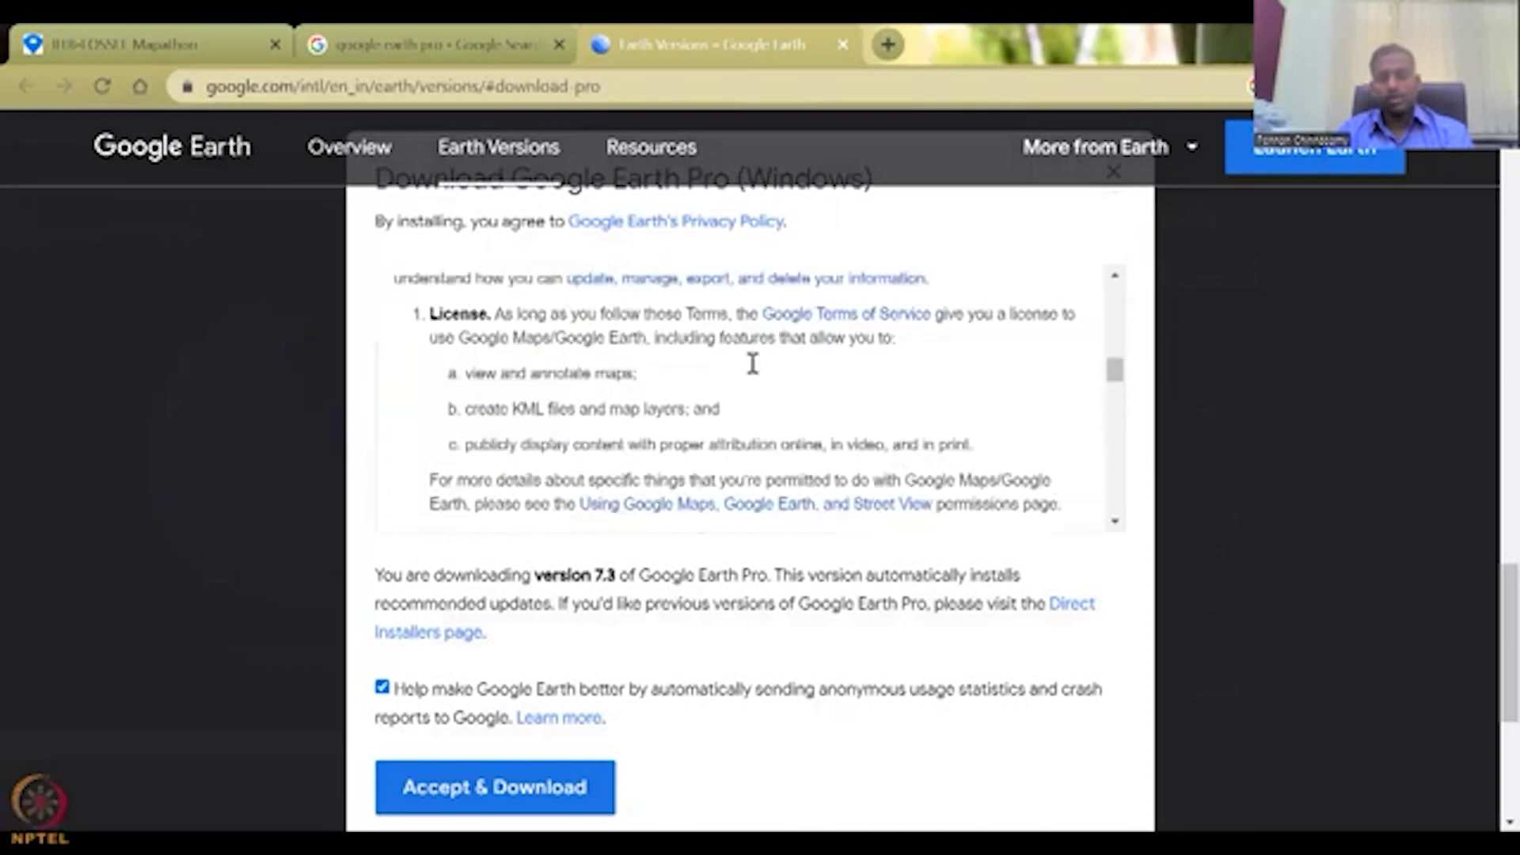
pyautogui.scroll(-8, 744, 396)
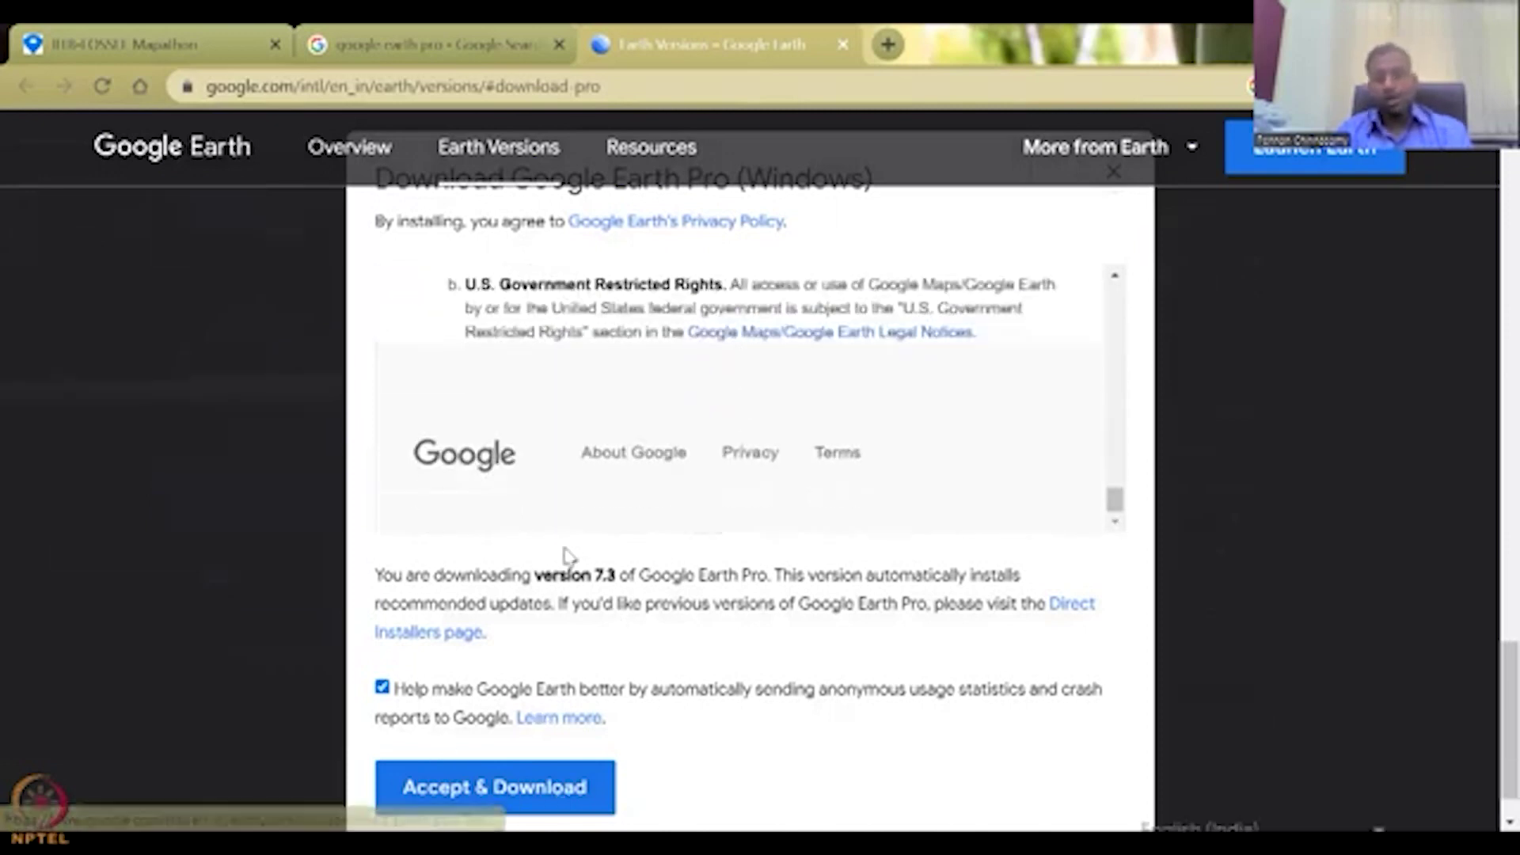
pyautogui.moveTo(529, 577); pyautogui.dragTo(963, 573)
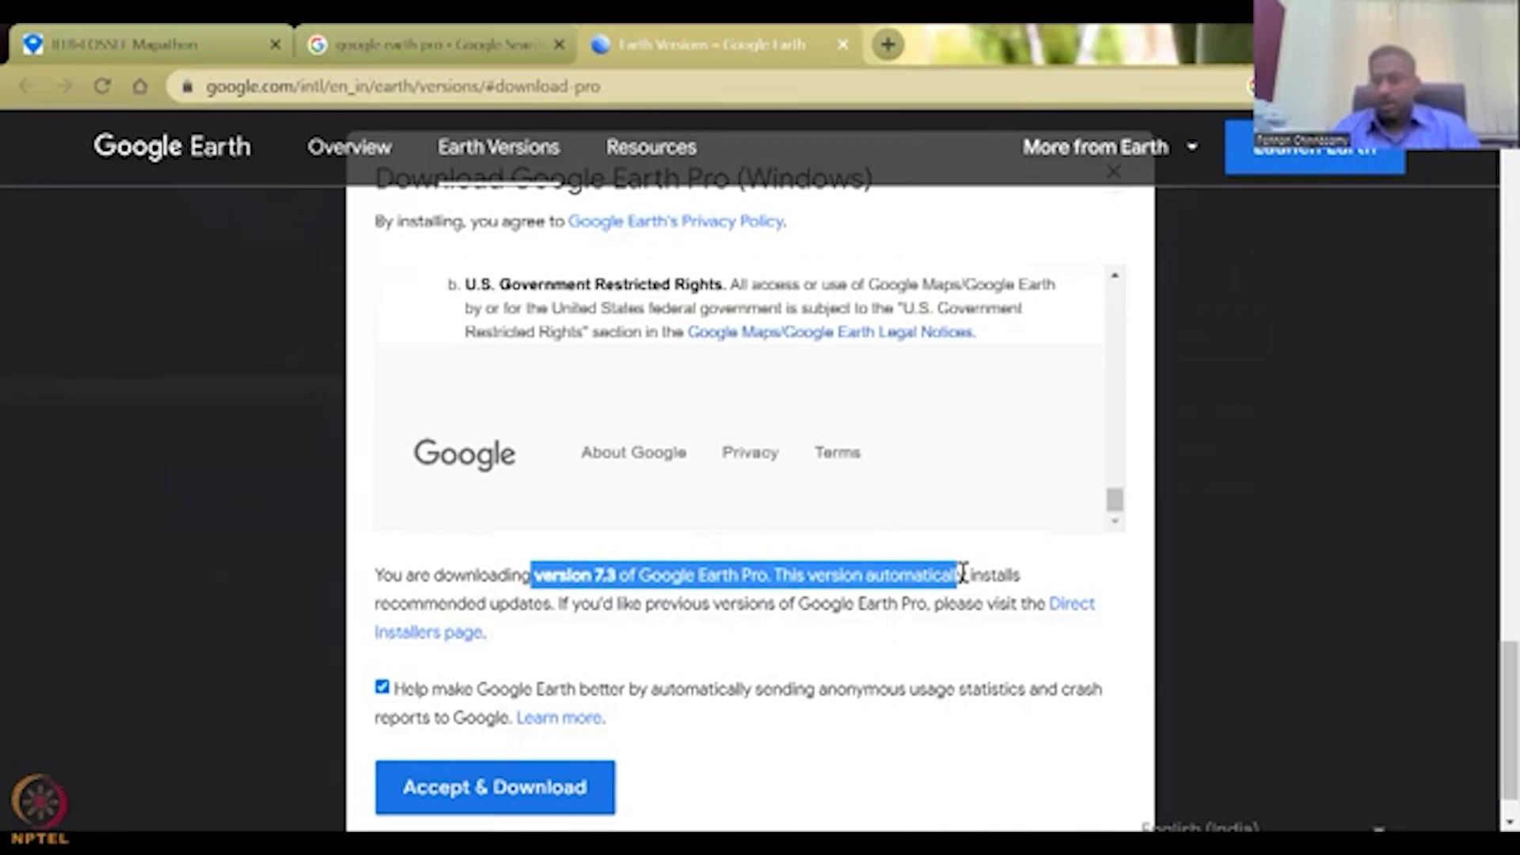
pyautogui.scroll(-1, 1082, 729)
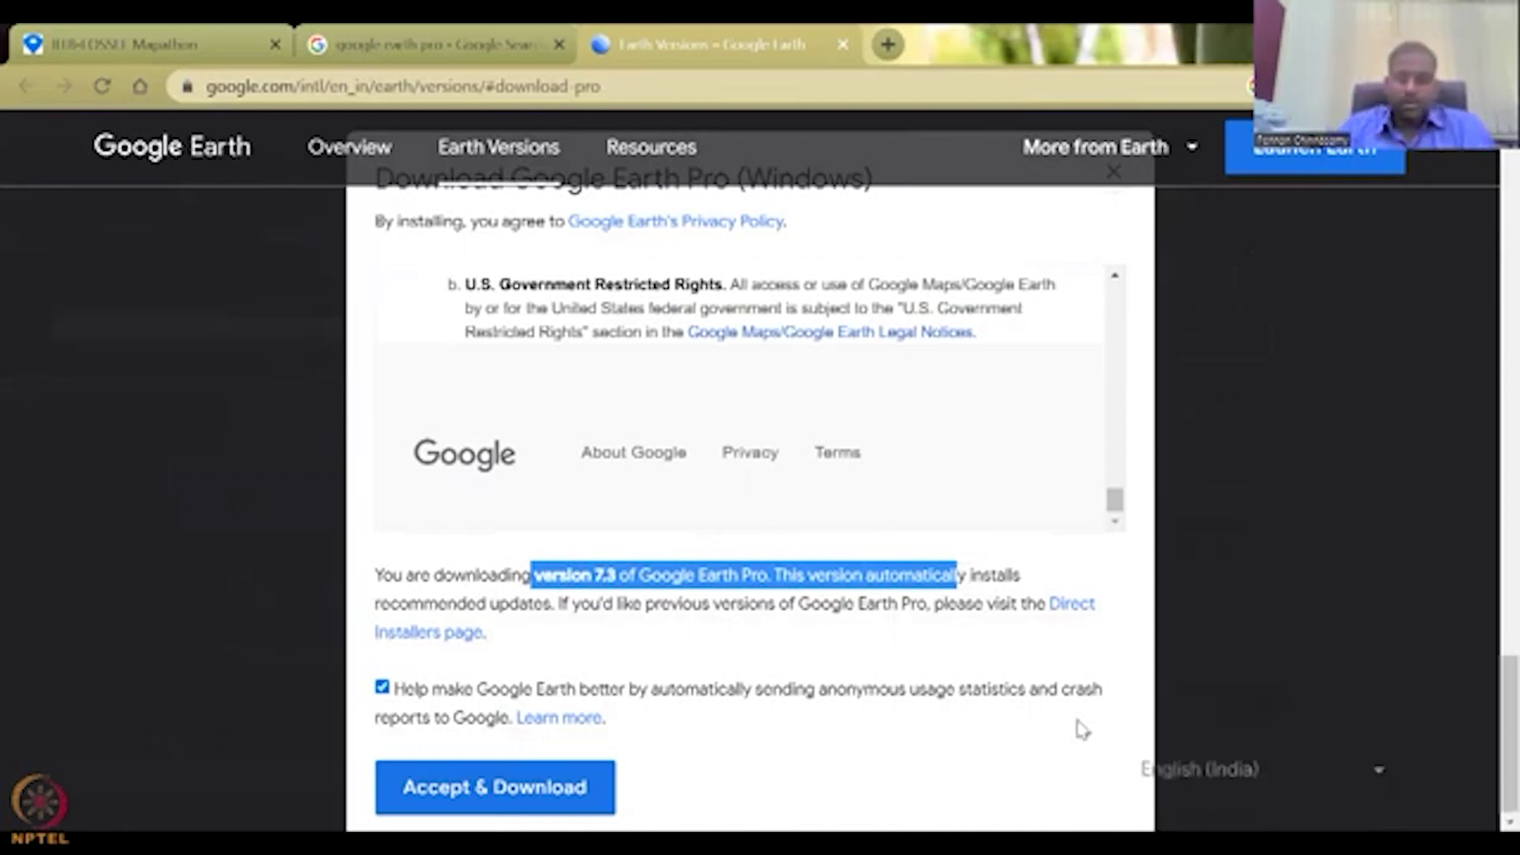
pyautogui.scroll(10, 1104, 545)
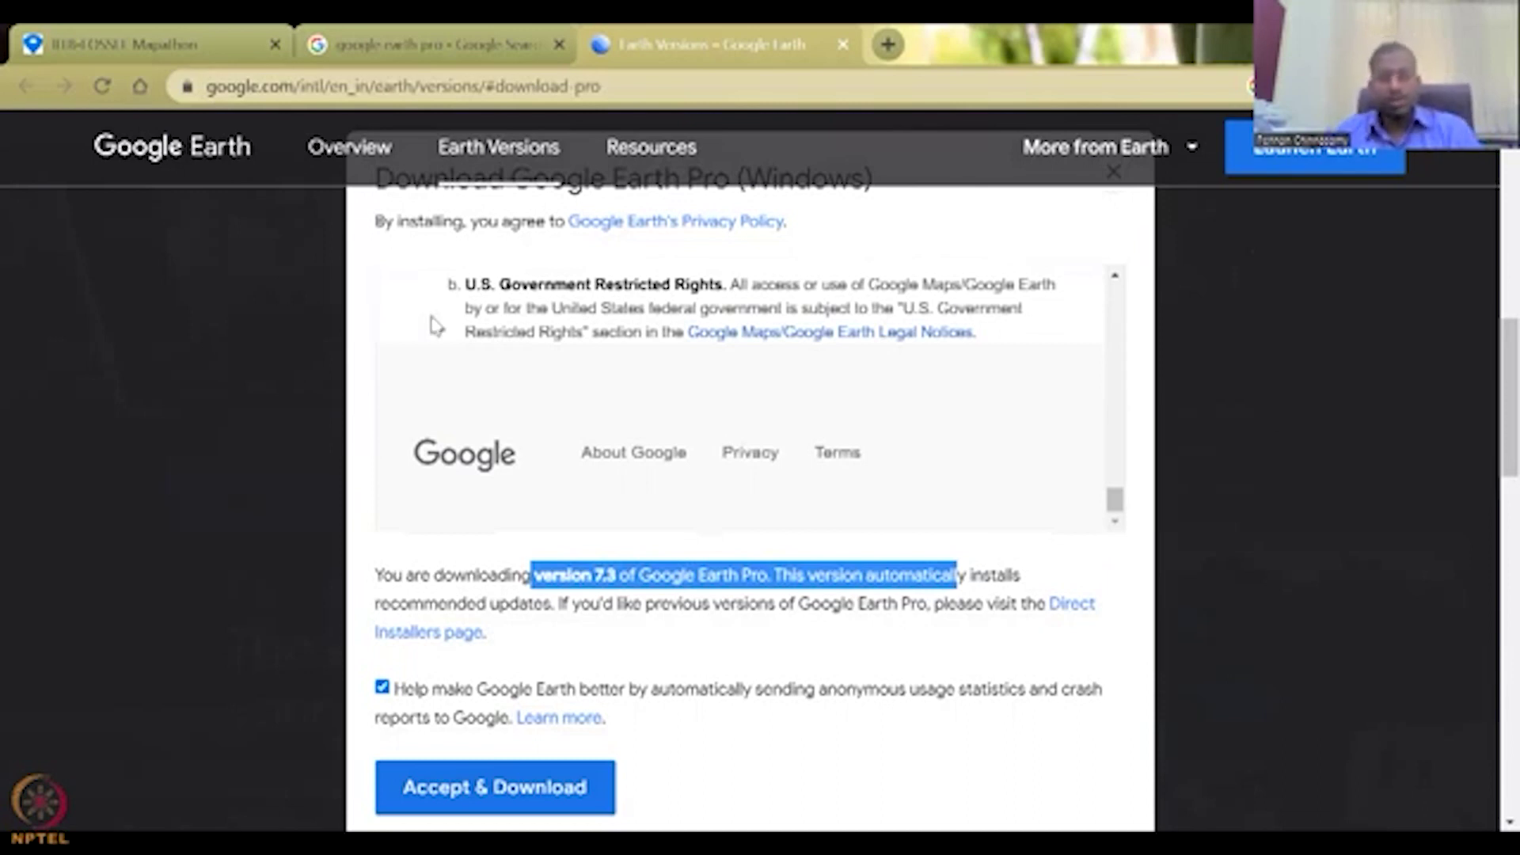
pyautogui.scroll(10, 823, 452)
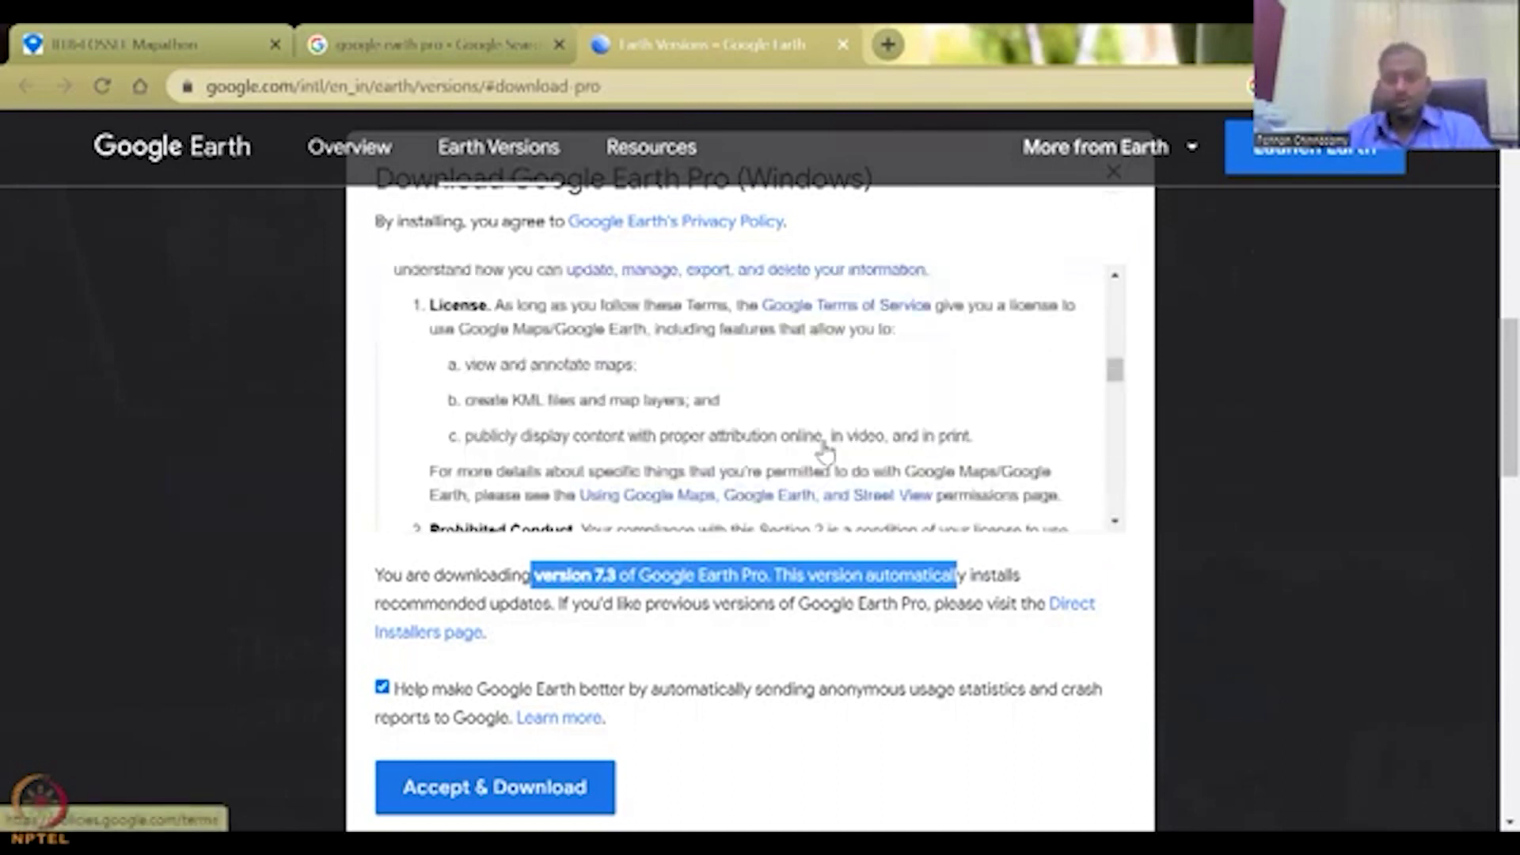
pyautogui.scroll(4, 824, 451)
pyautogui.scroll(5, 823, 452)
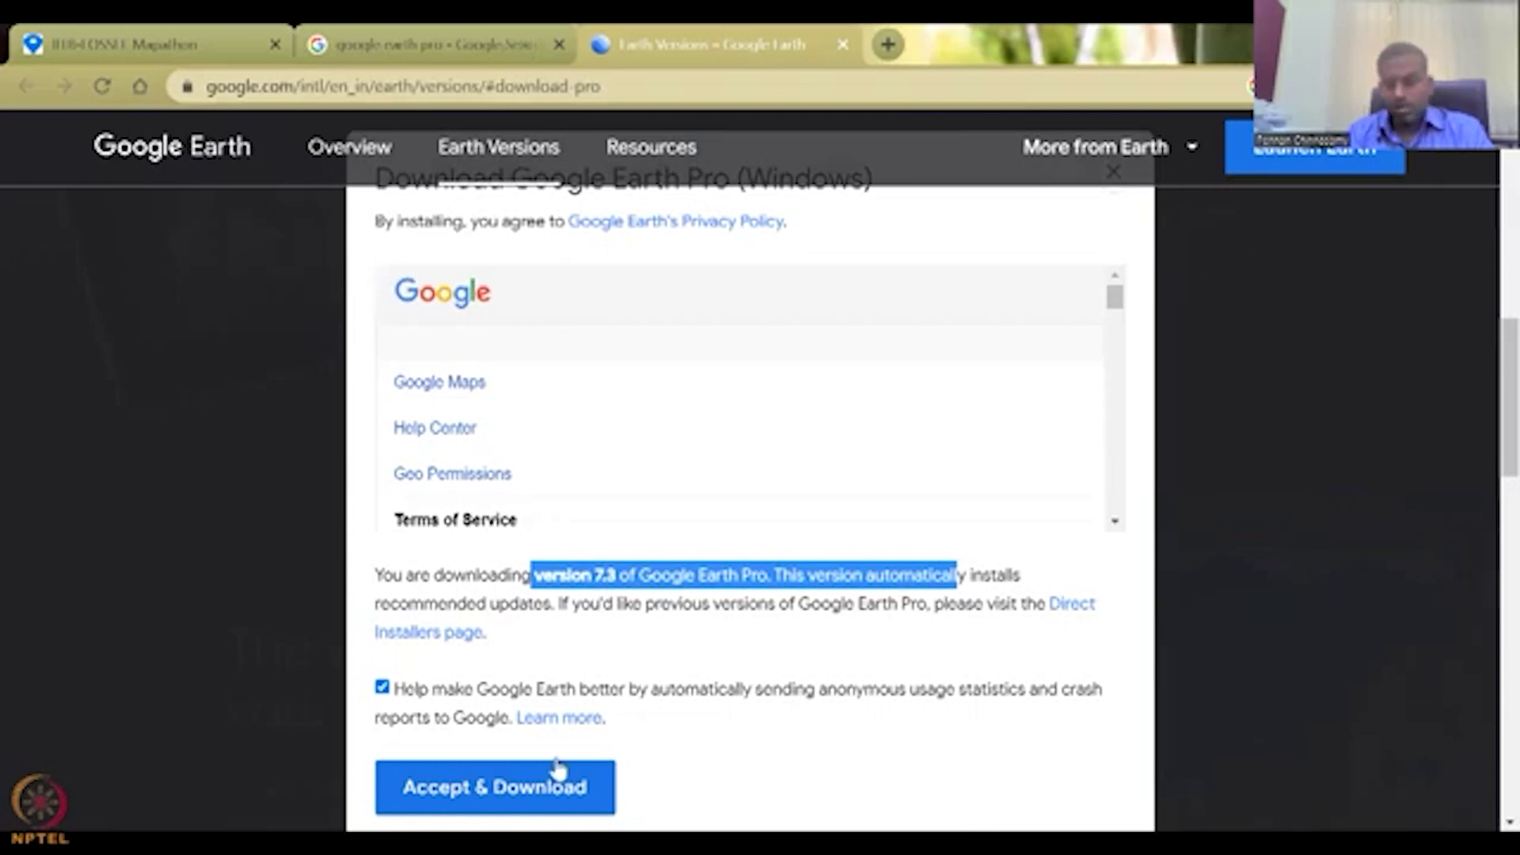
pyautogui.scroll(-3, 560, 774)
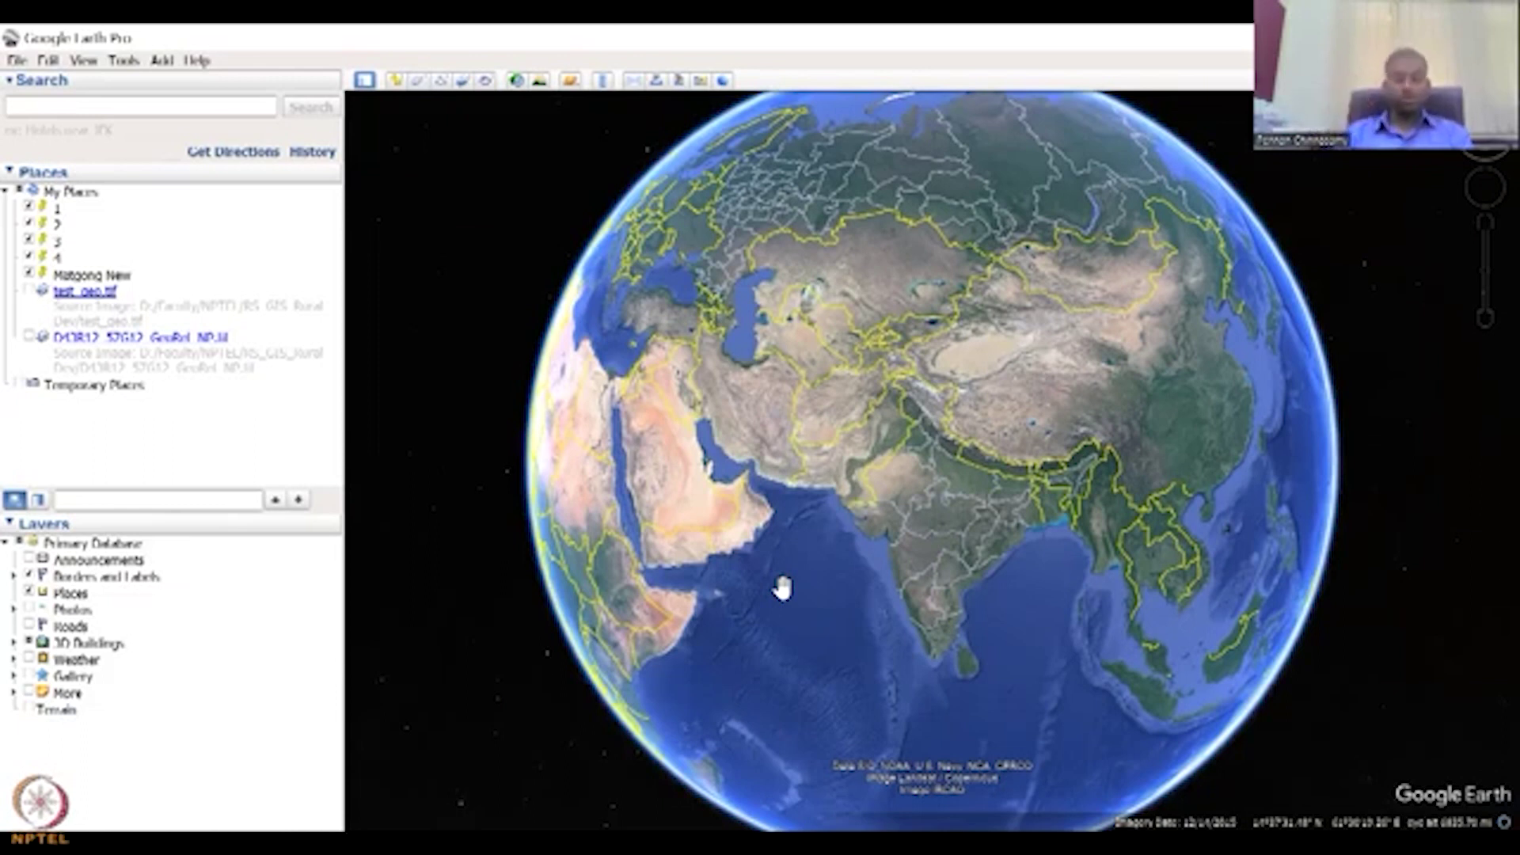
# Switch to Google Earth Pro and explore the globe around India and the Indian Ocean at different zoom levels and rotations
pyautogui.scroll(2, 782, 587)
pyautogui.scroll(2, 782, 587)
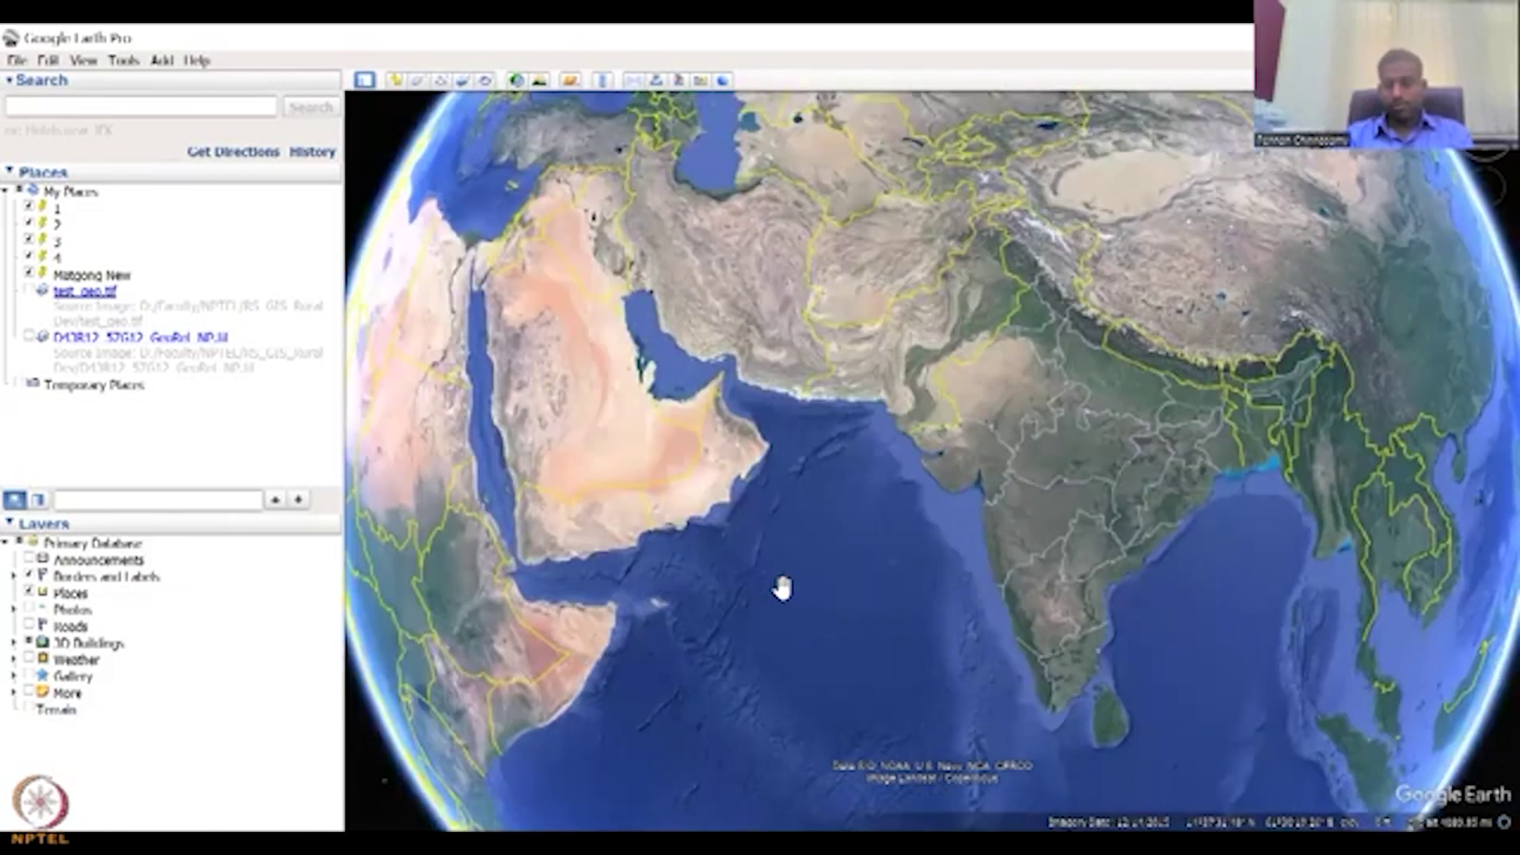
pyautogui.scroll(-5, 782, 588)
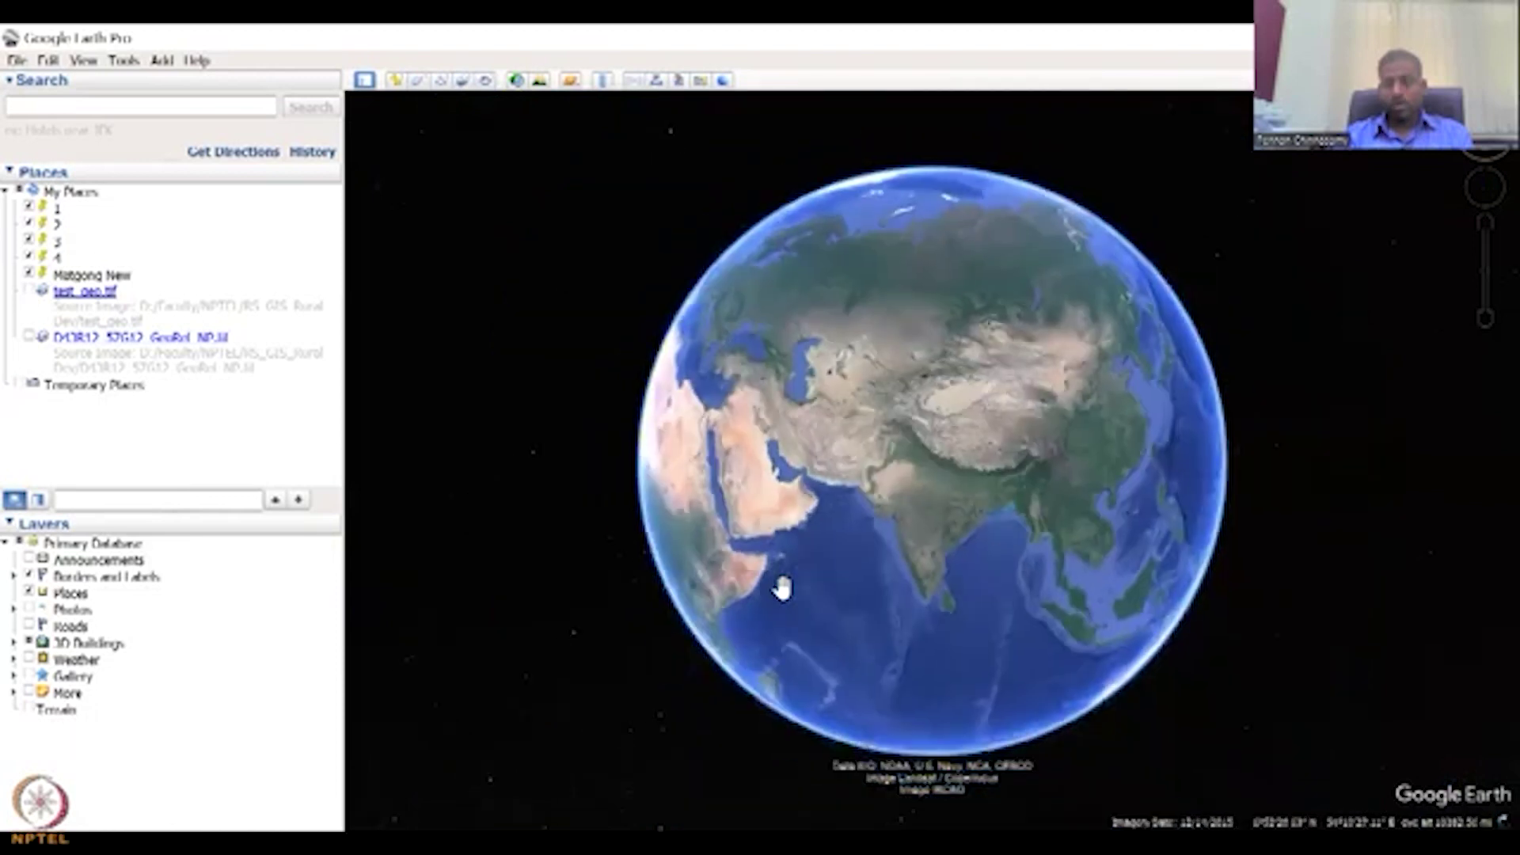
pyautogui.scroll(1, 783, 588)
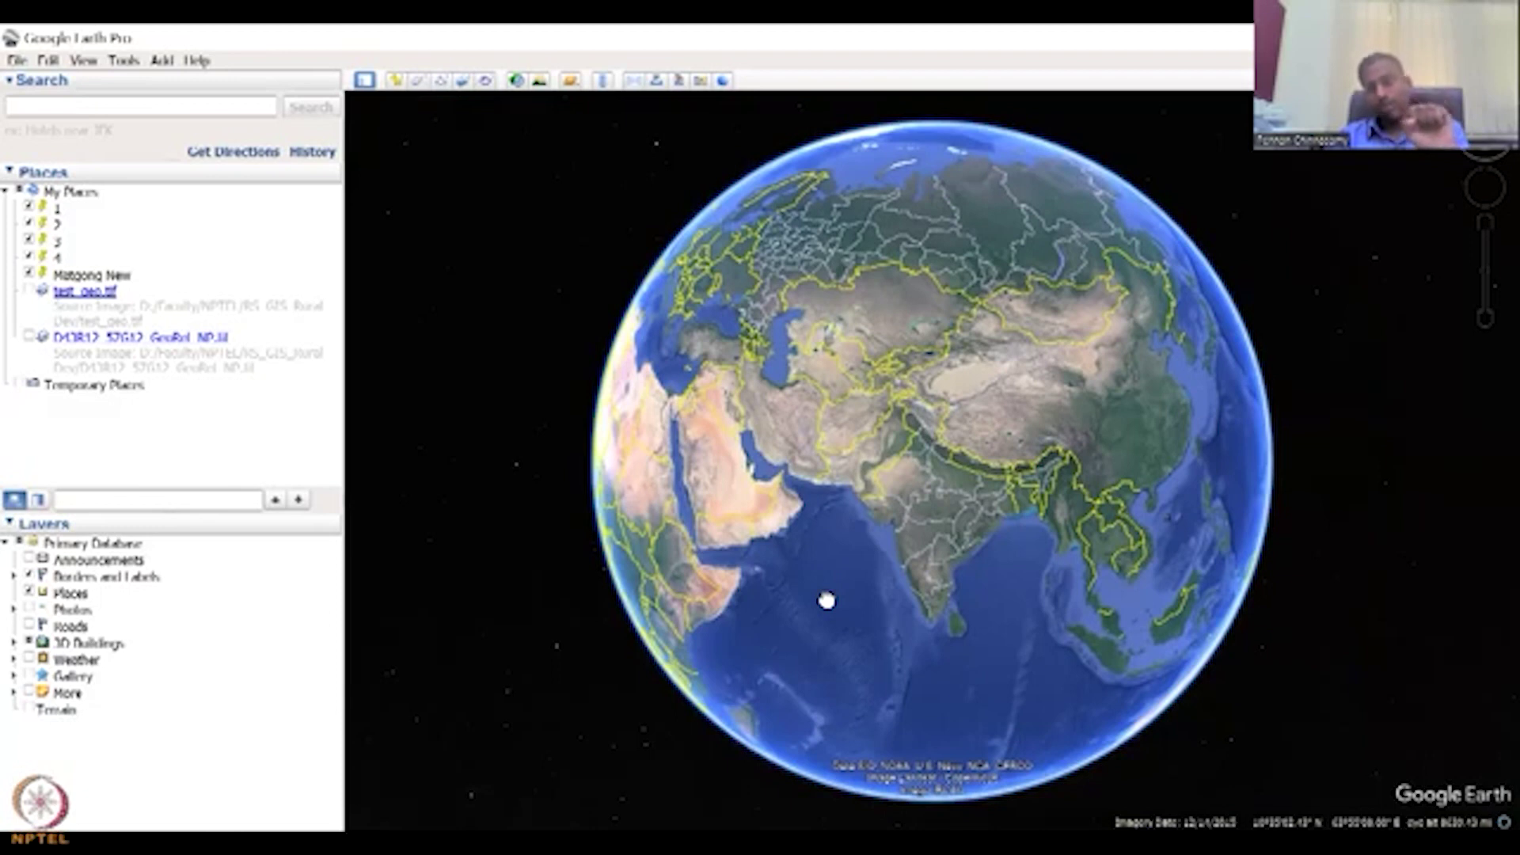
pyautogui.moveTo(811, 597); pyautogui.dragTo(1309, 563)
pyautogui.moveTo(967, 595); pyautogui.dragTo(862, 559)
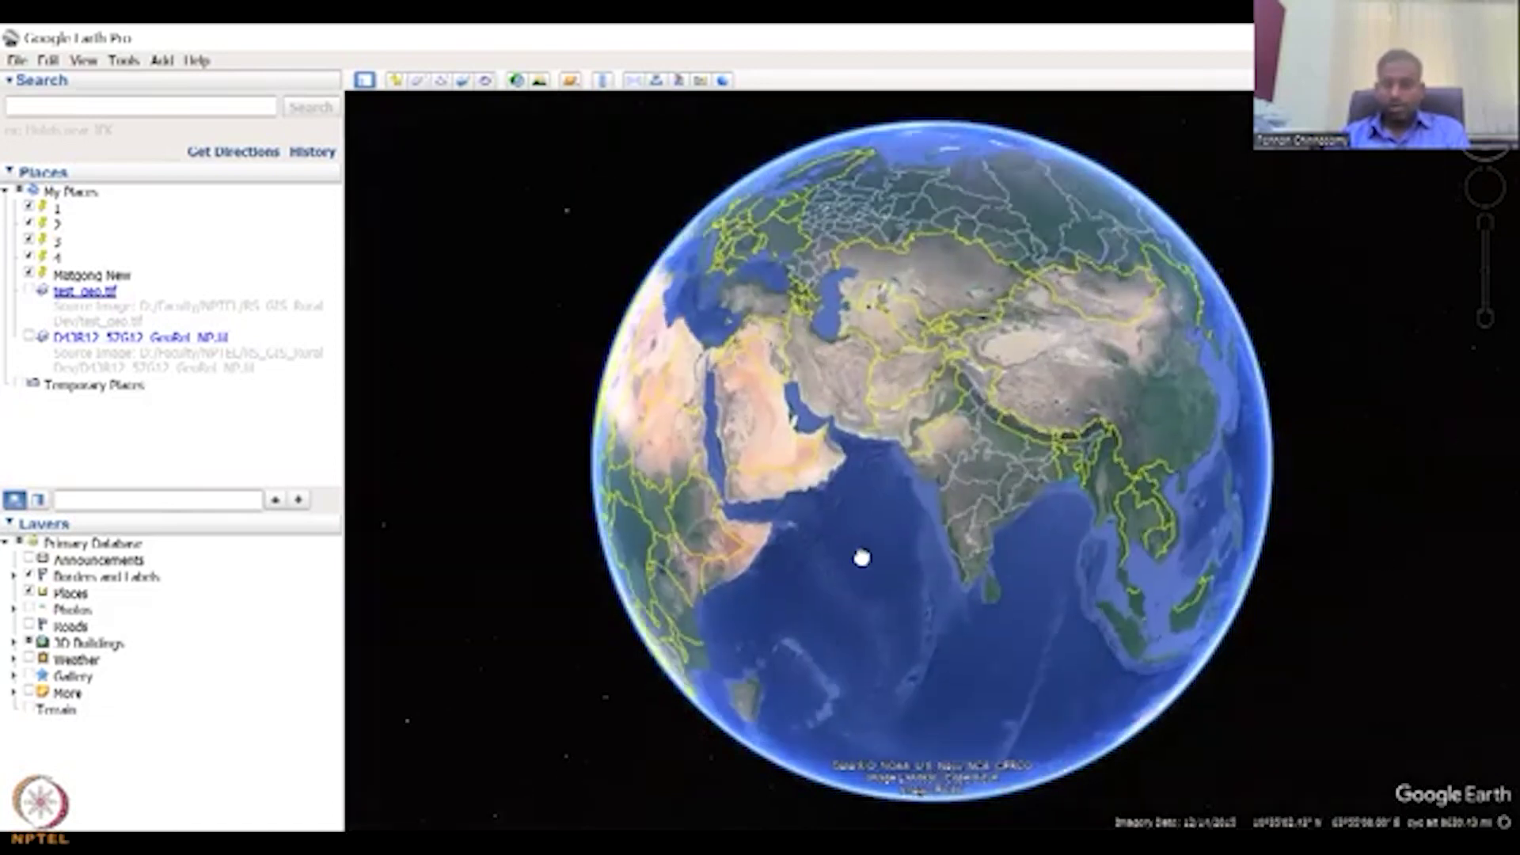
pyautogui.scroll(1, 990, 531)
pyautogui.scroll(2, 808, 570)
pyautogui.moveTo(838, 523); pyautogui.dragTo(798, 587)
pyautogui.moveTo(973, 314); pyautogui.dragTo(968, 312)
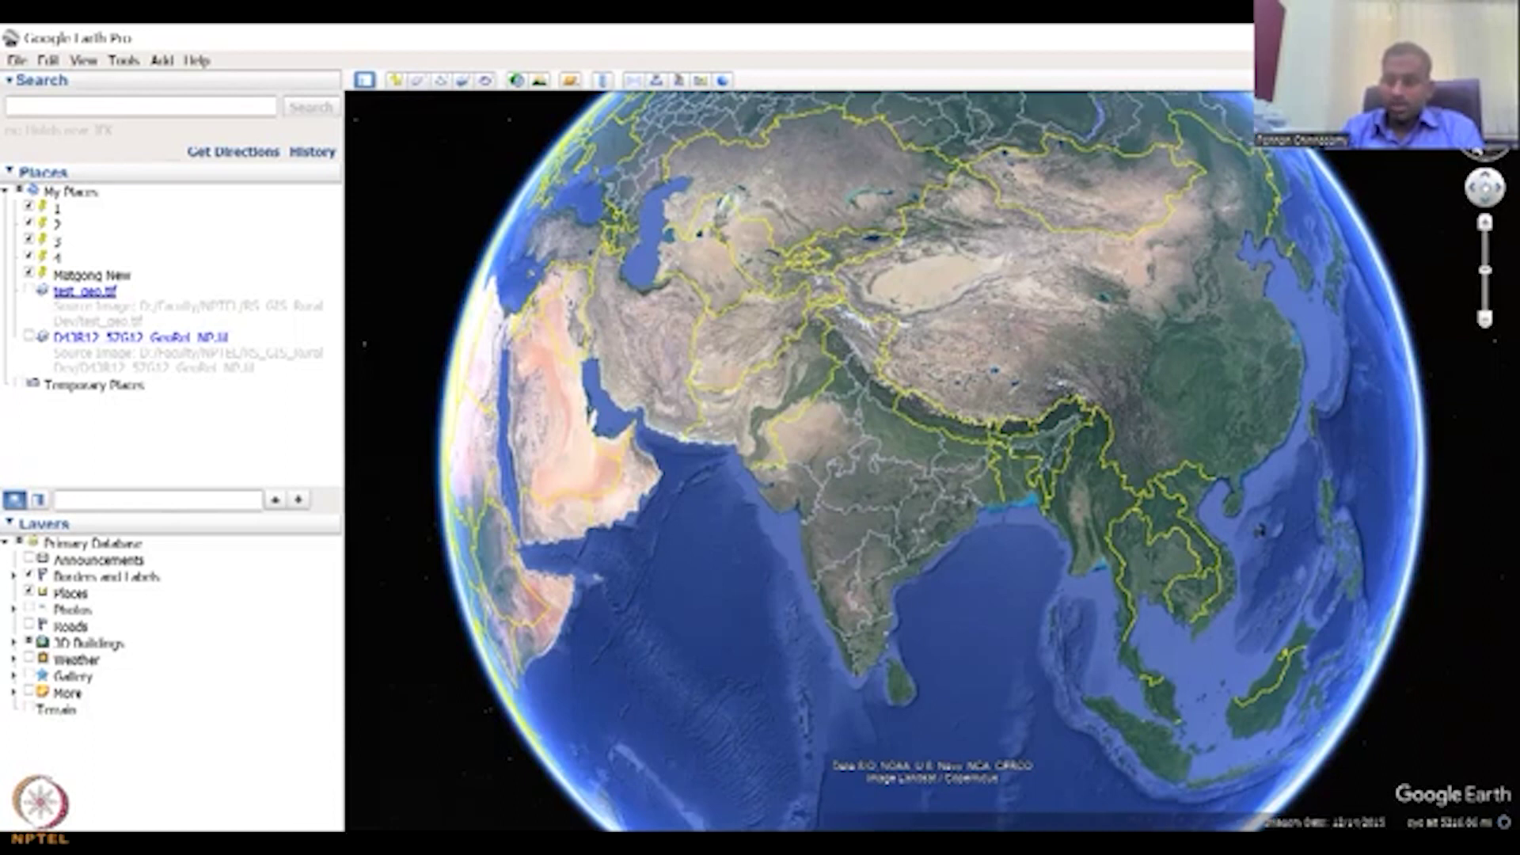
# Adjust the look direction and move the globe over to Africa and back to India
pyautogui.moveTo(1484, 103); pyautogui.dragTo(1485, 102)
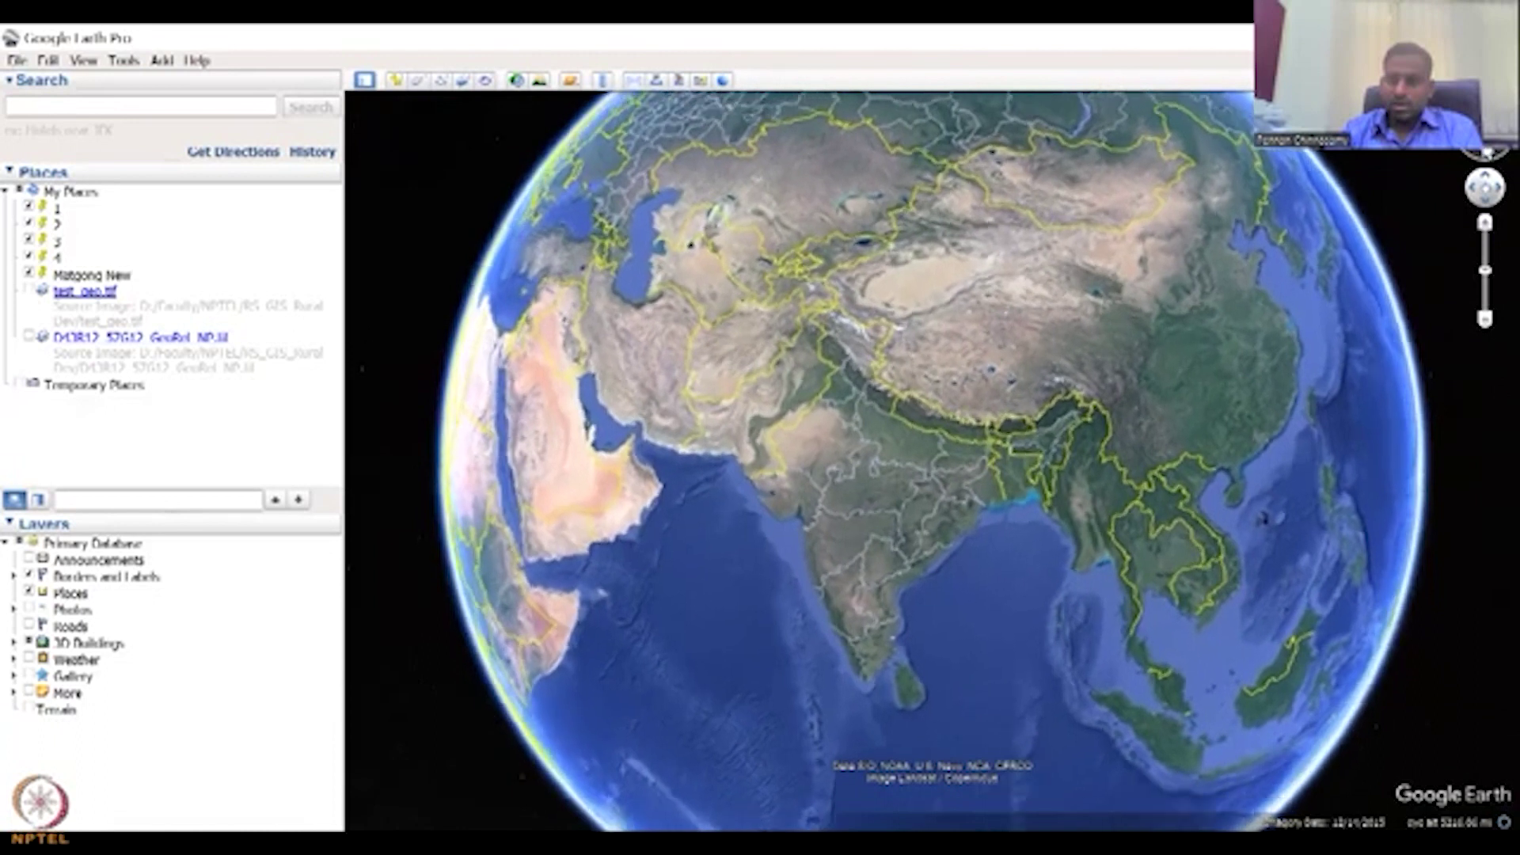
pyautogui.click(1485, 118)
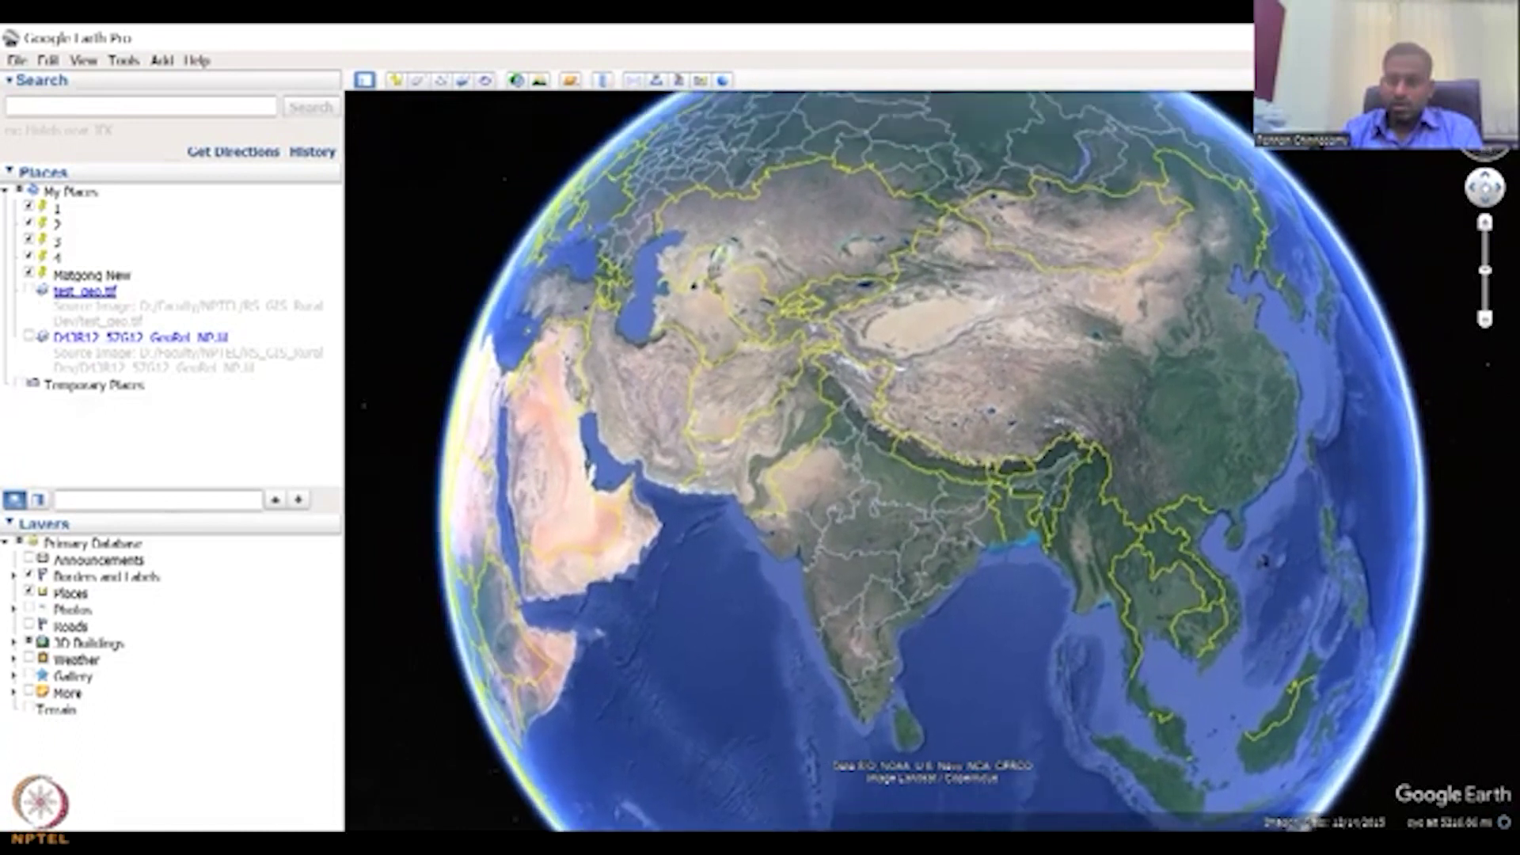
pyautogui.click(1483, 141)
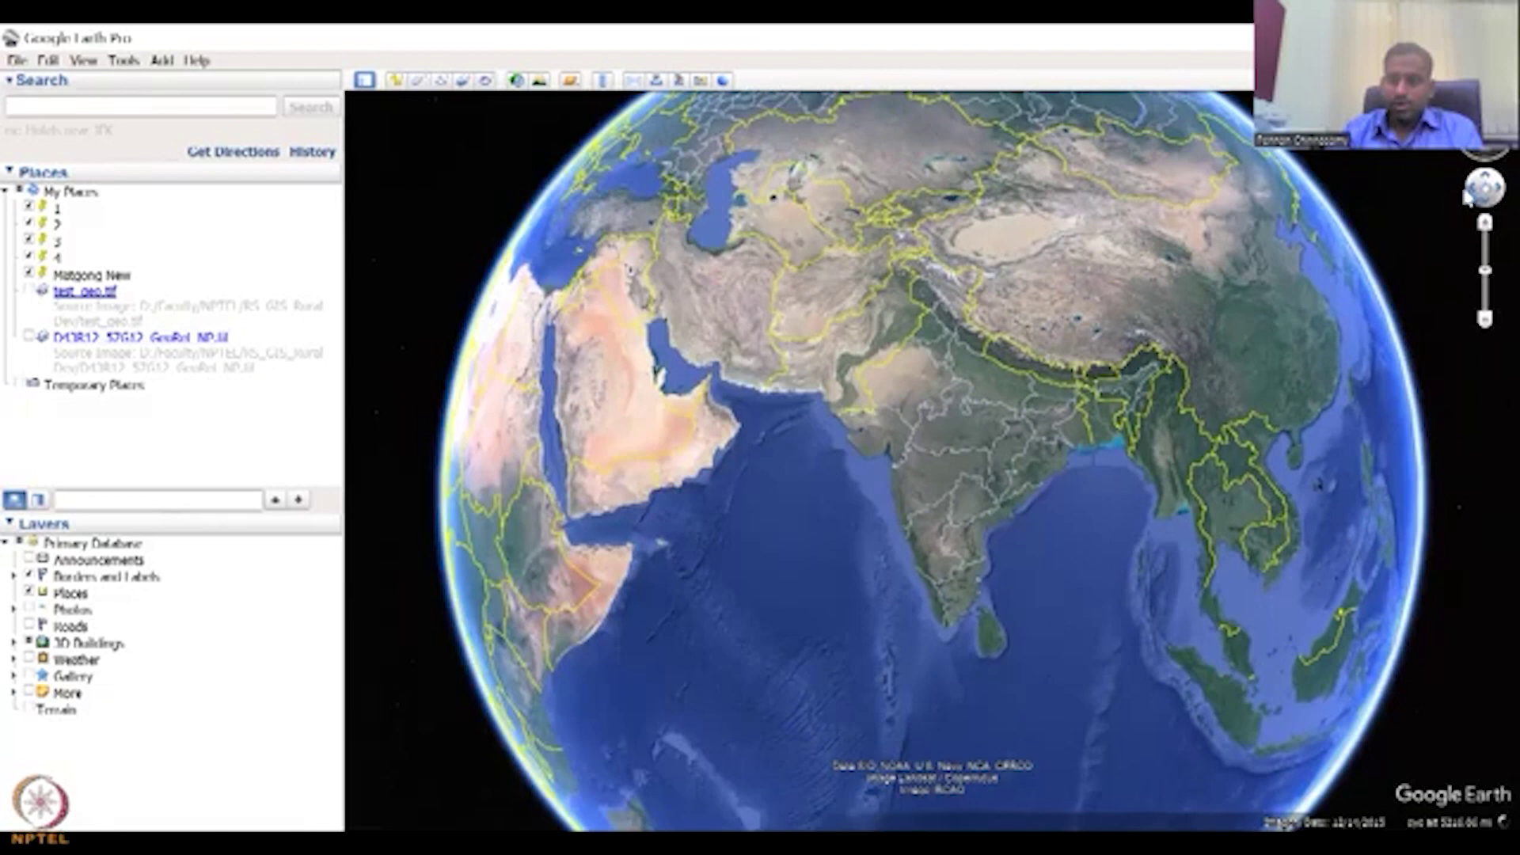
pyautogui.click(1475, 201)
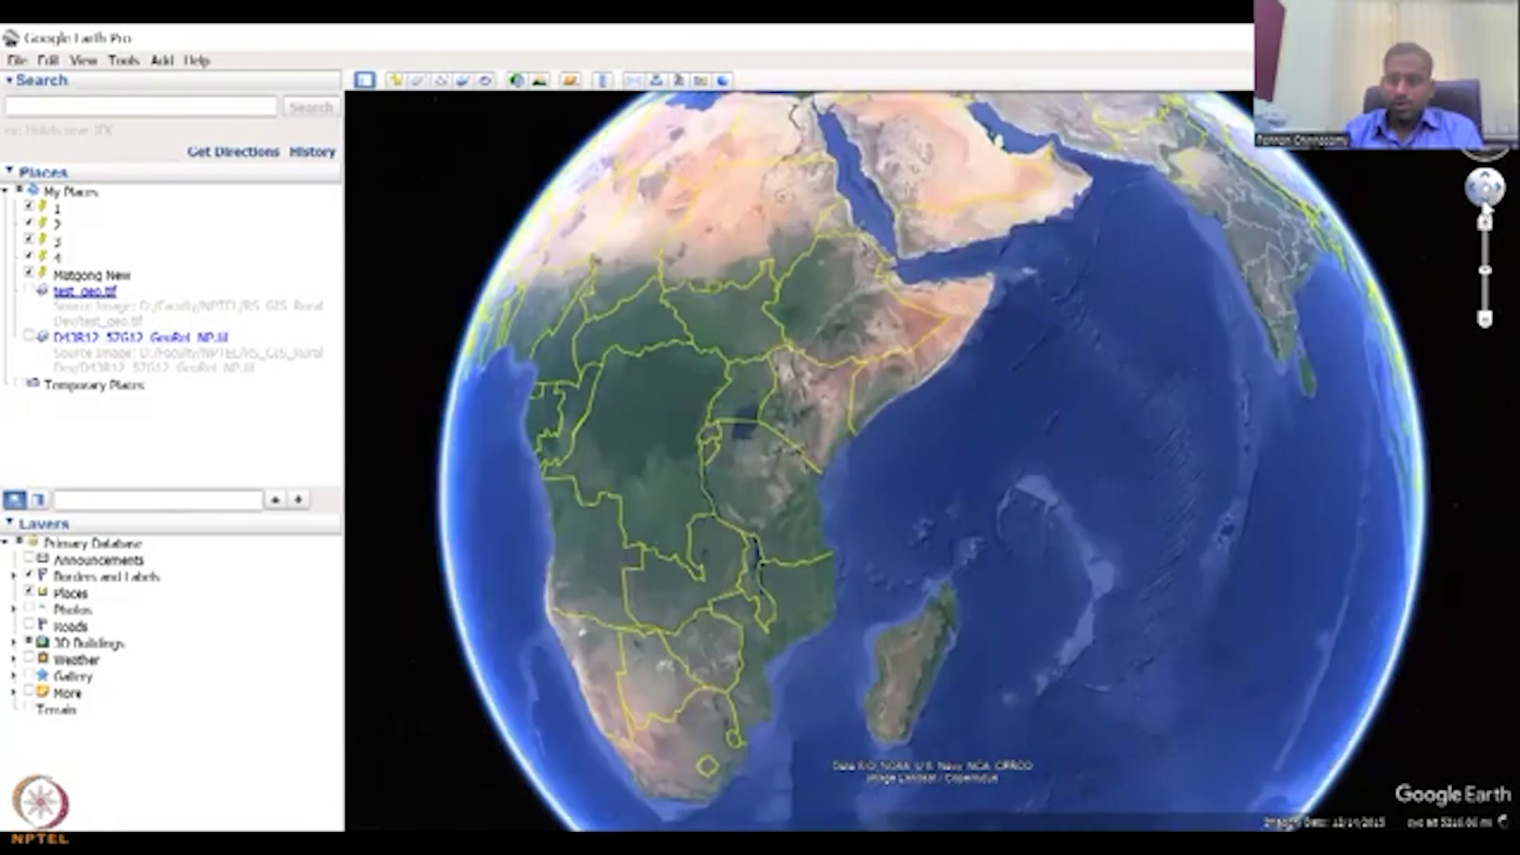
pyautogui.moveTo(1488, 225); pyautogui.dragTo(1476, 167)
pyautogui.moveTo(1072, 532); pyautogui.dragTo(1337, 360)
pyautogui.moveTo(706, 543); pyautogui.dragTo(1048, 605)
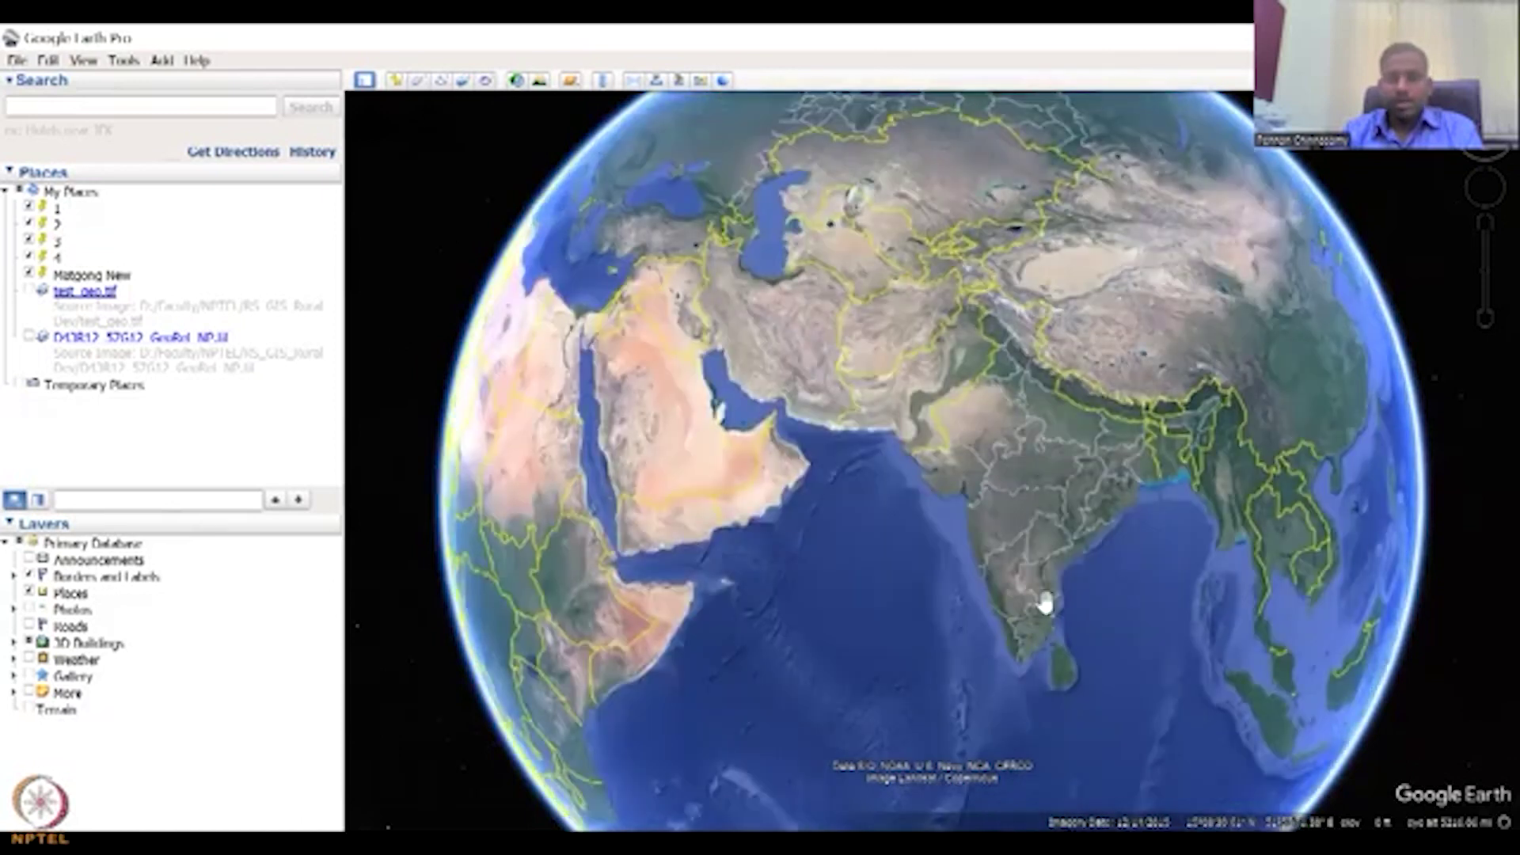
pyautogui.moveTo(1048, 469); pyautogui.dragTo(1021, 467)
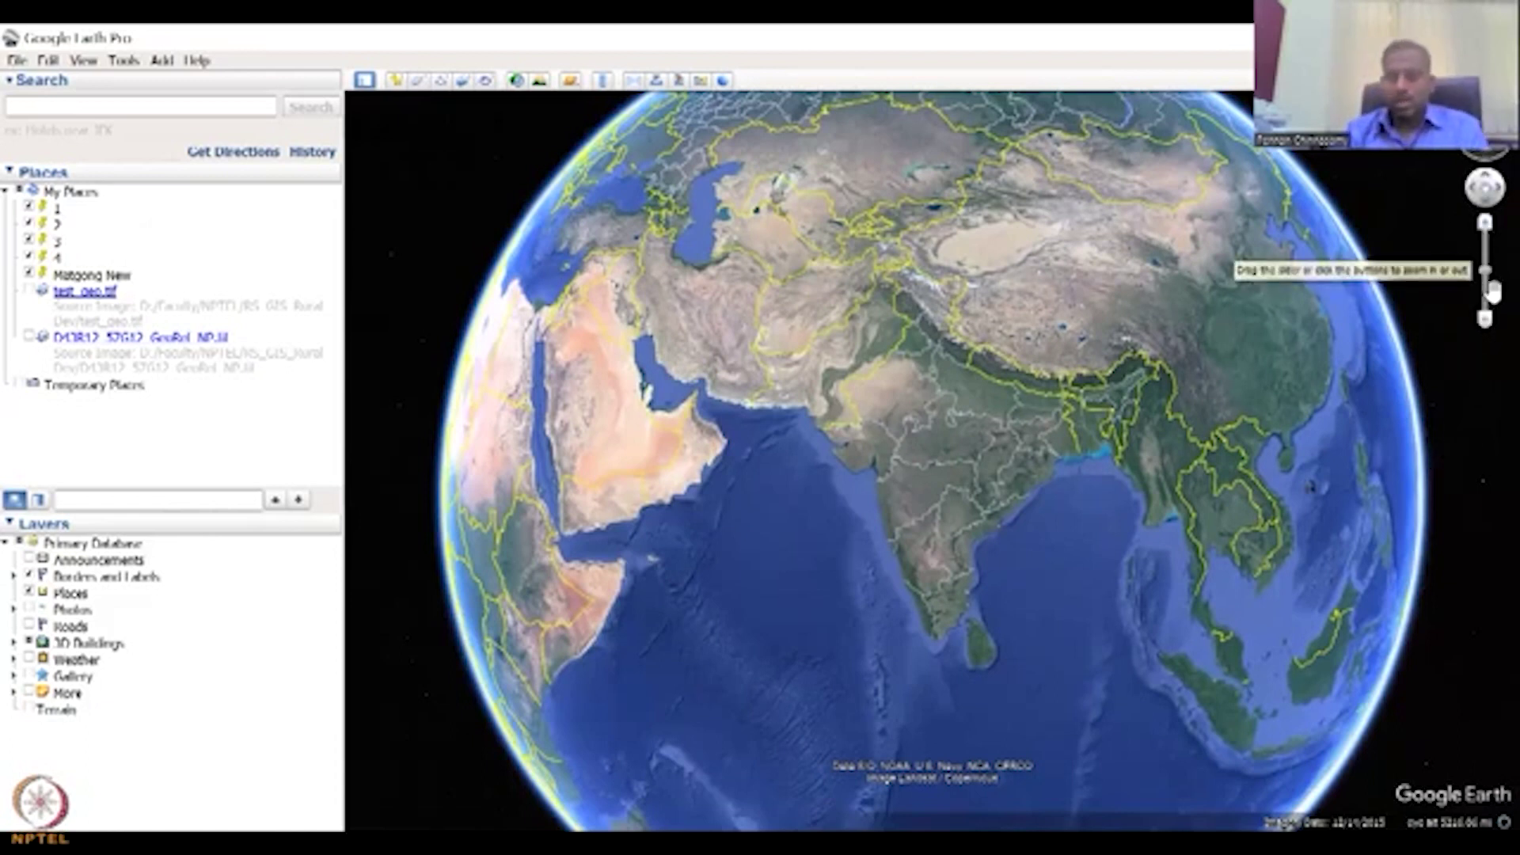
# Zoom out until the whole Earth is a small globe, and zoom back in to central India
pyautogui.click(1485, 325)
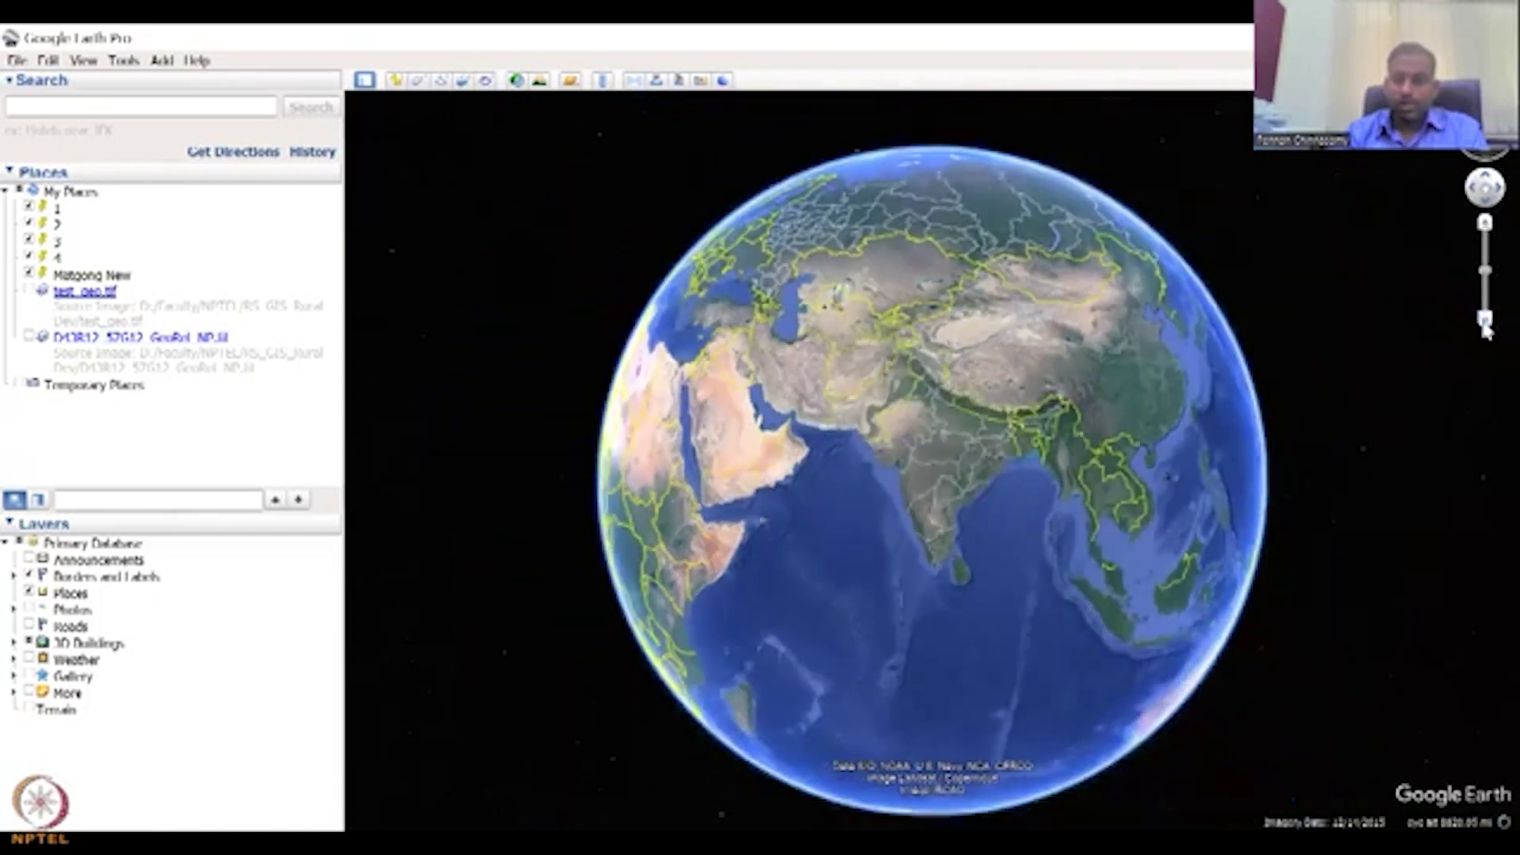
pyautogui.click(1484, 321)
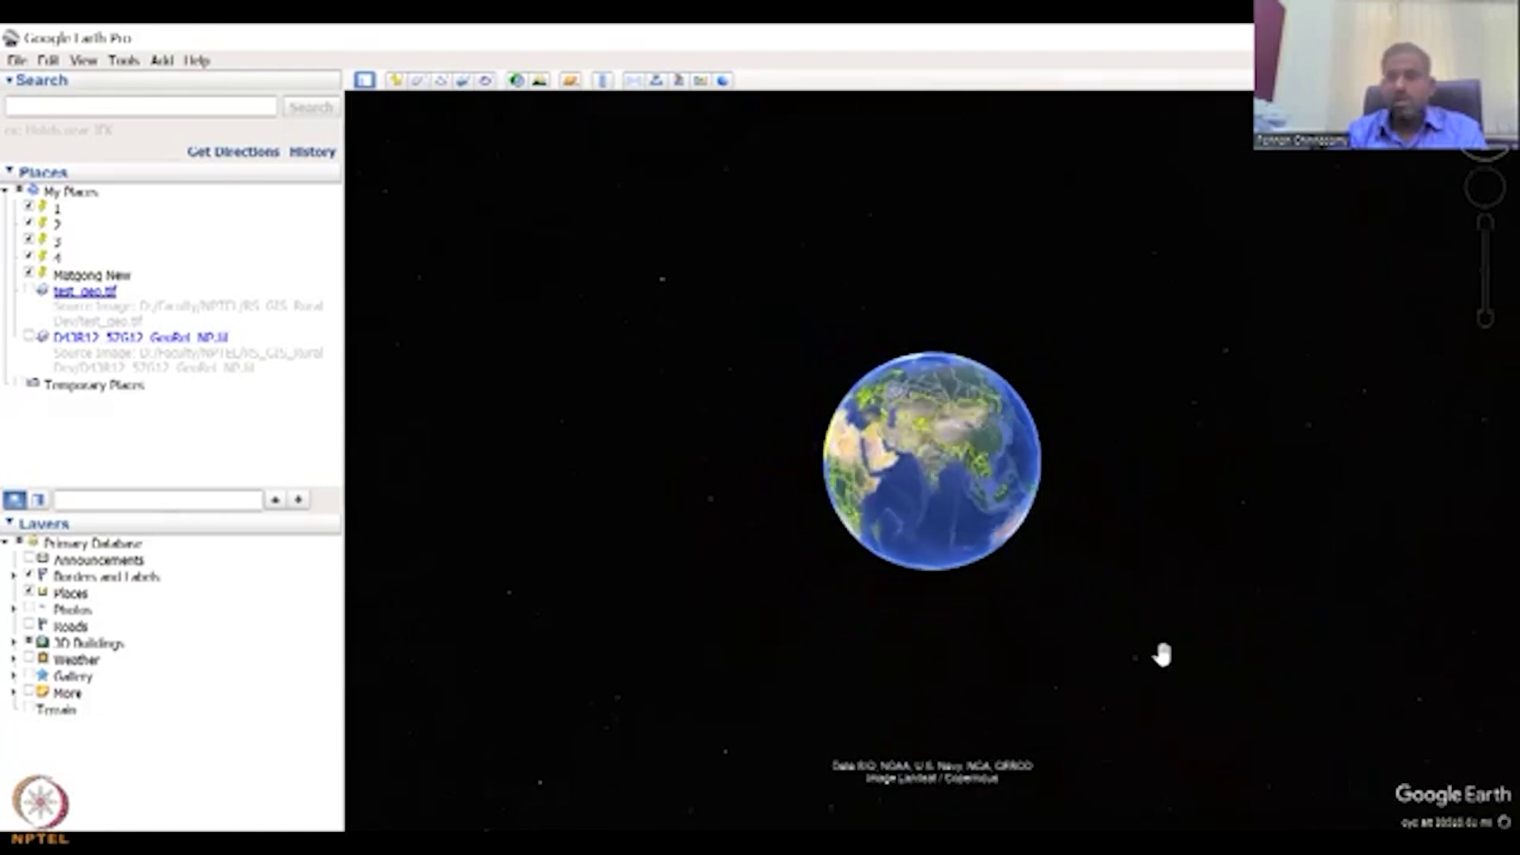
pyautogui.click(1485, 226)
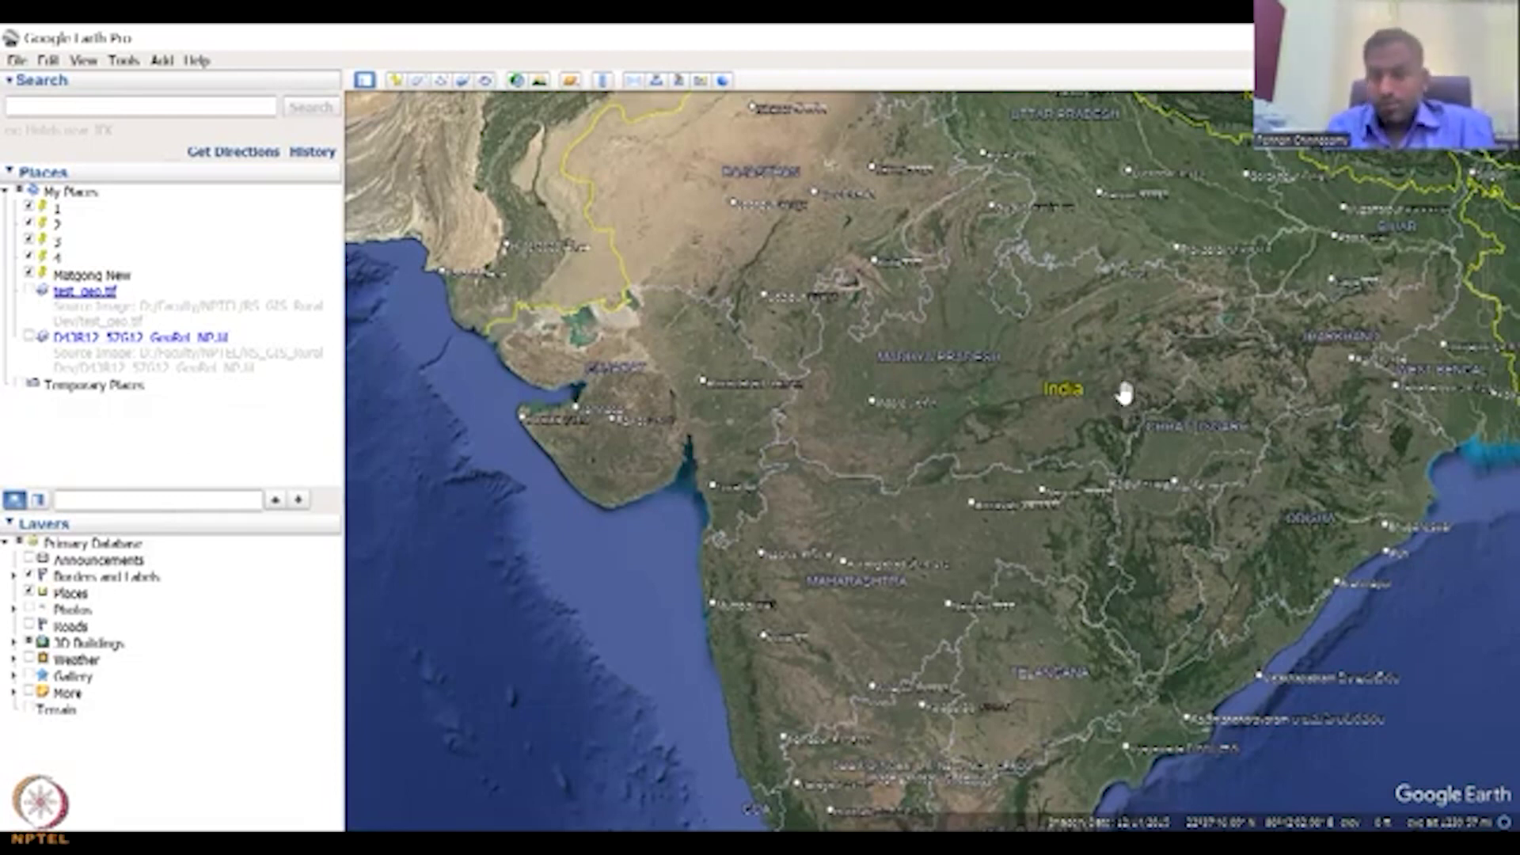
# Bring the whole of India into view and turn off all Primary Database layers at once
pyautogui.scroll(2, 1067, 462)
pyautogui.scroll(-2, 1067, 462)
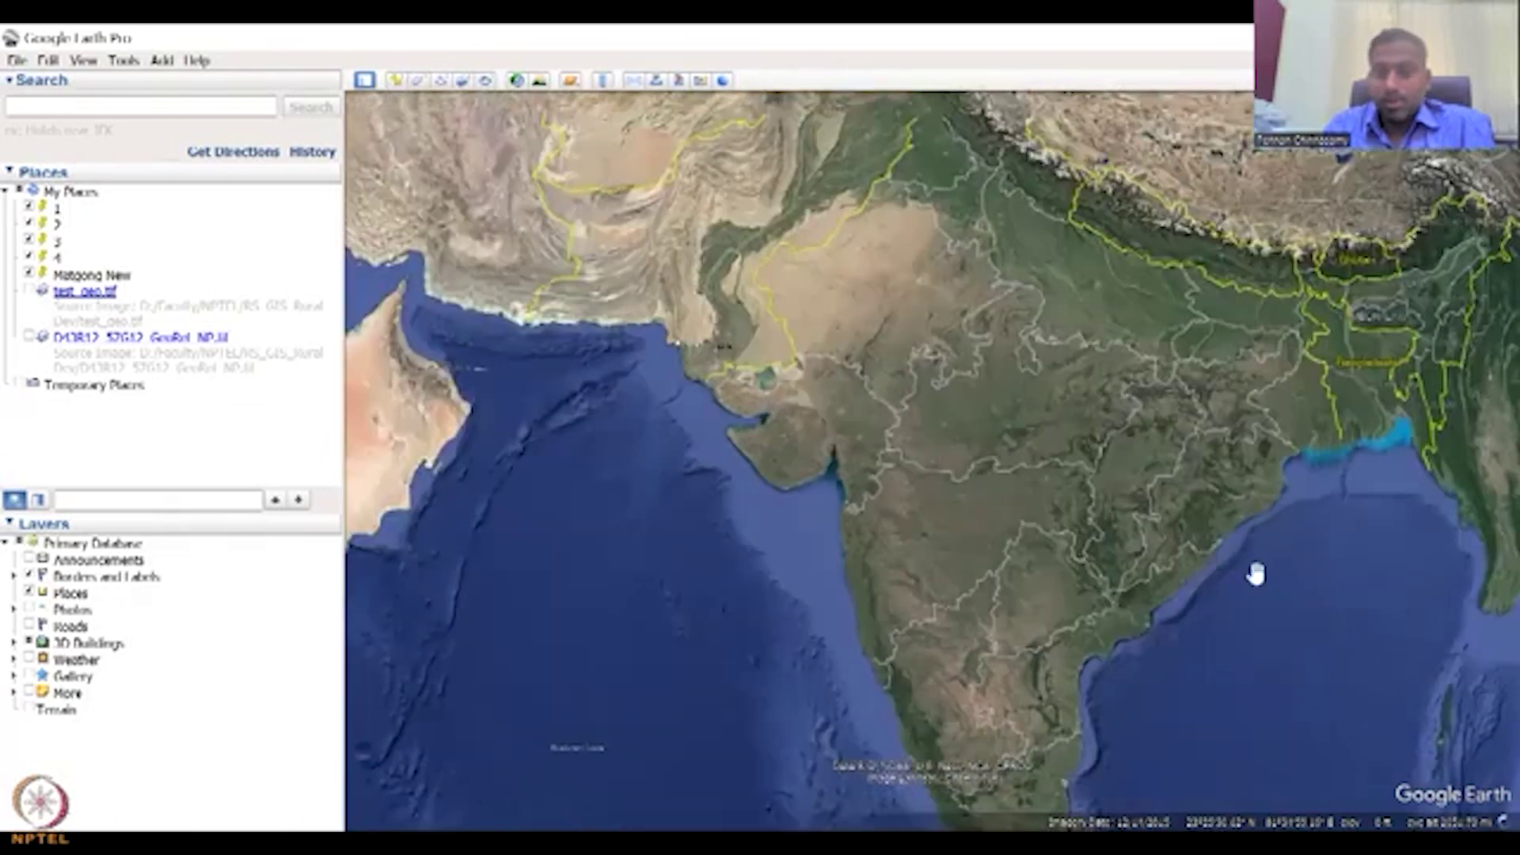
pyautogui.moveTo(1111, 534); pyautogui.dragTo(960, 489)
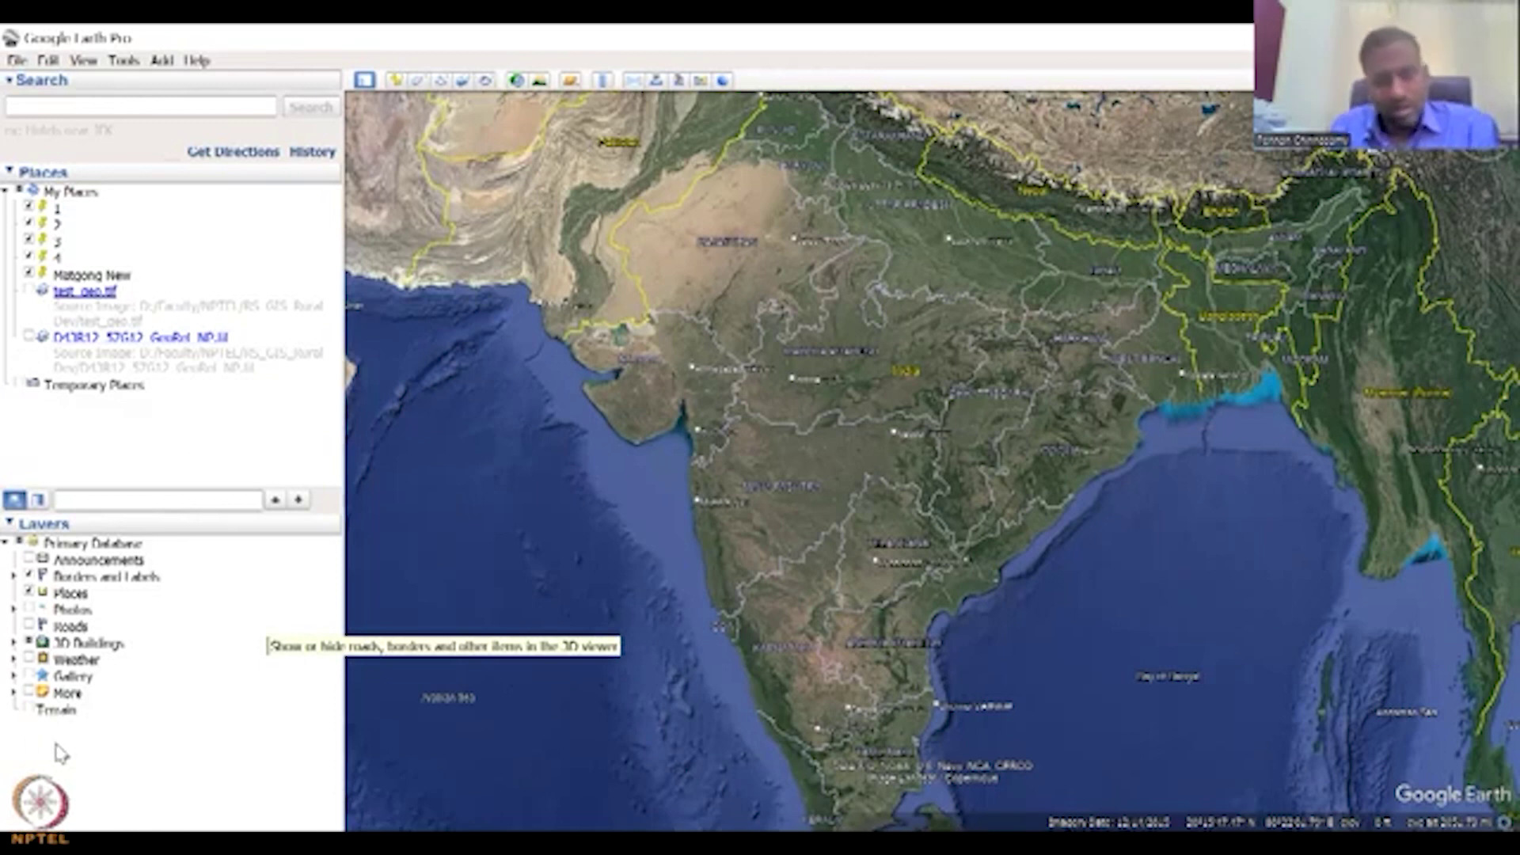
pyautogui.click(22, 544)
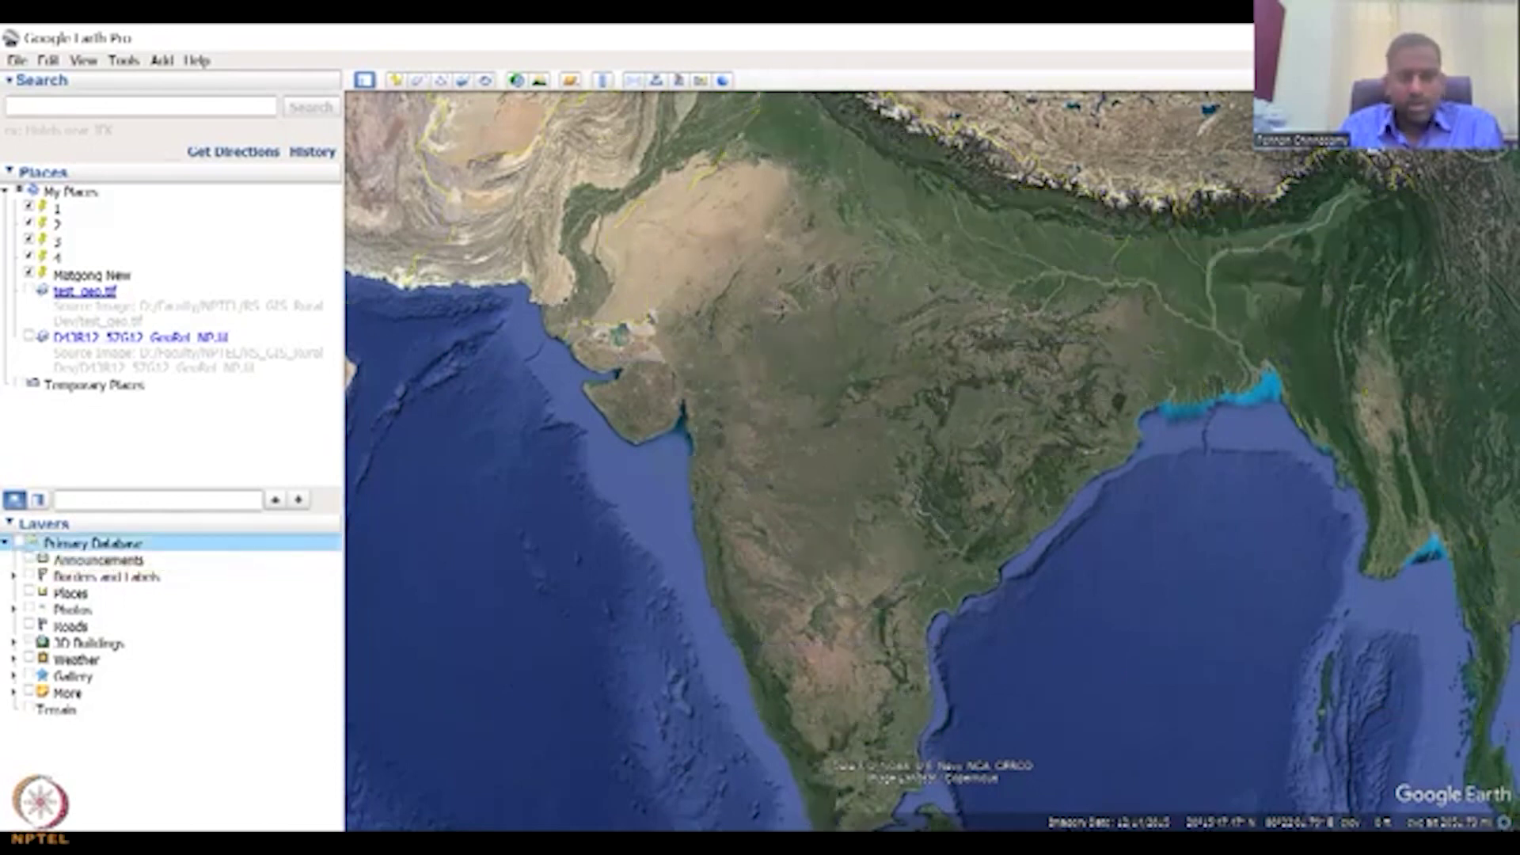
# Turn the Primary Database layers on one by one, working through the list from Announcements to Terrain
pyautogui.click(24, 560)
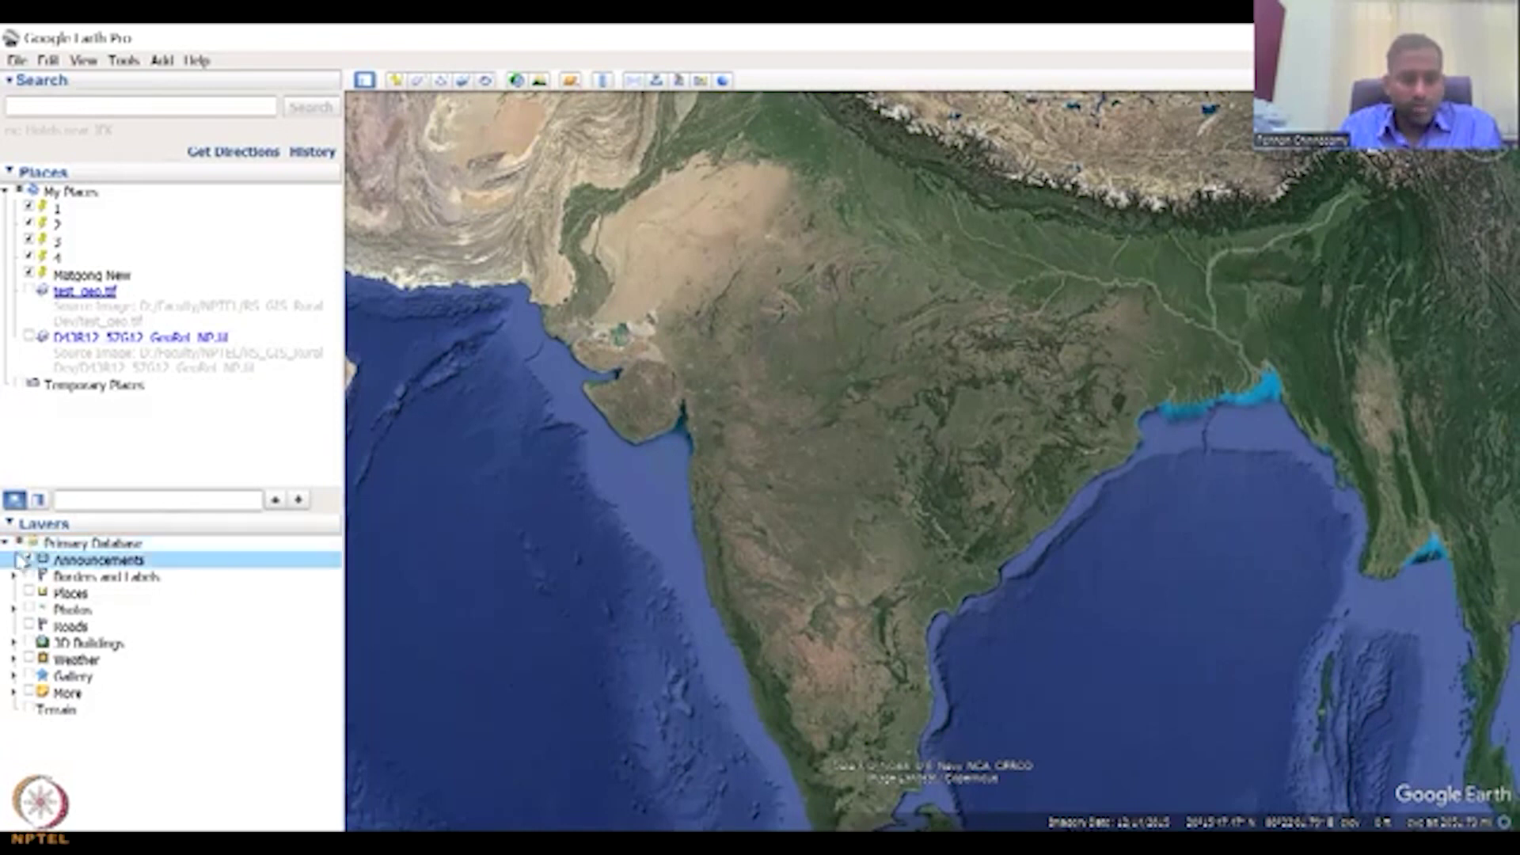
pyautogui.click(29, 576)
pyautogui.click(29, 593)
pyautogui.click(29, 610)
pyautogui.click(29, 627)
pyautogui.click(29, 643)
pyautogui.click(29, 660)
pyautogui.click(28, 676)
pyautogui.click(28, 693)
pyautogui.click(29, 709)
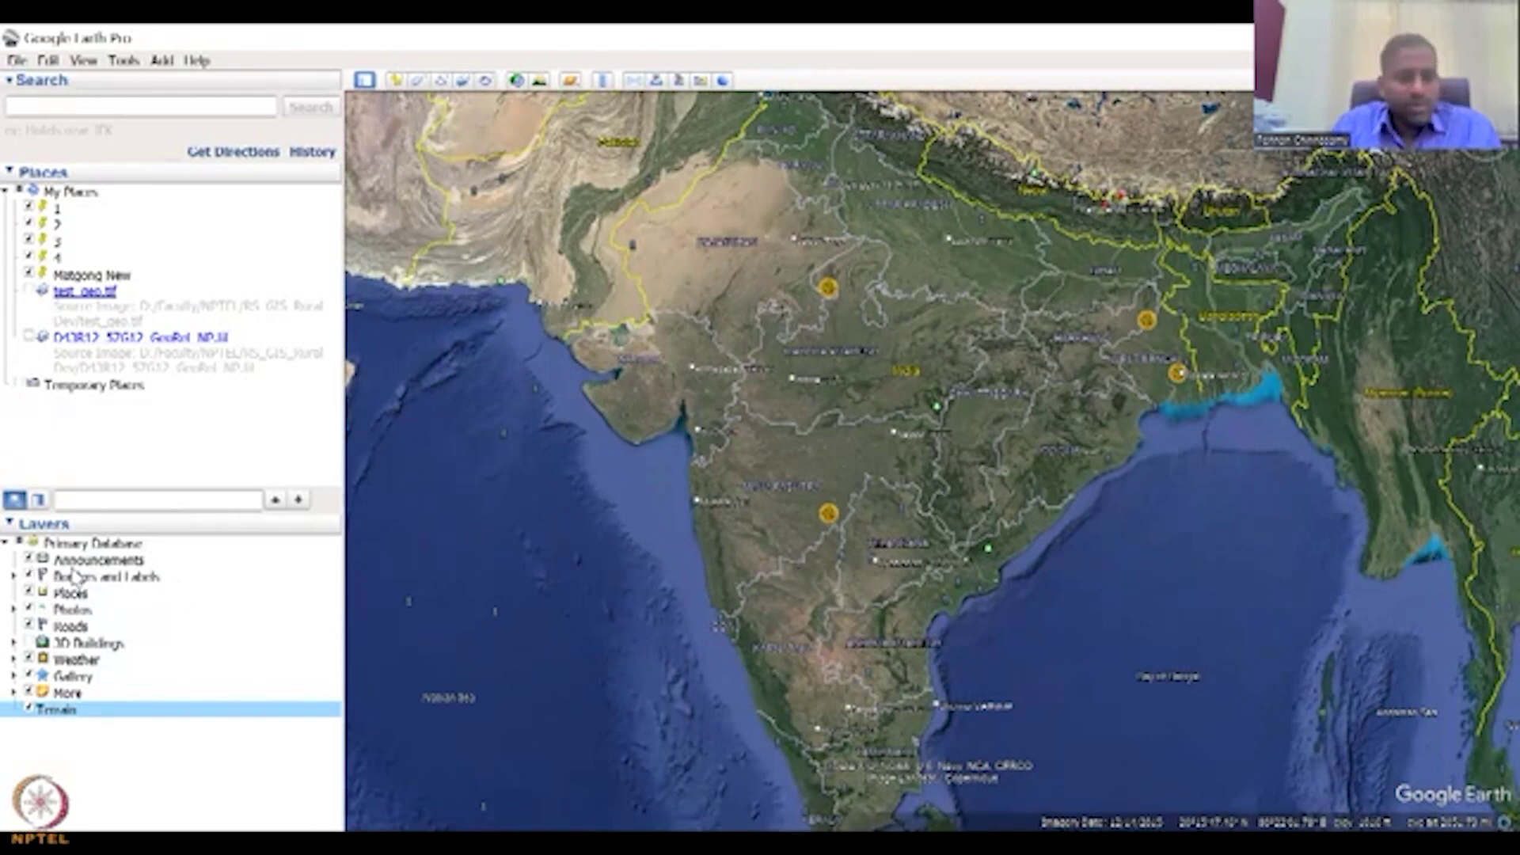
# Turn off the Announcements layer, and within Borders and Labels hide the Labels sublayer and show it again
pyautogui.click(38, 562)
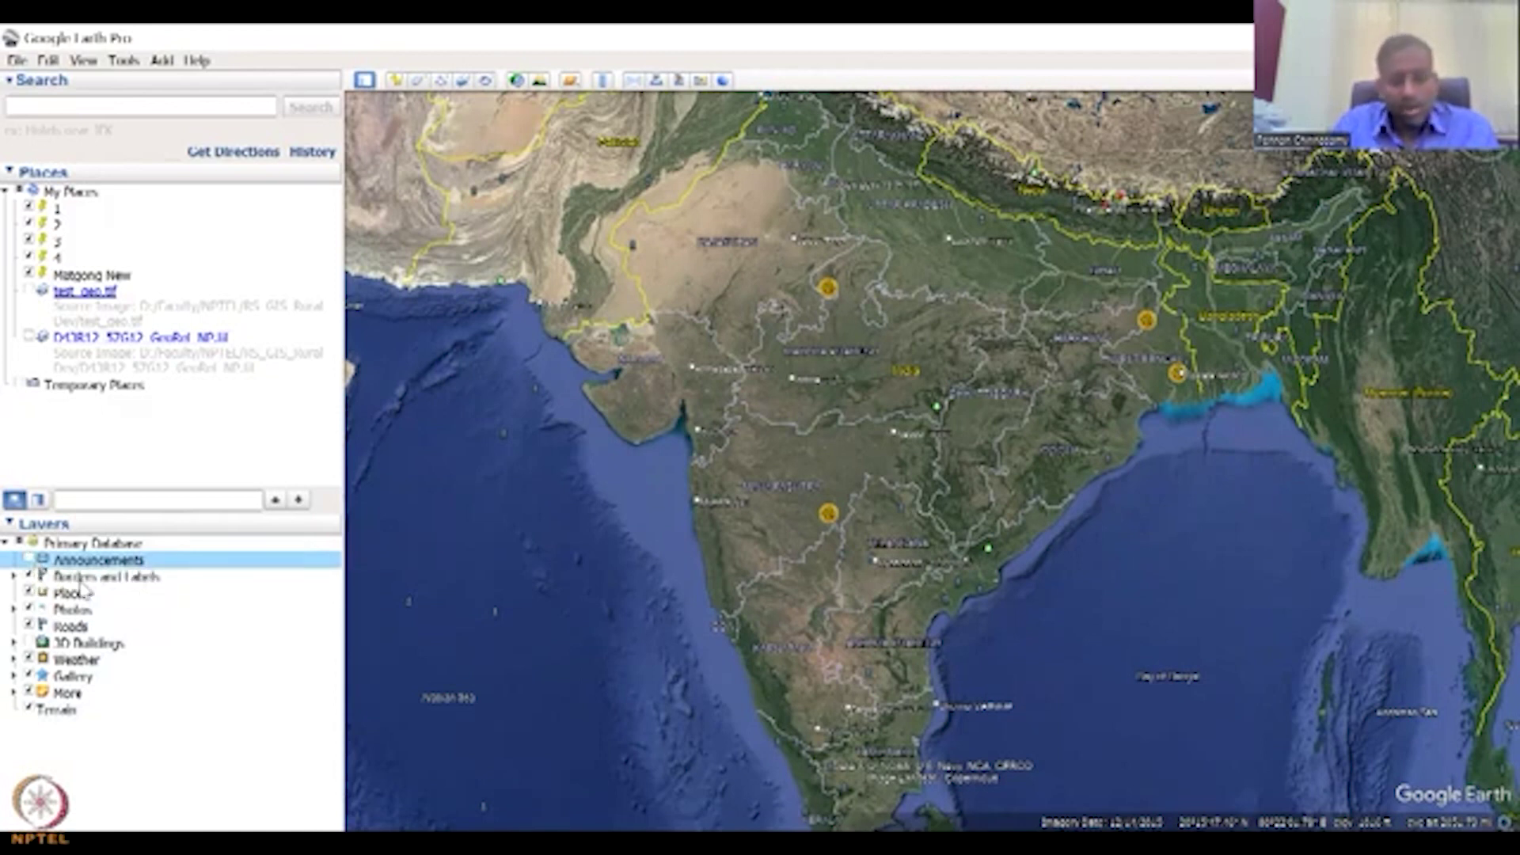
pyautogui.click(17, 577)
pyautogui.click(13, 577)
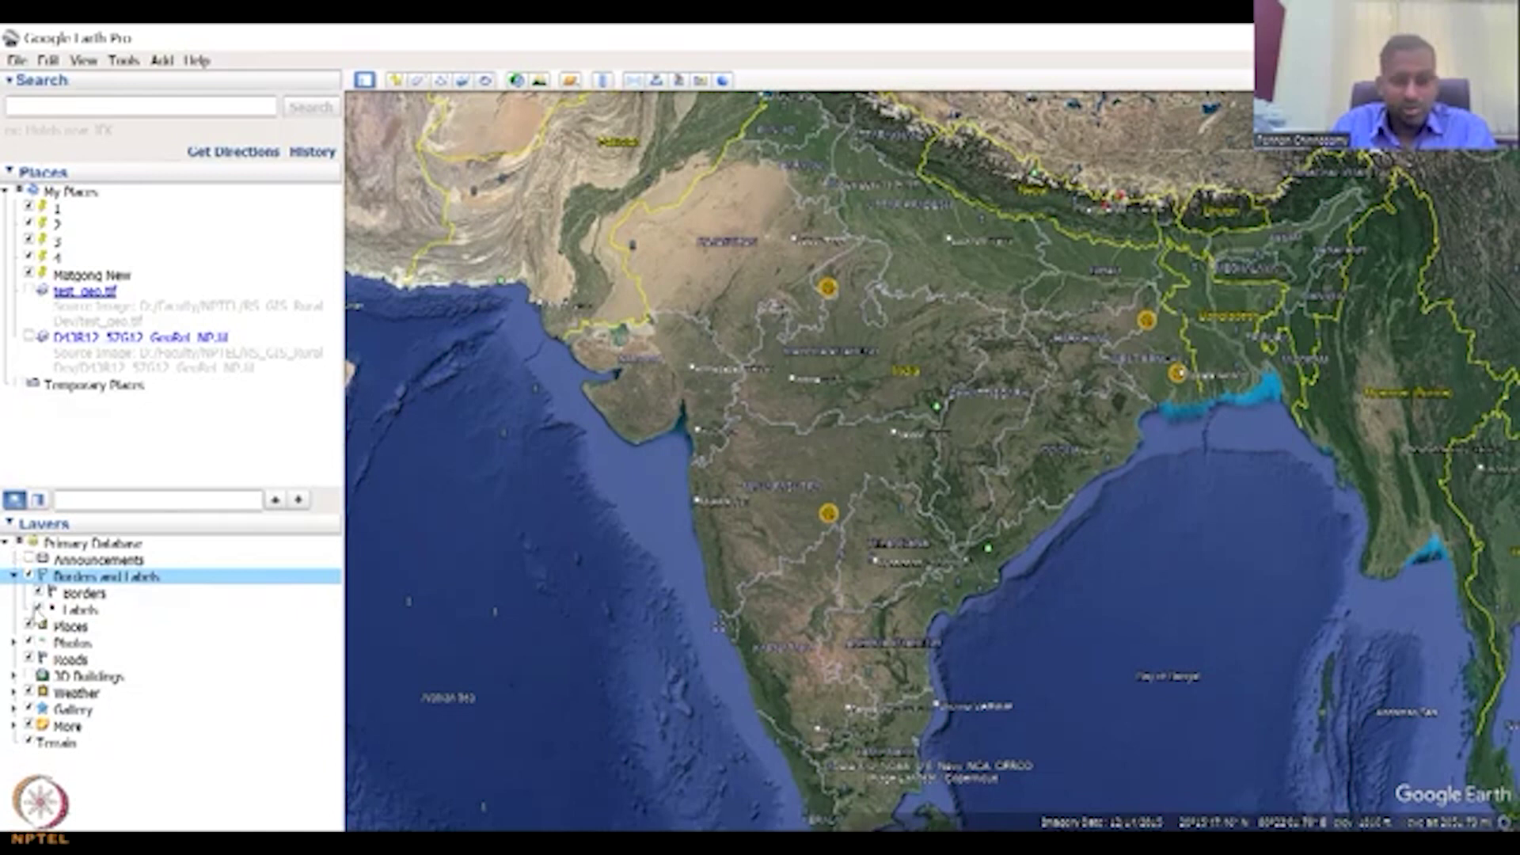
pyautogui.click(38, 610)
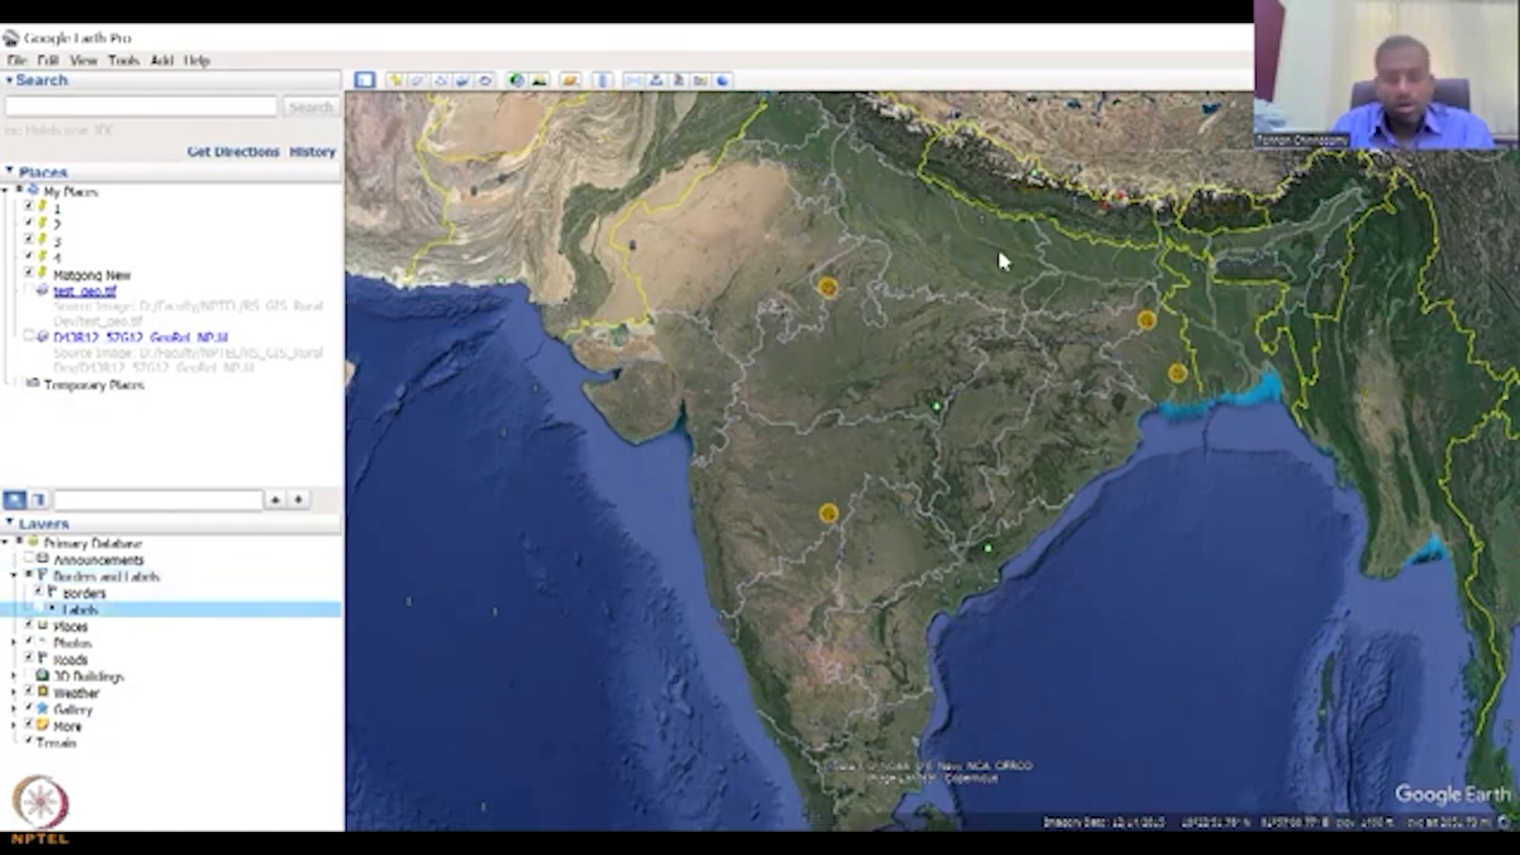
pyautogui.click(35, 610)
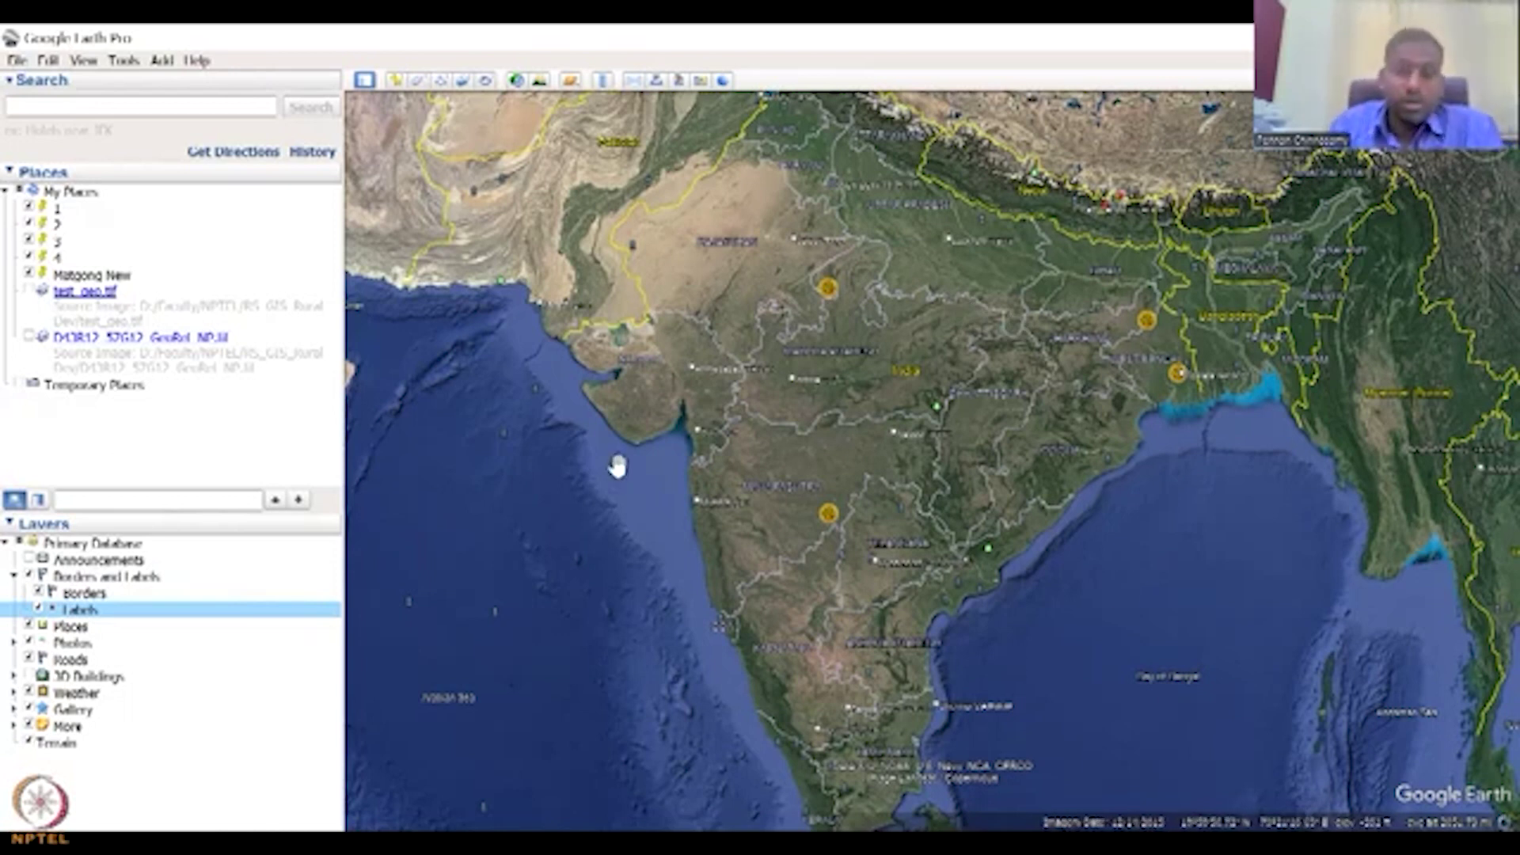
# Look over the borders and labels across northern and southern India, and turn off the Places layer
pyautogui.scroll(-3, 835, 533)
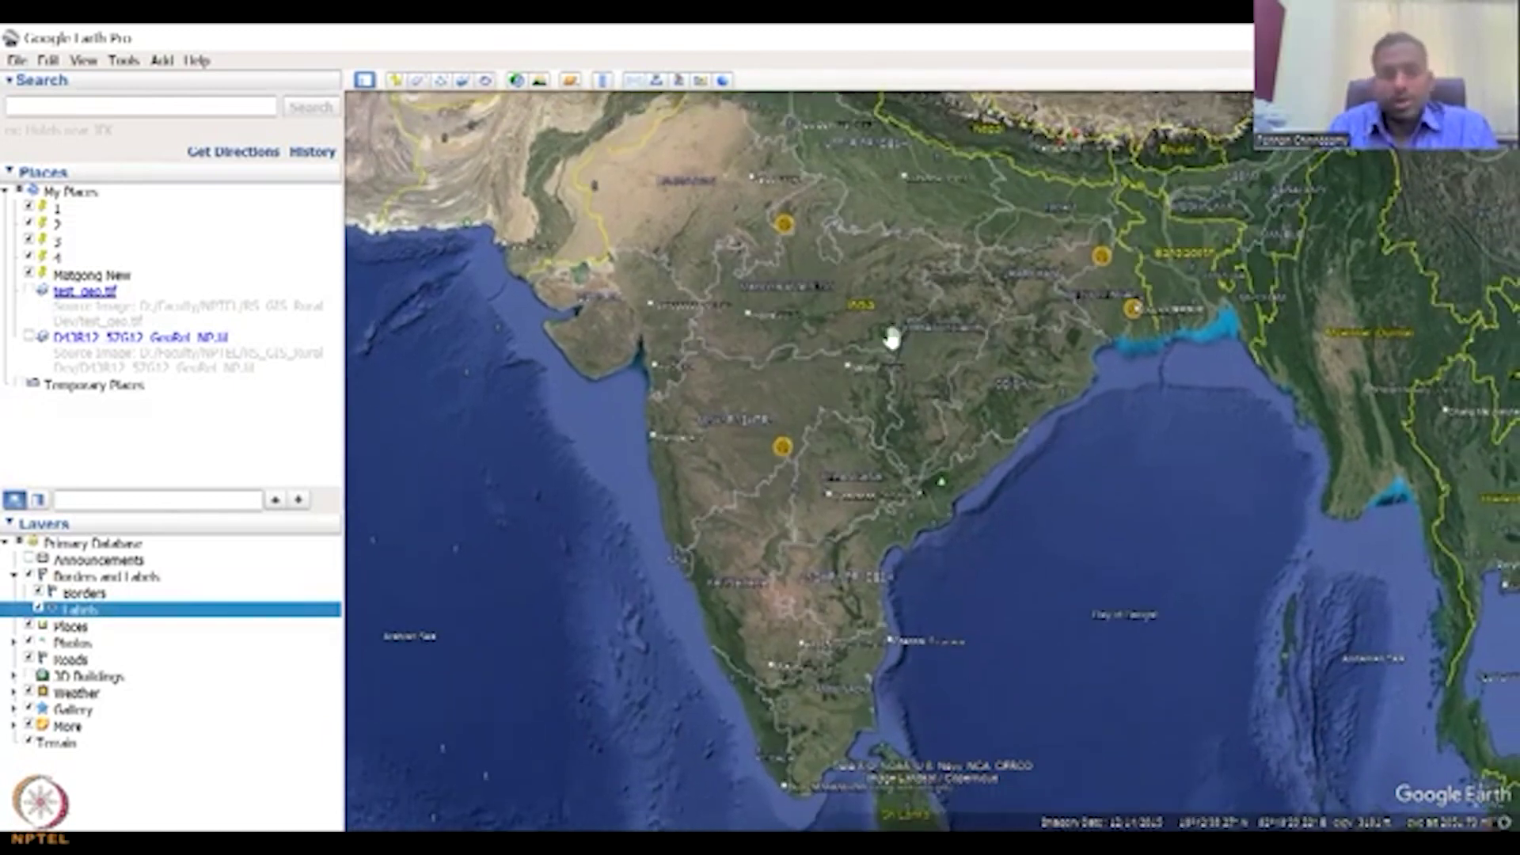
pyautogui.moveTo(903, 264); pyautogui.dragTo(874, 441)
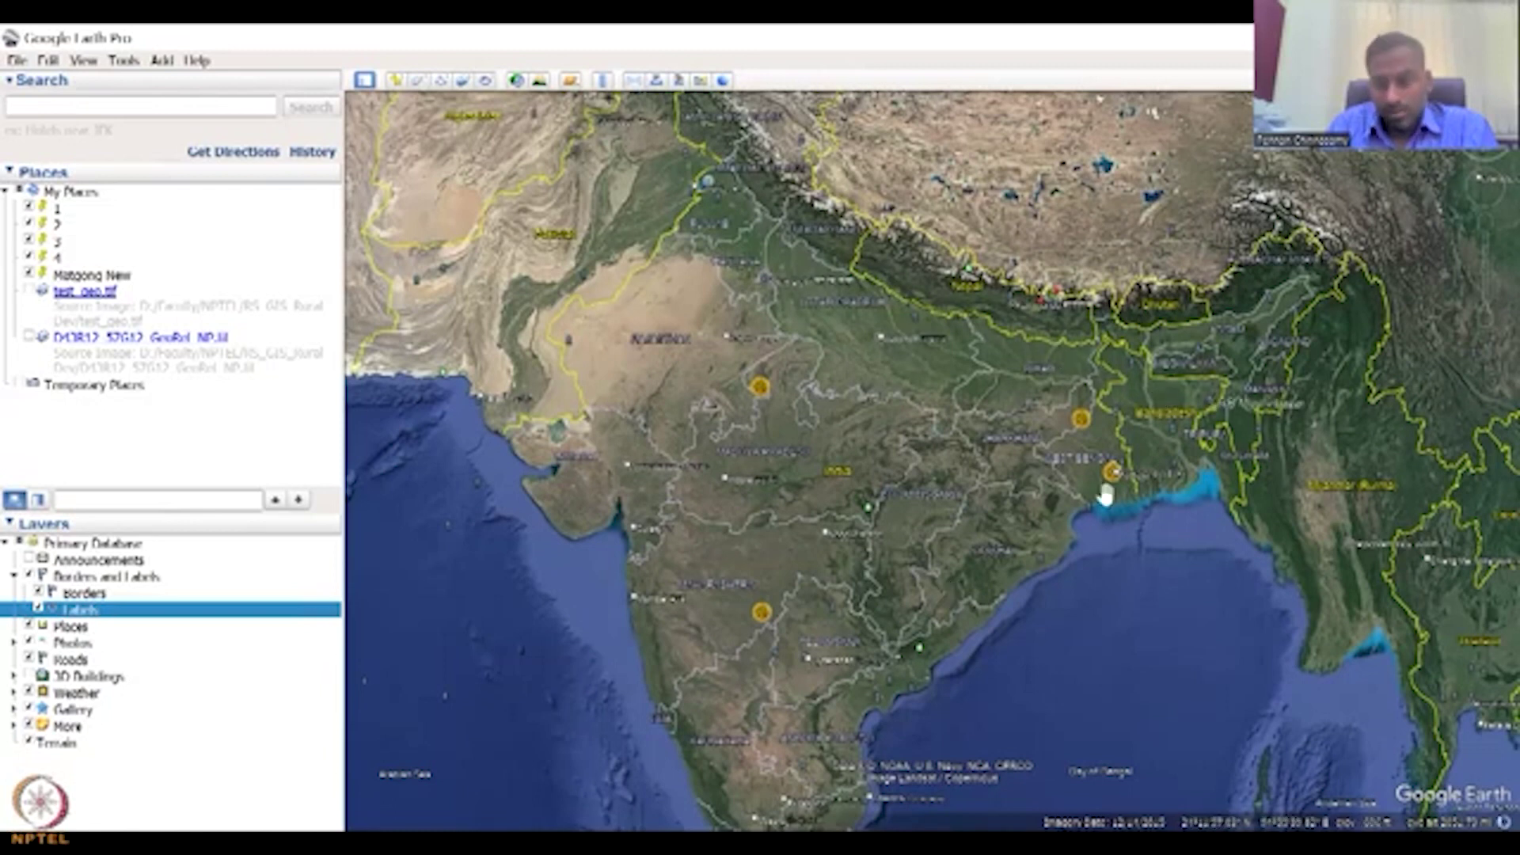
pyautogui.moveTo(902, 616); pyautogui.dragTo(1048, 380)
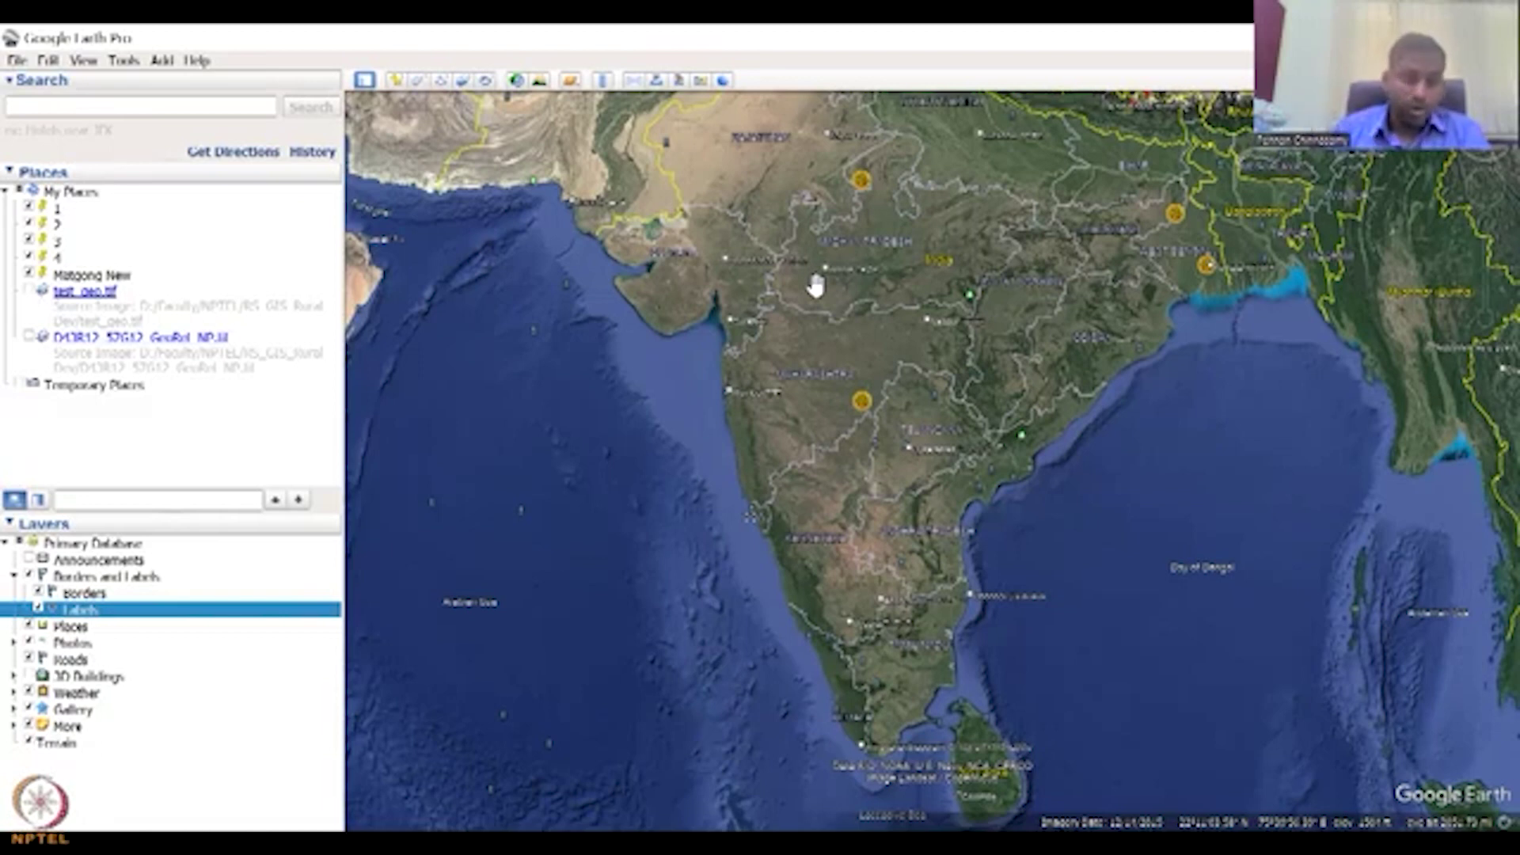
pyautogui.click(29, 627)
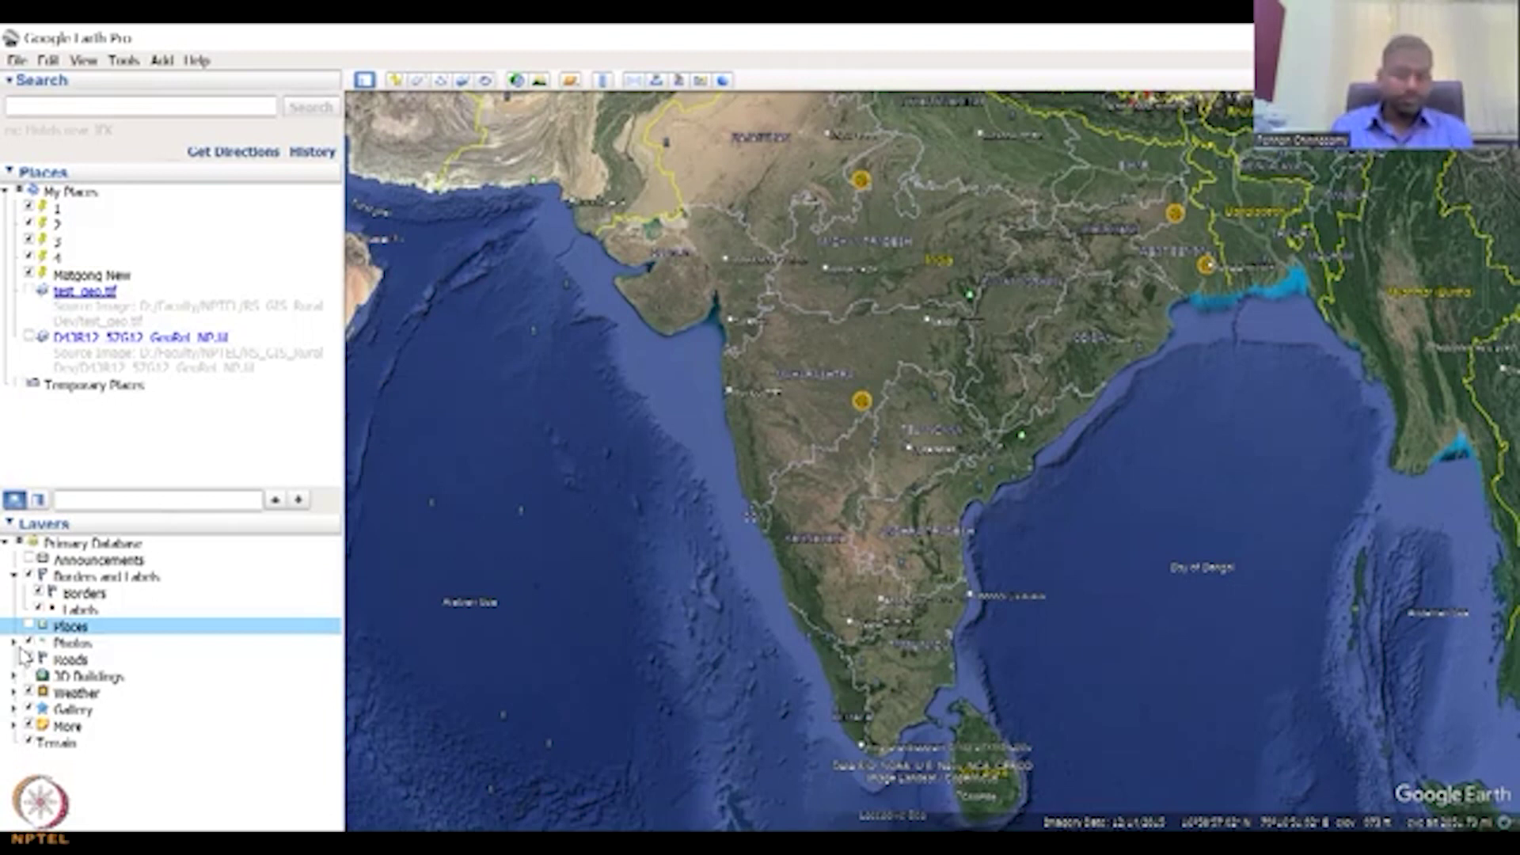
# Search for "Thanjavur, Tamil Nadu temple" and fly to the suggested Brihadeeswara temple on Membalam Road
pyautogui.click(131, 110)
pyautogui.write('IN')
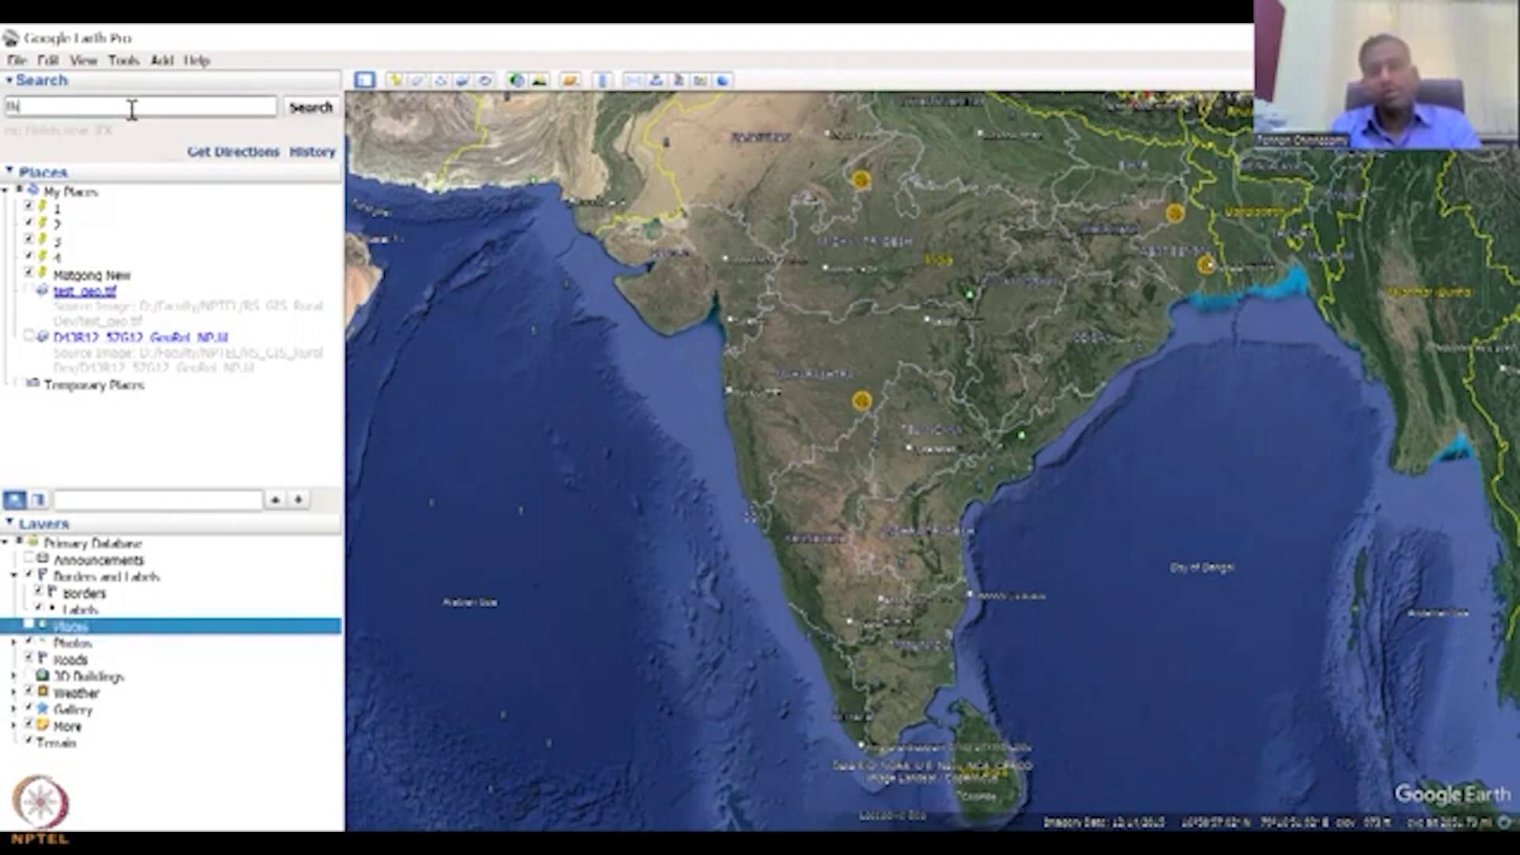
pyautogui.write('an')
pyautogui.press('Down')
pyautogui.press('Down')
pyautogui.write('i')
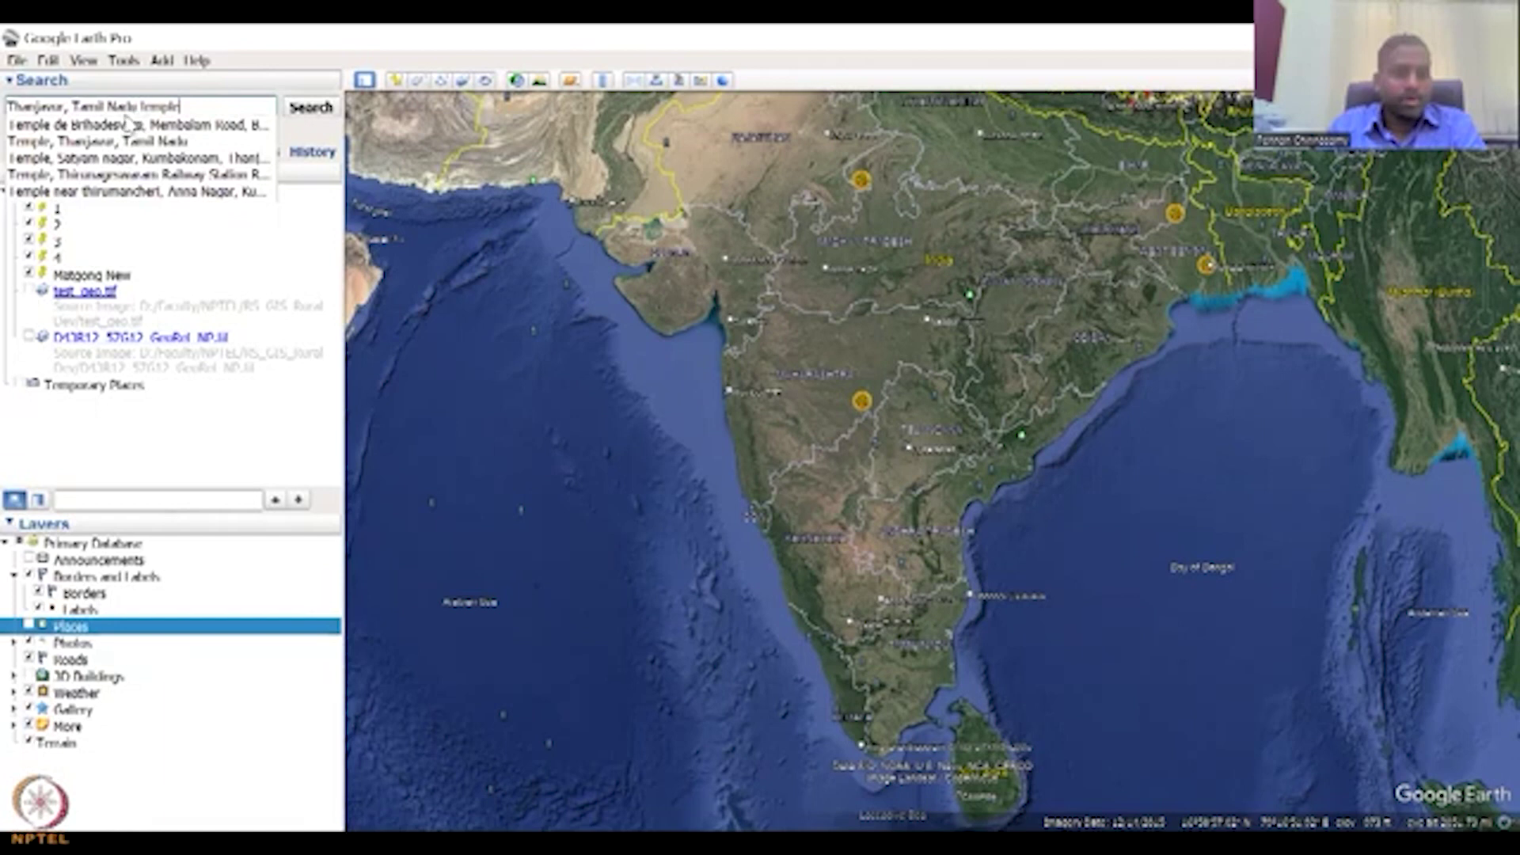
pyautogui.press('Down')
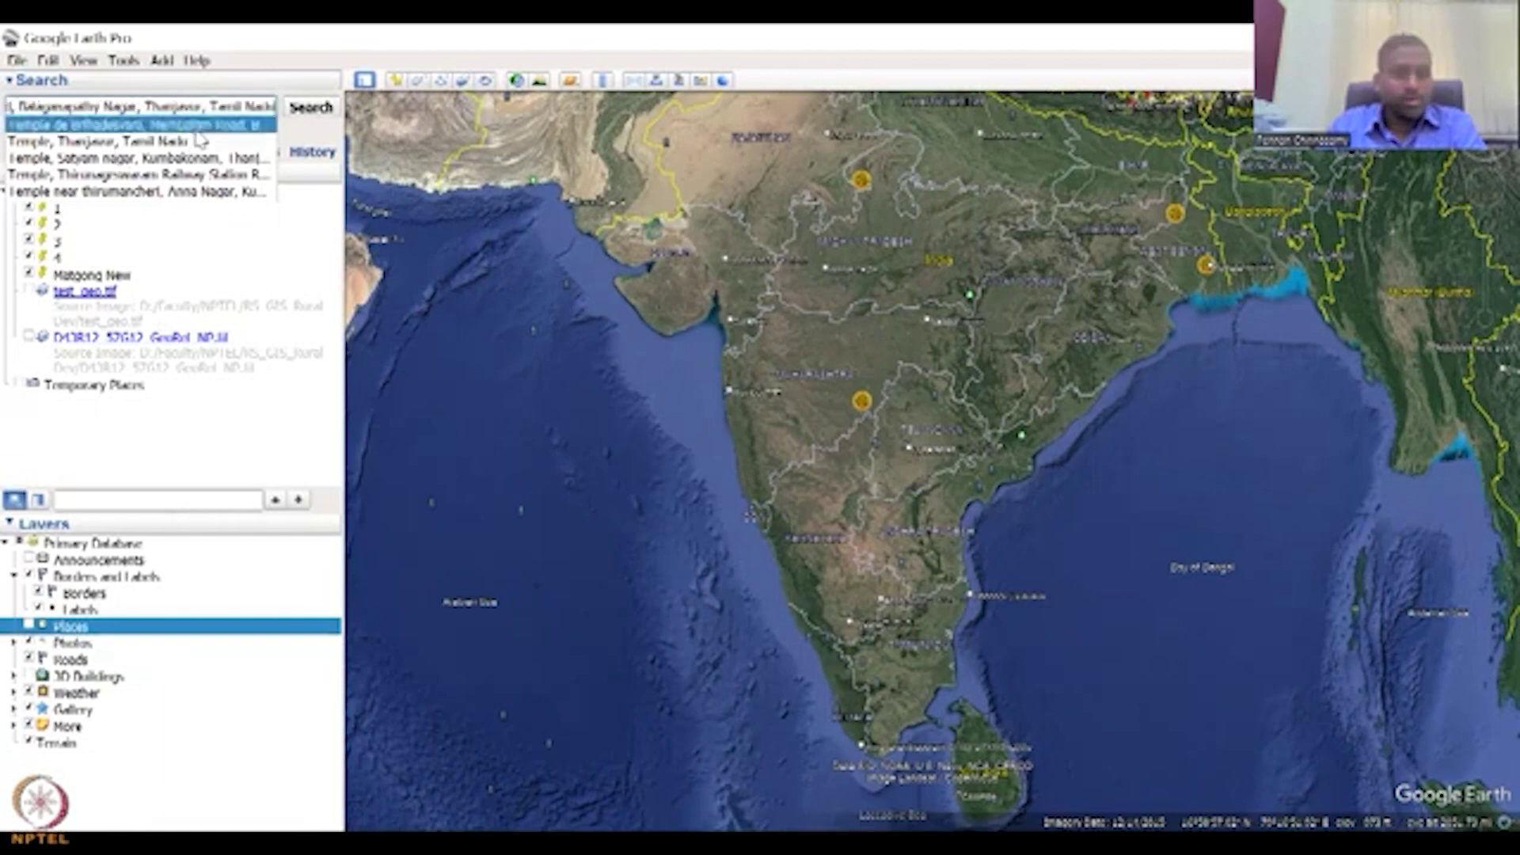
pyautogui.click(195, 131)
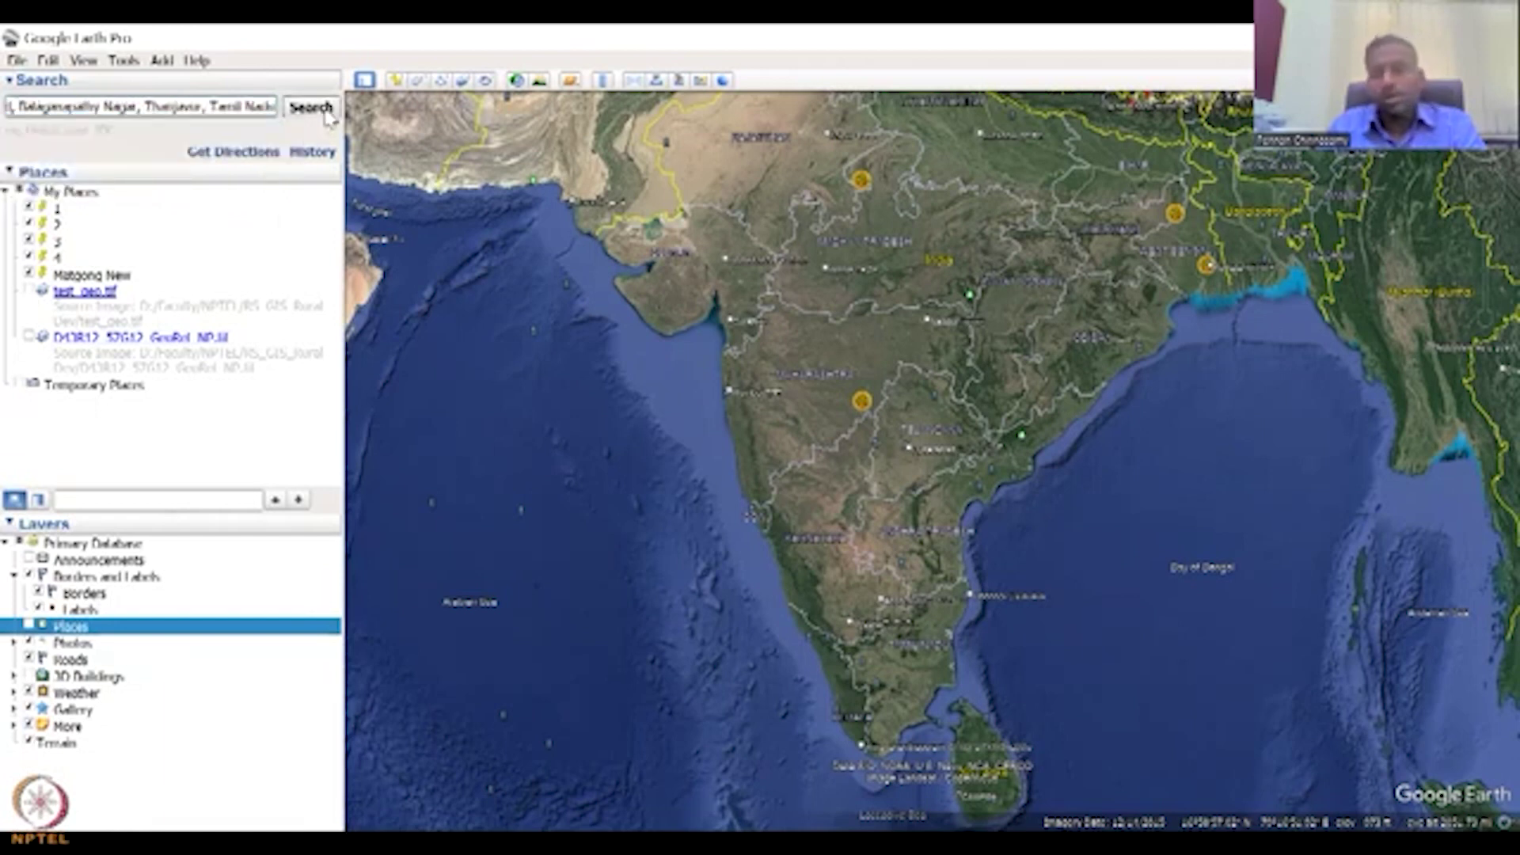
pyautogui.click(326, 111)
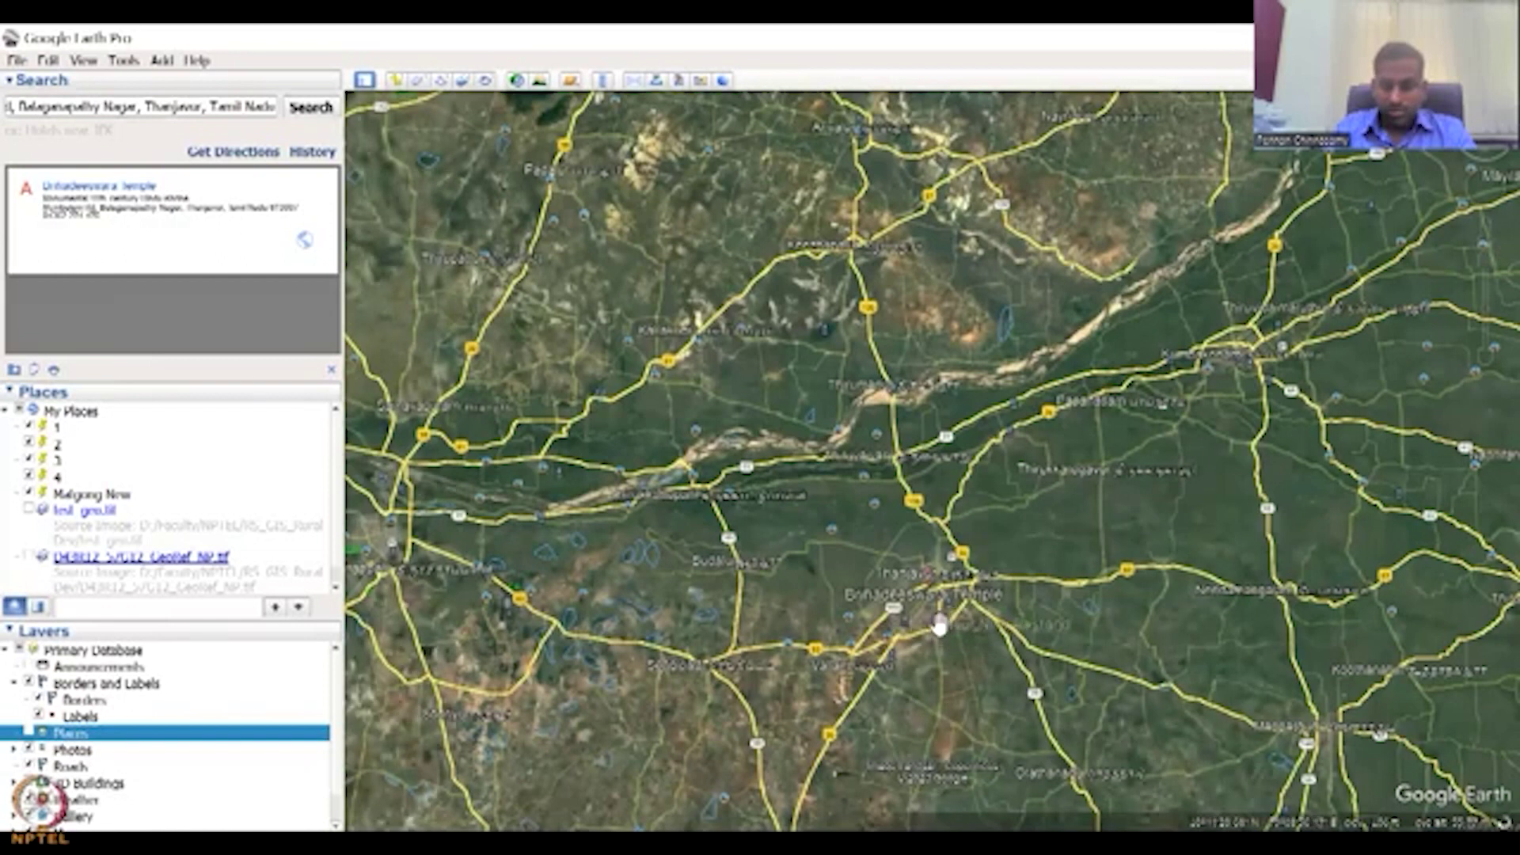
# View the photo placed inside the Brihadeeswara Temple compound, close it, and switch the Photos layer off and back on
pyautogui.scroll(2, 939, 628)
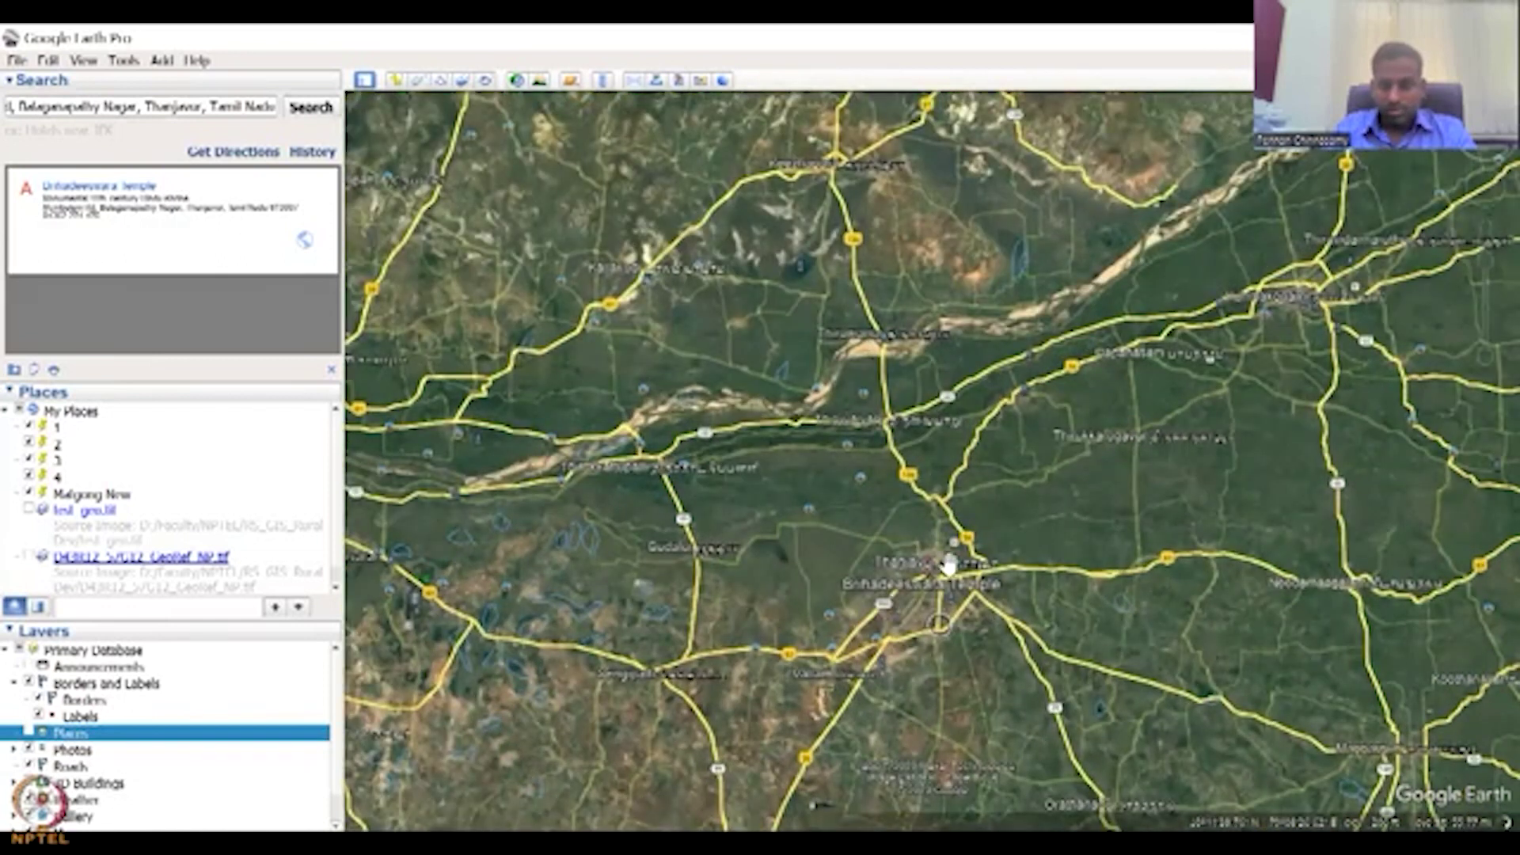
pyautogui.scroll(5, 948, 564)
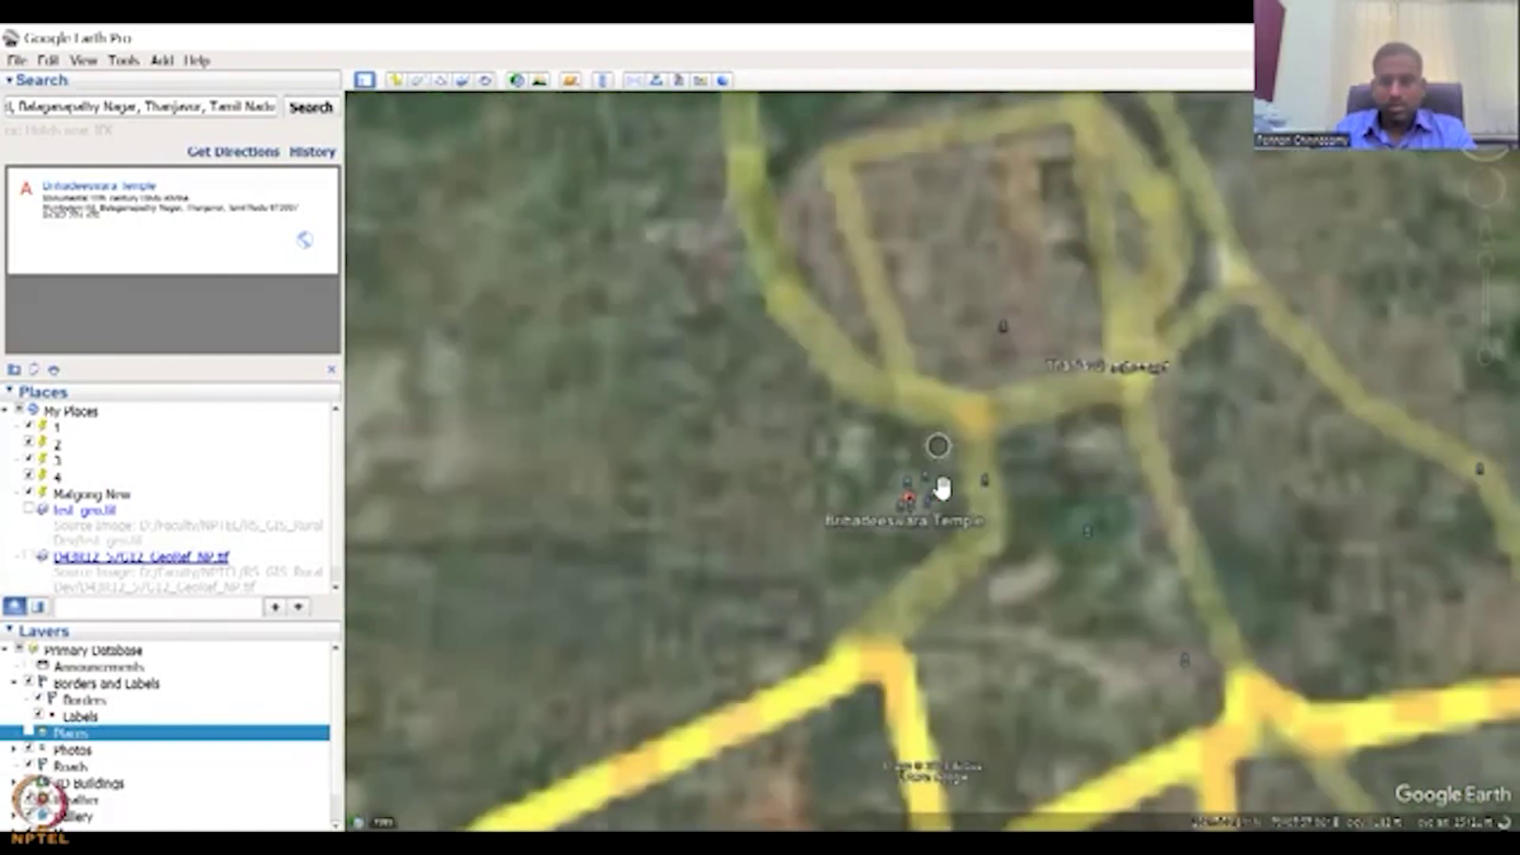
pyautogui.scroll(6, 939, 491)
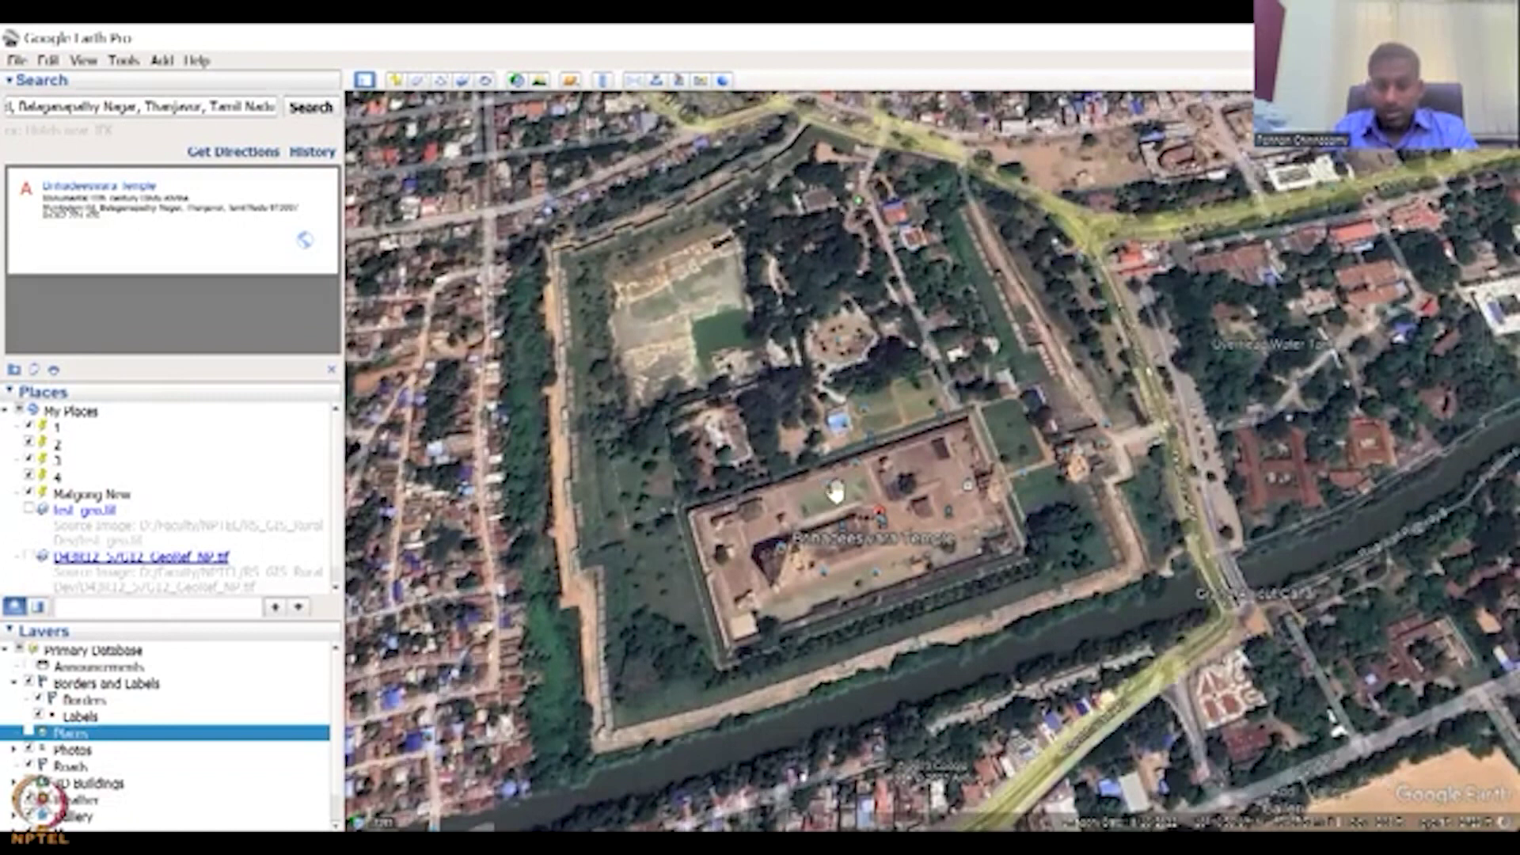
pyautogui.click(828, 489)
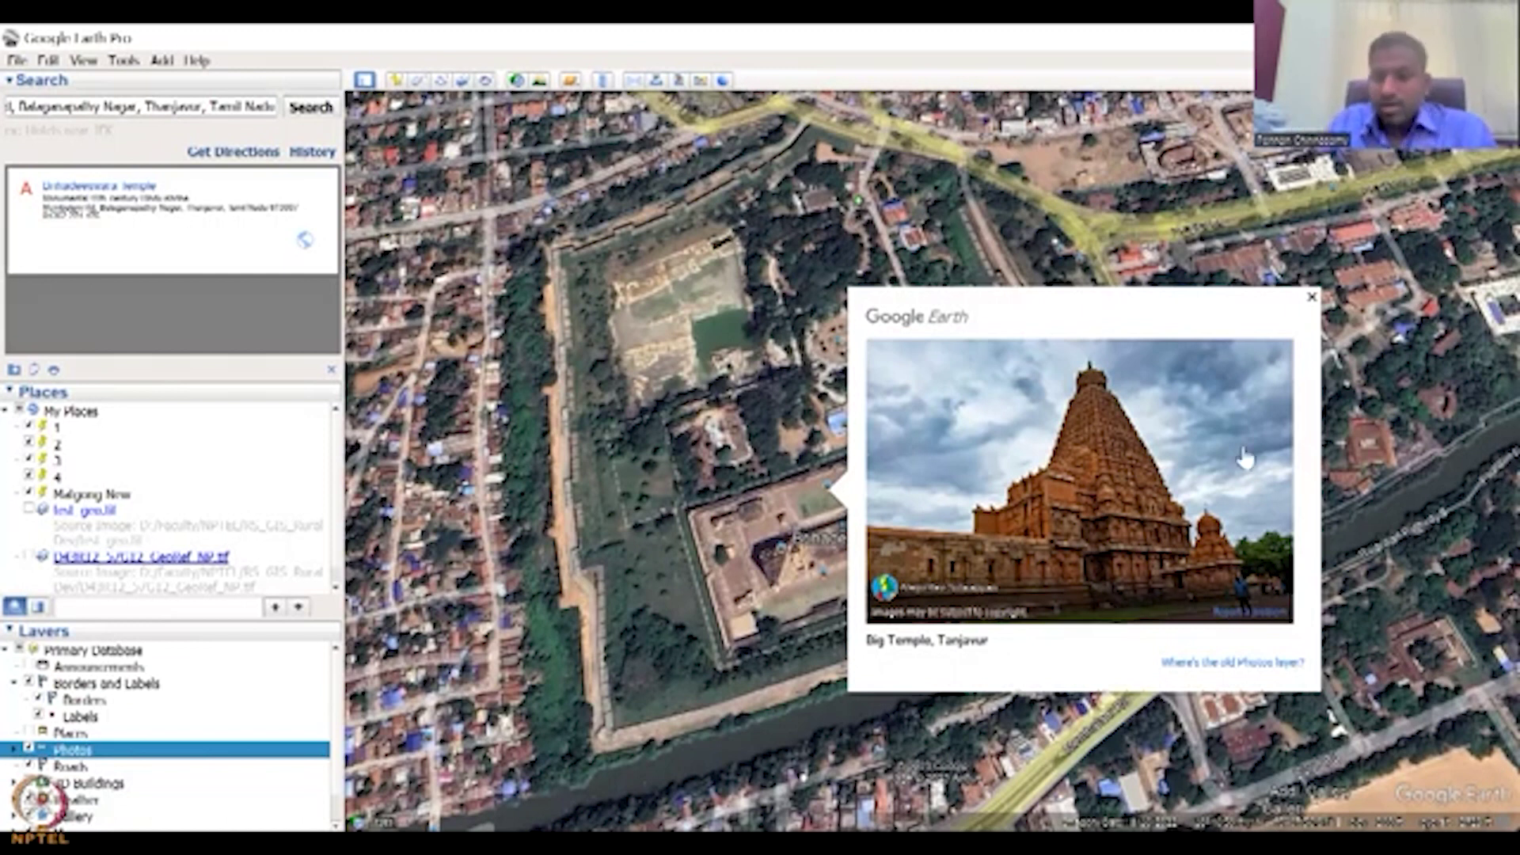
pyautogui.click(1311, 296)
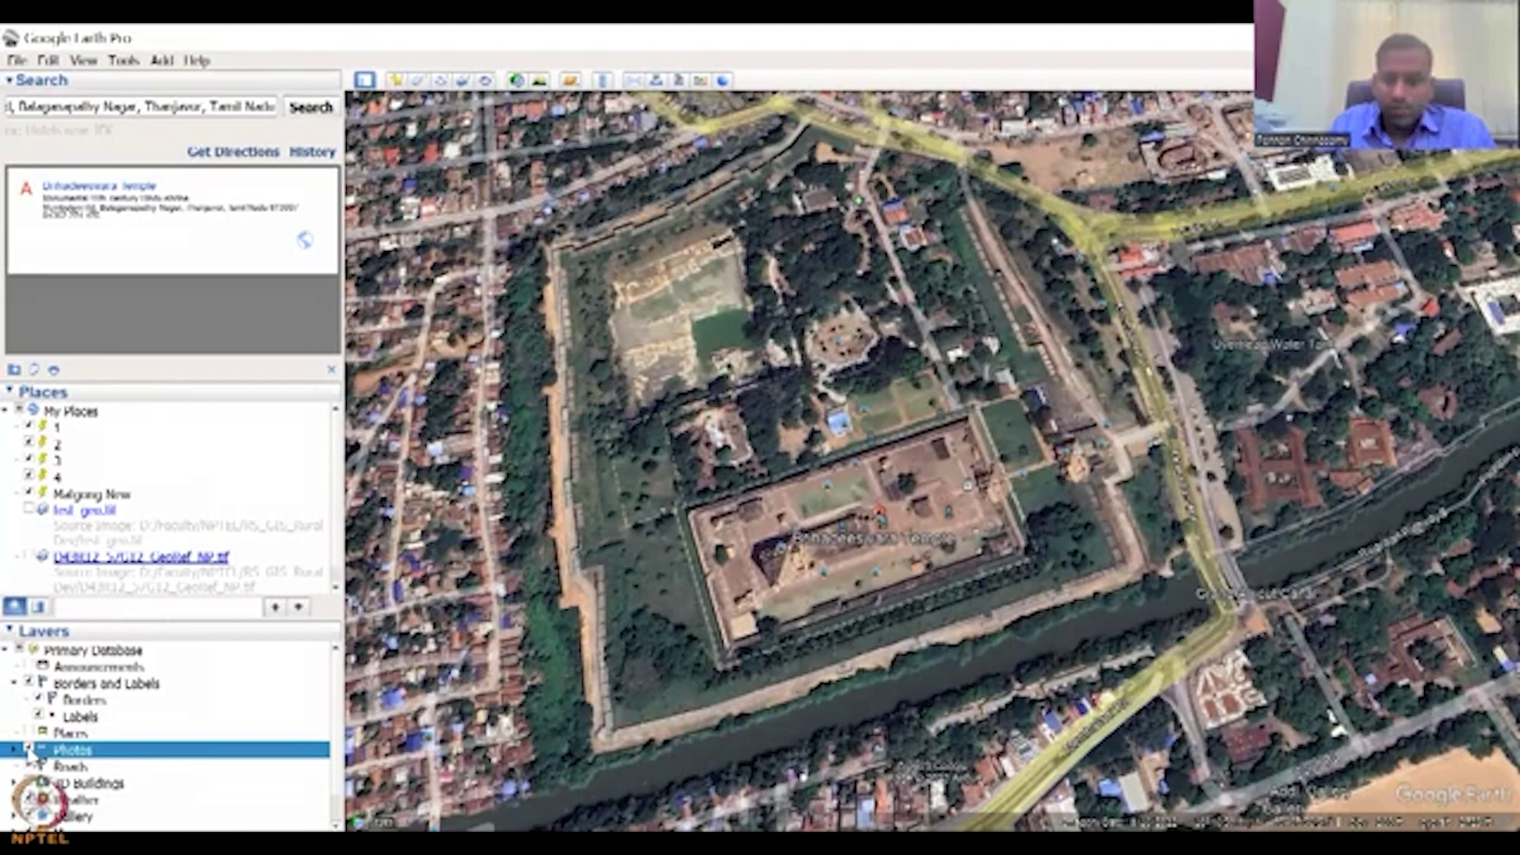
pyautogui.click(29, 748)
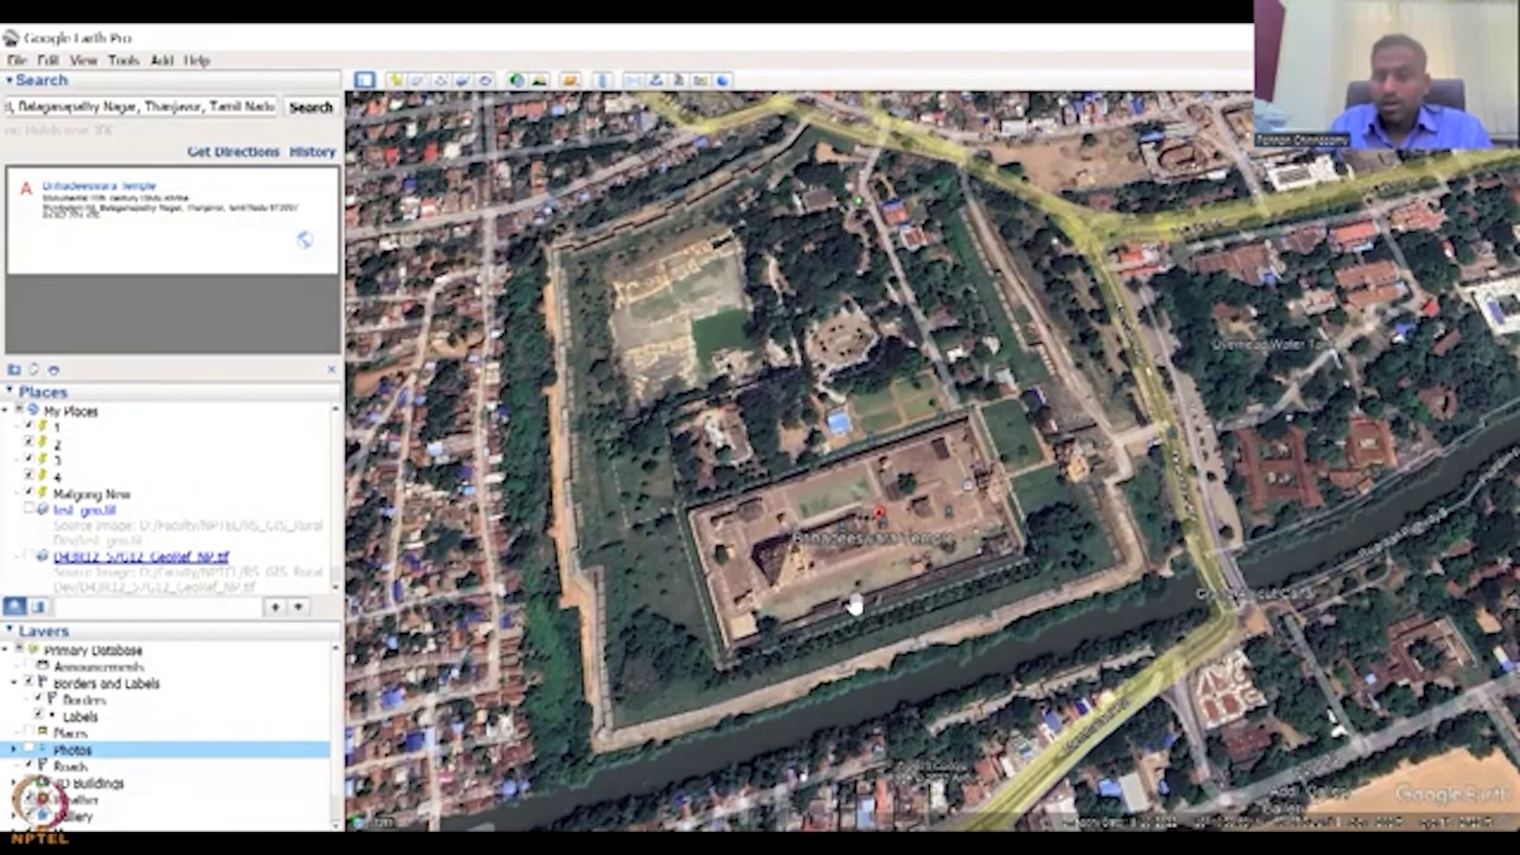
pyautogui.click(29, 750)
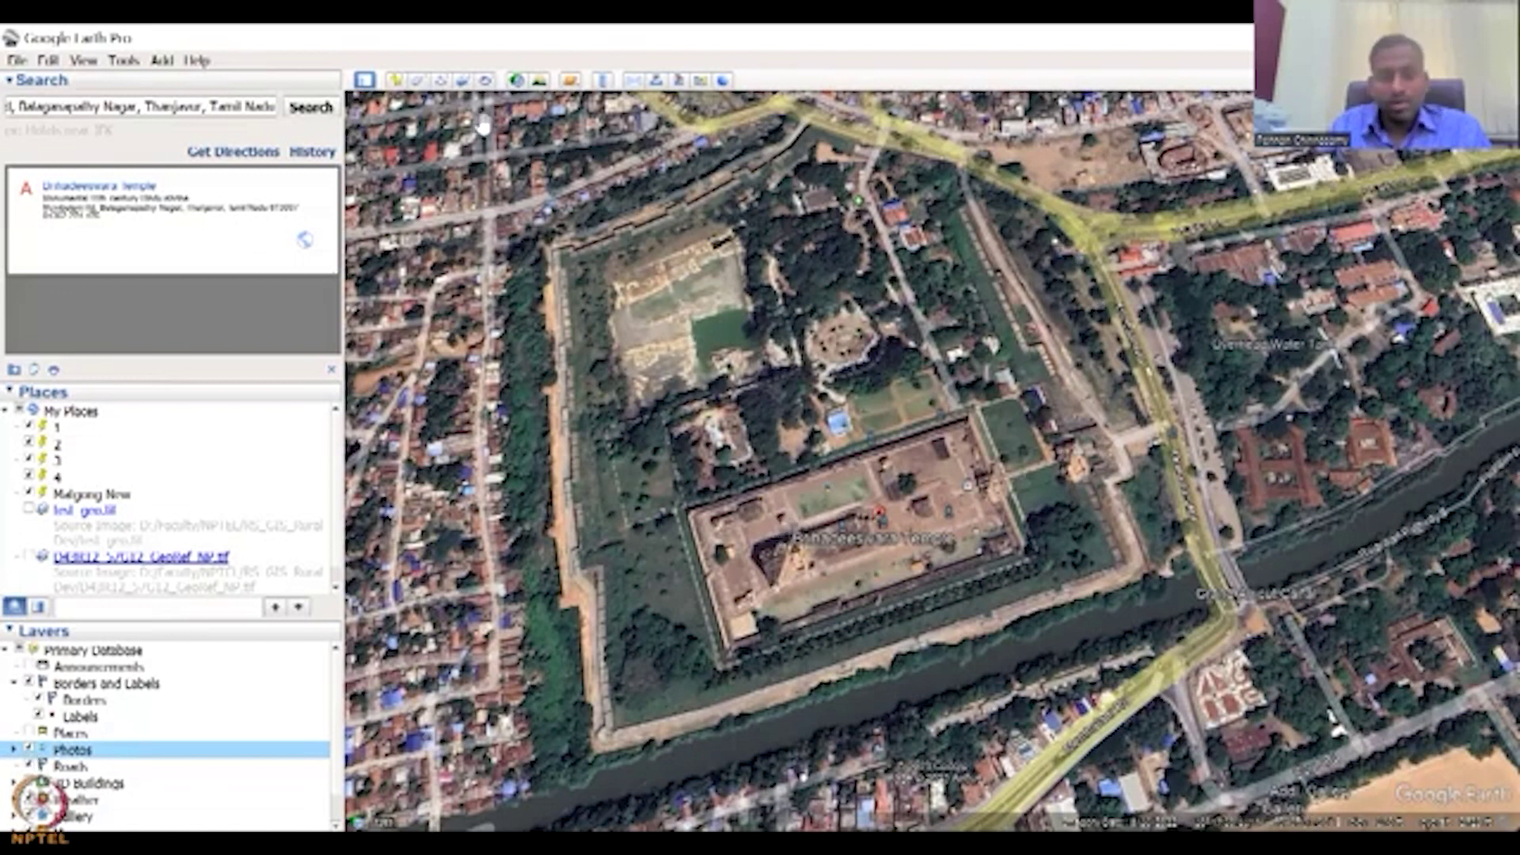
# View the Tanjore Shiva Temple photo on the main road between the canal and the railway line, and close it
pyautogui.moveTo(723, 415); pyautogui.dragTo(857, 384)
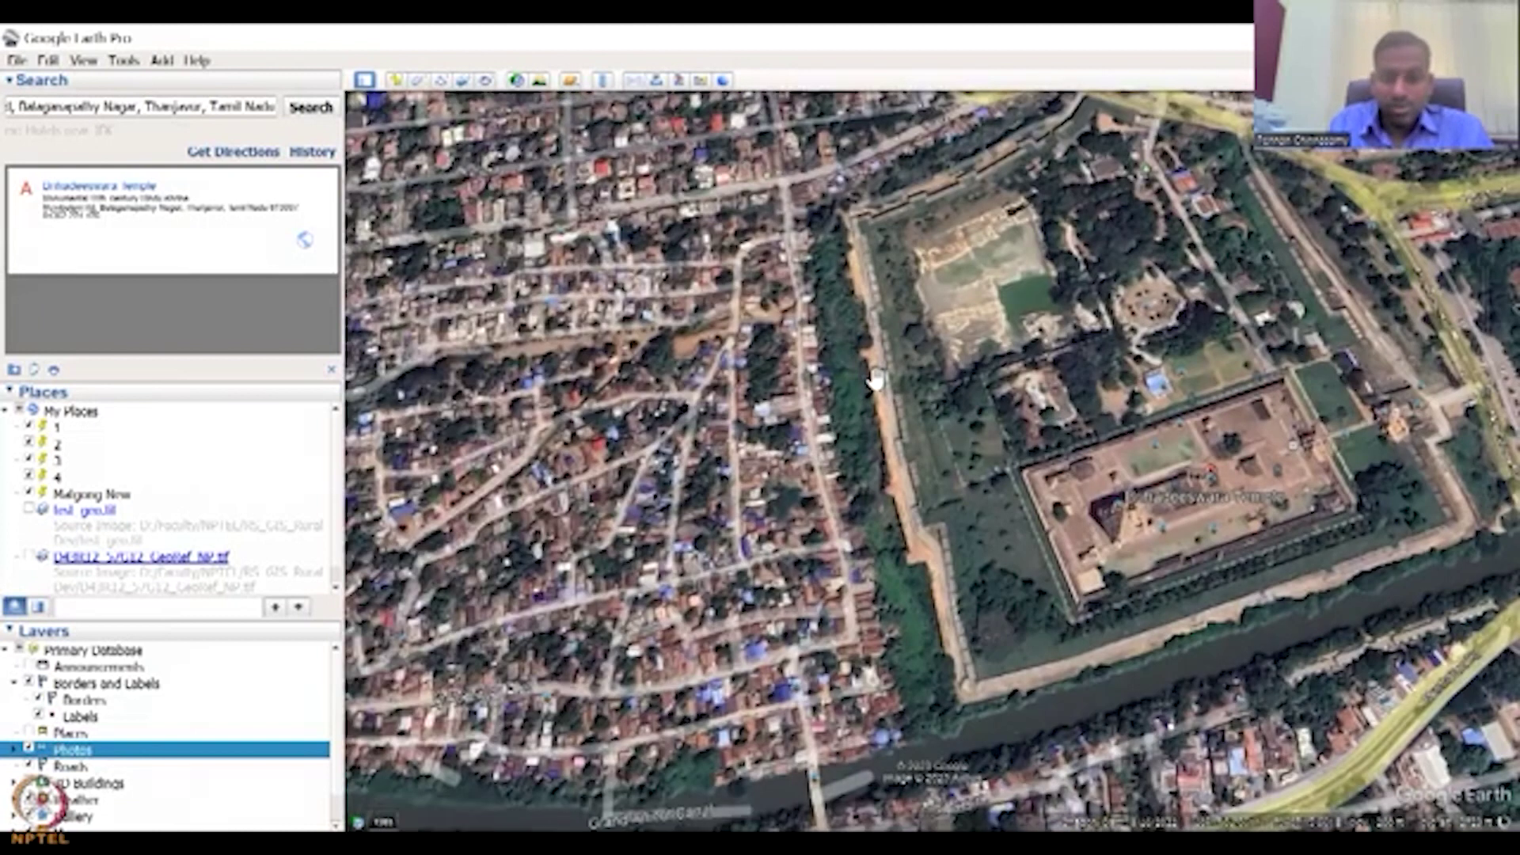
pyautogui.moveTo(860, 632); pyautogui.dragTo(585, 422)
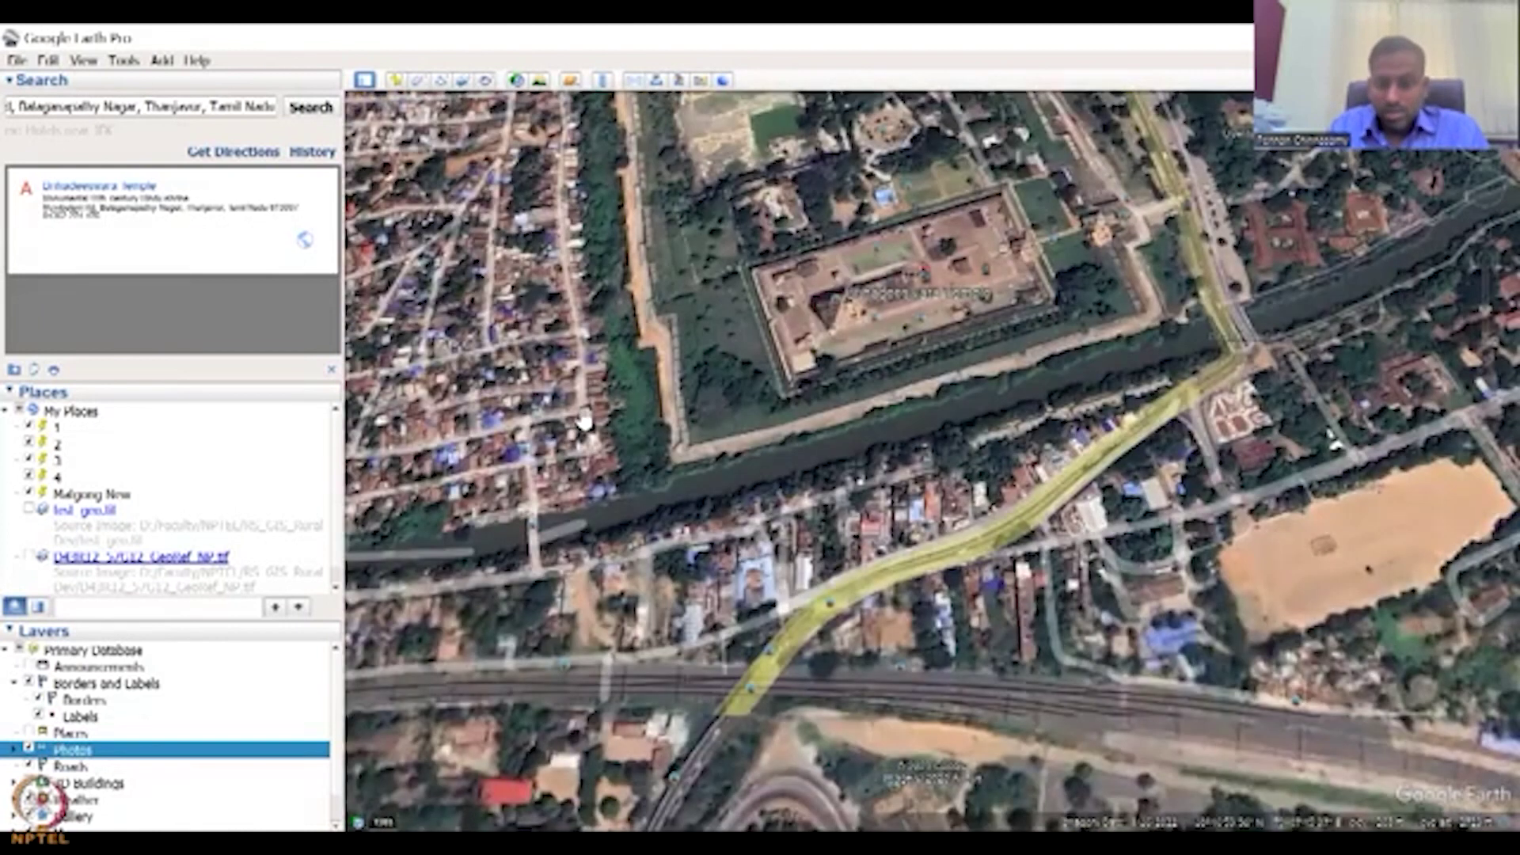
pyautogui.click(771, 659)
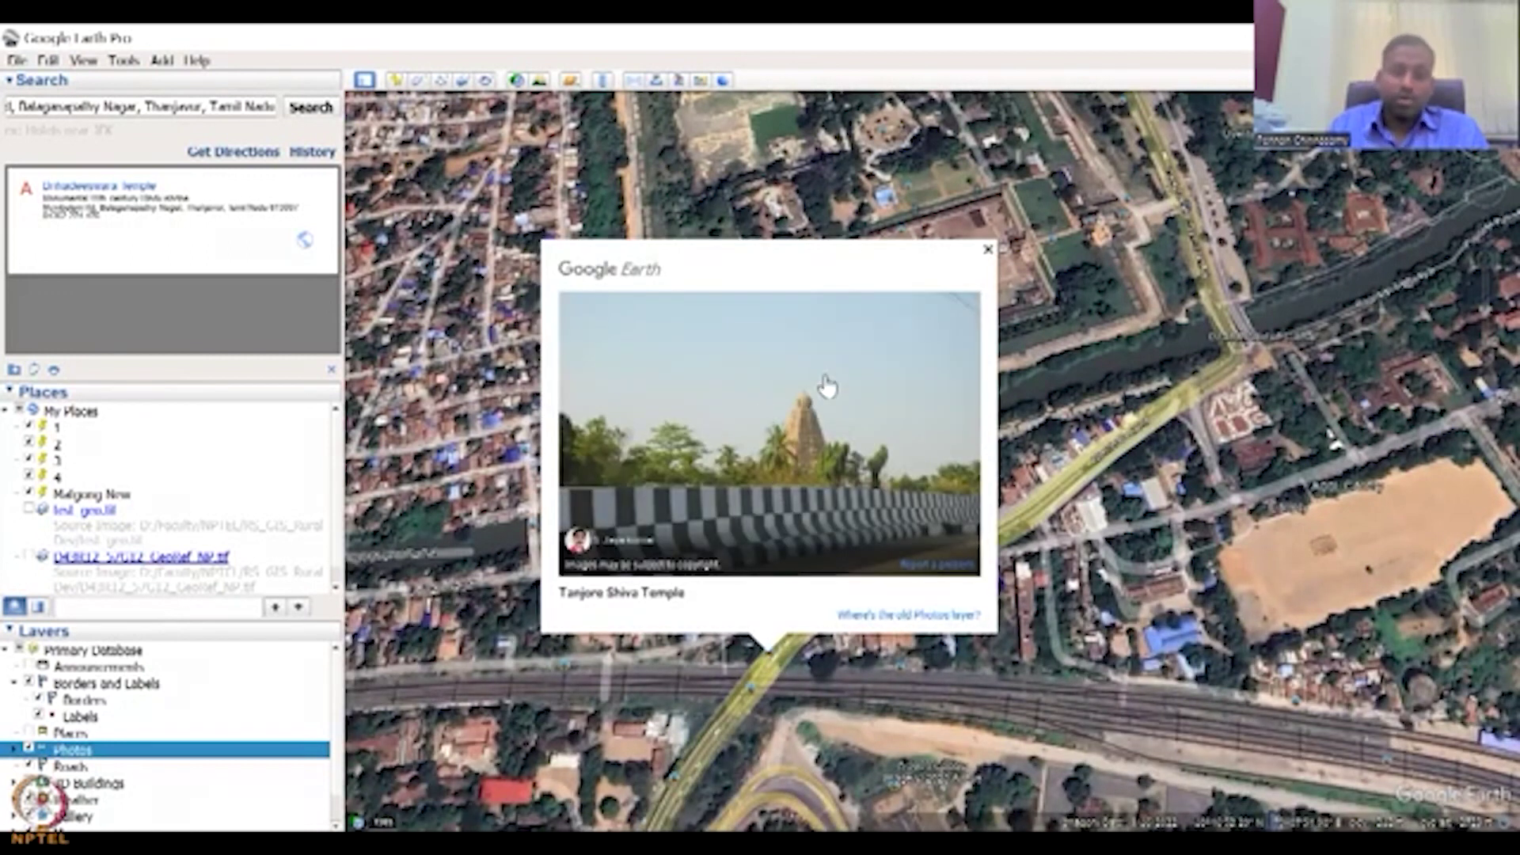
pyautogui.click(988, 250)
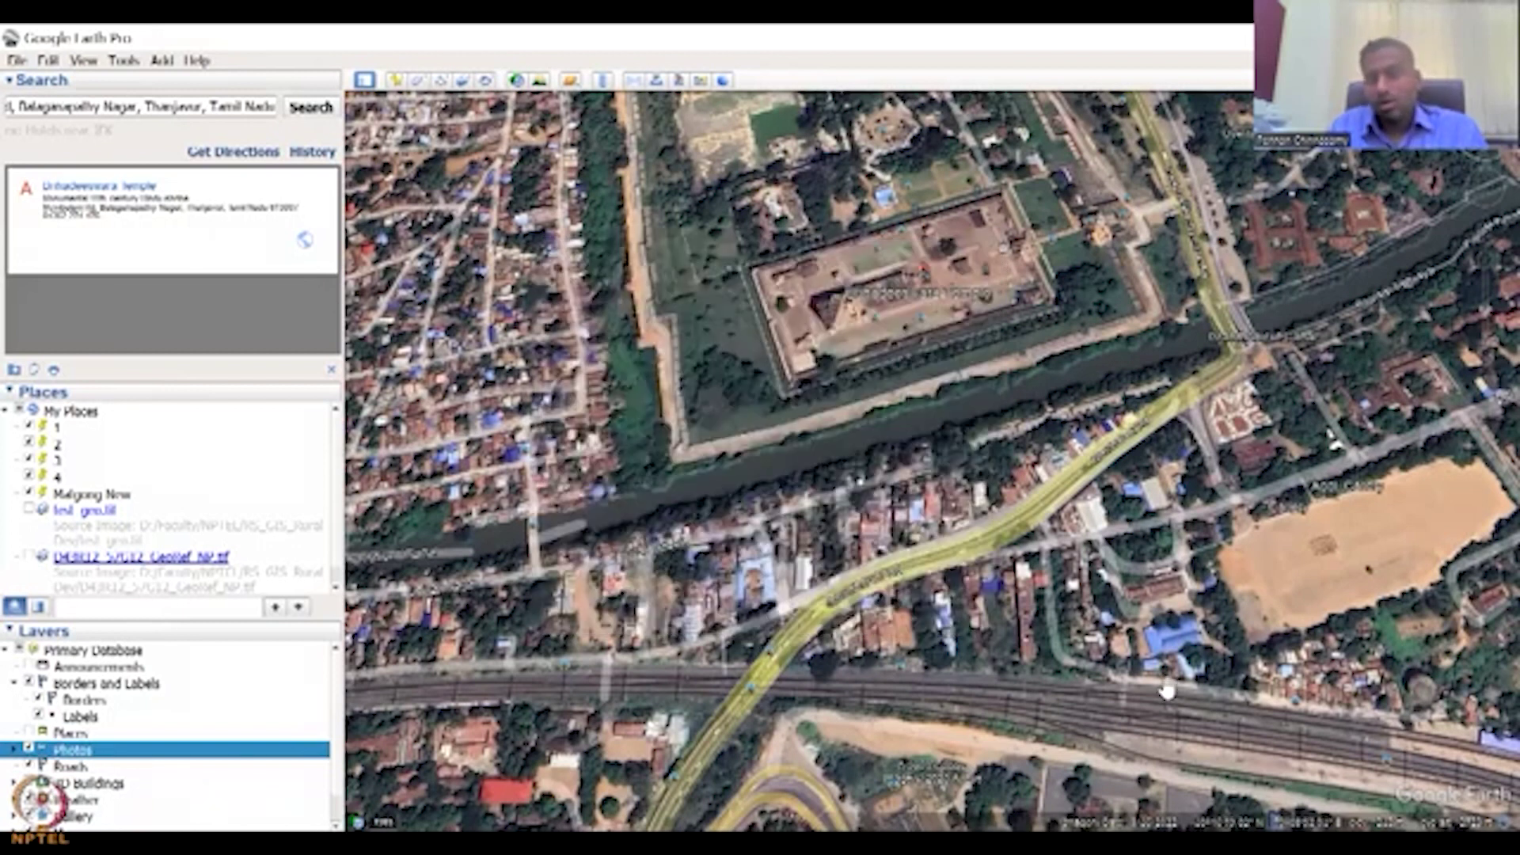
# Open the Membalam Bus Stop photo at the road junction south of the railway line, and close it
pyautogui.moveTo(1043, 483); pyautogui.dragTo(1112, 257)
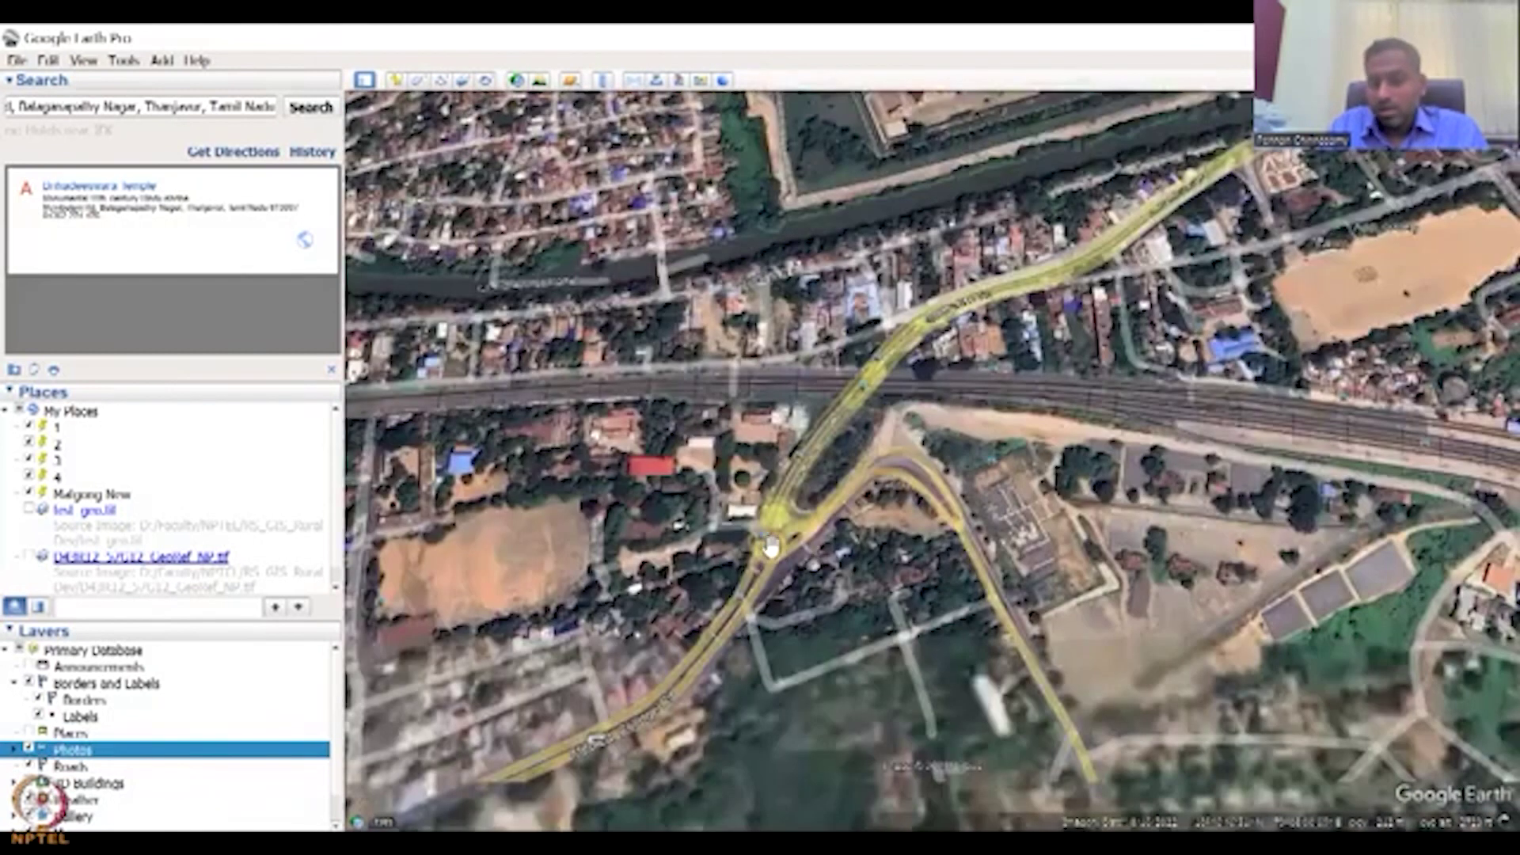
pyautogui.click(762, 544)
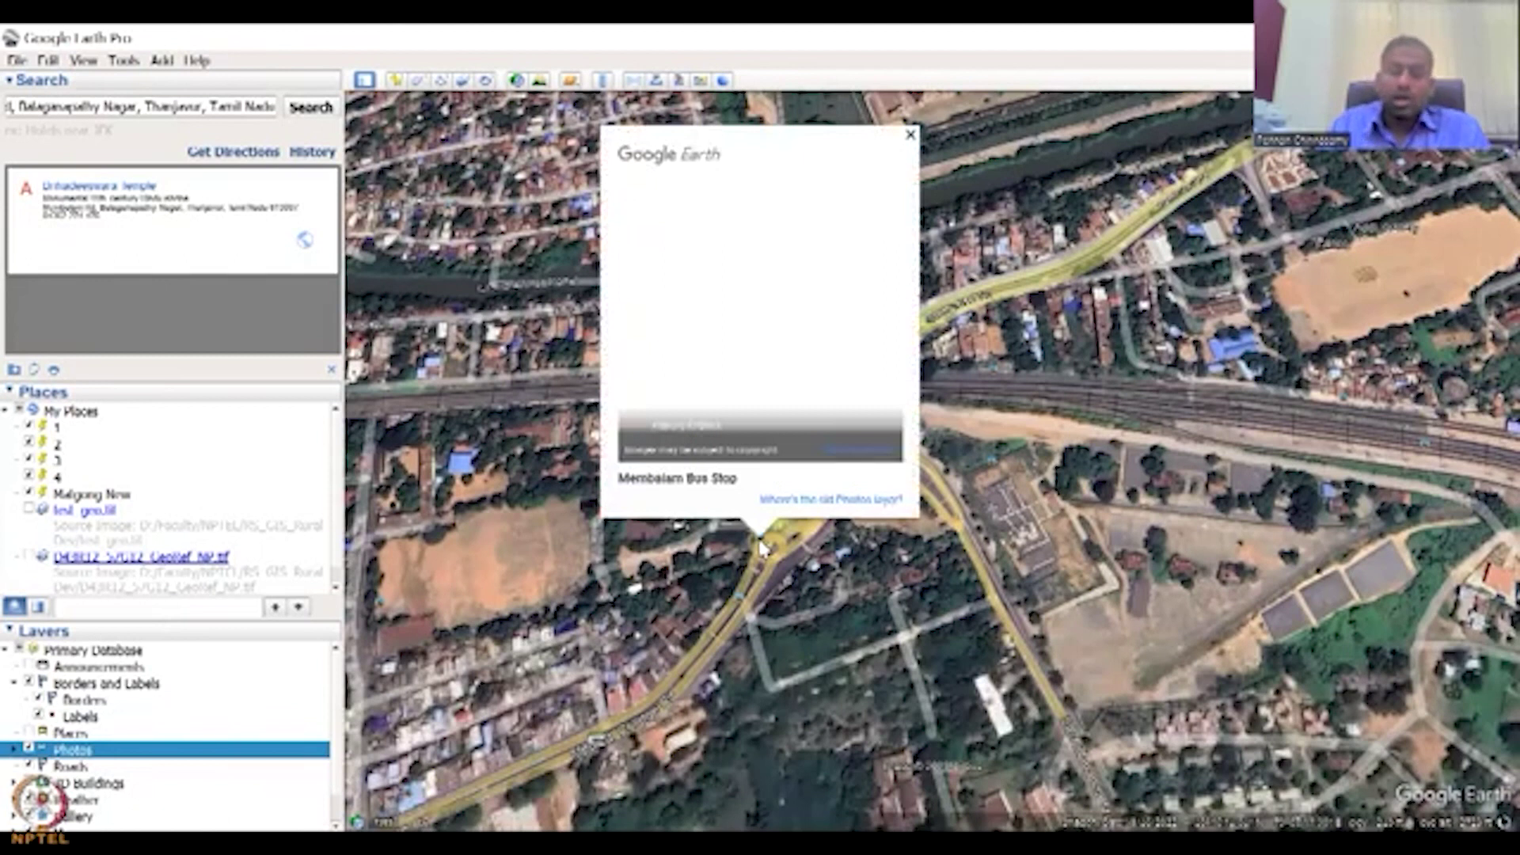
pyautogui.click(911, 134)
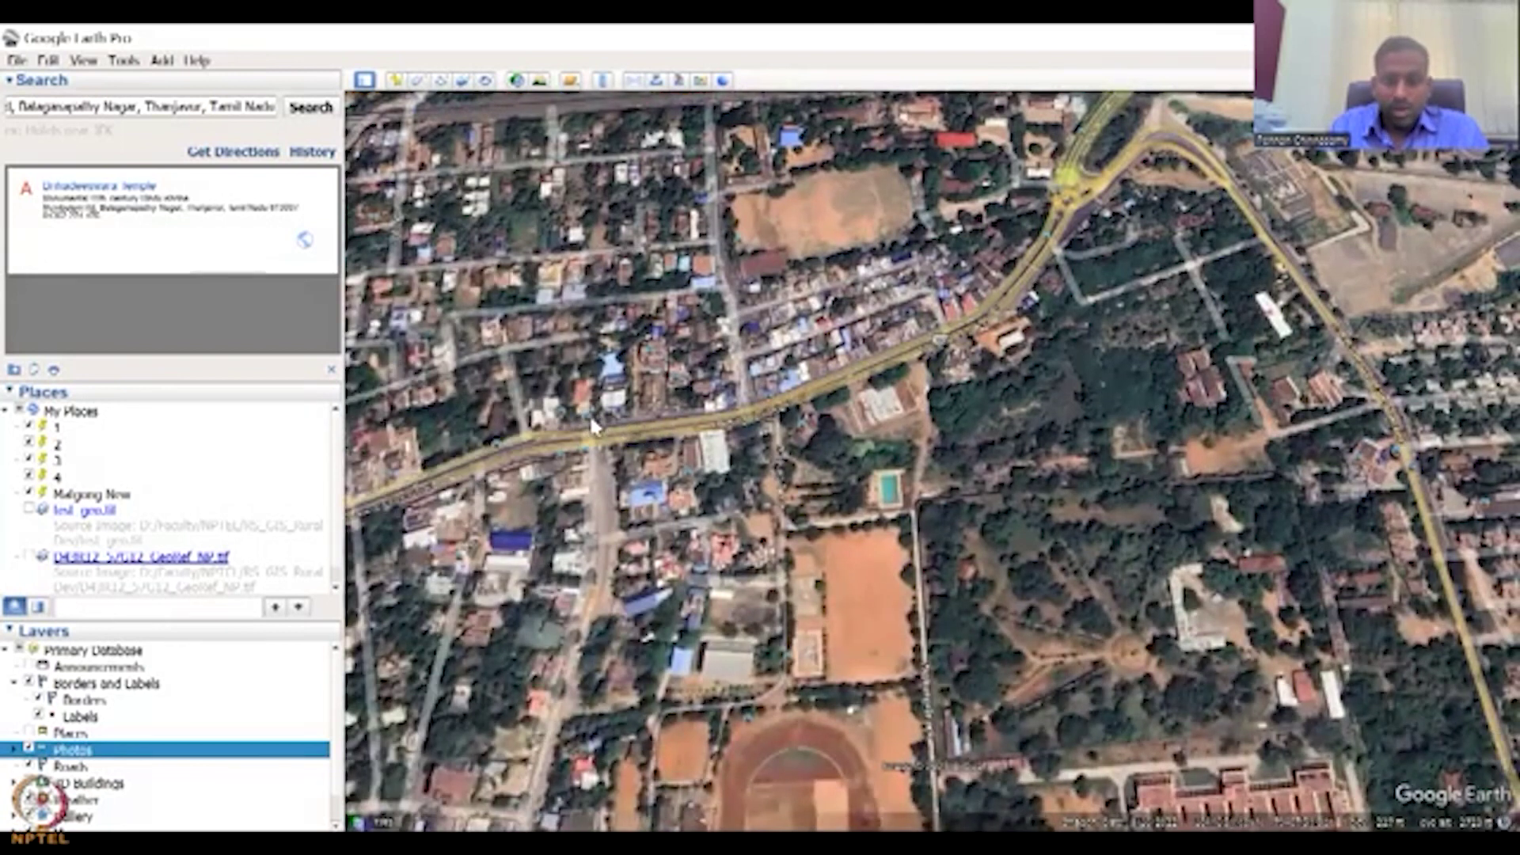
# View the Apex Heart Hospital photo beside the main road, close it, and turn off the Photos layer
pyautogui.click(594, 425)
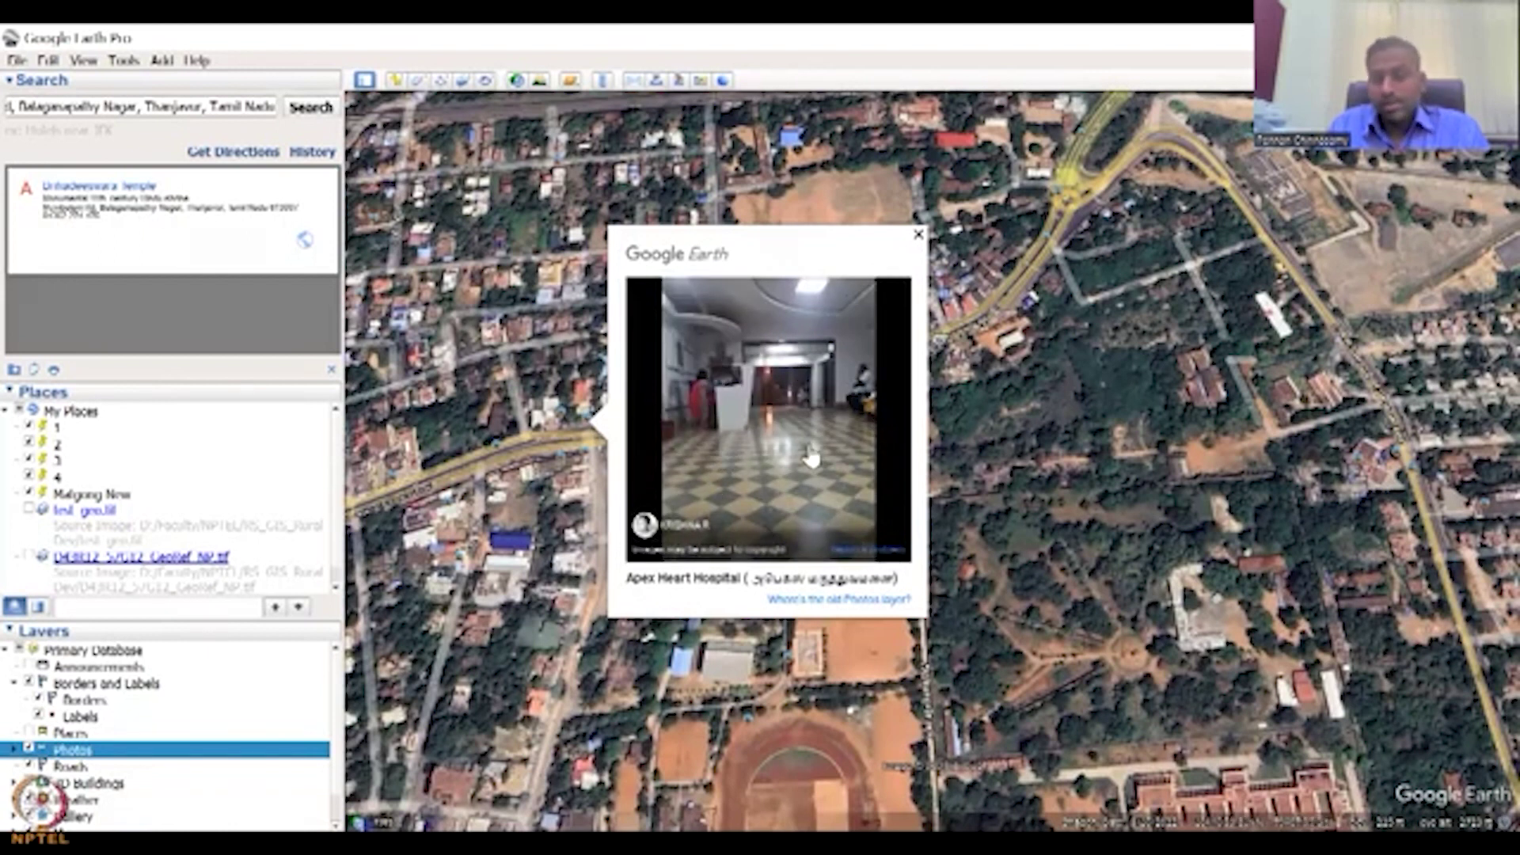
pyautogui.click(916, 238)
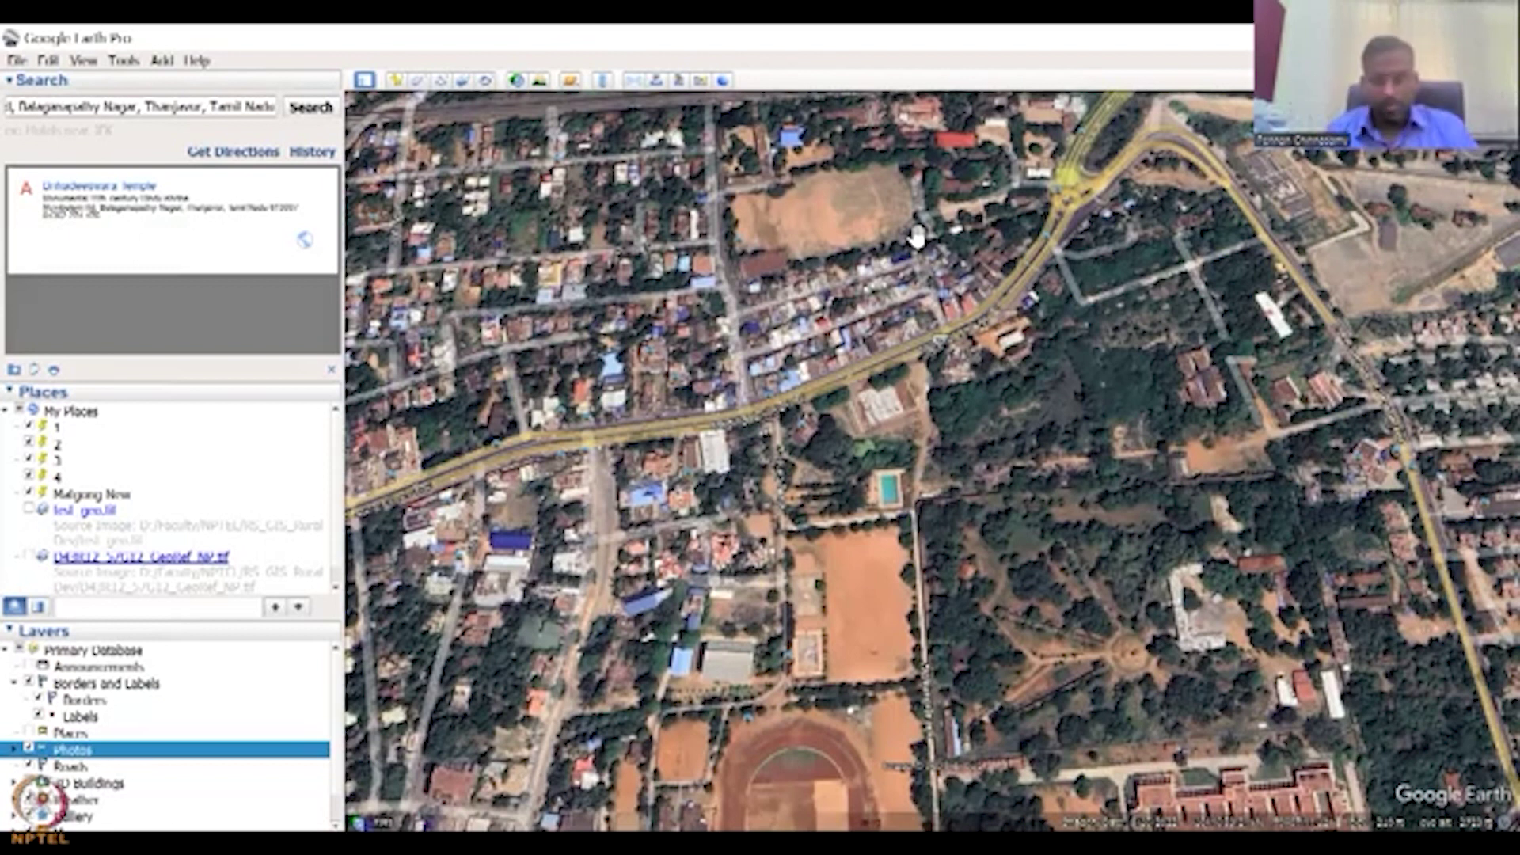
pyautogui.click(29, 749)
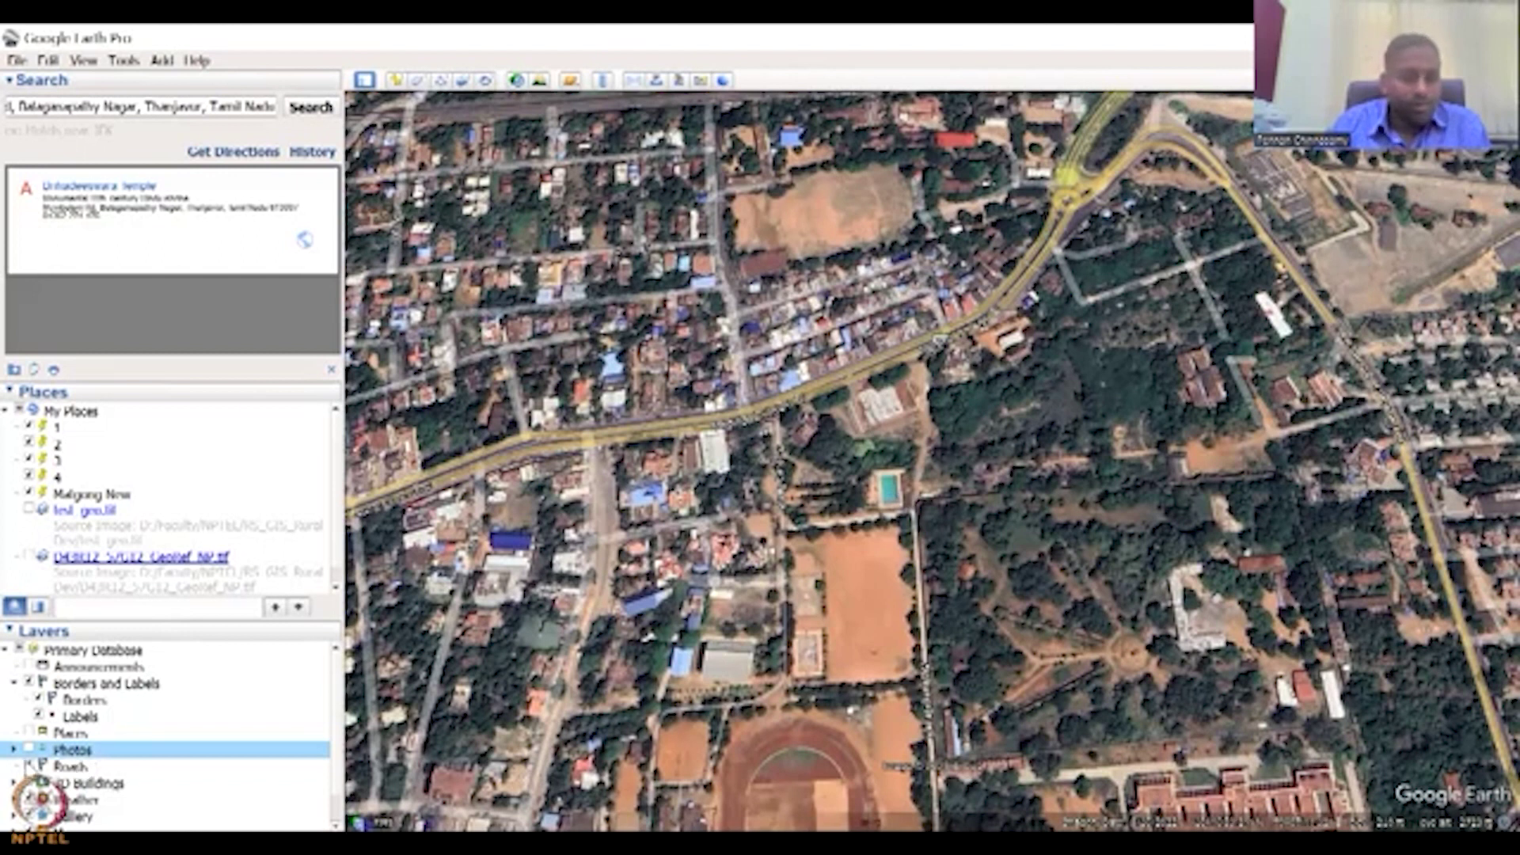
# Return to the Brihadeeswara Temple and turn off the 3D Buildings layer, expanding it to show its sublayers
pyautogui.moveTo(781, 680); pyautogui.dragTo(681, 797)
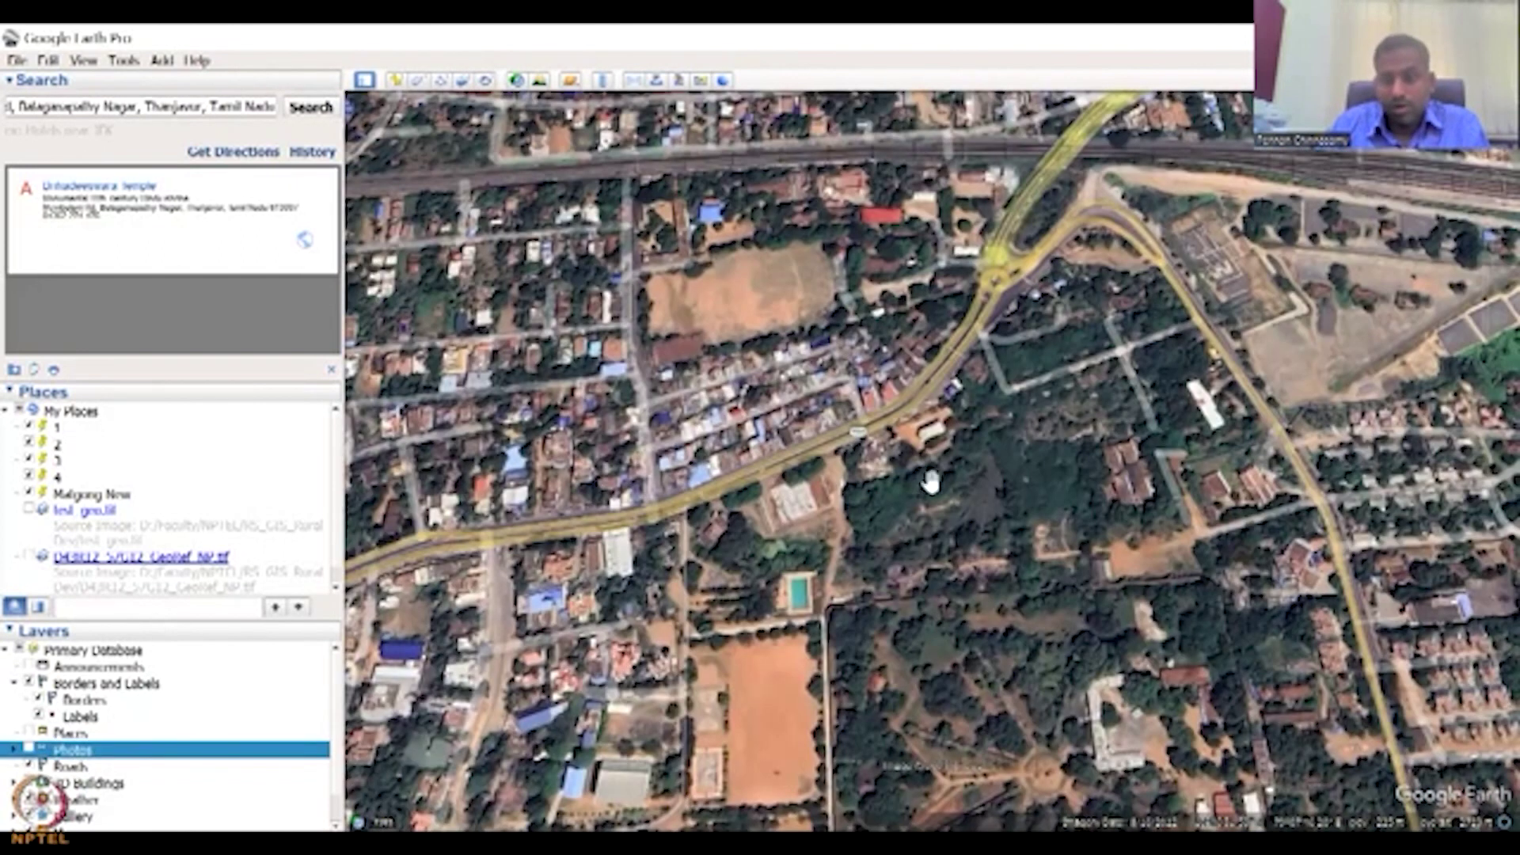
pyautogui.click(204, 224)
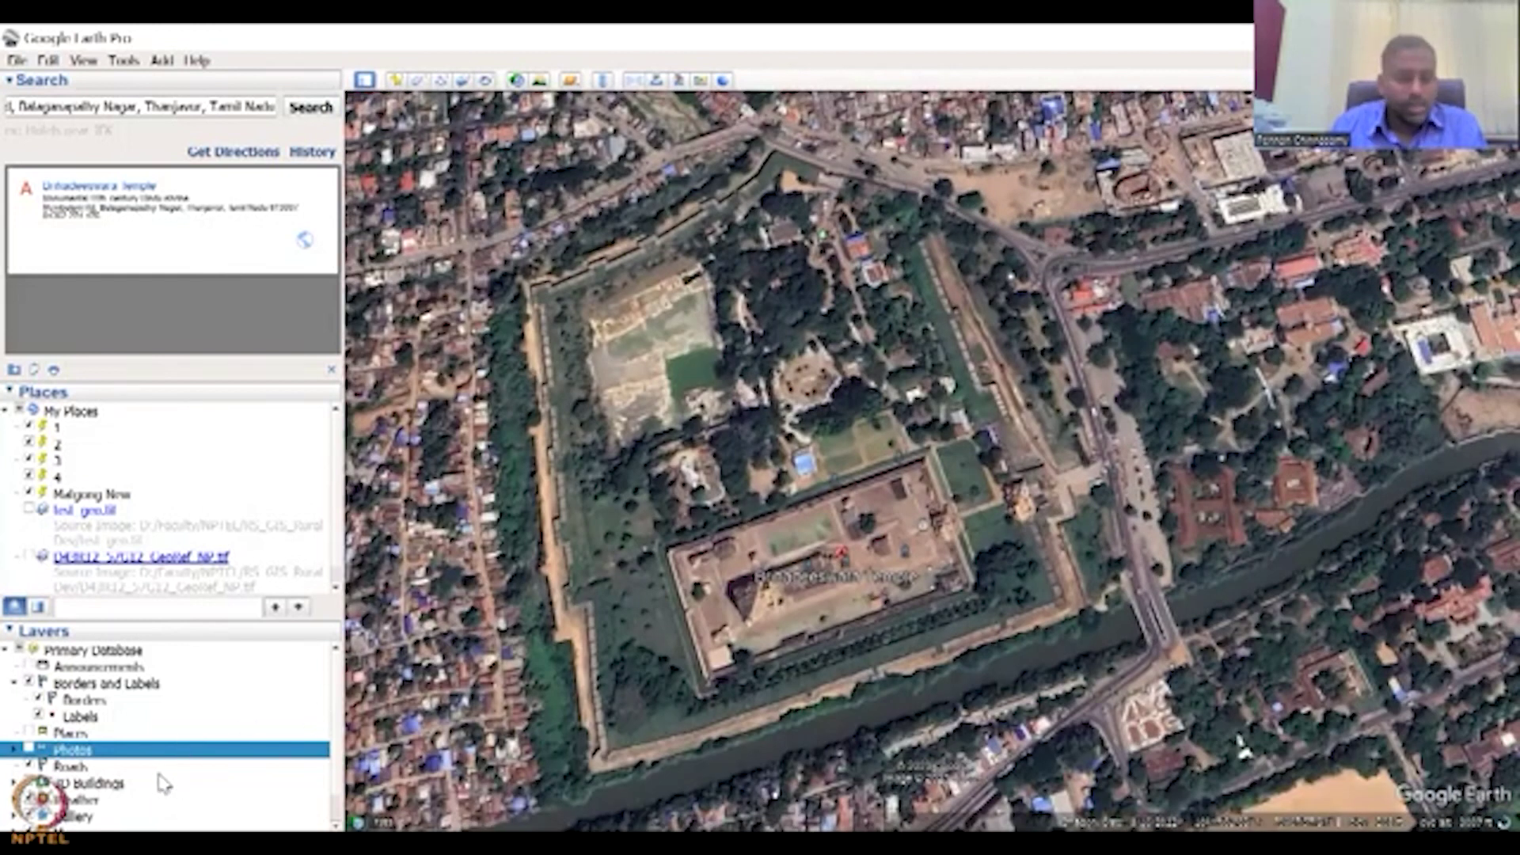
pyautogui.scroll(-1, 27, 751)
pyautogui.click(30, 751)
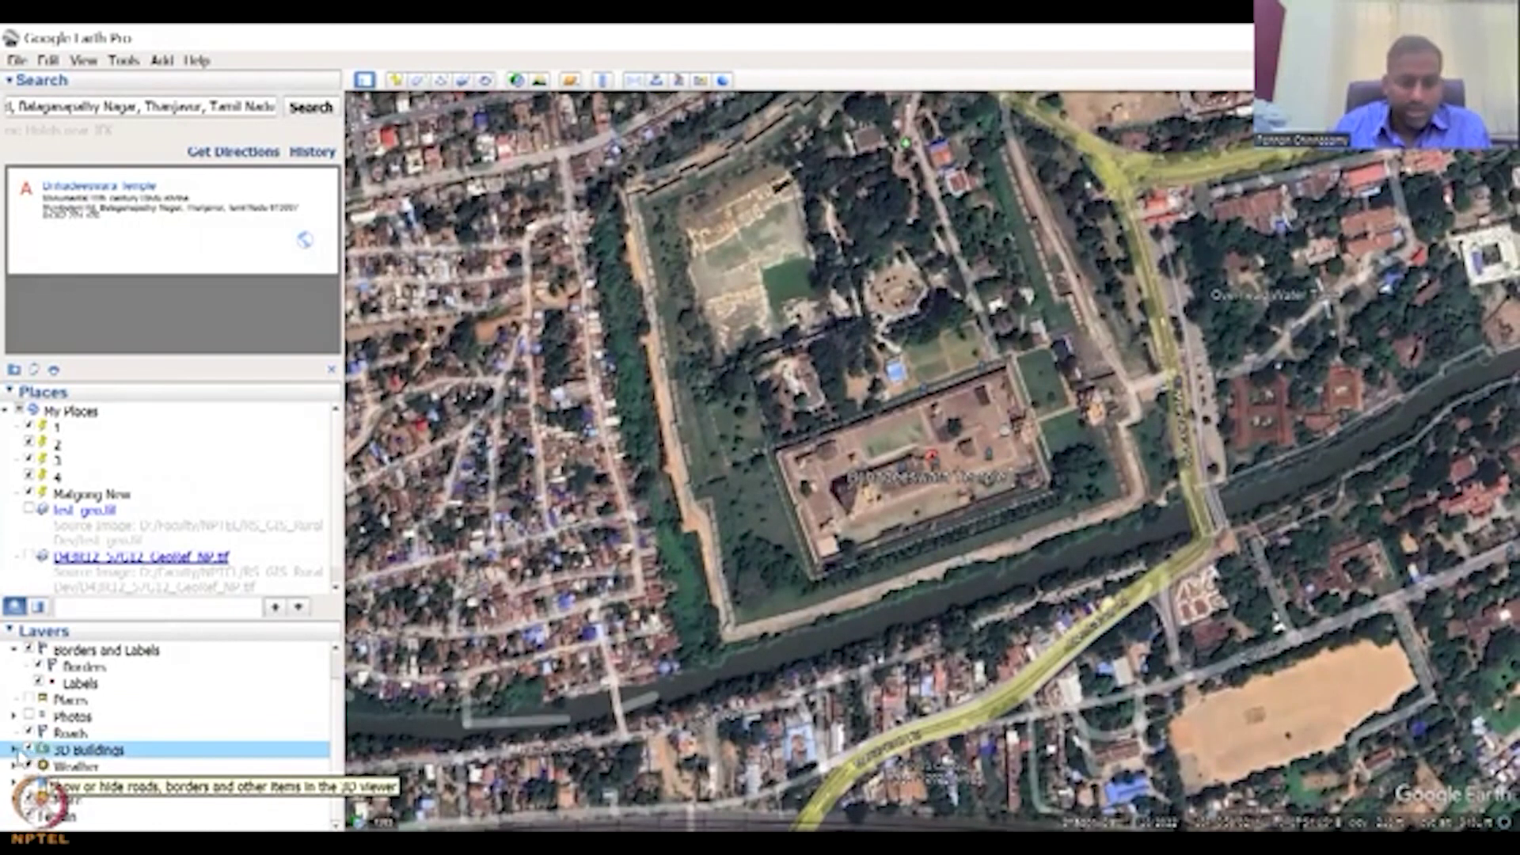
pyautogui.click(14, 751)
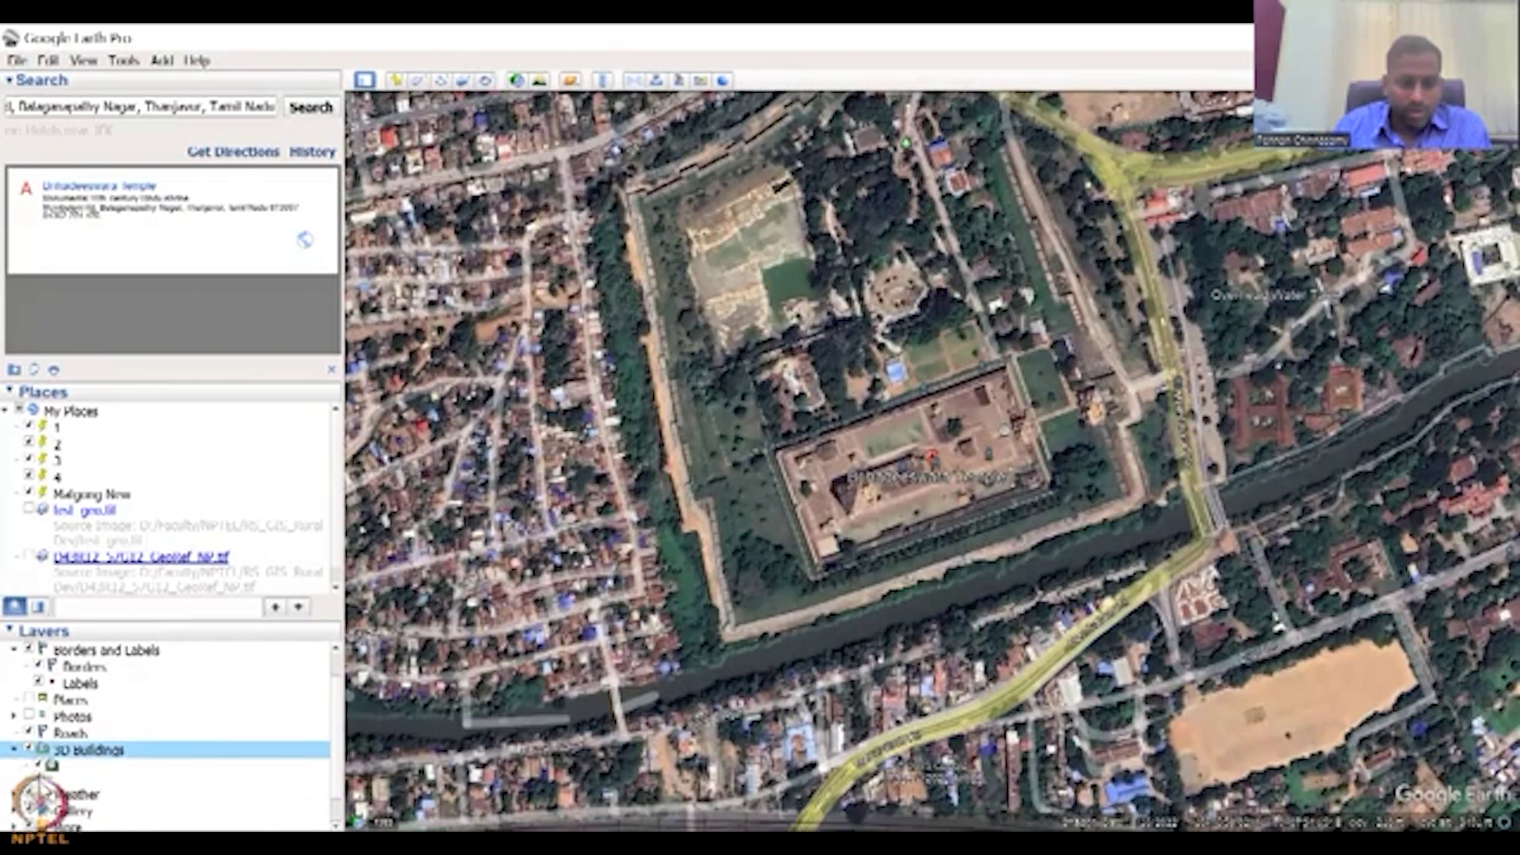
pyautogui.click(48, 766)
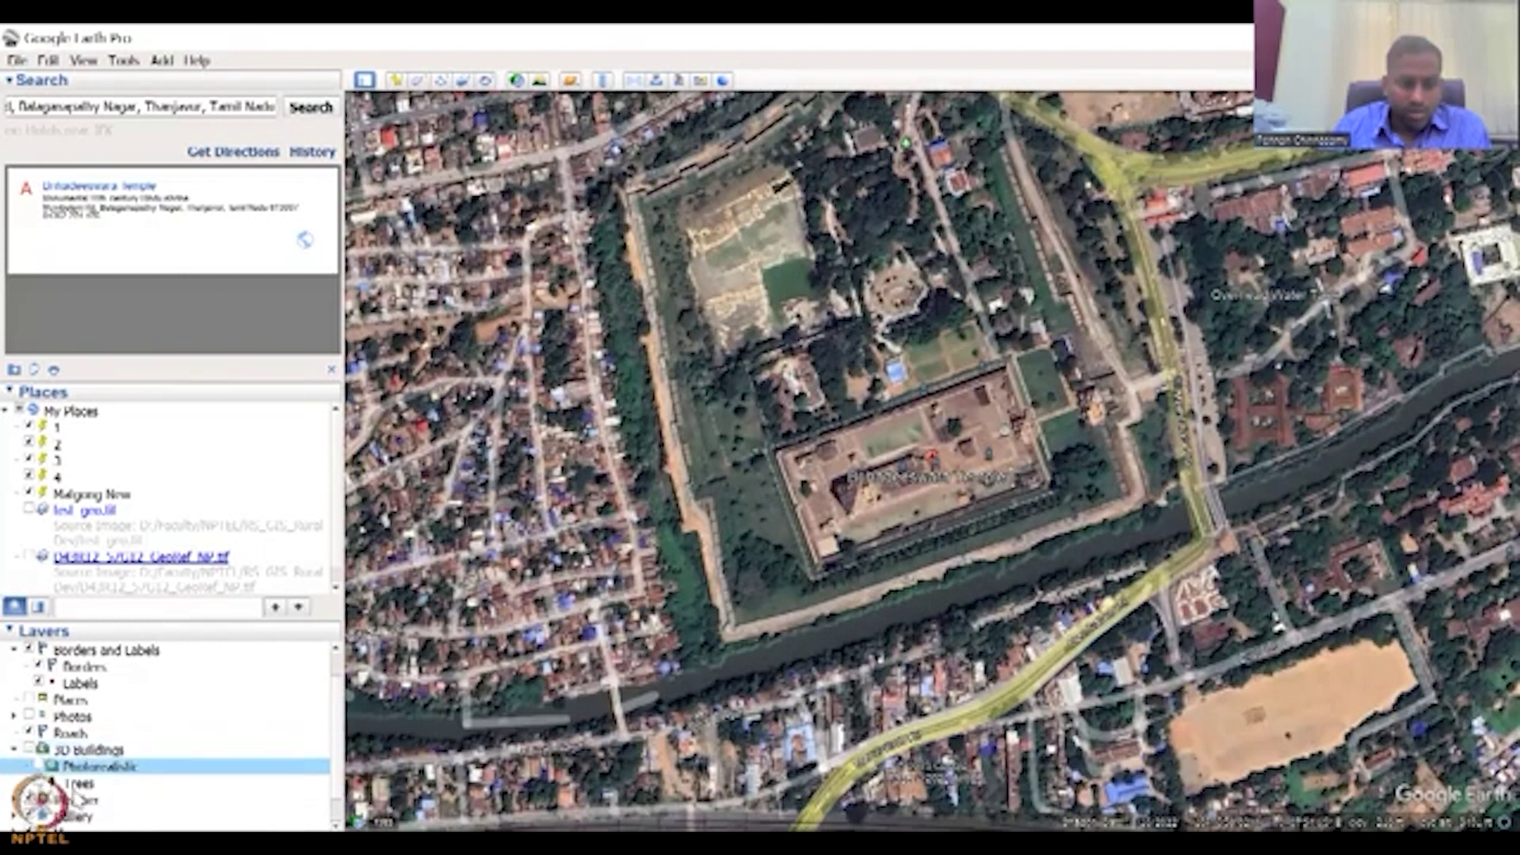
# Turn off the Weather and Gallery layers with the map showing southern India
pyautogui.scroll(-2, 83, 794)
pyautogui.click(30, 768)
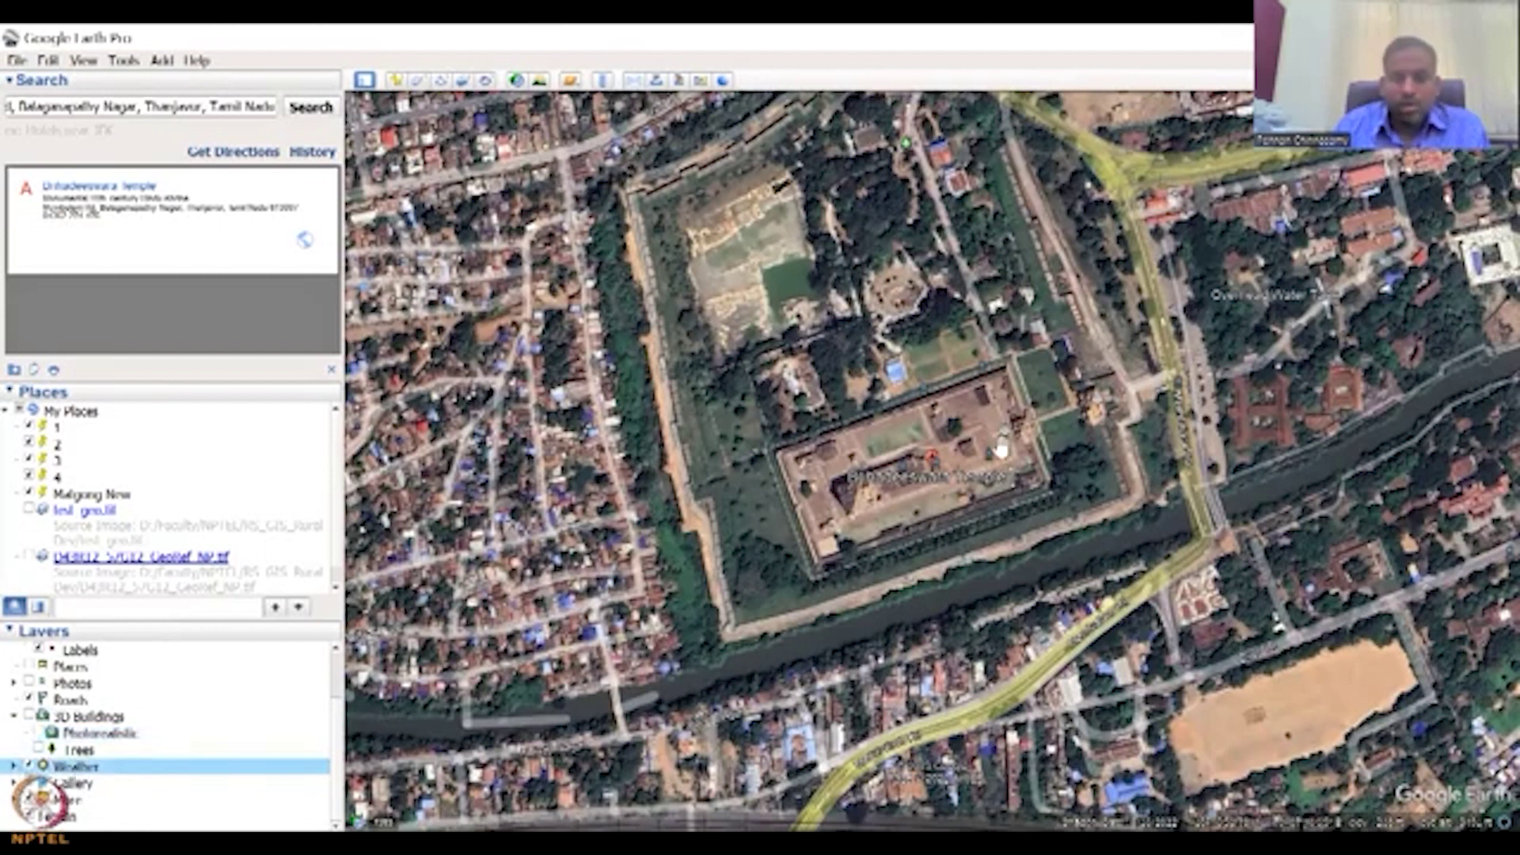
pyautogui.scroll(-1, 1000, 449)
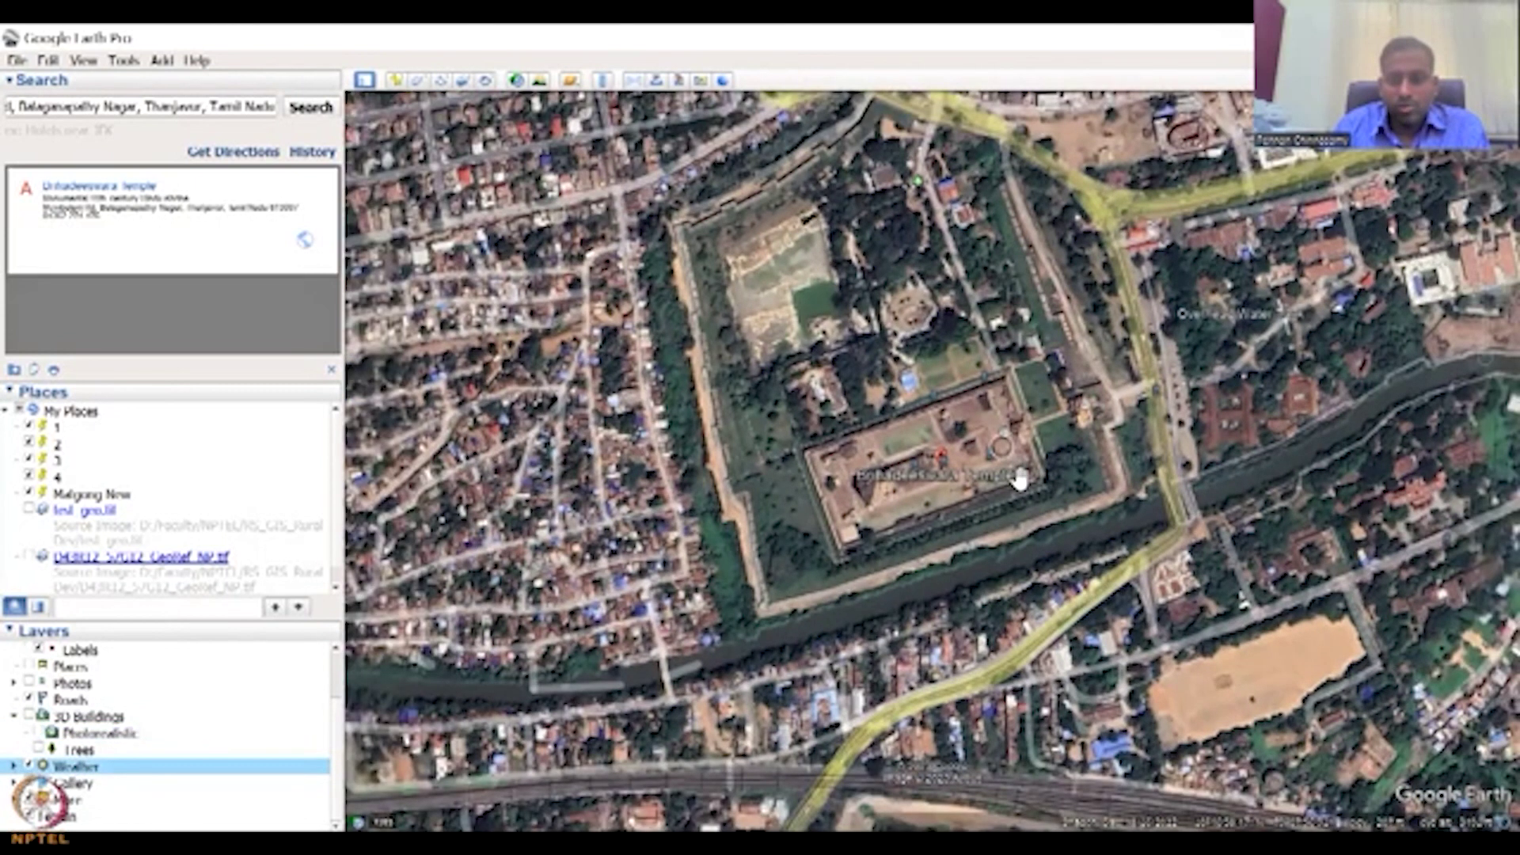
pyautogui.scroll(-5, 1020, 477)
pyautogui.scroll(-3, 1024, 481)
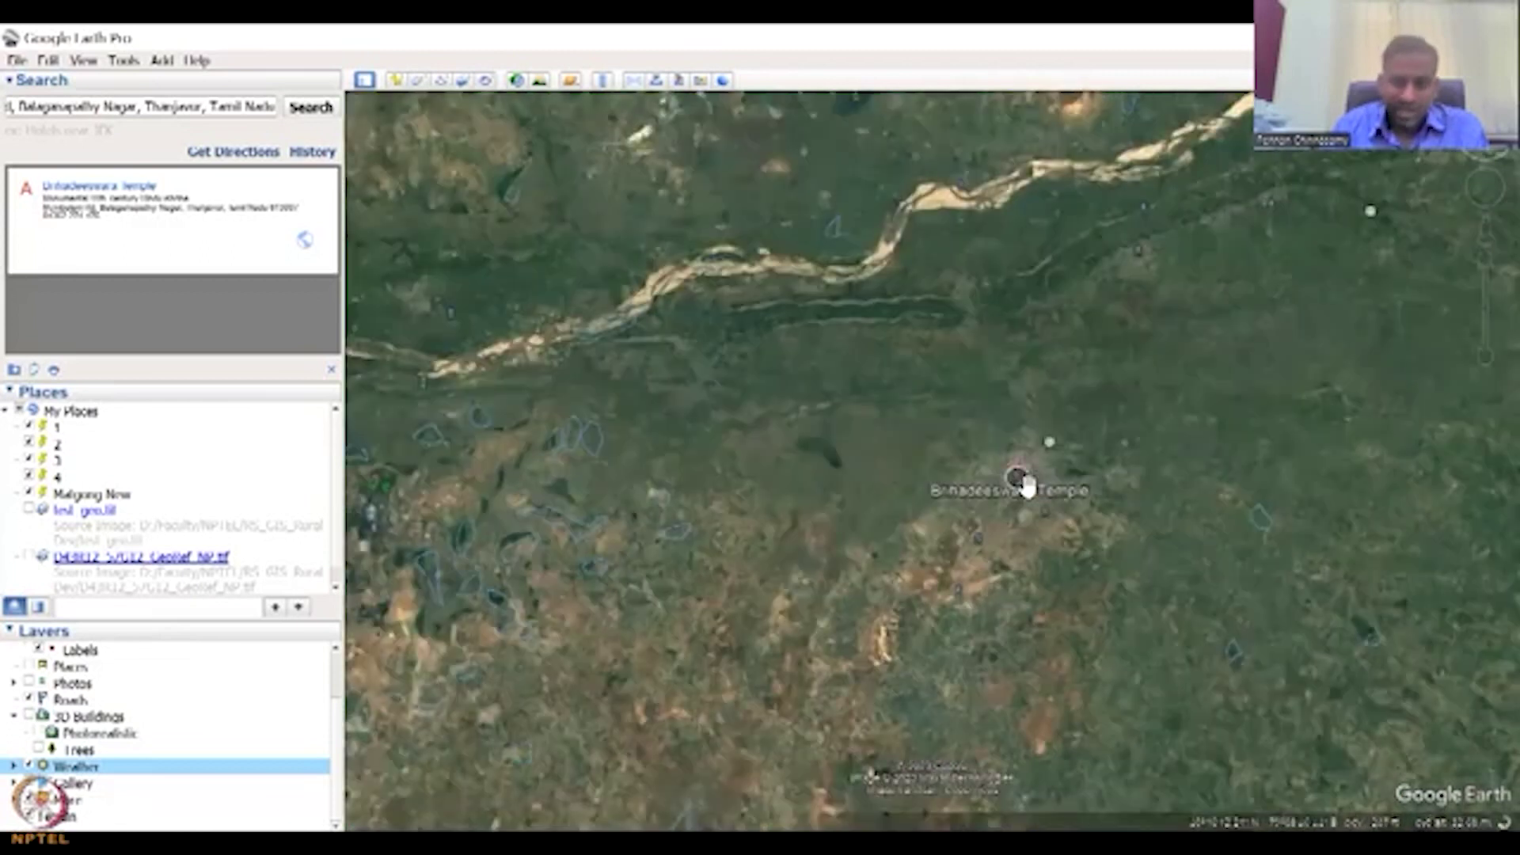
pyautogui.scroll(-2, 1026, 486)
pyautogui.scroll(-1, 1026, 486)
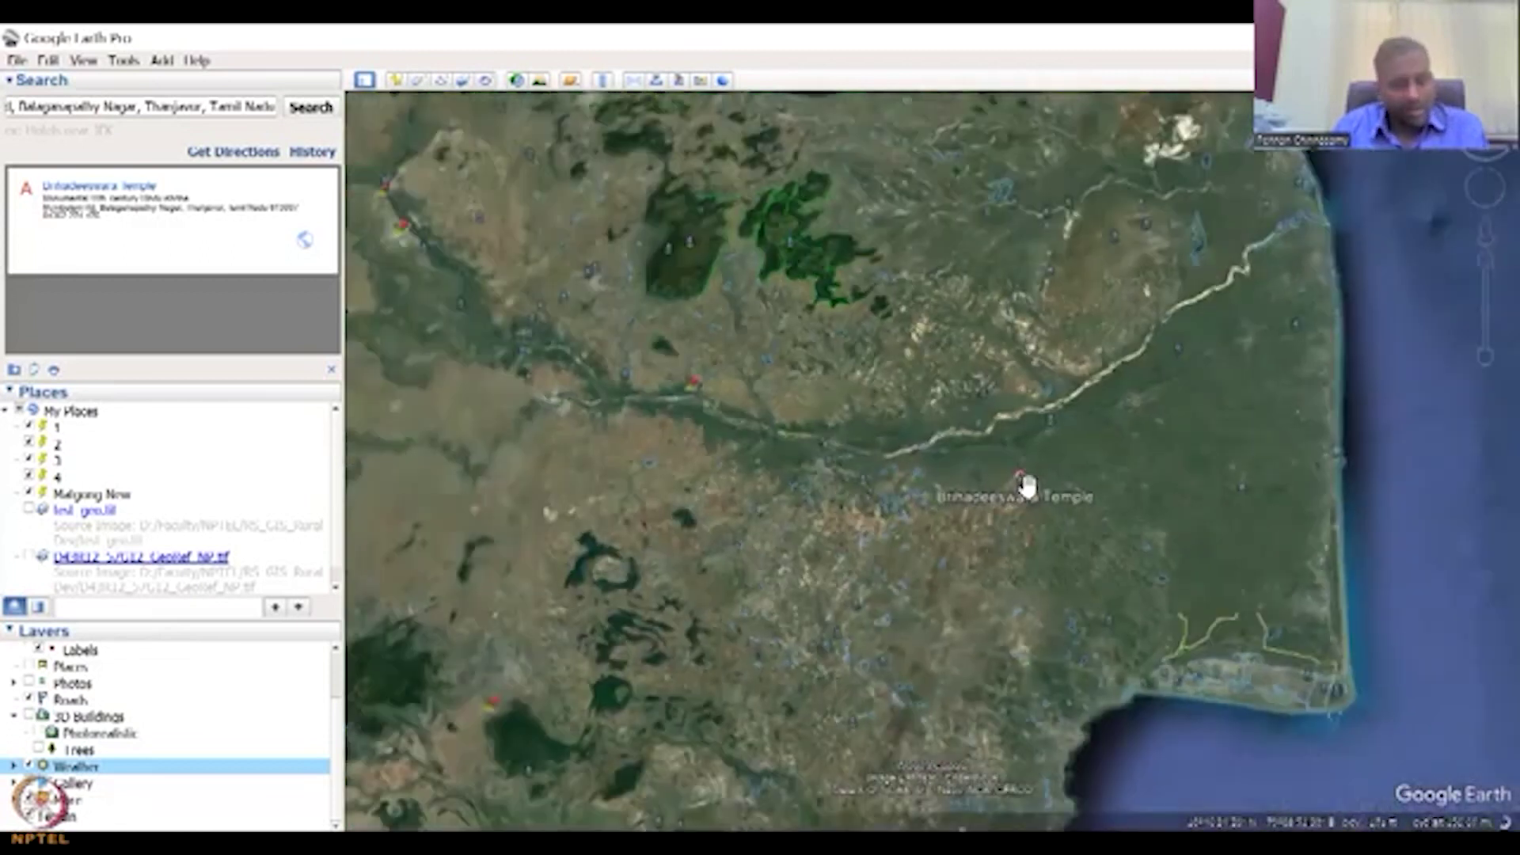
pyautogui.scroll(-2, 1026, 486)
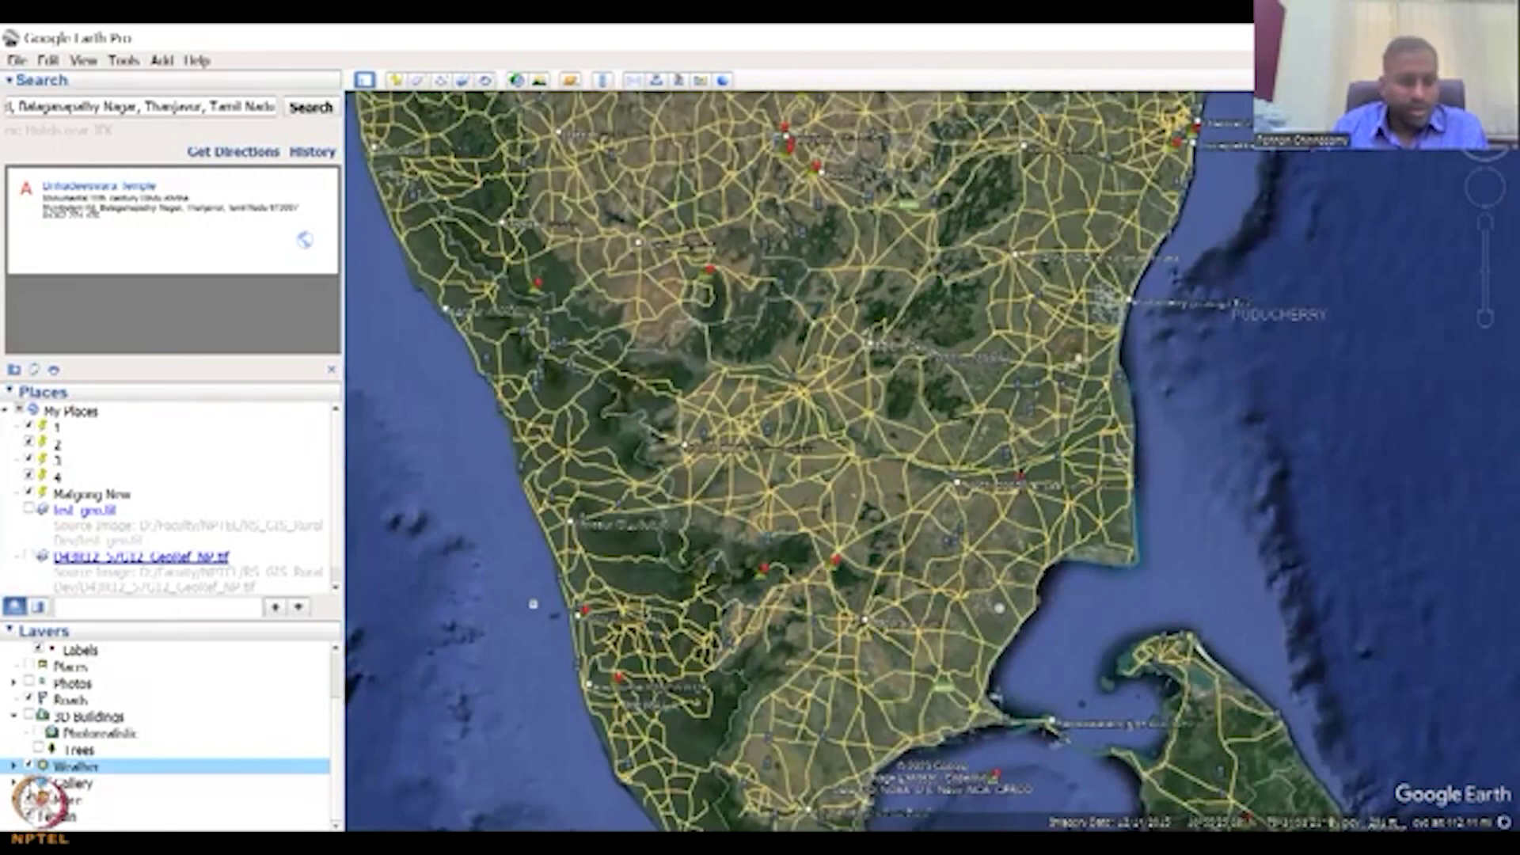
pyautogui.click(29, 783)
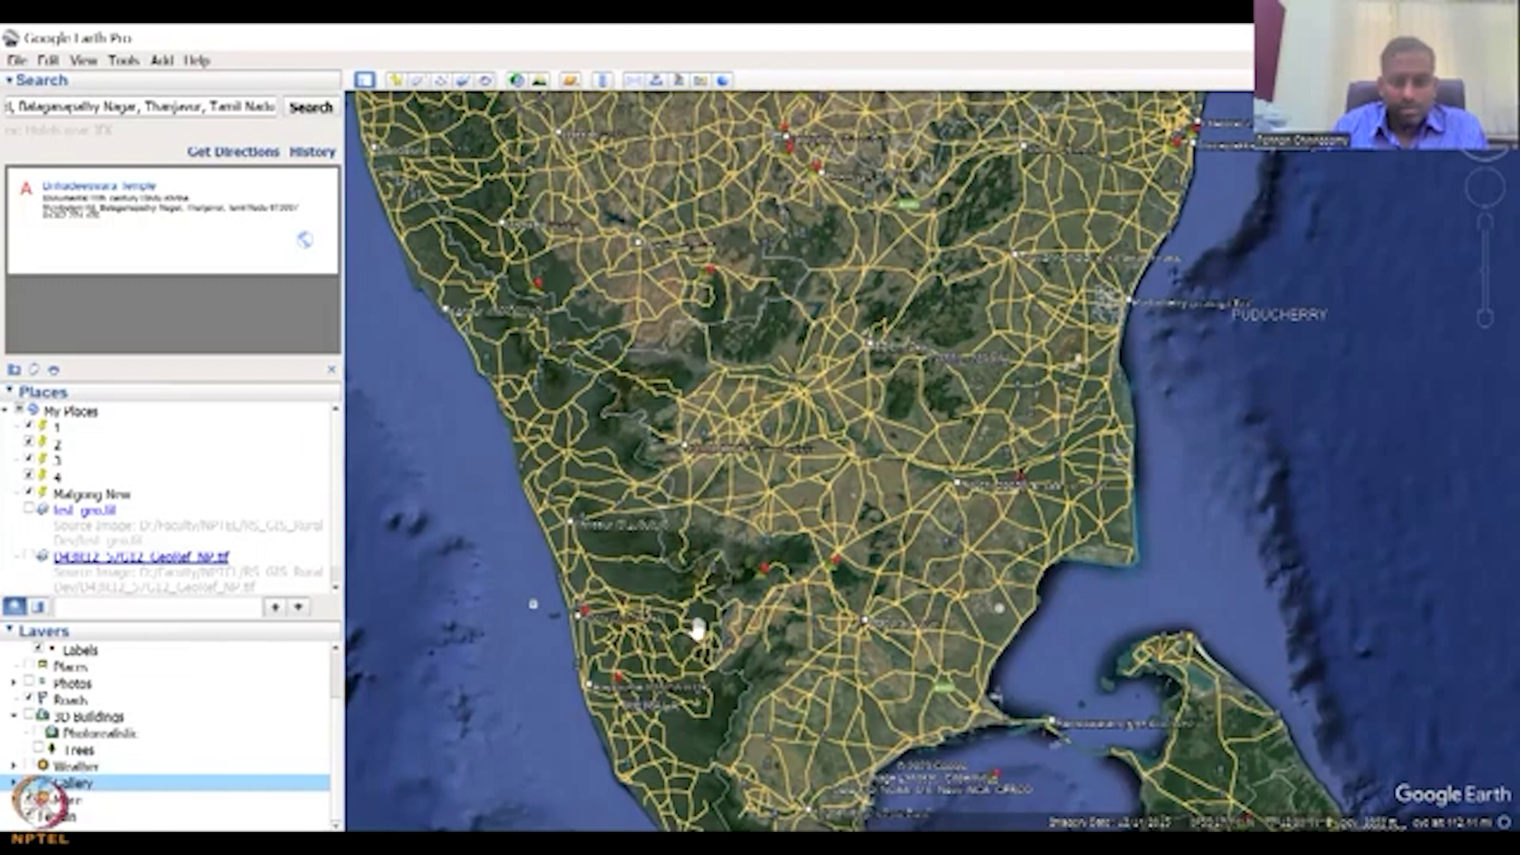
# Inspect the red marker by the highway town beside the green-outlined hills, and turn off the More layer
pyautogui.scroll(1, 762, 582)
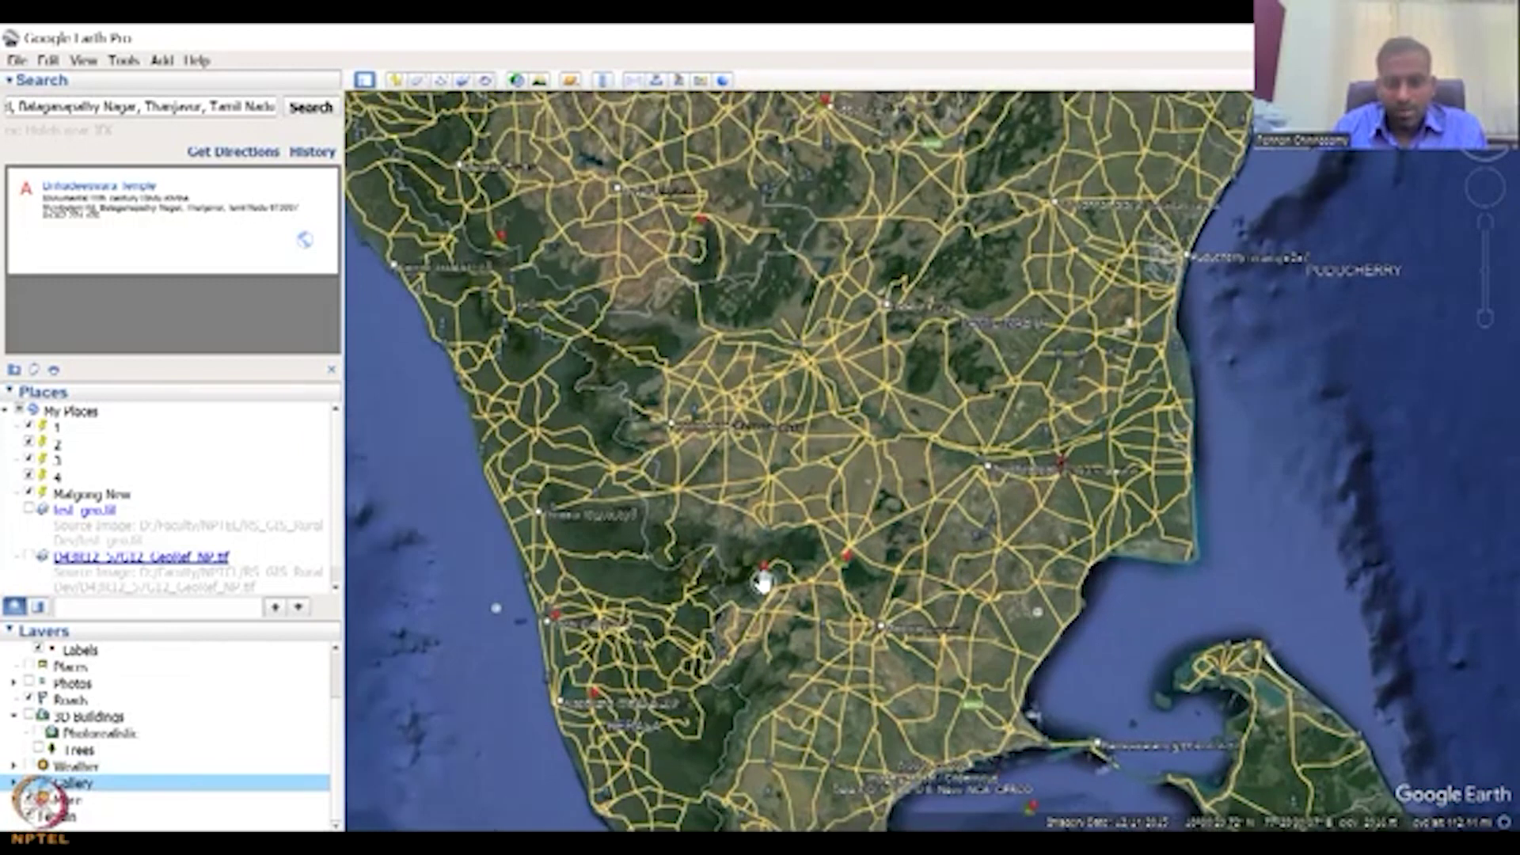
pyautogui.scroll(3, 763, 582)
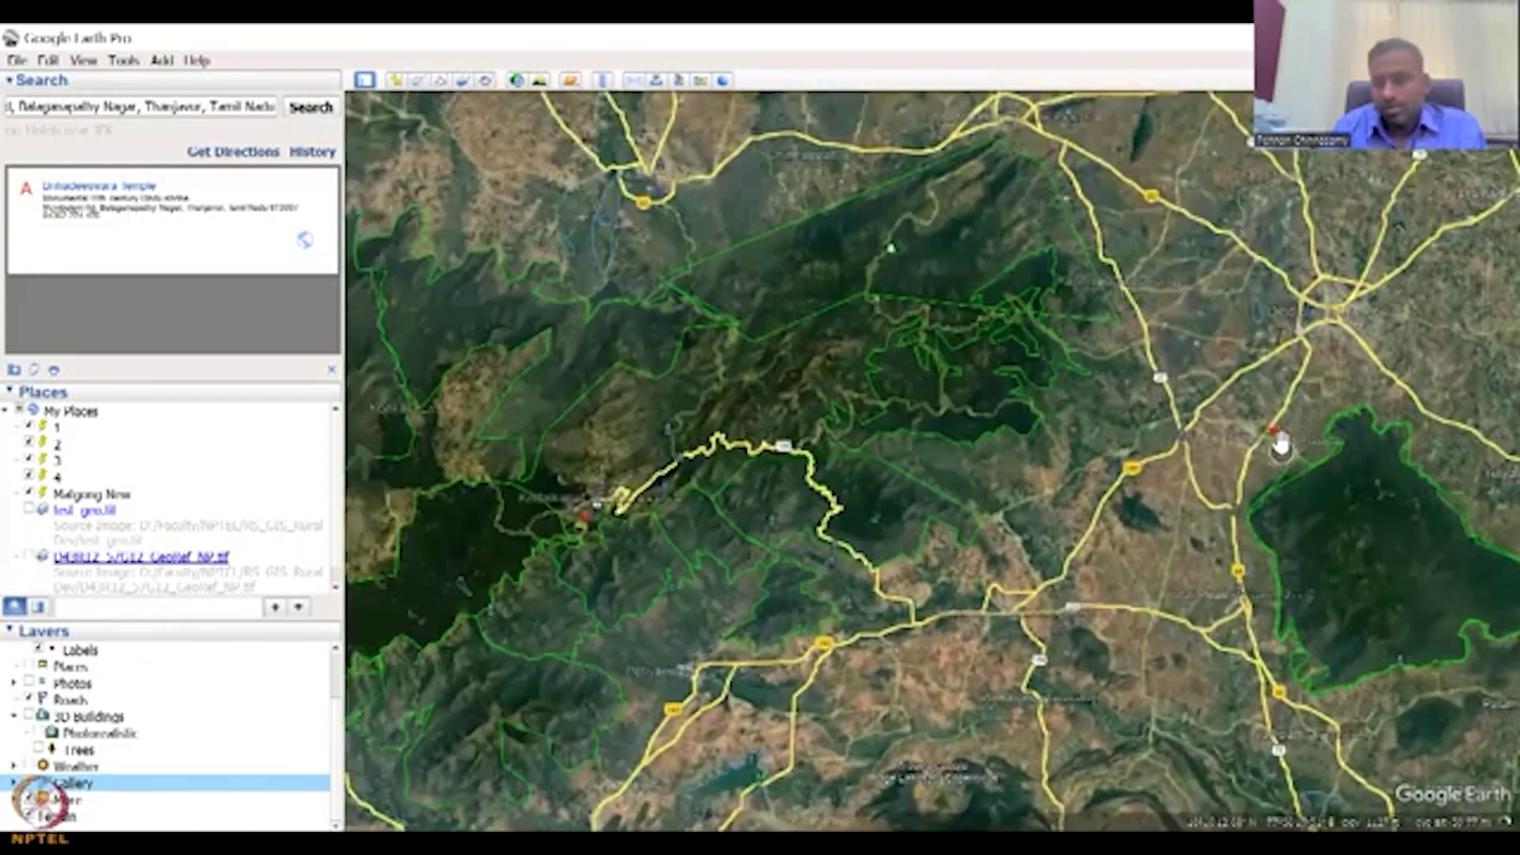
pyautogui.scroll(5, 1280, 446)
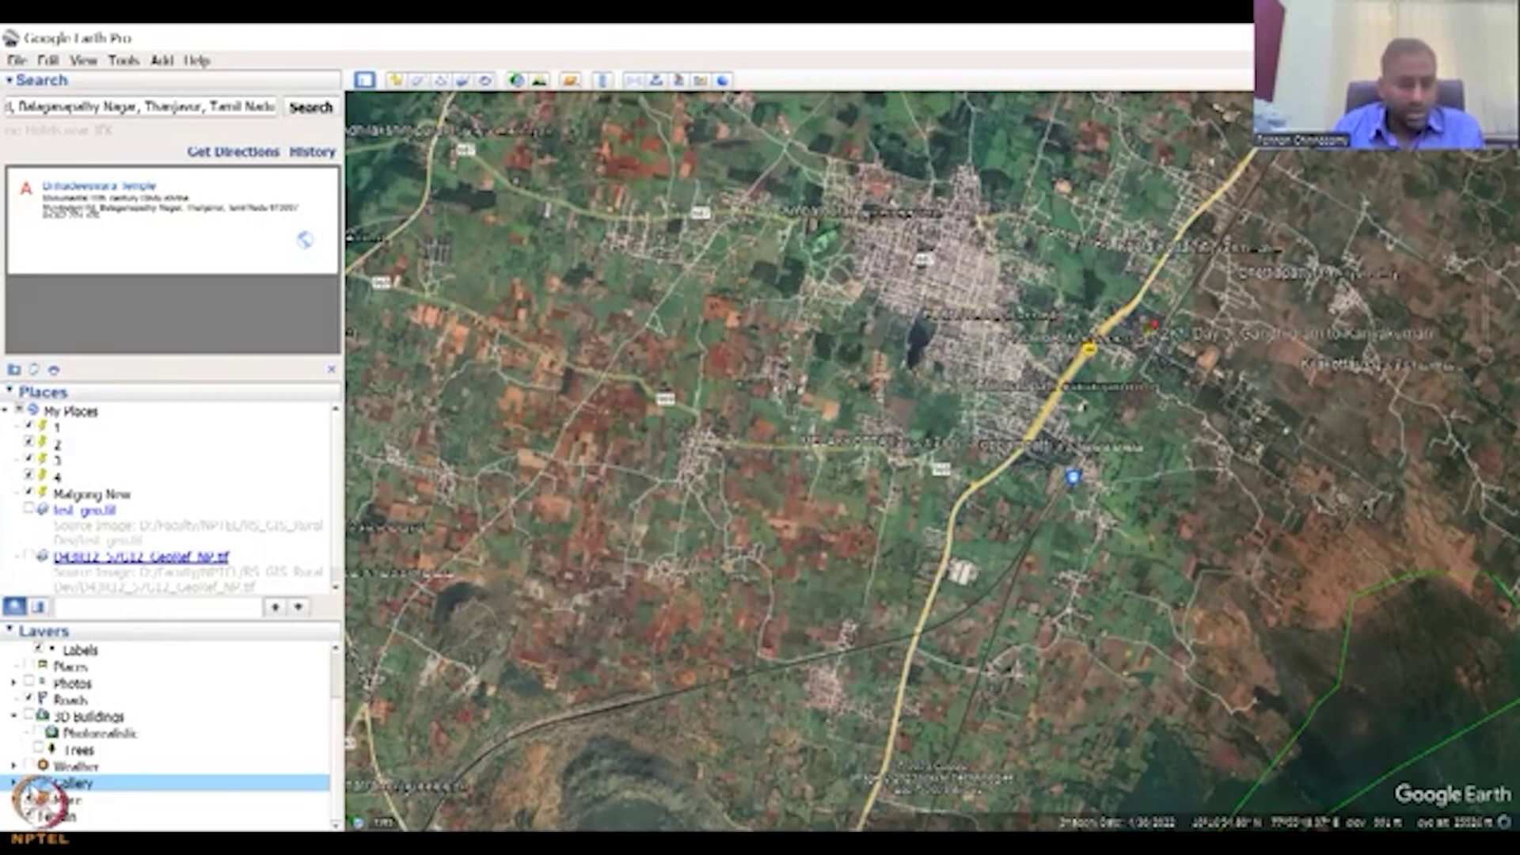
pyautogui.click(30, 801)
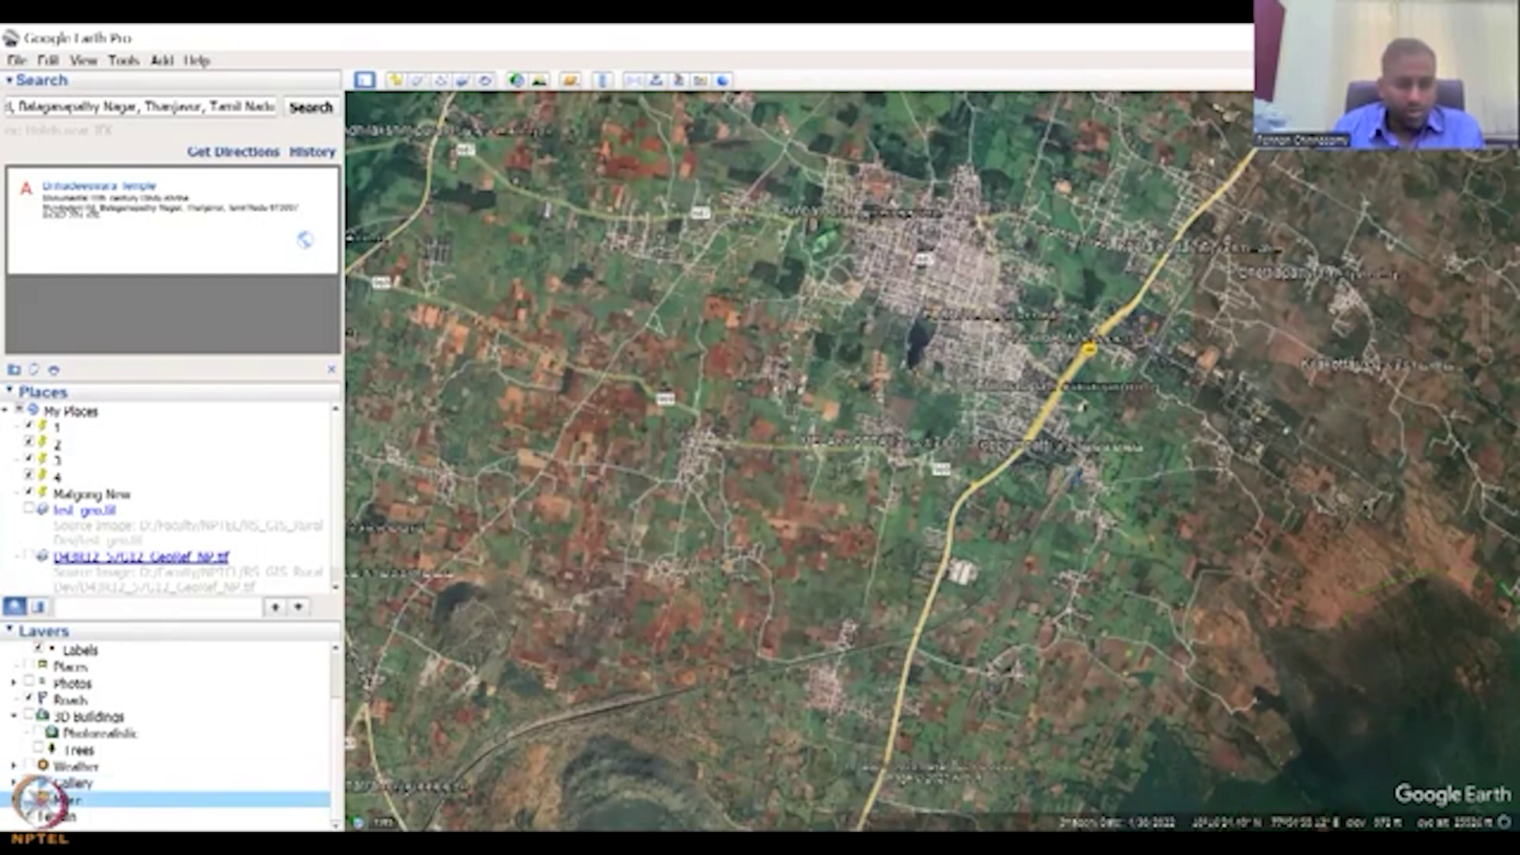
# Switch the Terrain layer off, view the surrounding towns and hills without it, and switch it back on
pyautogui.click(29, 817)
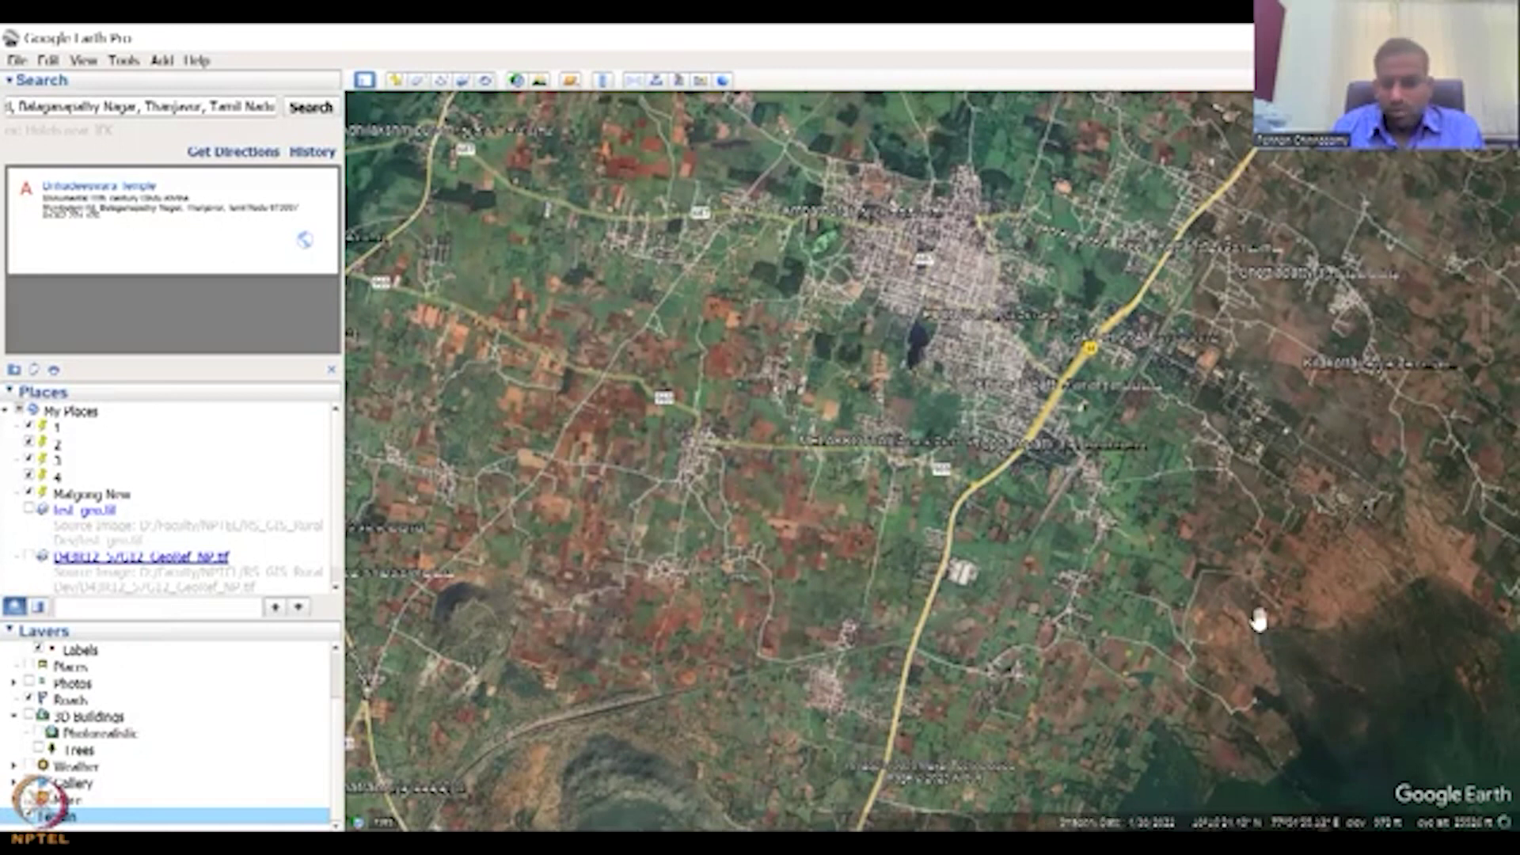
pyautogui.scroll(-1, 828, 487)
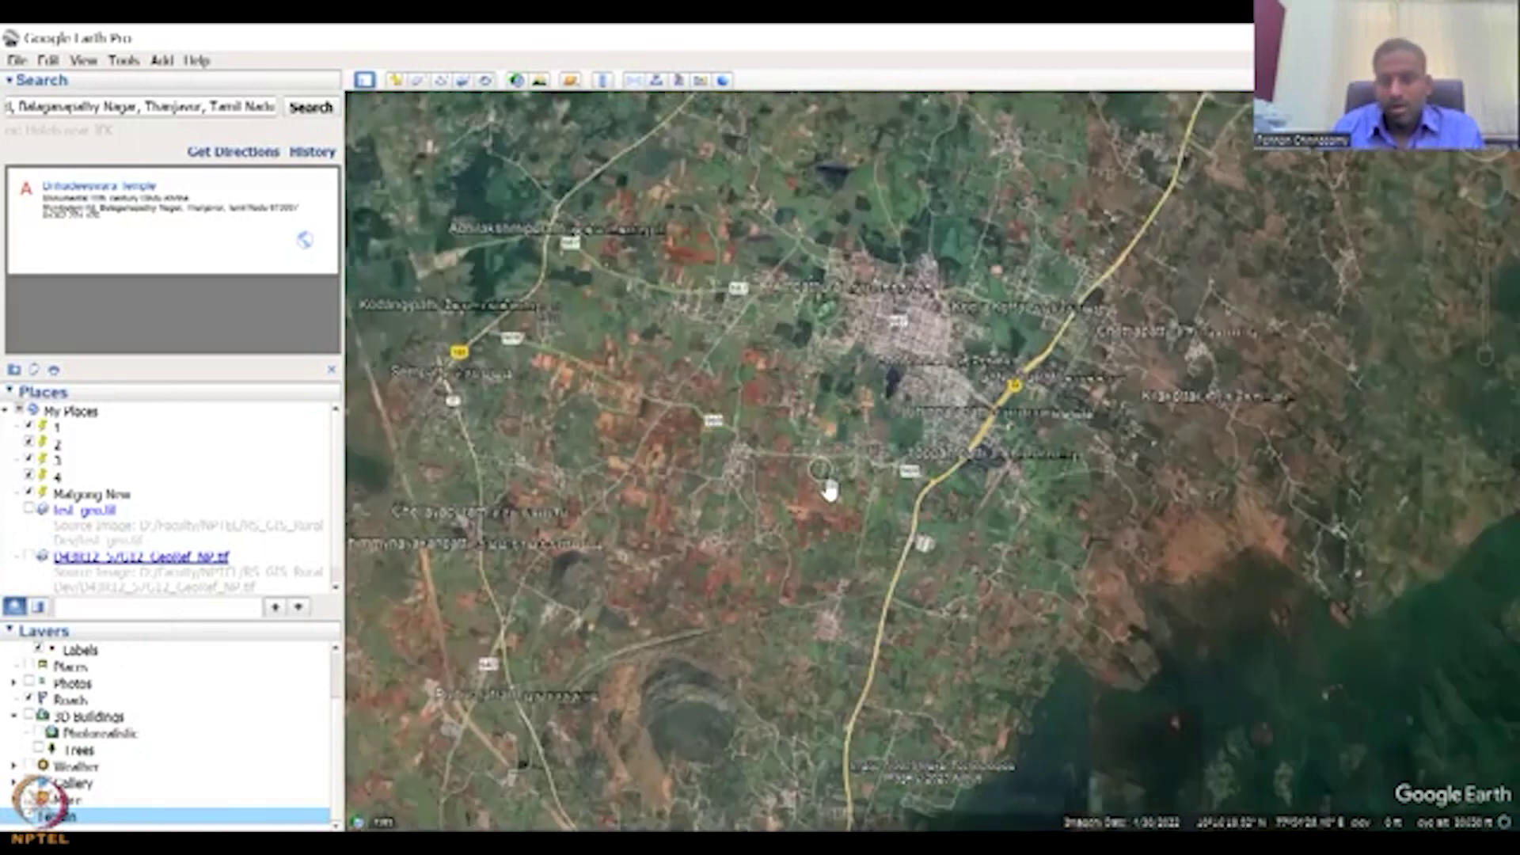
pyautogui.scroll(-4, 848, 473)
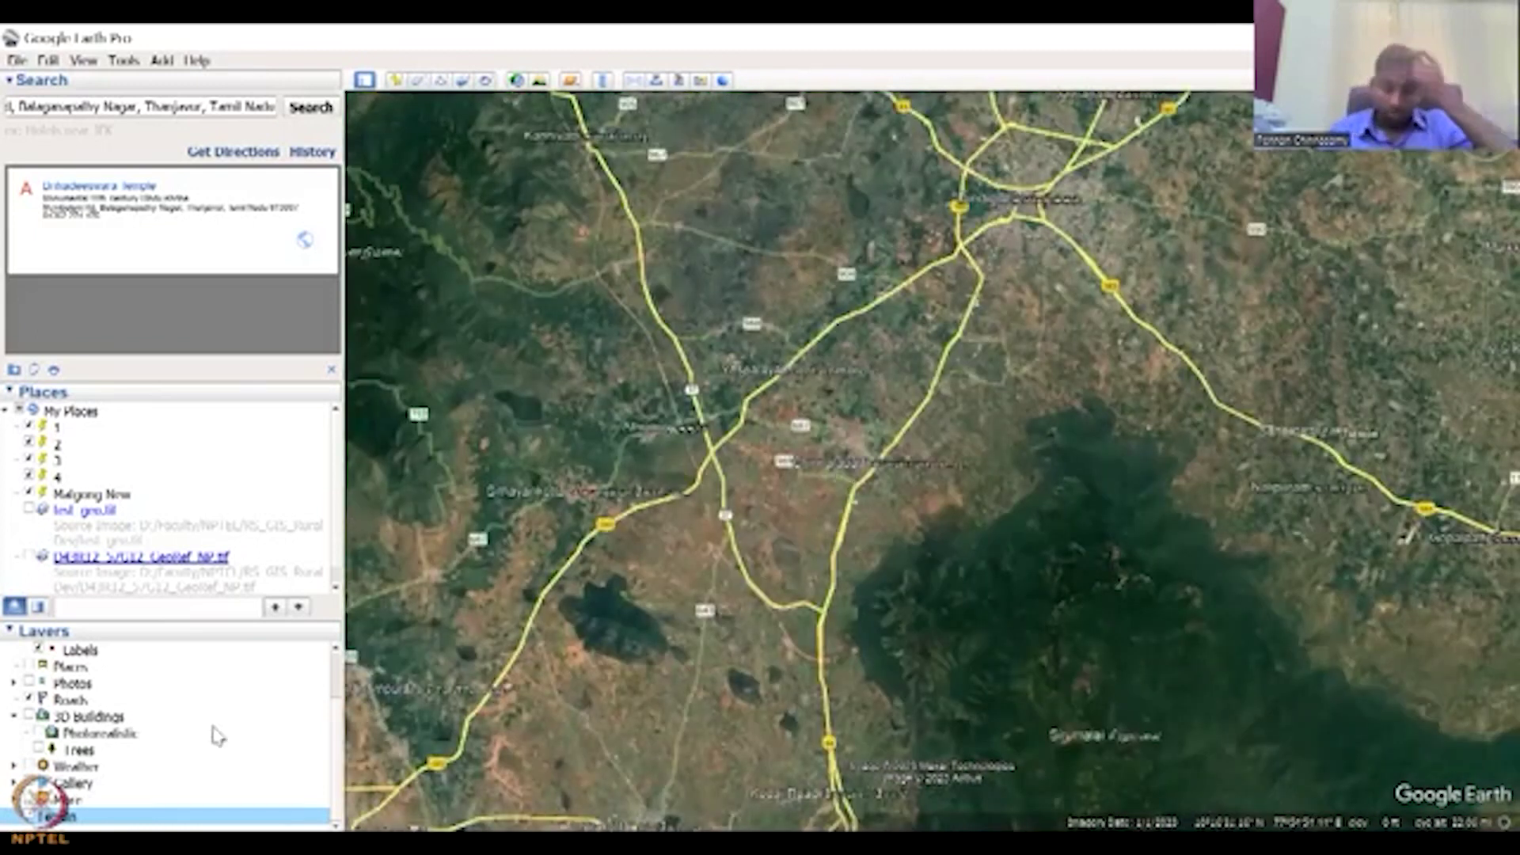
pyautogui.click(34, 811)
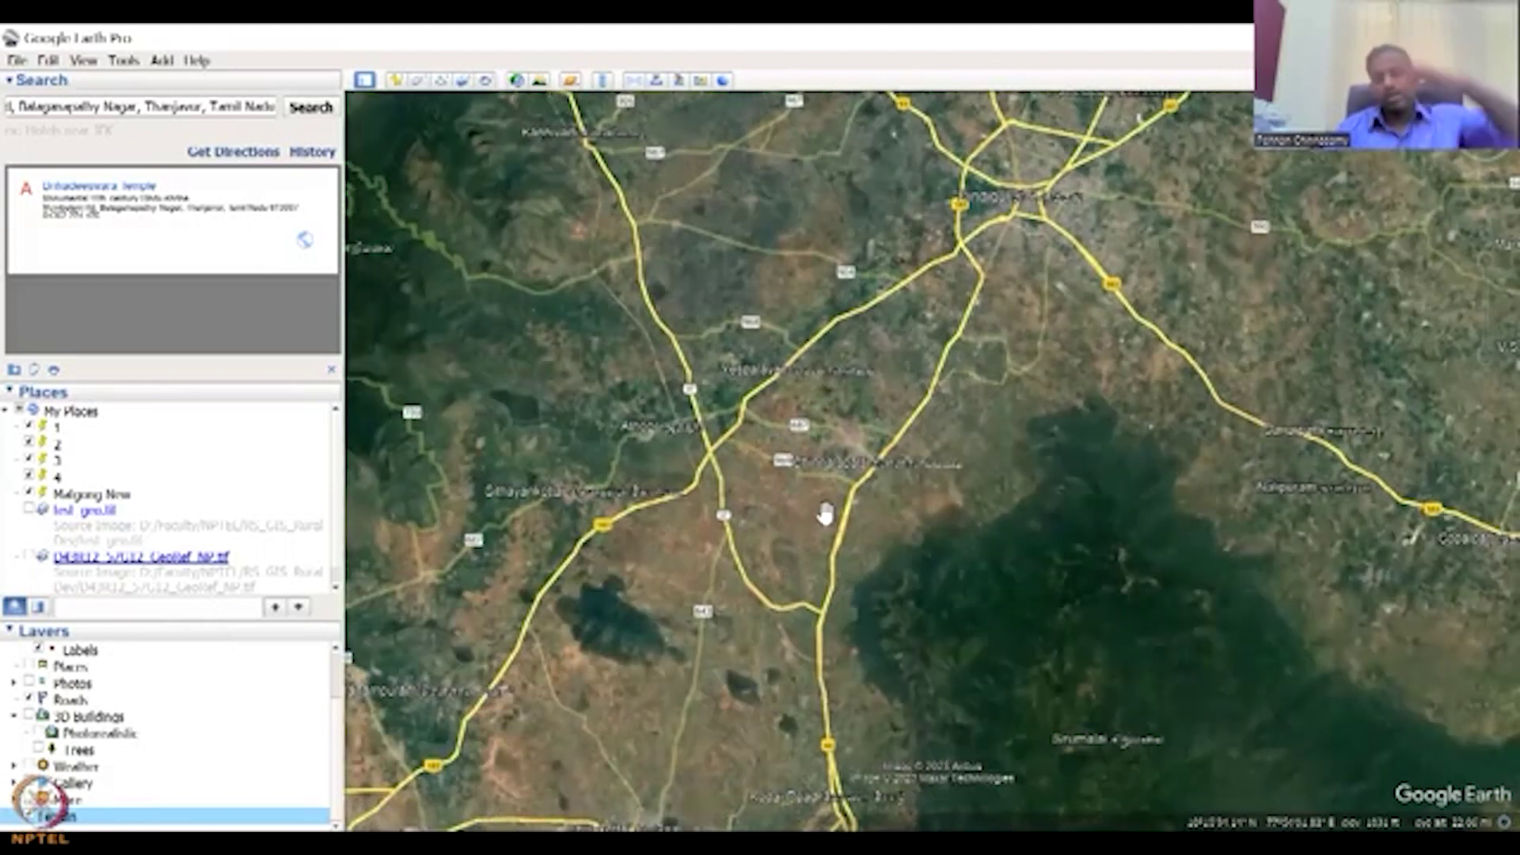
pyautogui.scroll(-3, 826, 515)
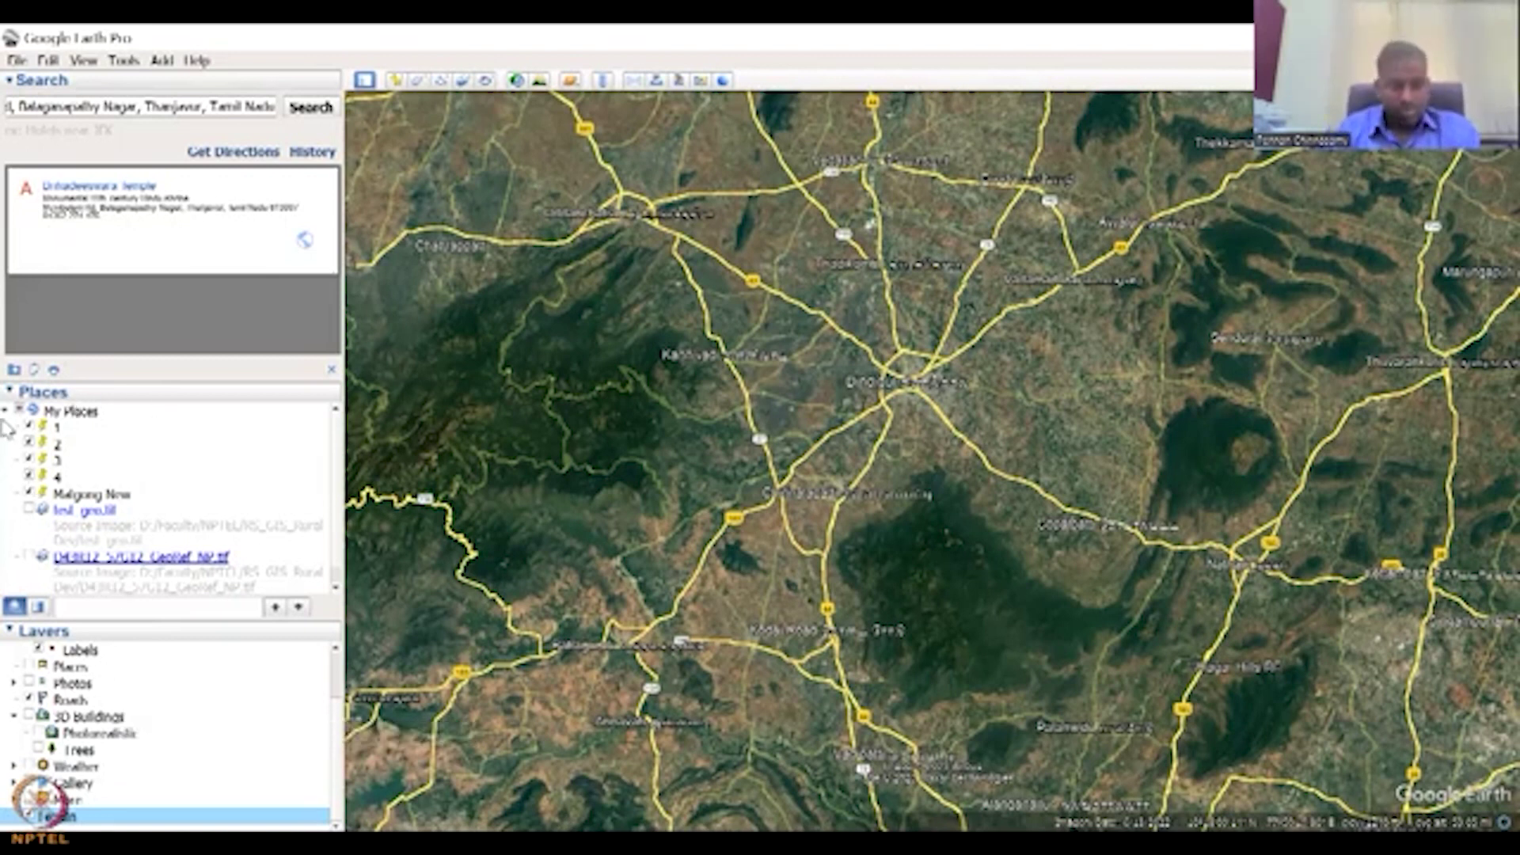
# Review the saved placemarks and image overlays in My Places, and collapse the folder
pyautogui.click(32, 411)
pyautogui.click(6, 411)
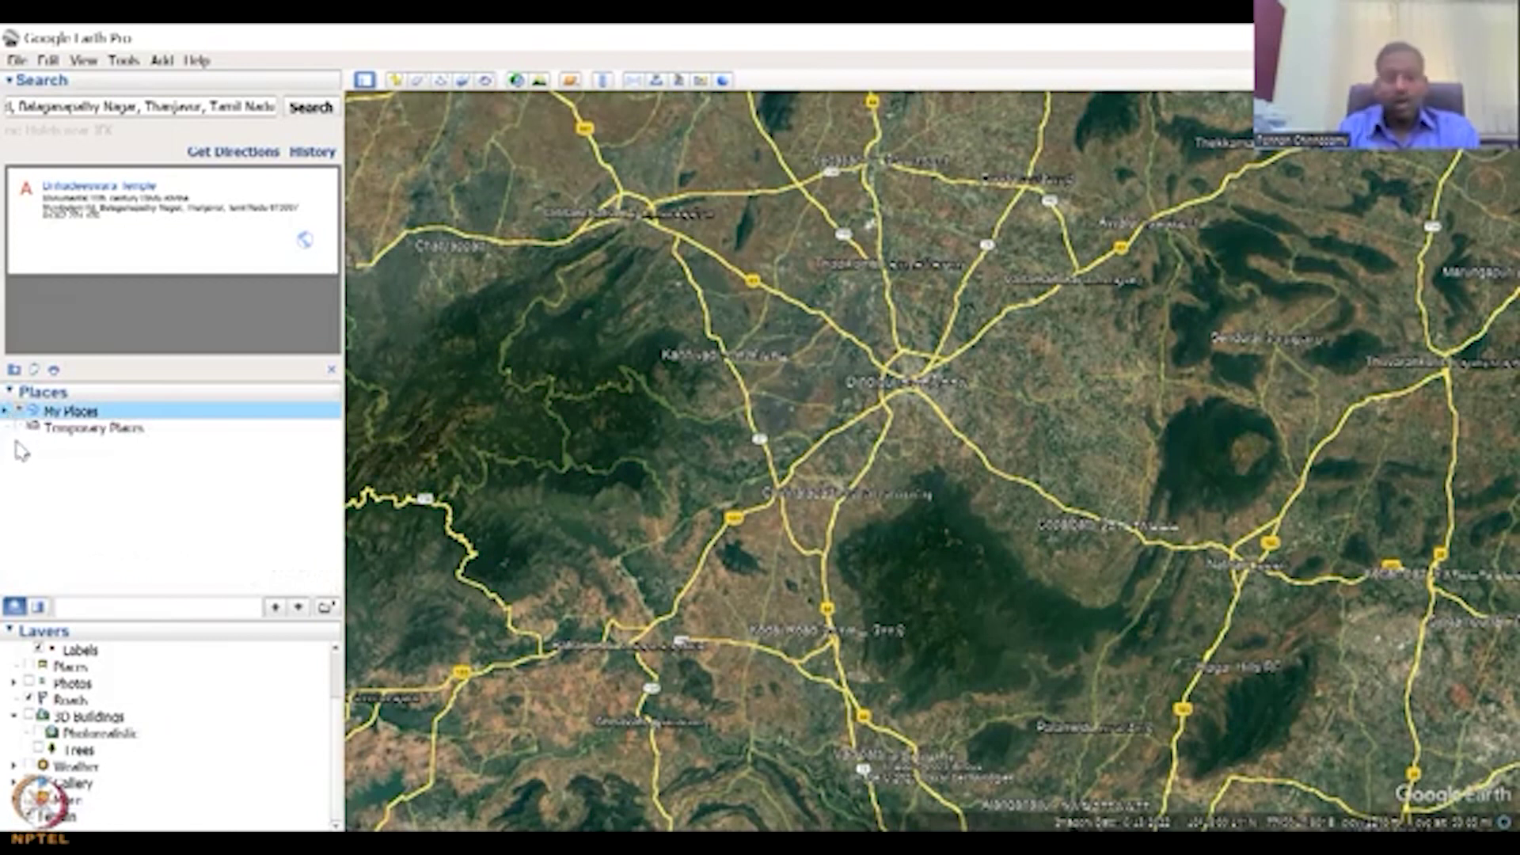
pyautogui.click(5, 411)
pyautogui.scroll(-1, 207, 574)
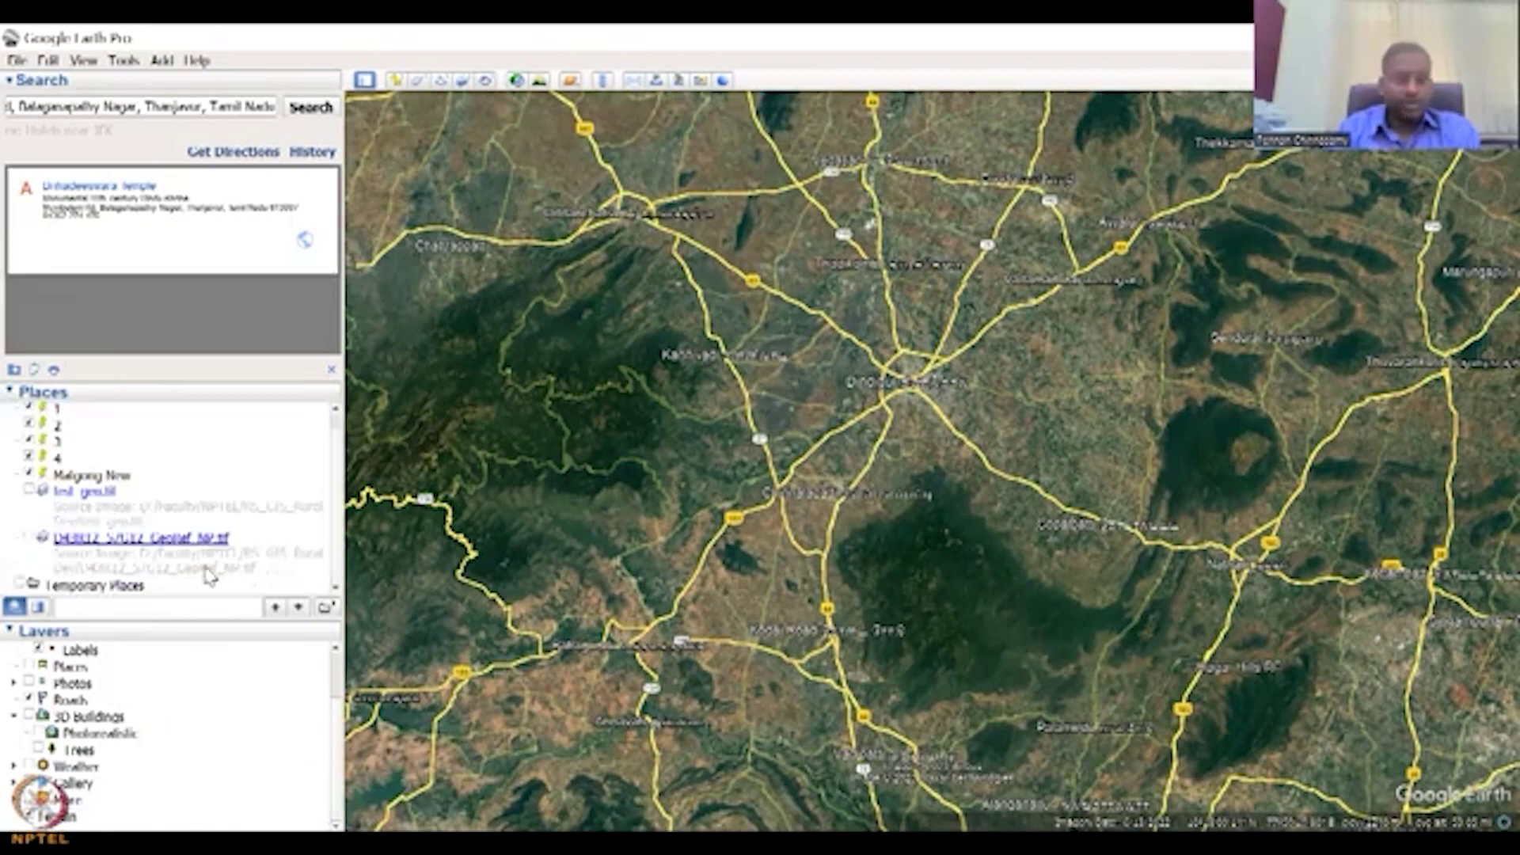
pyautogui.scroll(1, 208, 574)
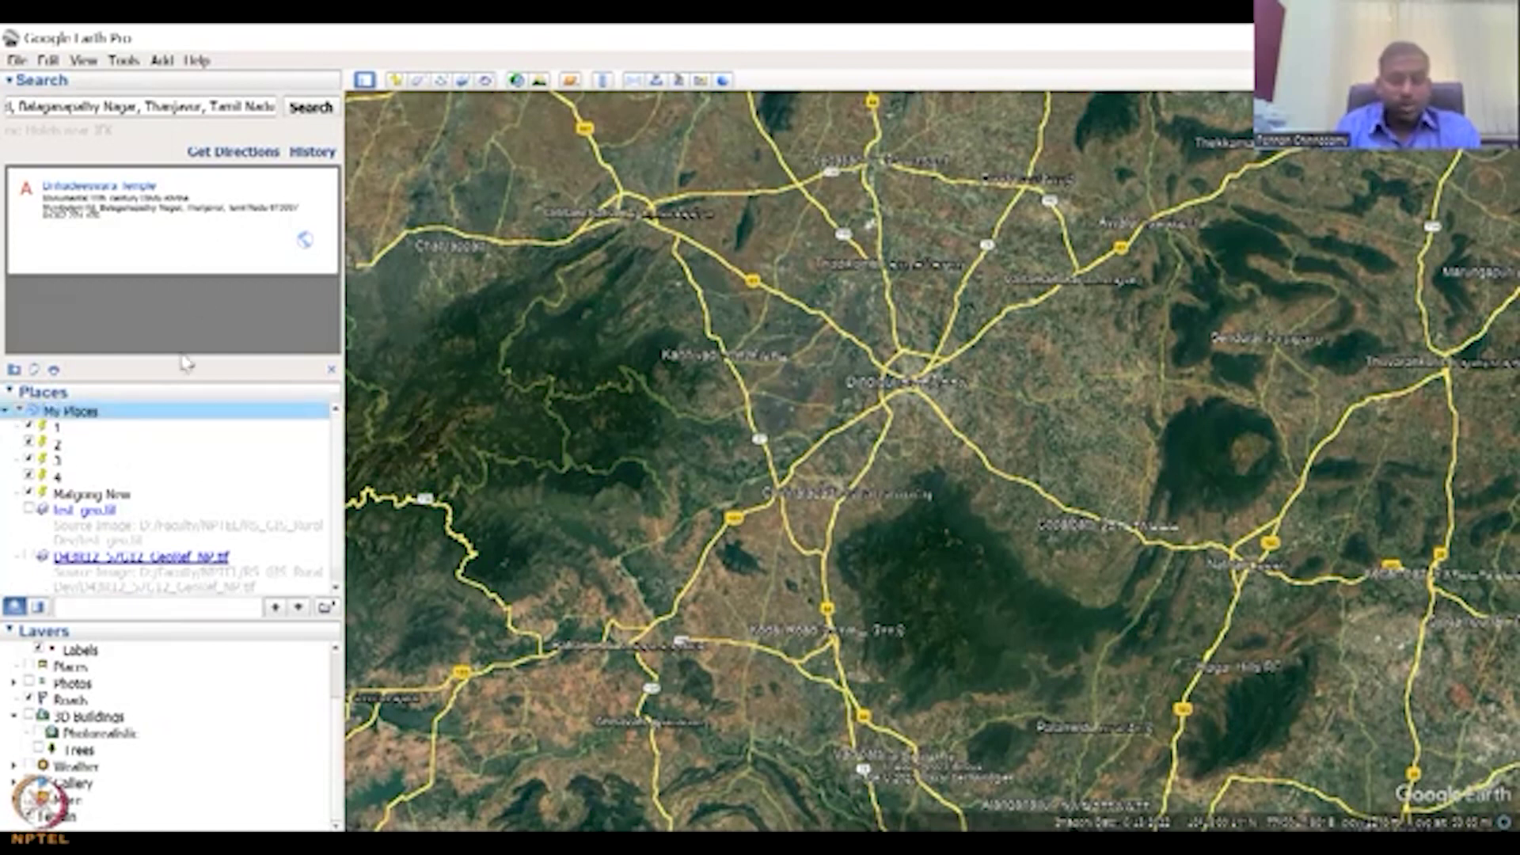
pyautogui.click(6, 411)
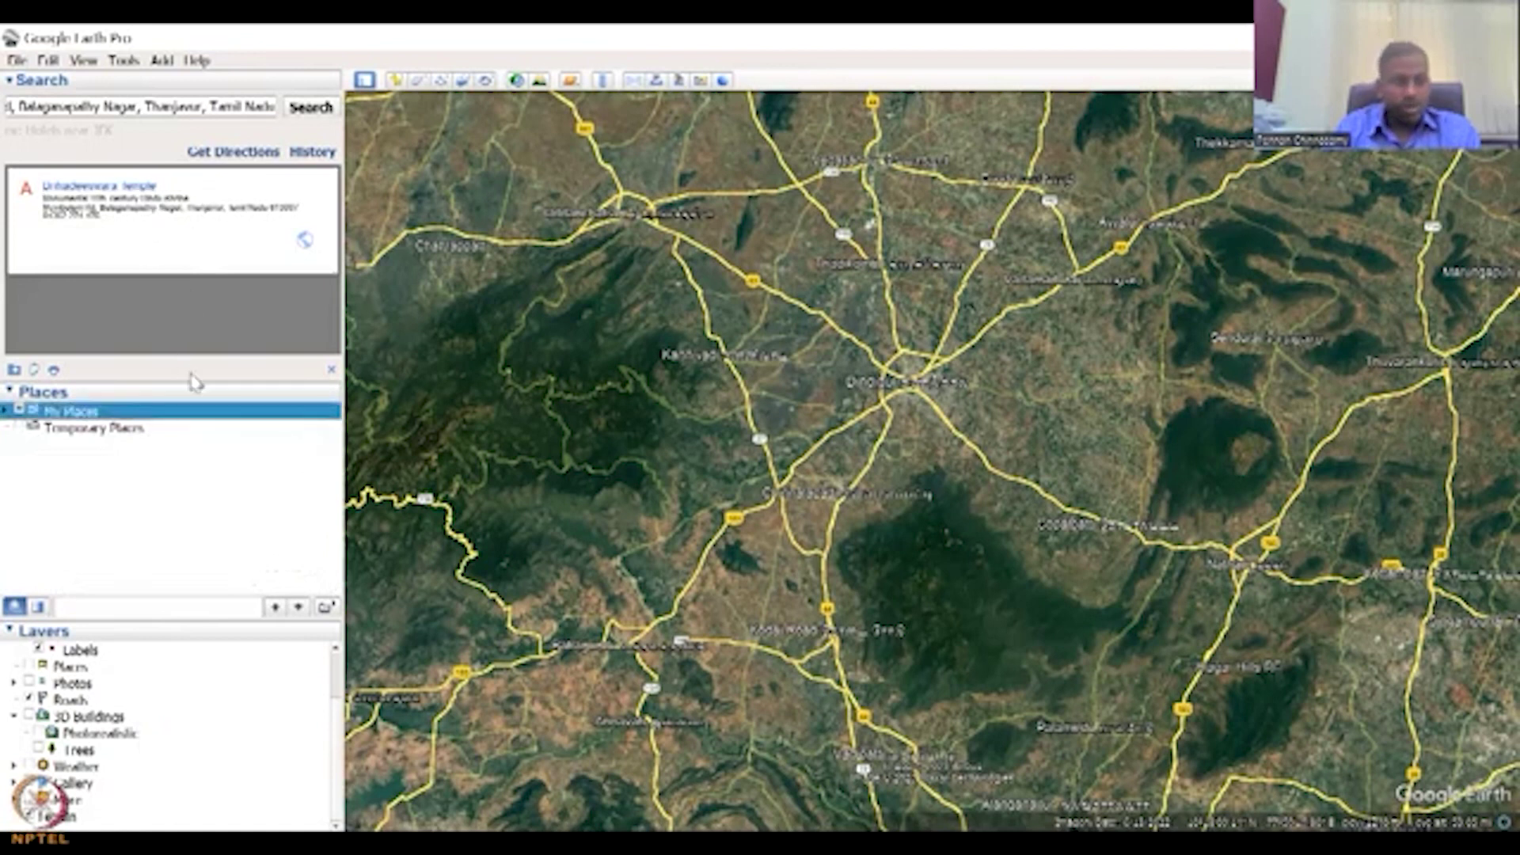
# Fly to the Brihadeeswara Temple search result and bring up its options for saving to My Places
pyautogui.doubleClick(273, 231)
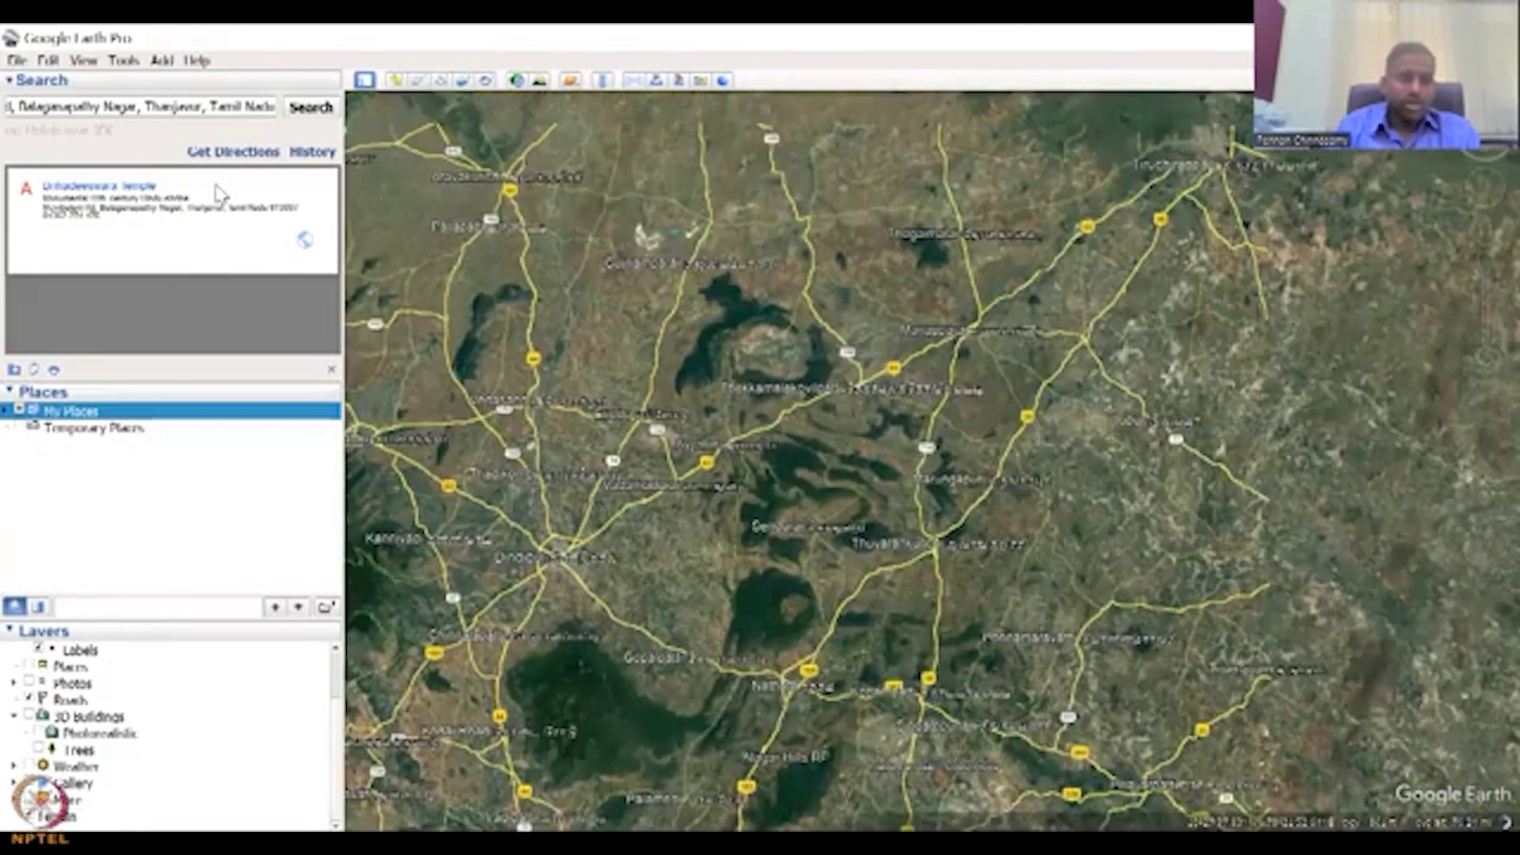
pyautogui.rightClick(219, 194)
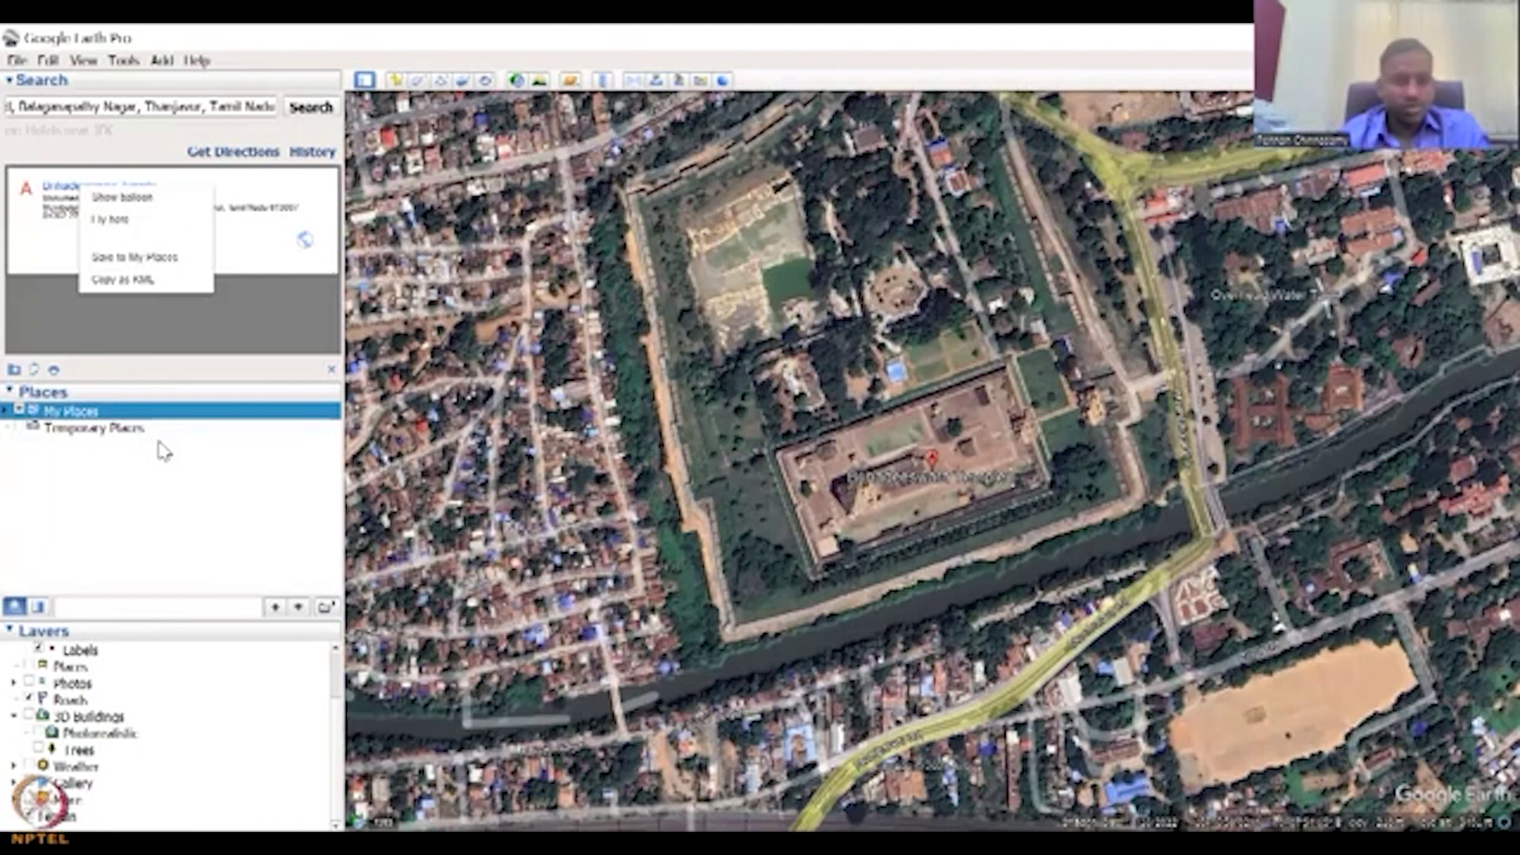
# Expand My Places, show the D43R12_57G12_GeoRef_NP.tif overlay, and fly to it
pyautogui.doubleClick(82, 414)
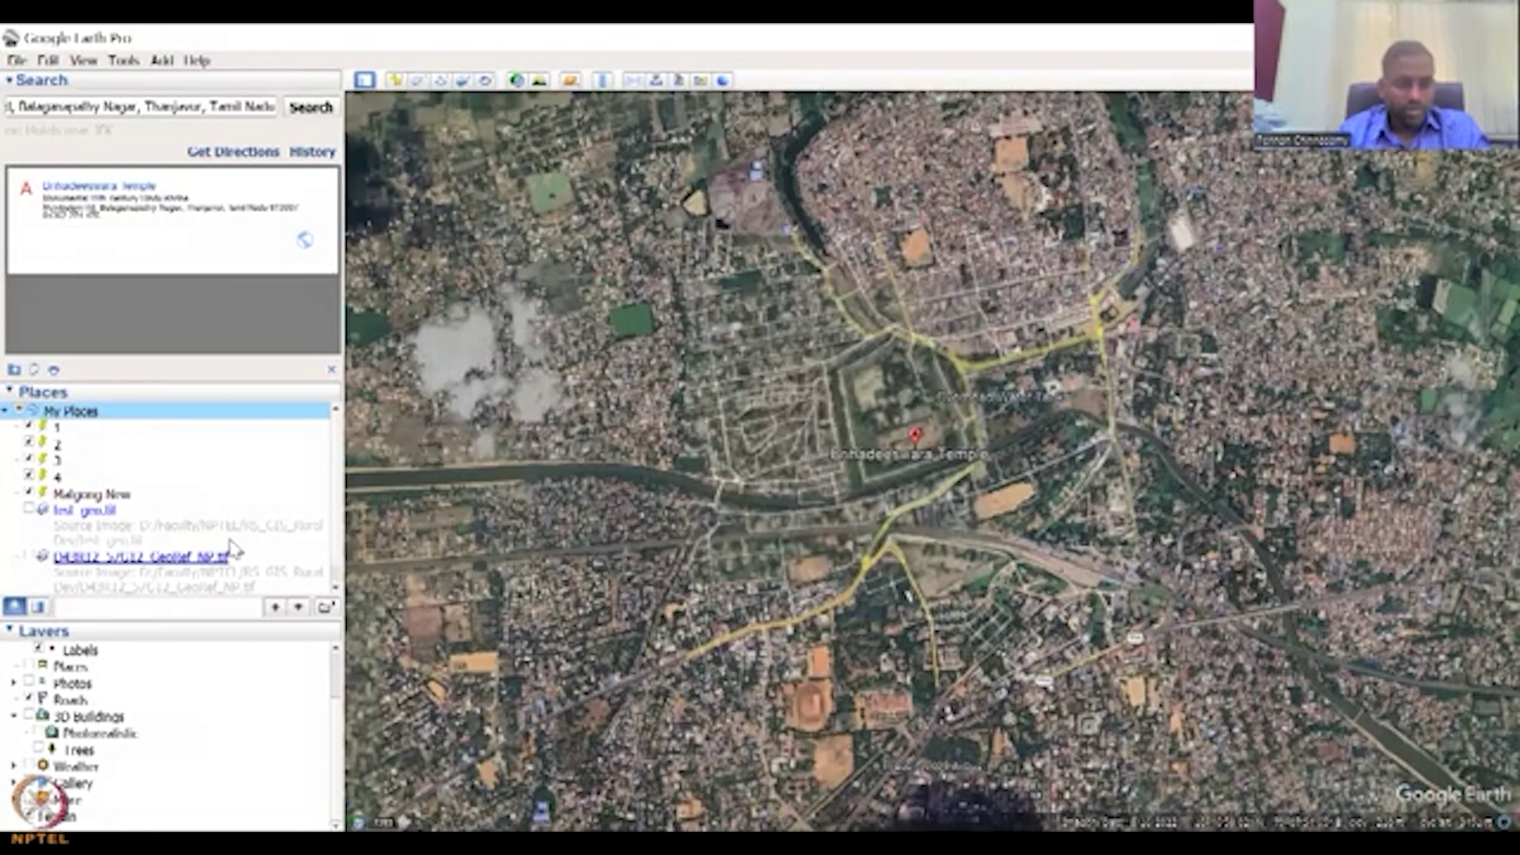
pyautogui.scroll(-1, 230, 546)
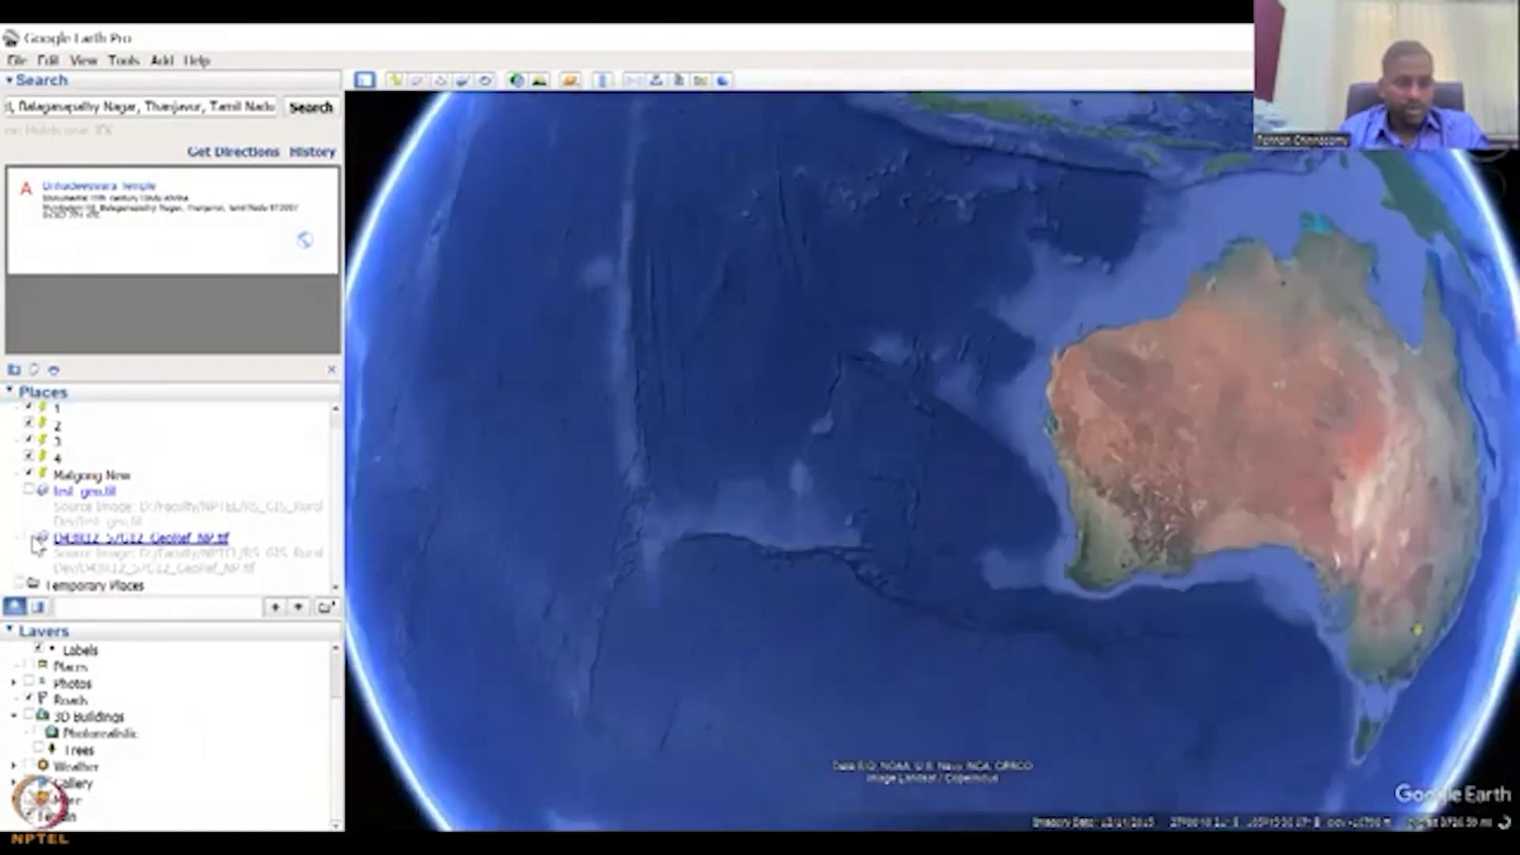
pyautogui.click(32, 538)
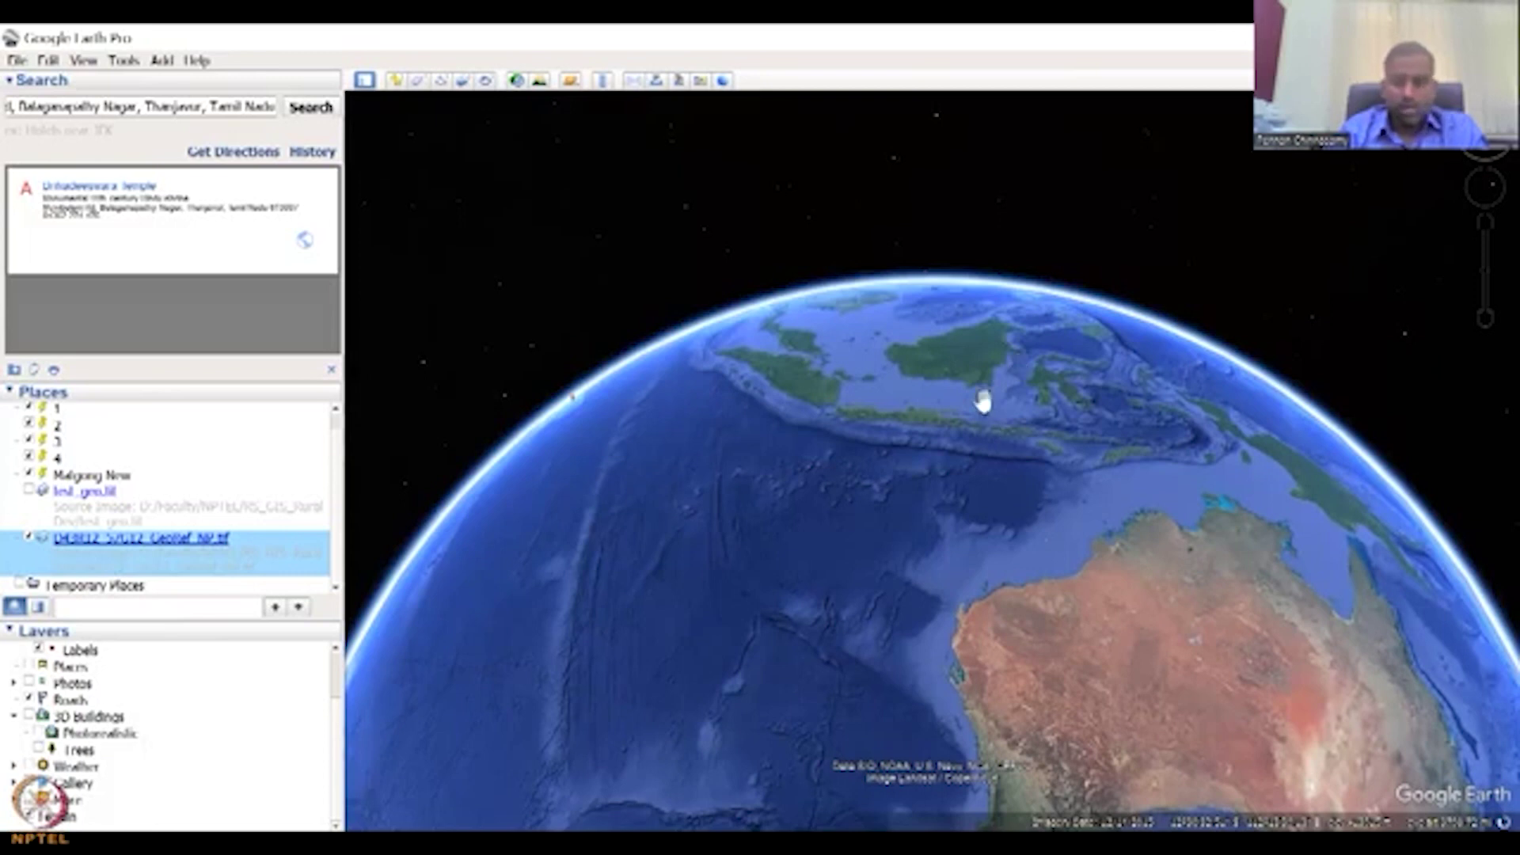
pyautogui.doubleClick(156, 559)
# Move the georeferenced map overlay into Temporary Places and back into My Places
pyautogui.moveTo(156, 559); pyautogui.dragTo(116, 595)
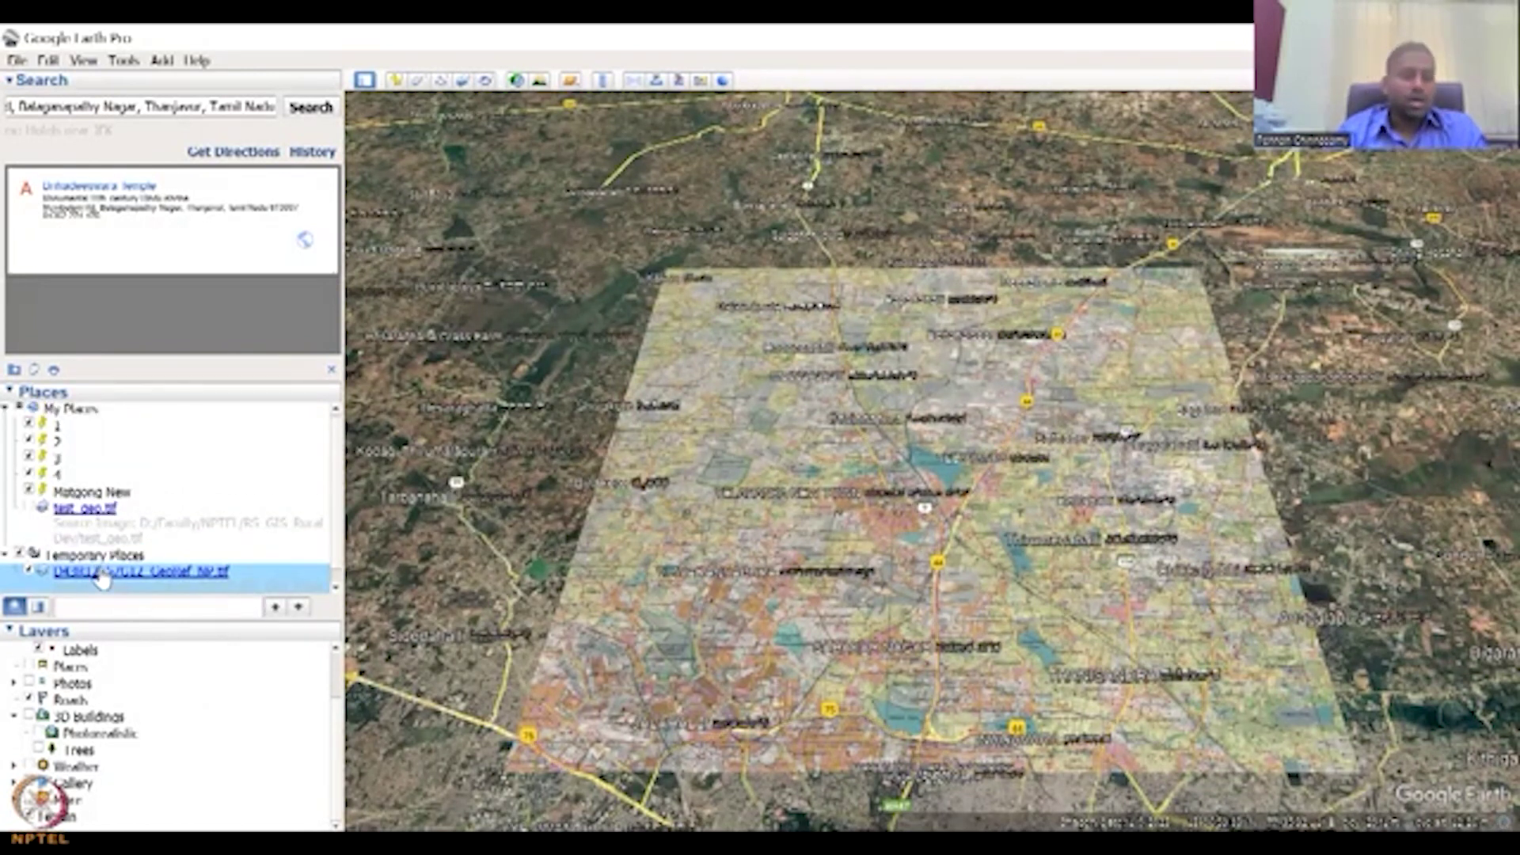
pyautogui.moveTo(265, 578); pyautogui.dragTo(264, 534)
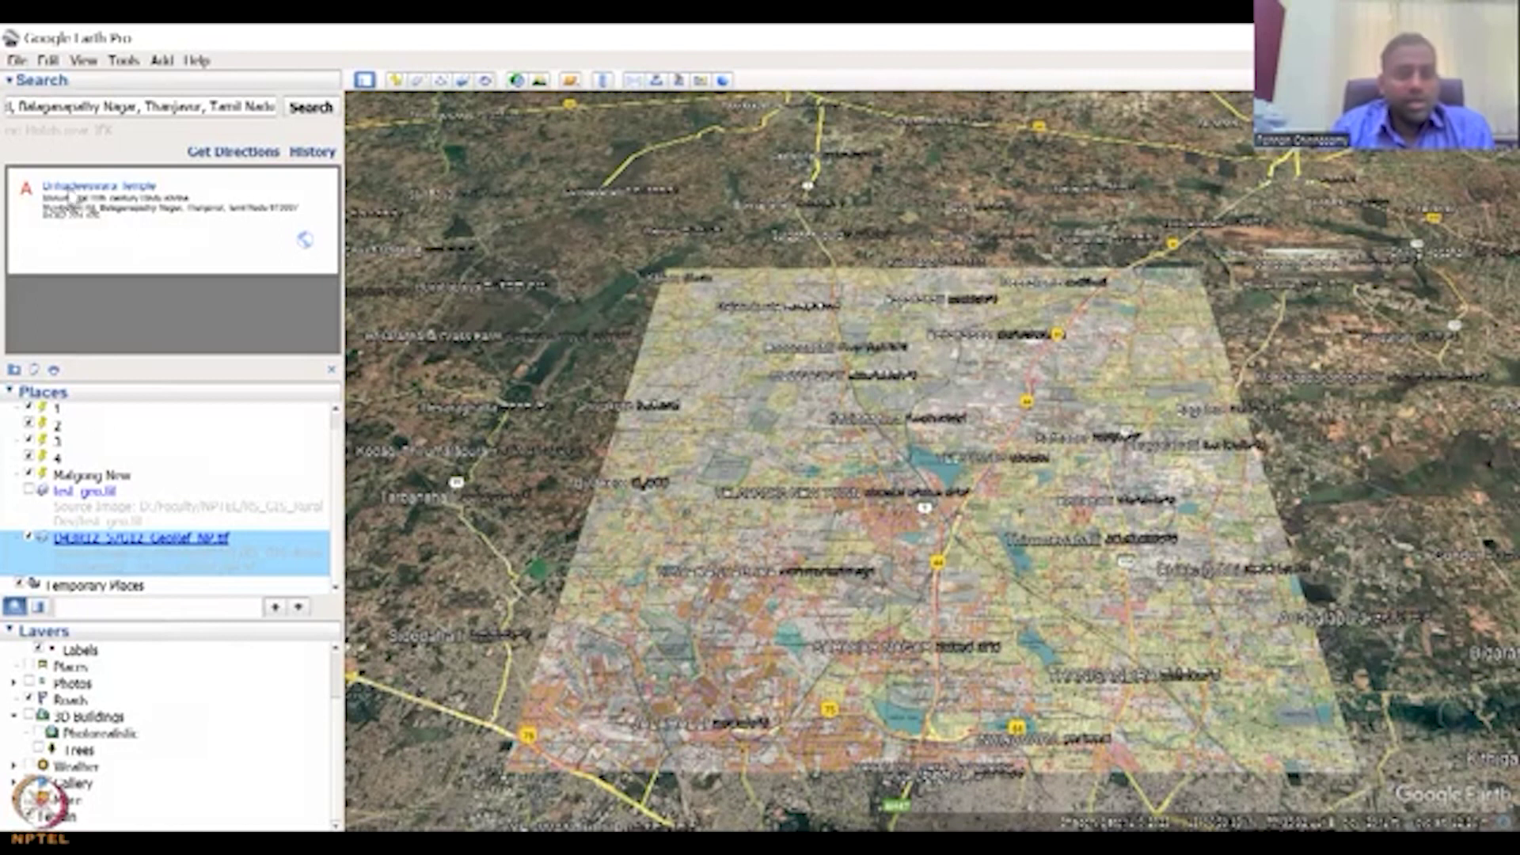
# Replace the previous search with Ettarai, Tamil Nadu and fly to the village
pyautogui.click(67, 107)
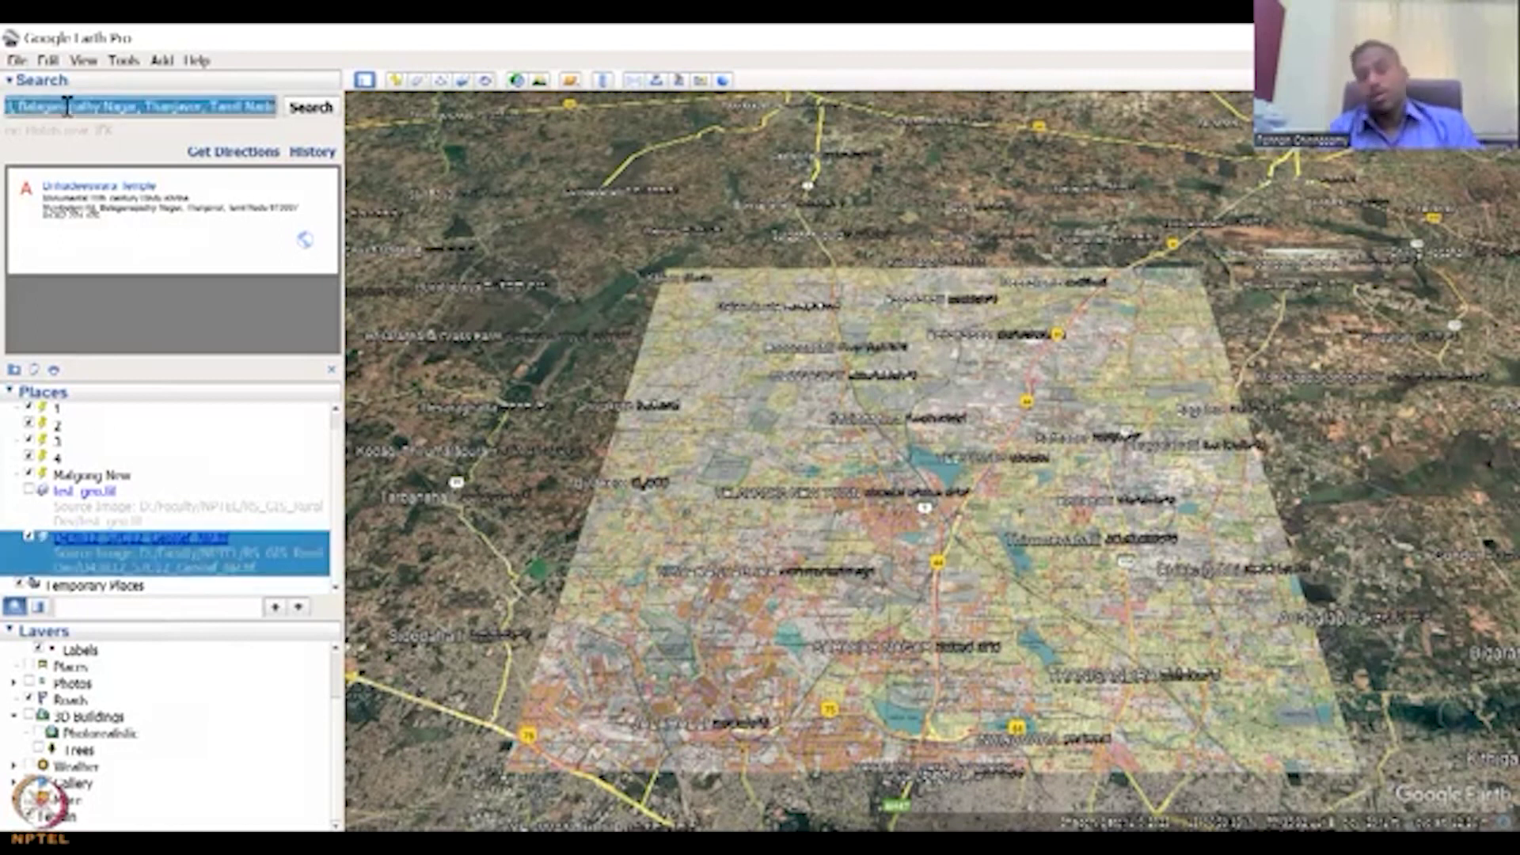
pyautogui.press('BackSpace')
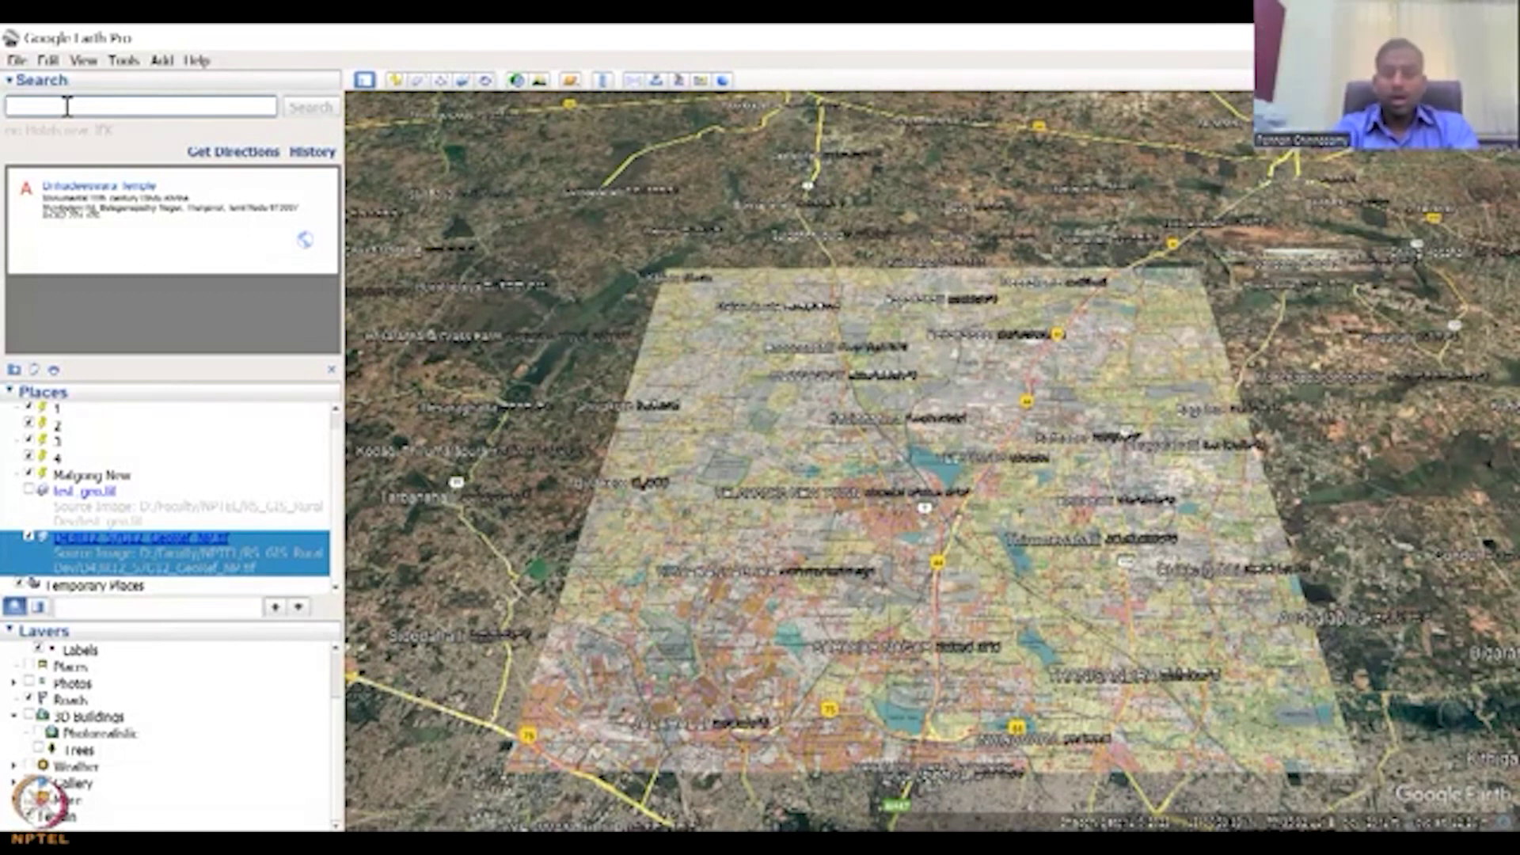
pyautogui.write('Ettarai')
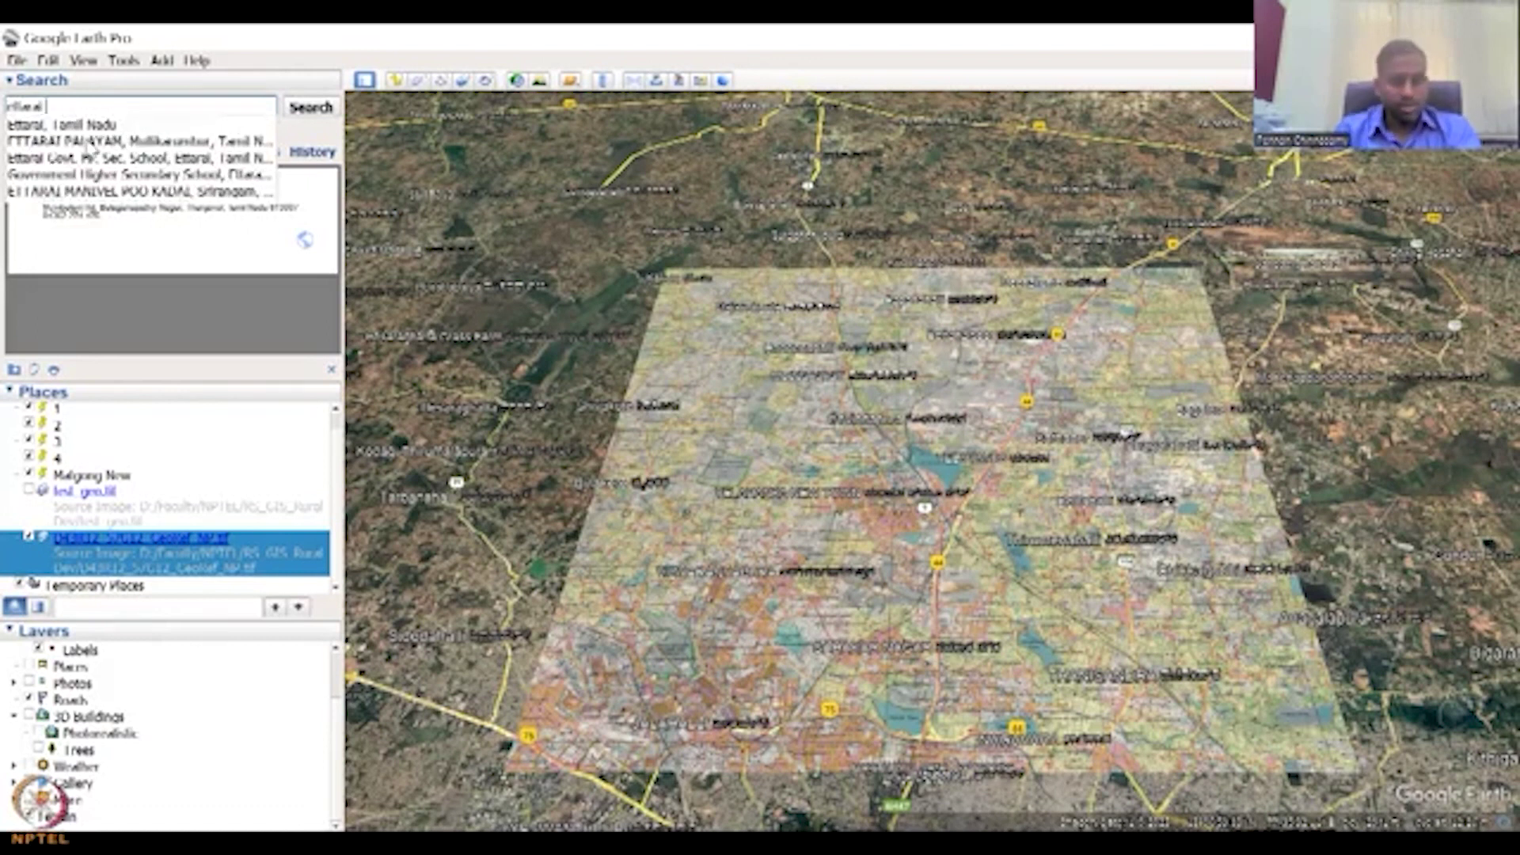
pyautogui.click(103, 125)
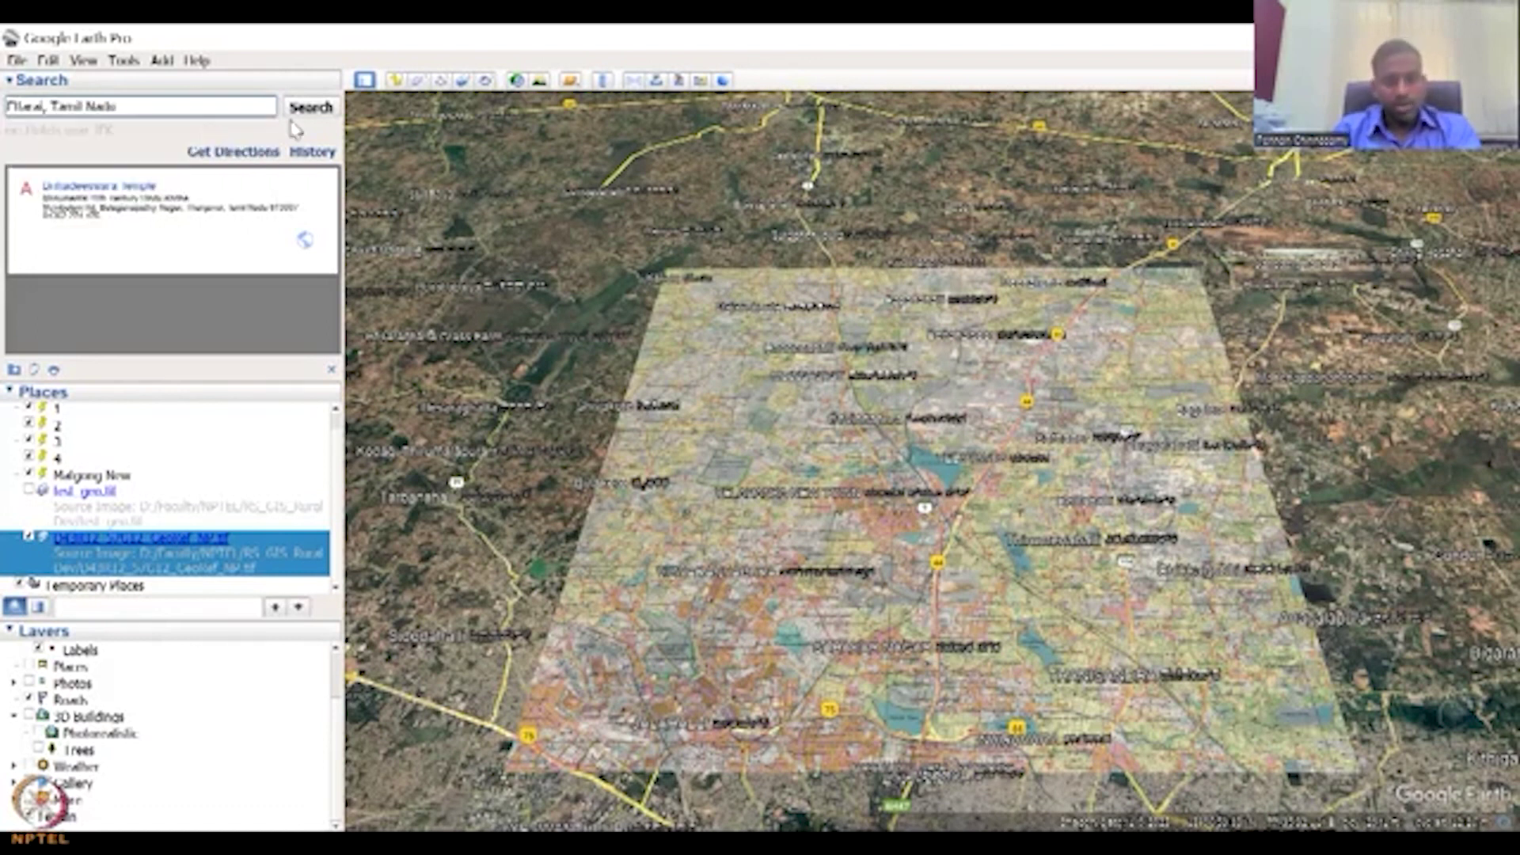
pyautogui.click(312, 108)
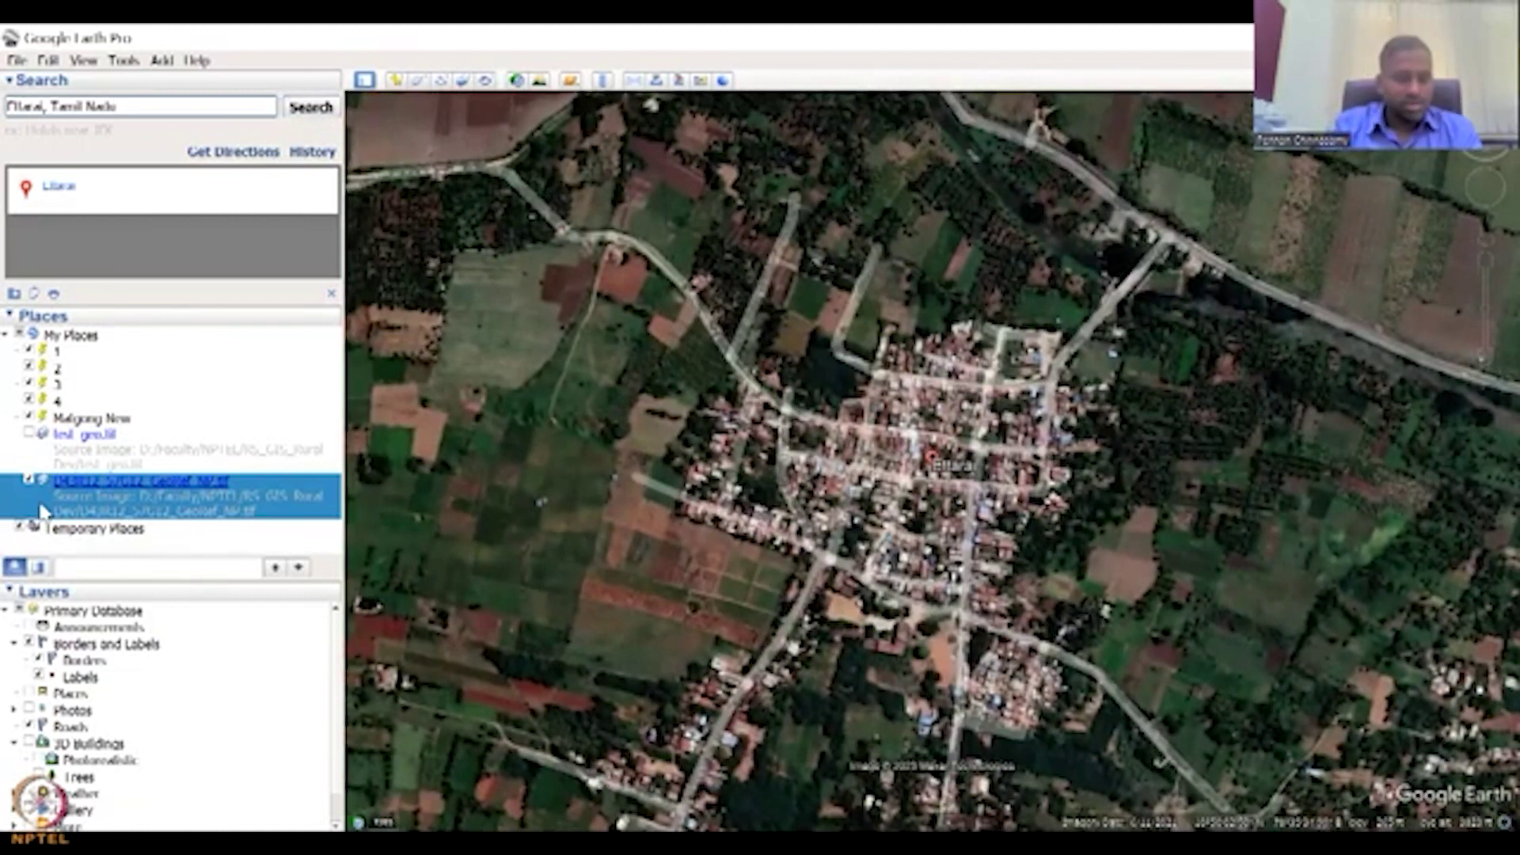
# Hide the Roads layer and save the Ettarai search result to My Places
pyautogui.click(28, 727)
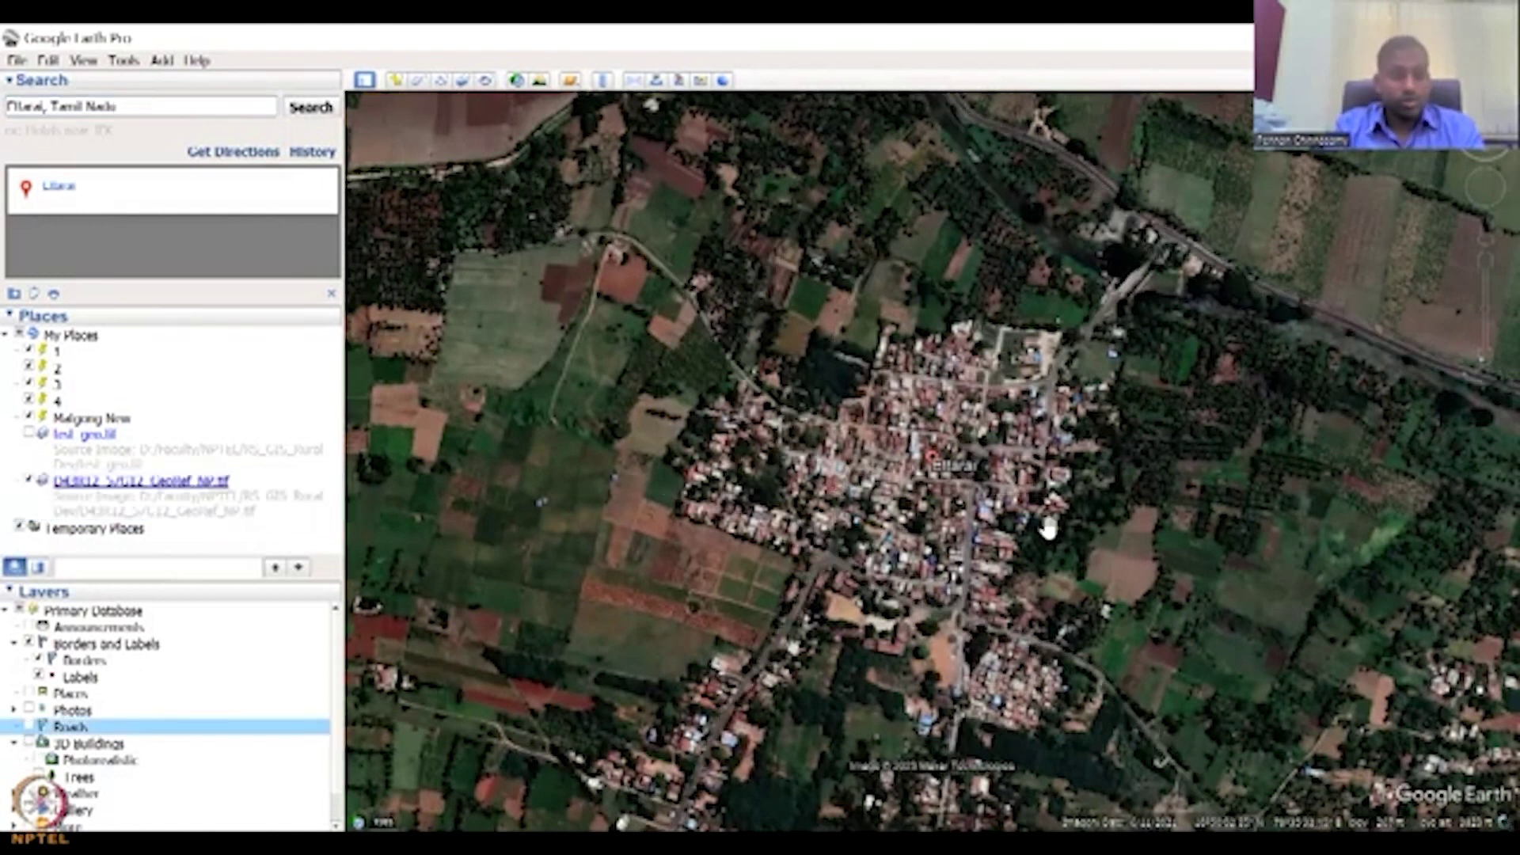
pyautogui.rightClick(99, 201)
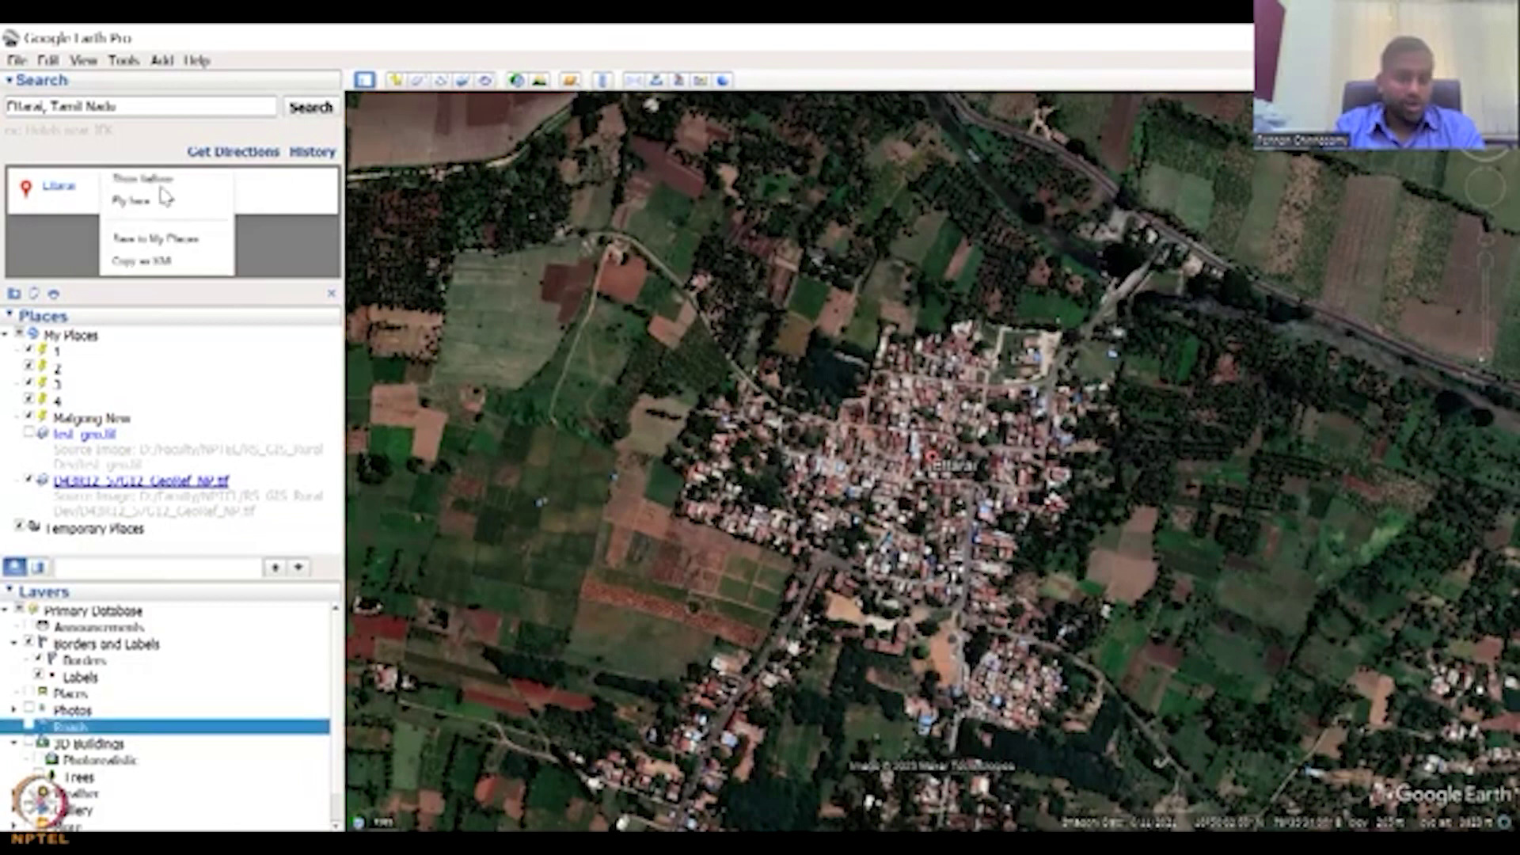
pyautogui.click(166, 240)
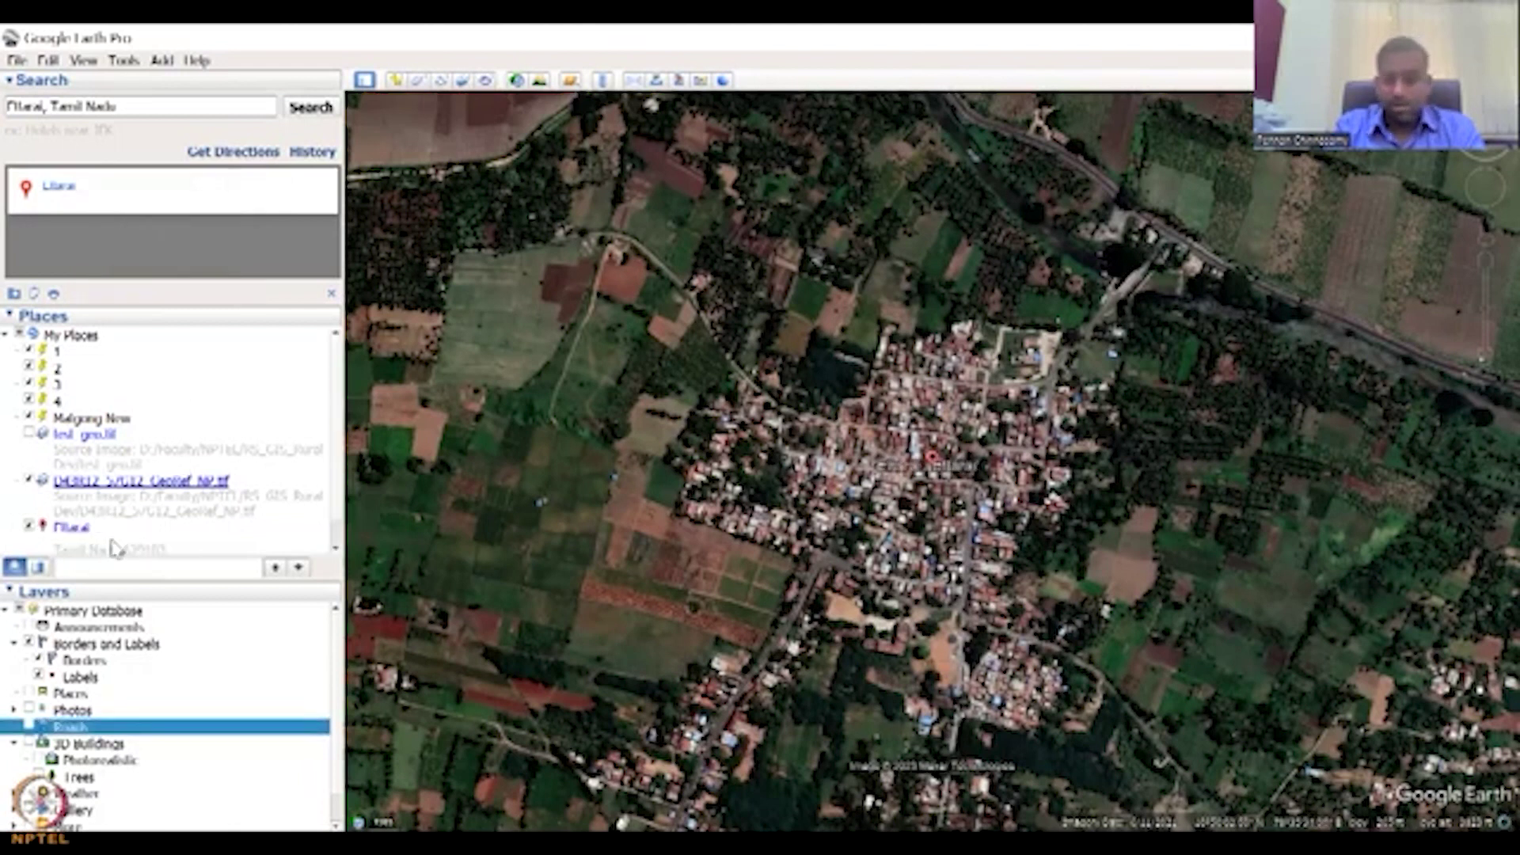
pyautogui.scroll(-1, 170, 498)
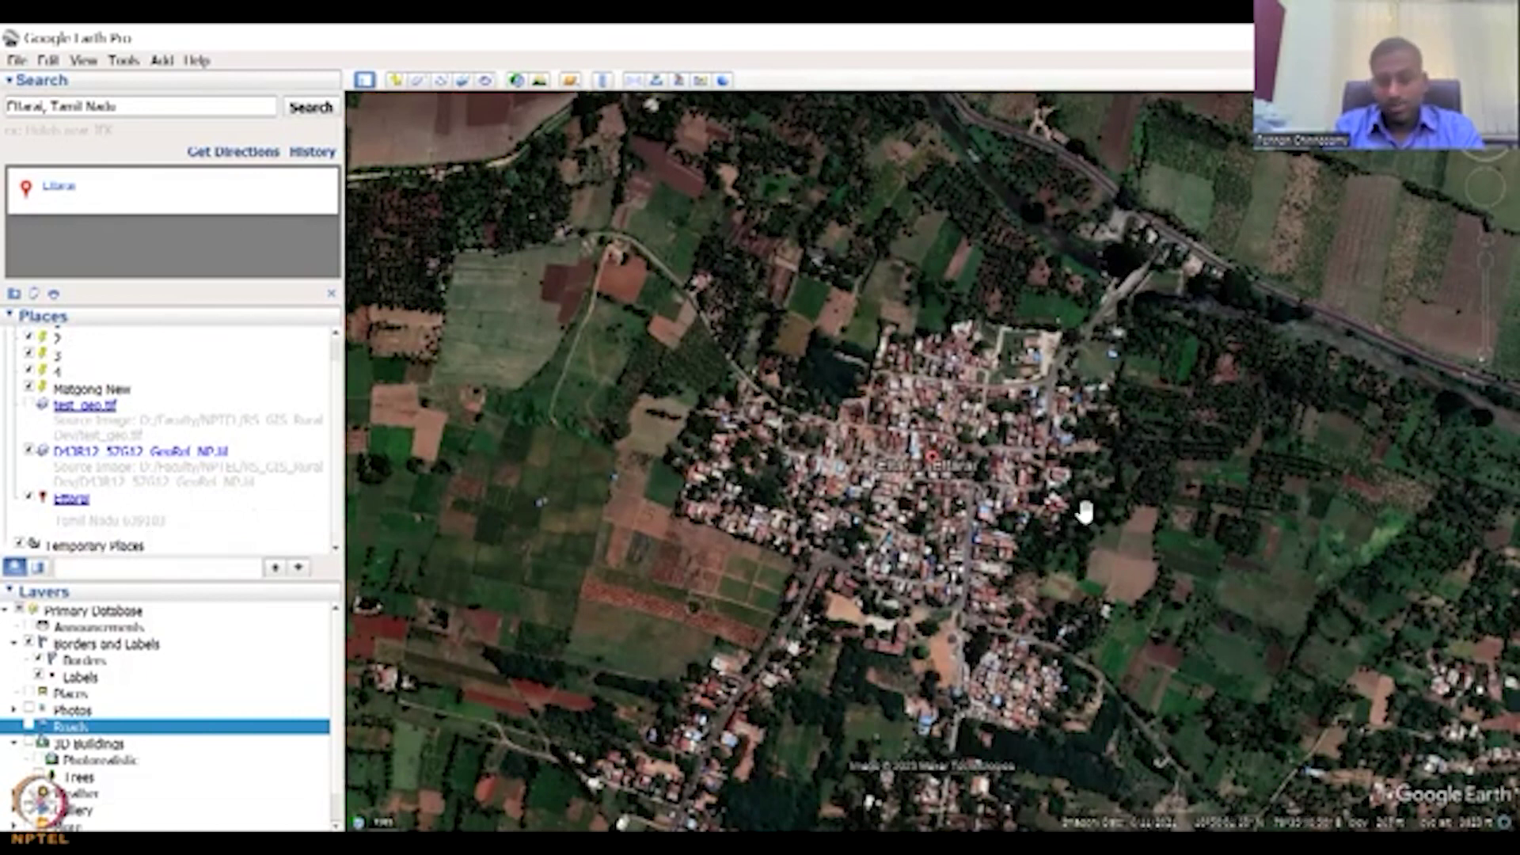
# Examine Ettarai's houses, roads and surrounding farmland around the saved placemark at different zoom levels
pyautogui.scroll(1, 948, 479)
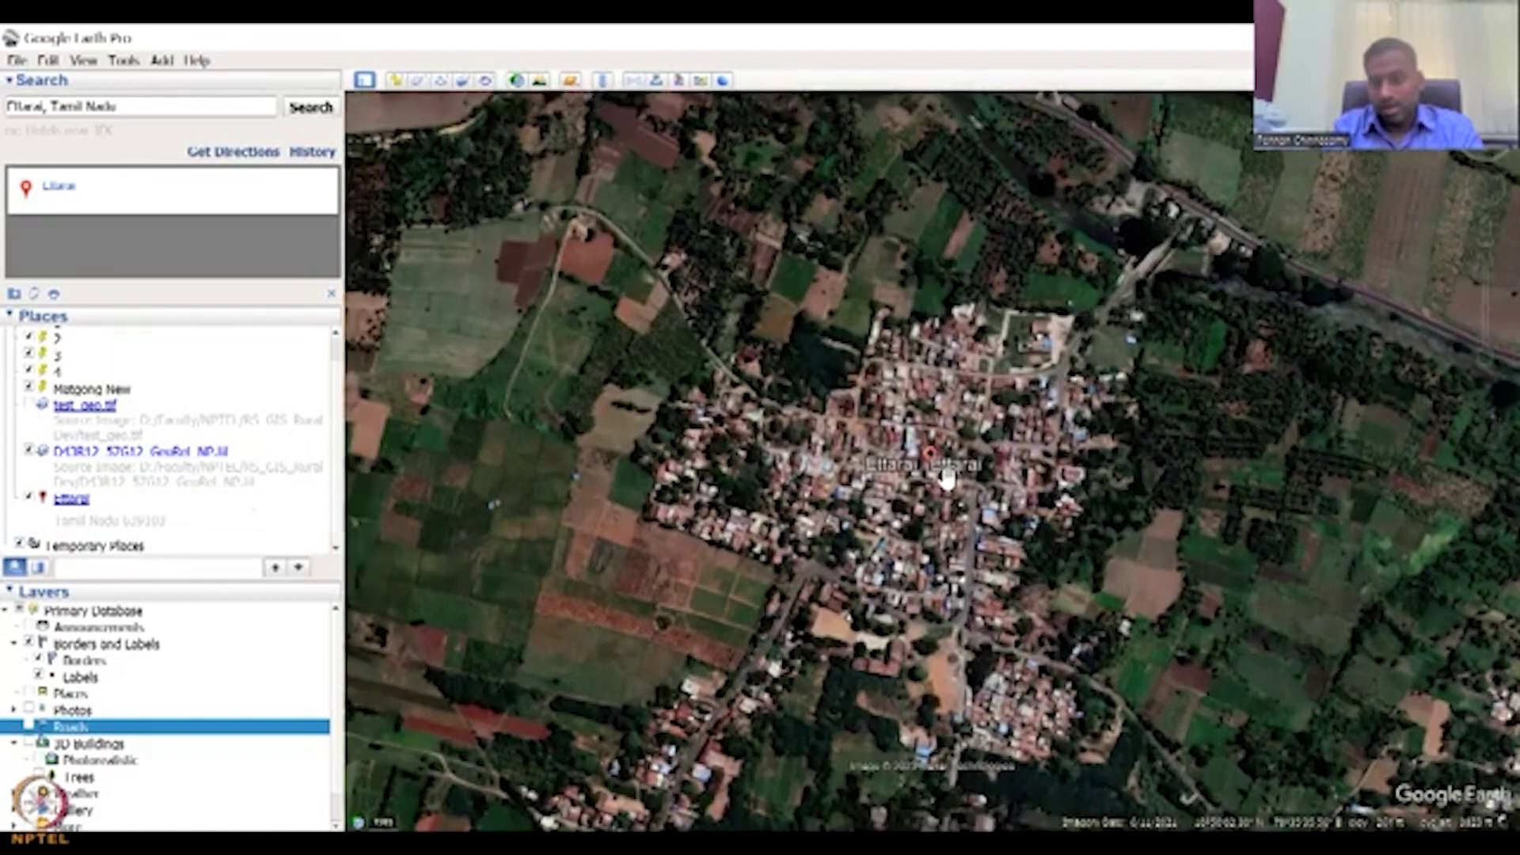
pyautogui.scroll(2, 948, 480)
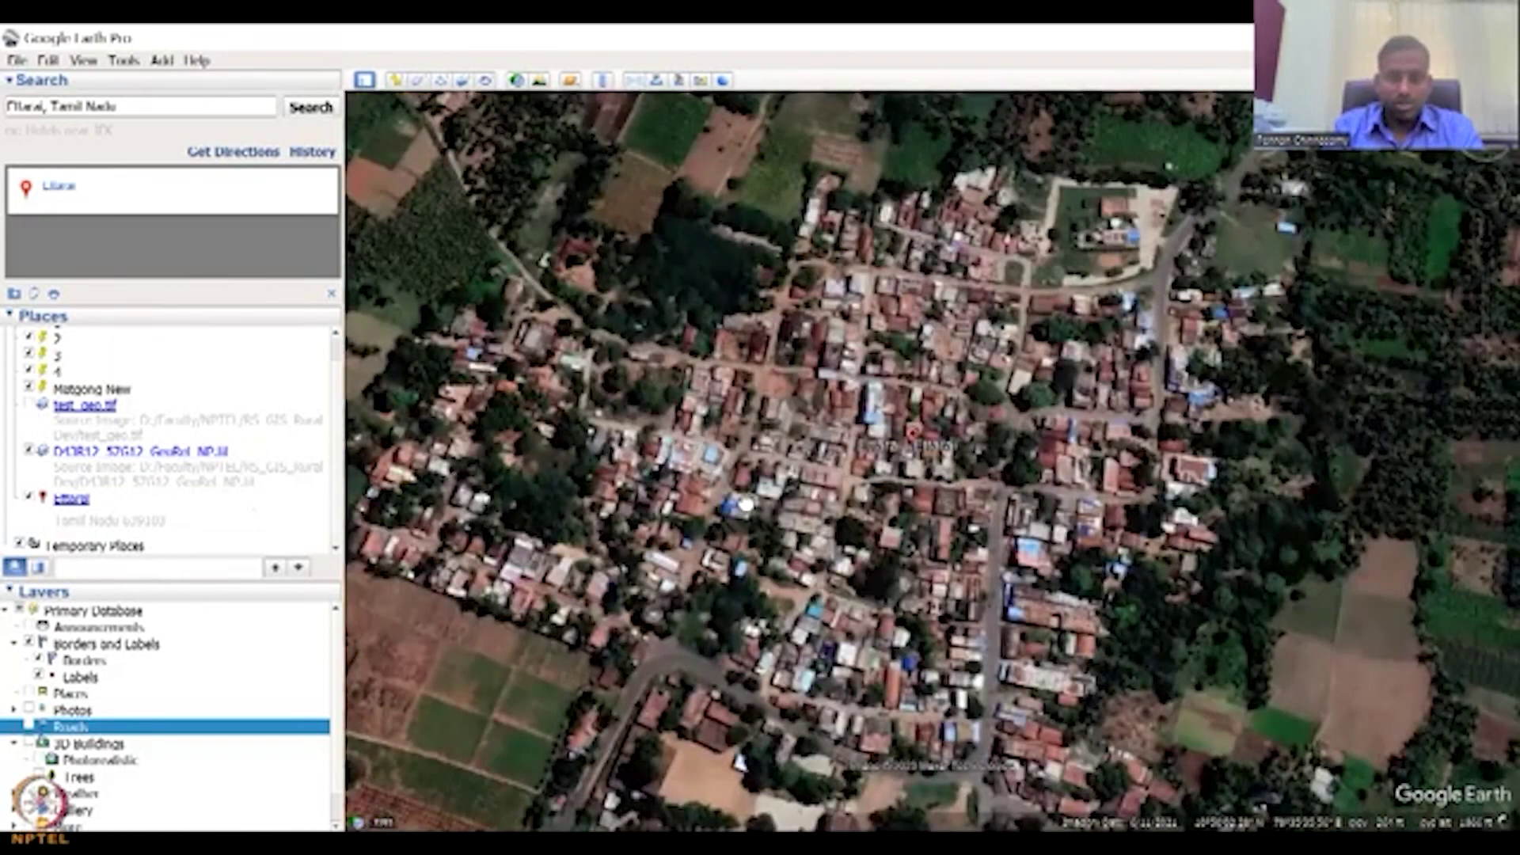
pyautogui.moveTo(745, 514); pyautogui.dragTo(793, 518)
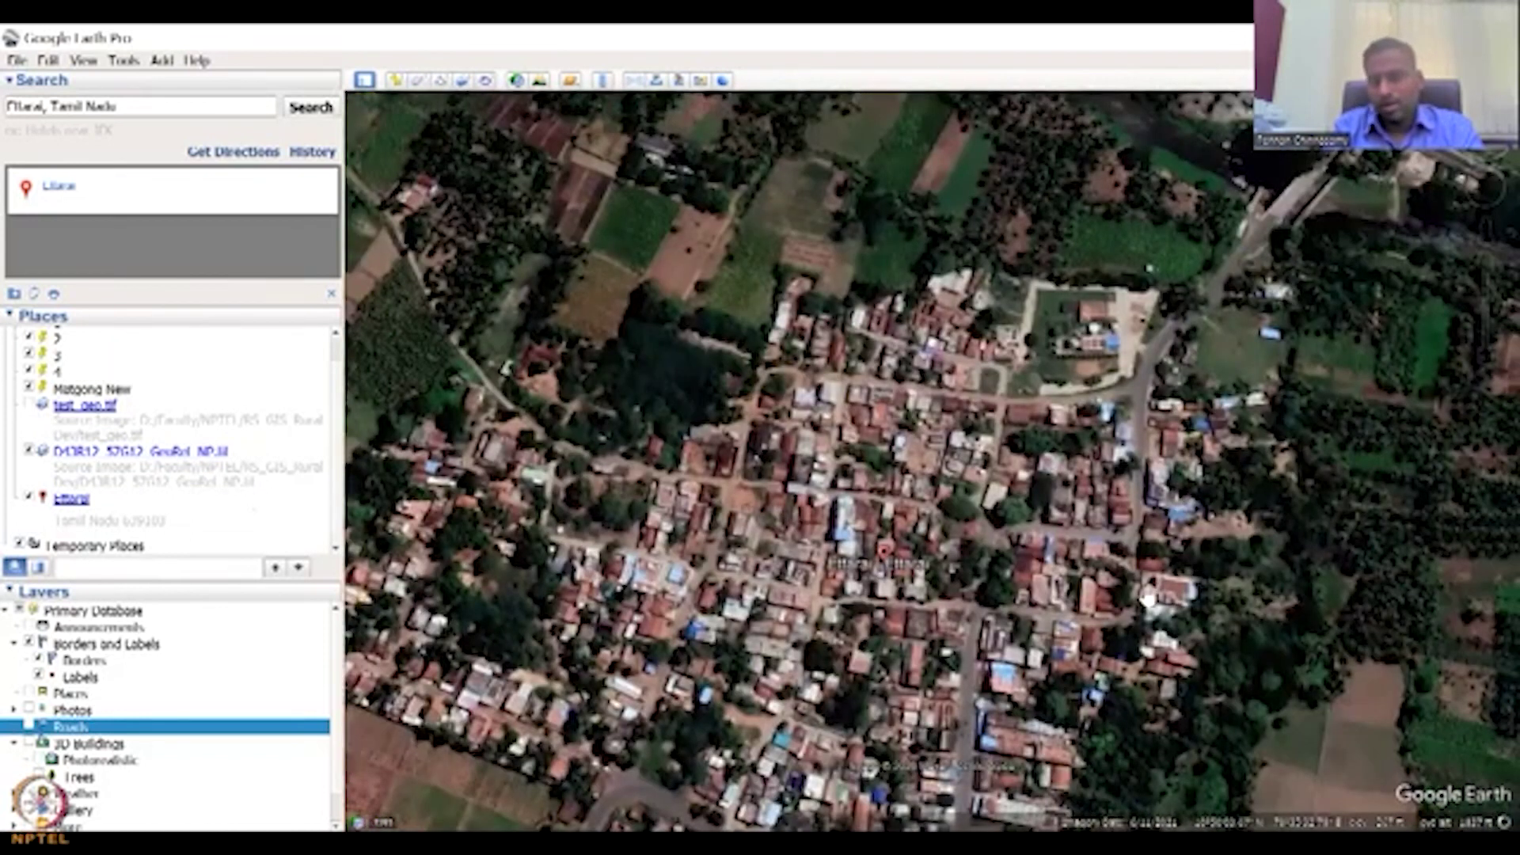
pyautogui.scroll(-1, 887, 459)
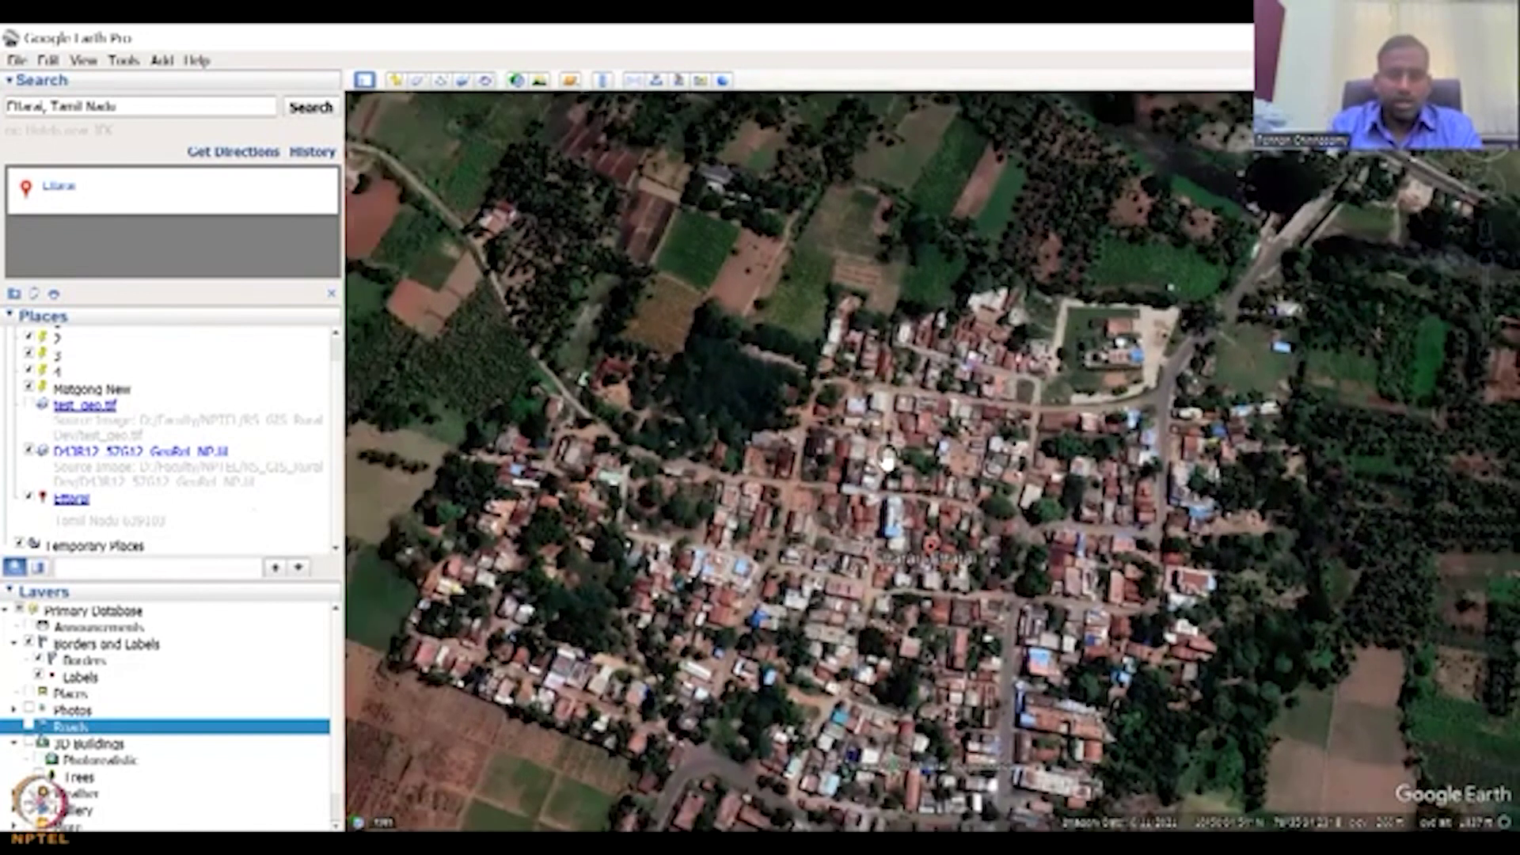
pyautogui.scroll(-2, 887, 459)
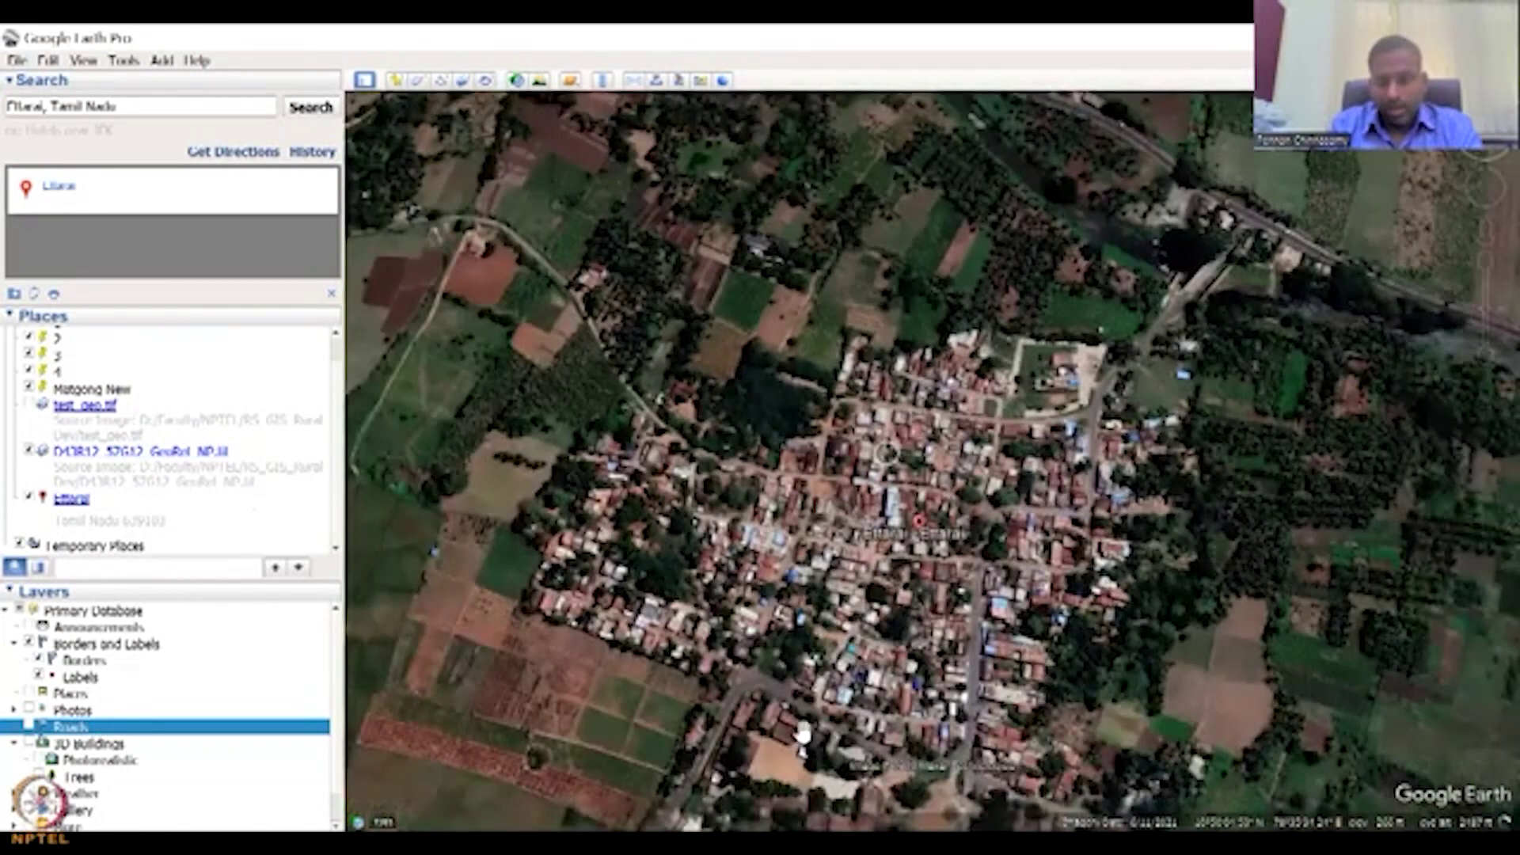
pyautogui.scroll(-1, 786, 497)
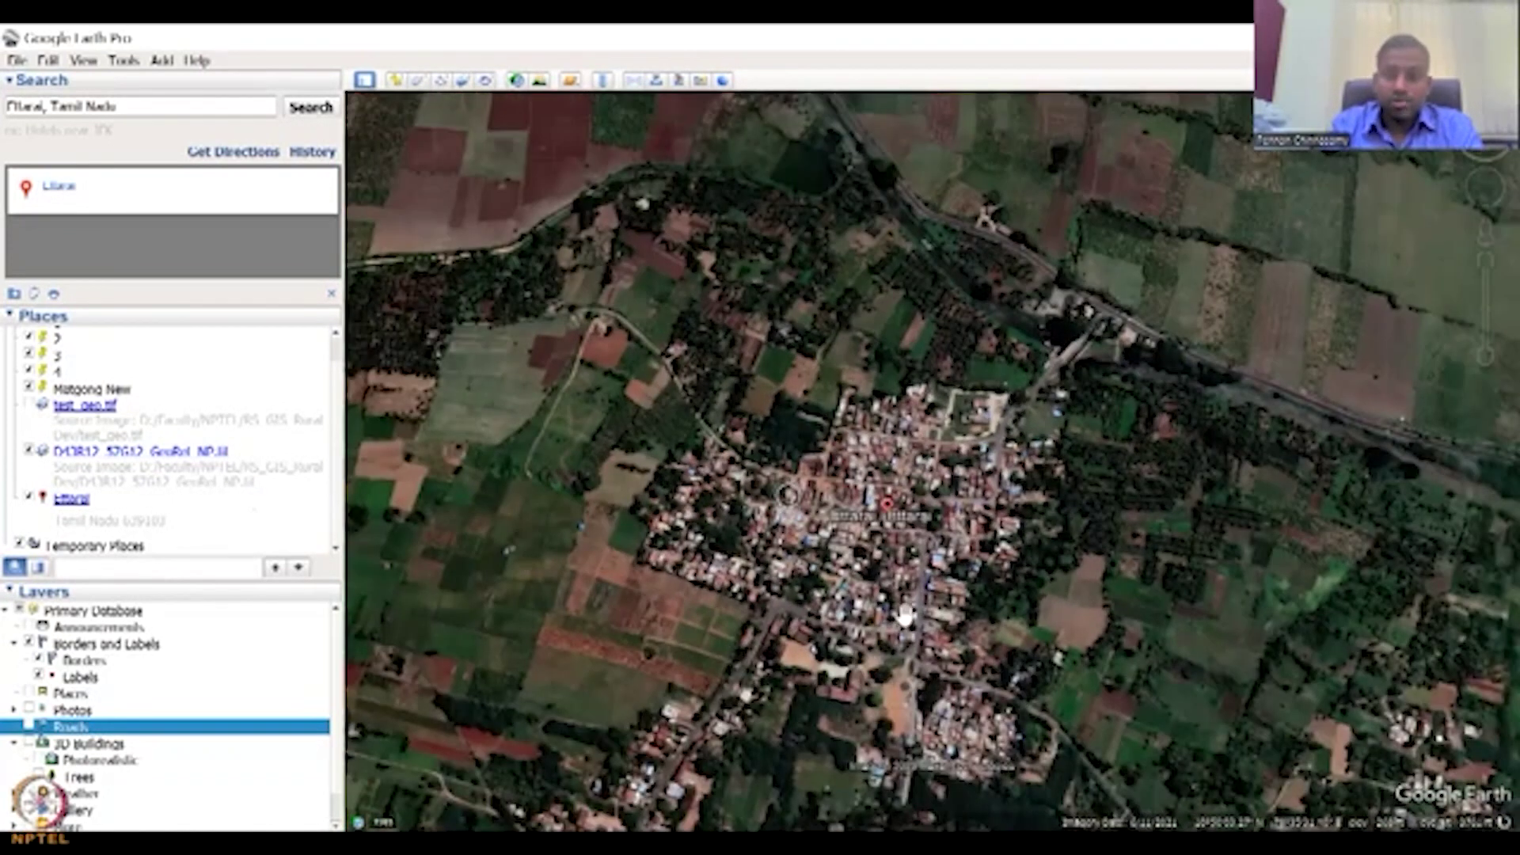
pyautogui.scroll(-1, 950, 622)
pyautogui.scroll(2, 950, 622)
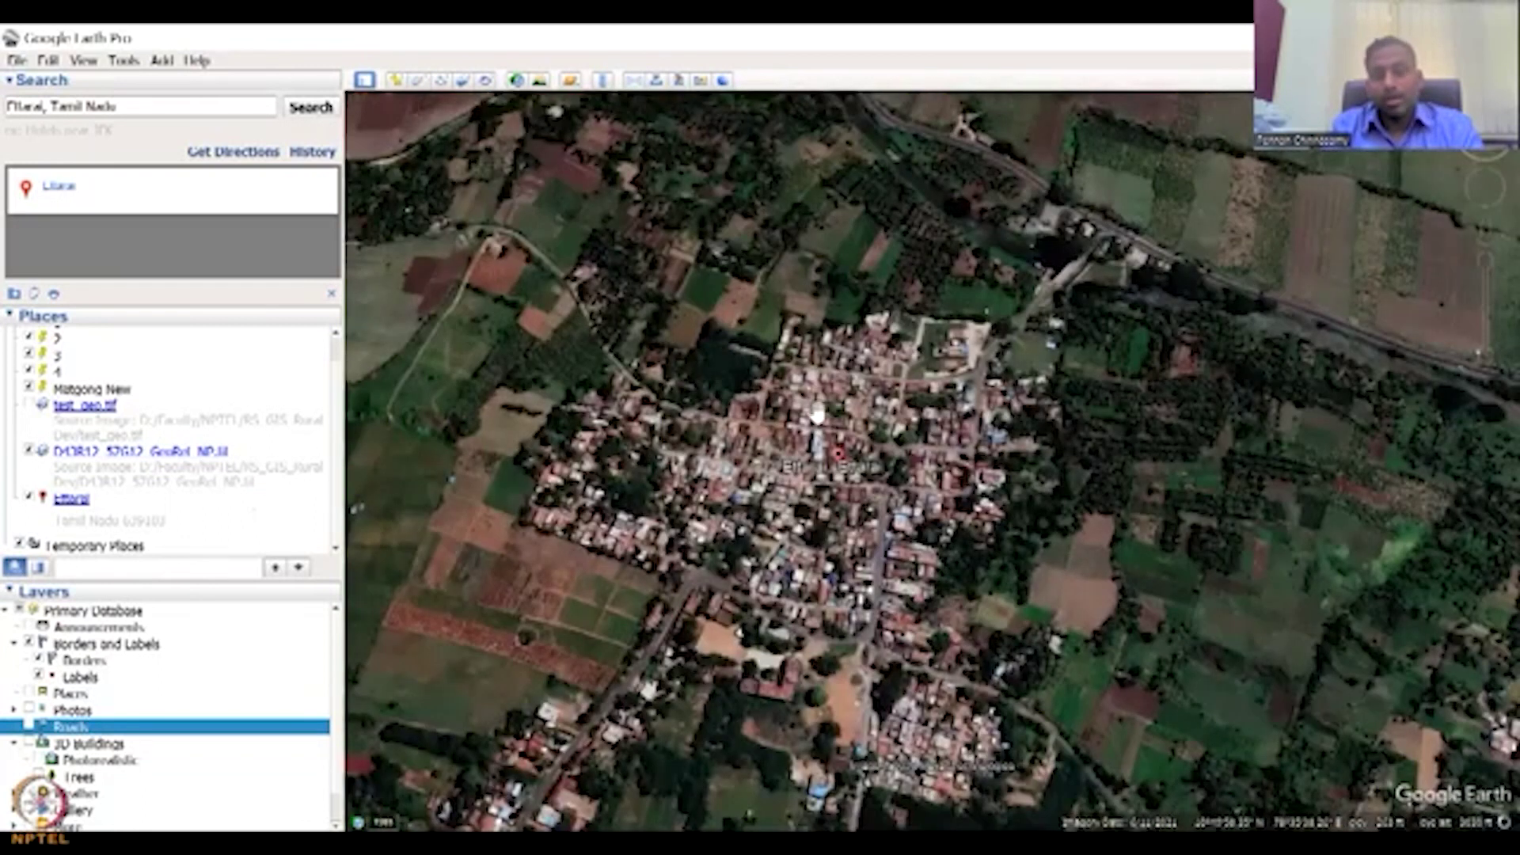
pyautogui.moveTo(806, 324); pyautogui.dragTo(775, 407)
pyautogui.scroll(2, 776, 408)
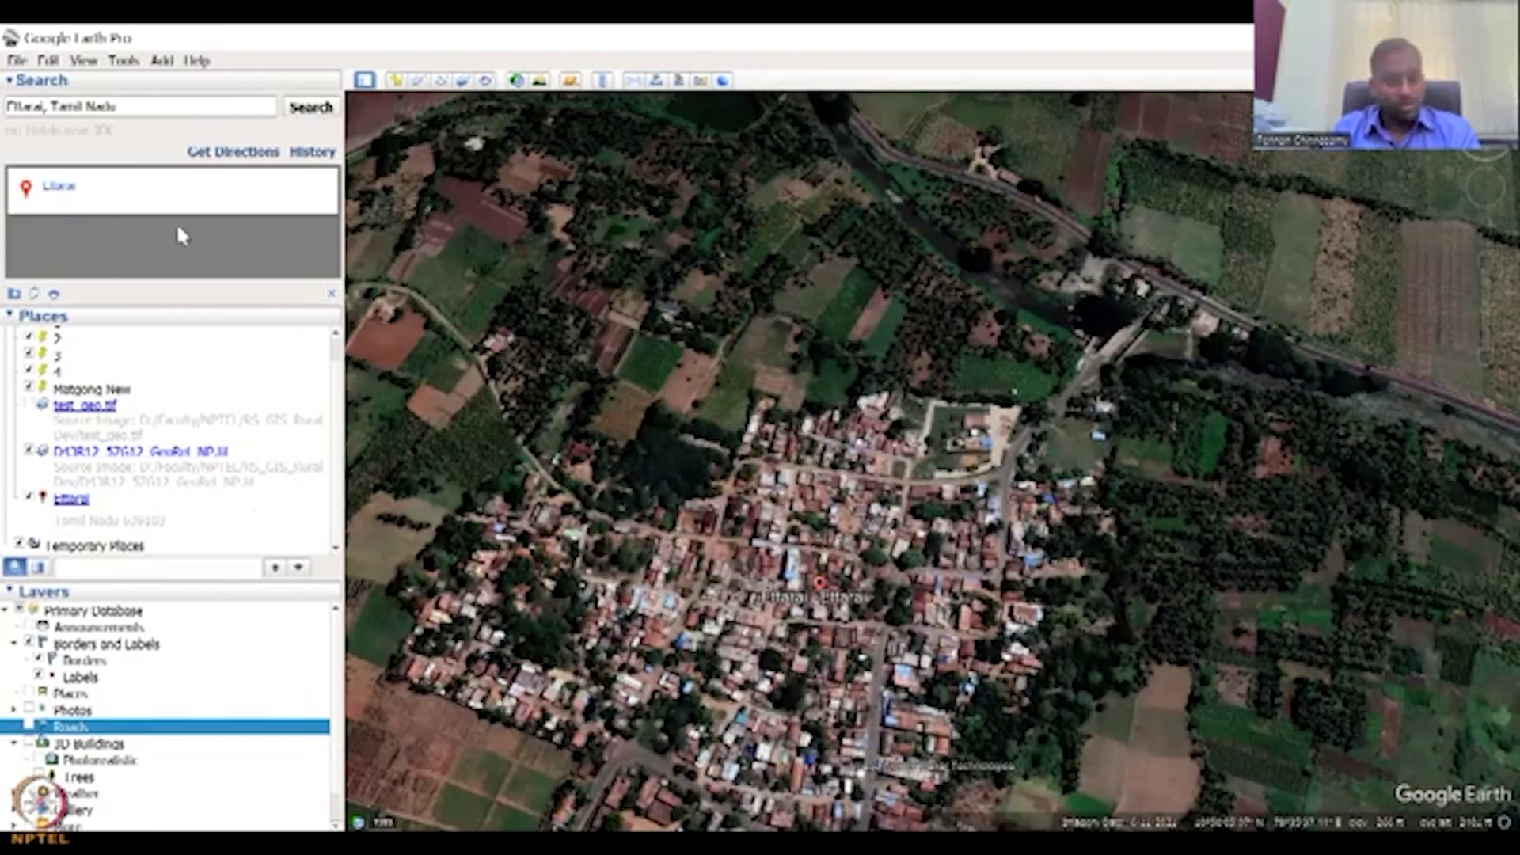
# Show the search history, fly to its Ettarai, Tamil Nadu entry, and clear the history
pyautogui.click(320, 152)
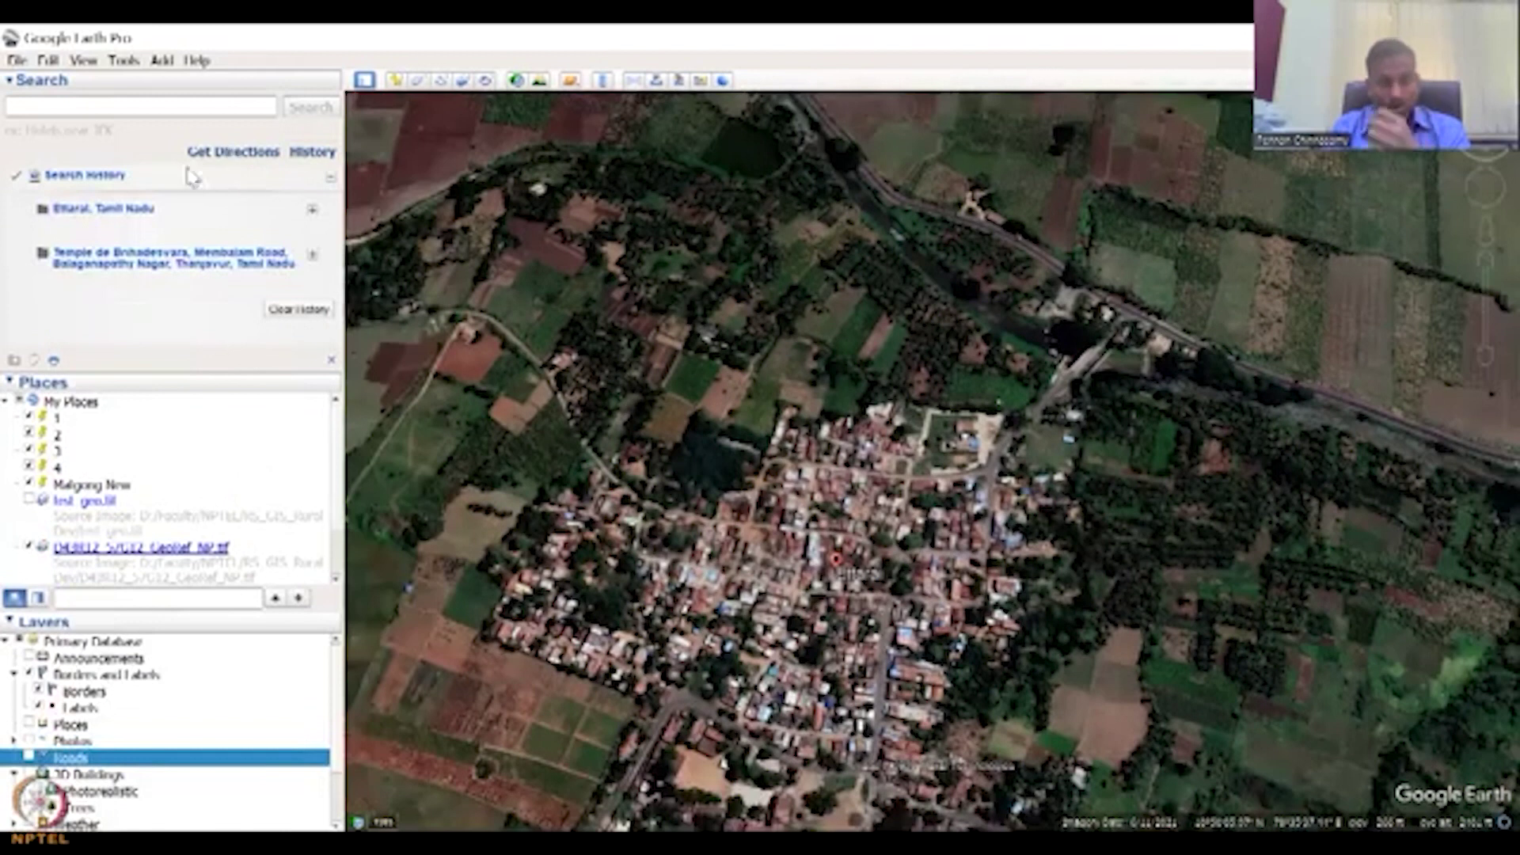
pyautogui.doubleClick(137, 210)
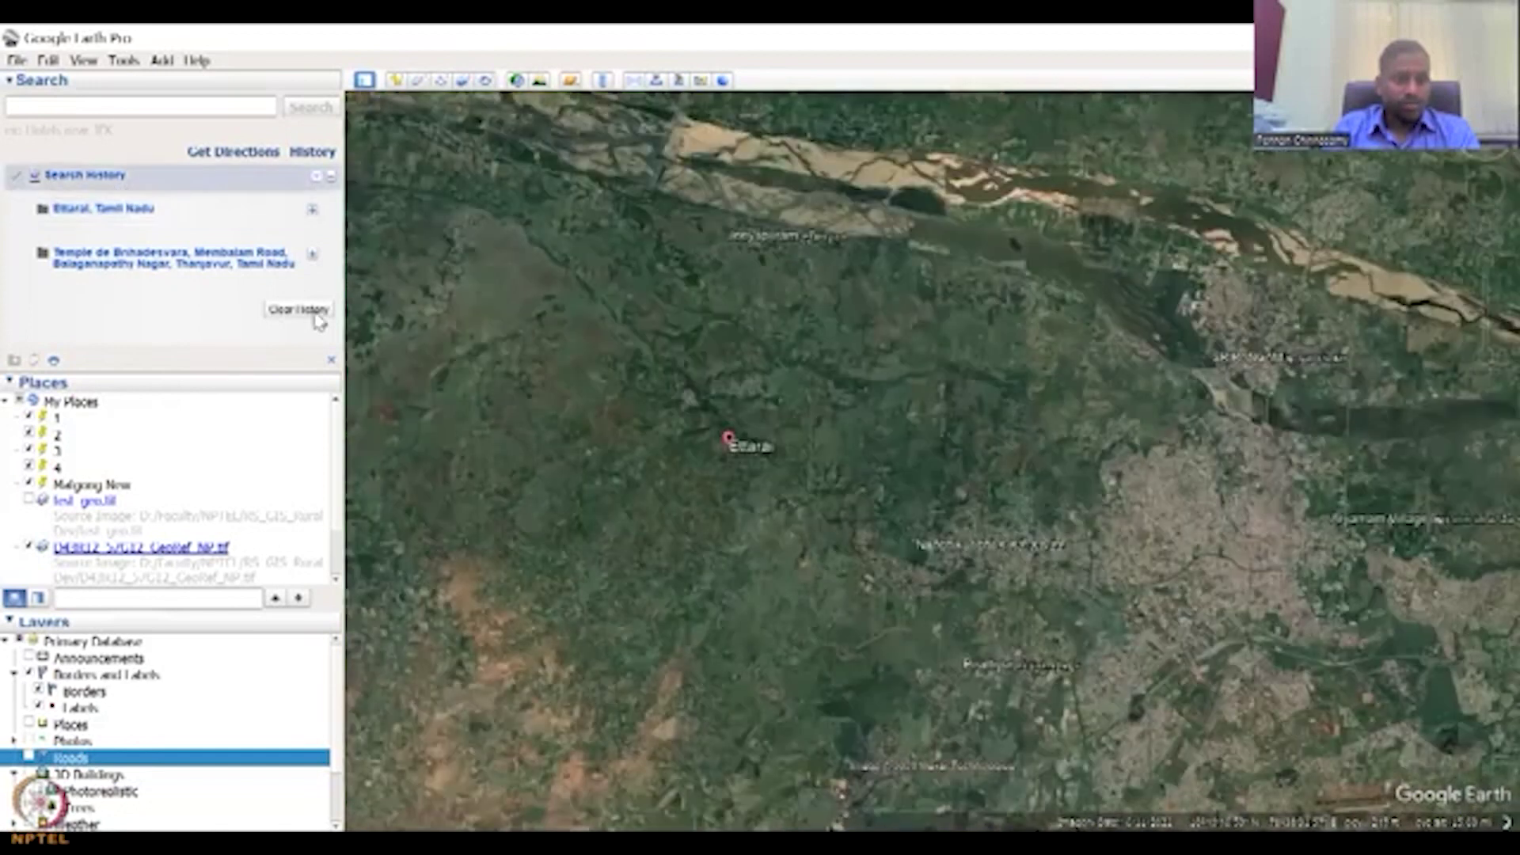
pyautogui.click(317, 313)
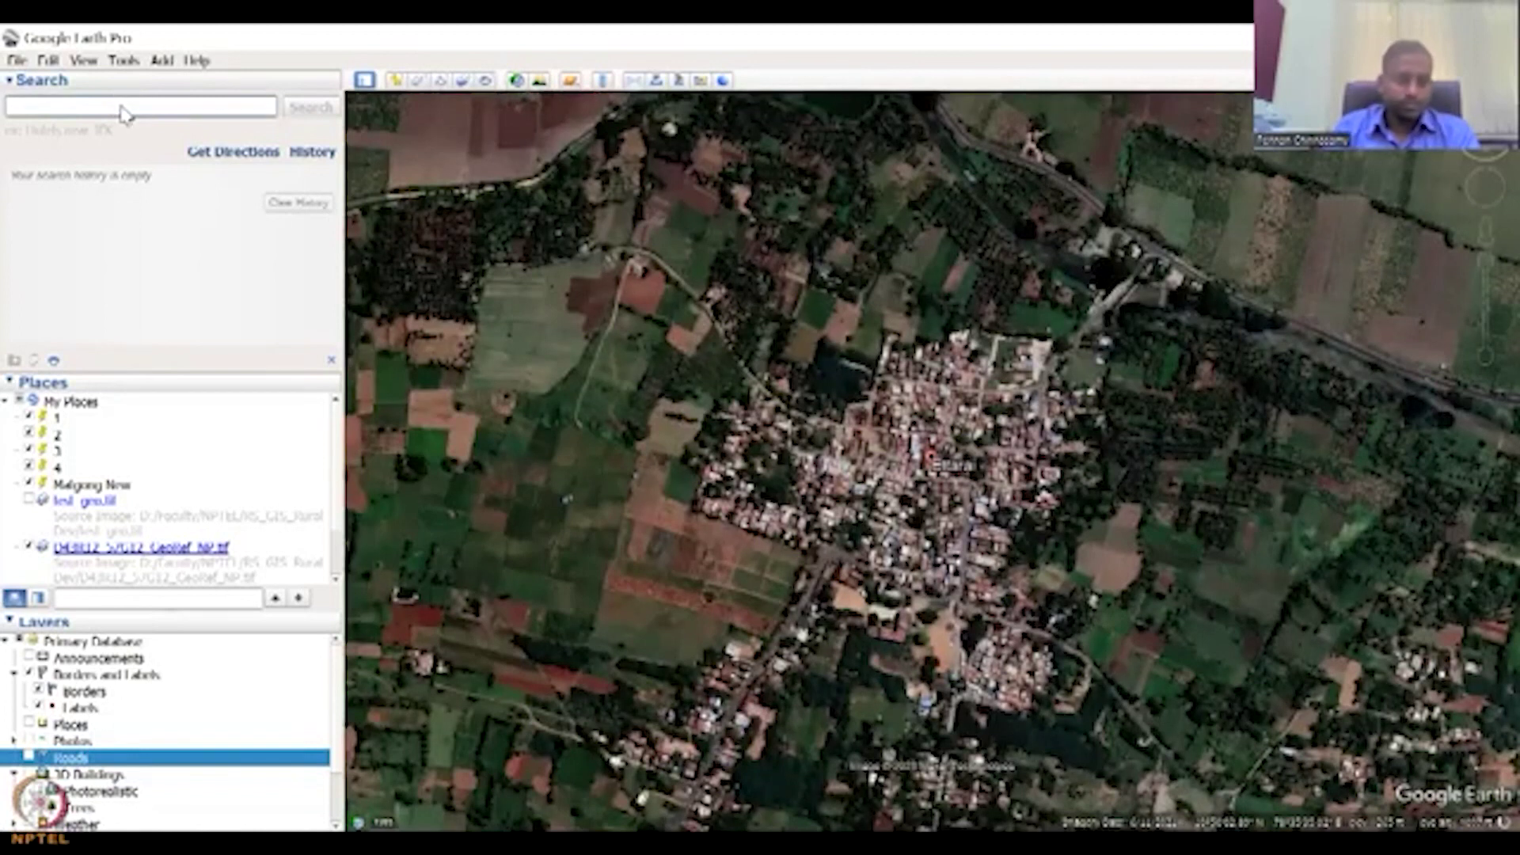
# Search for ettarai again using the suggested Ettarai, Tamil Nadu location
pyautogui.write('ettarai')
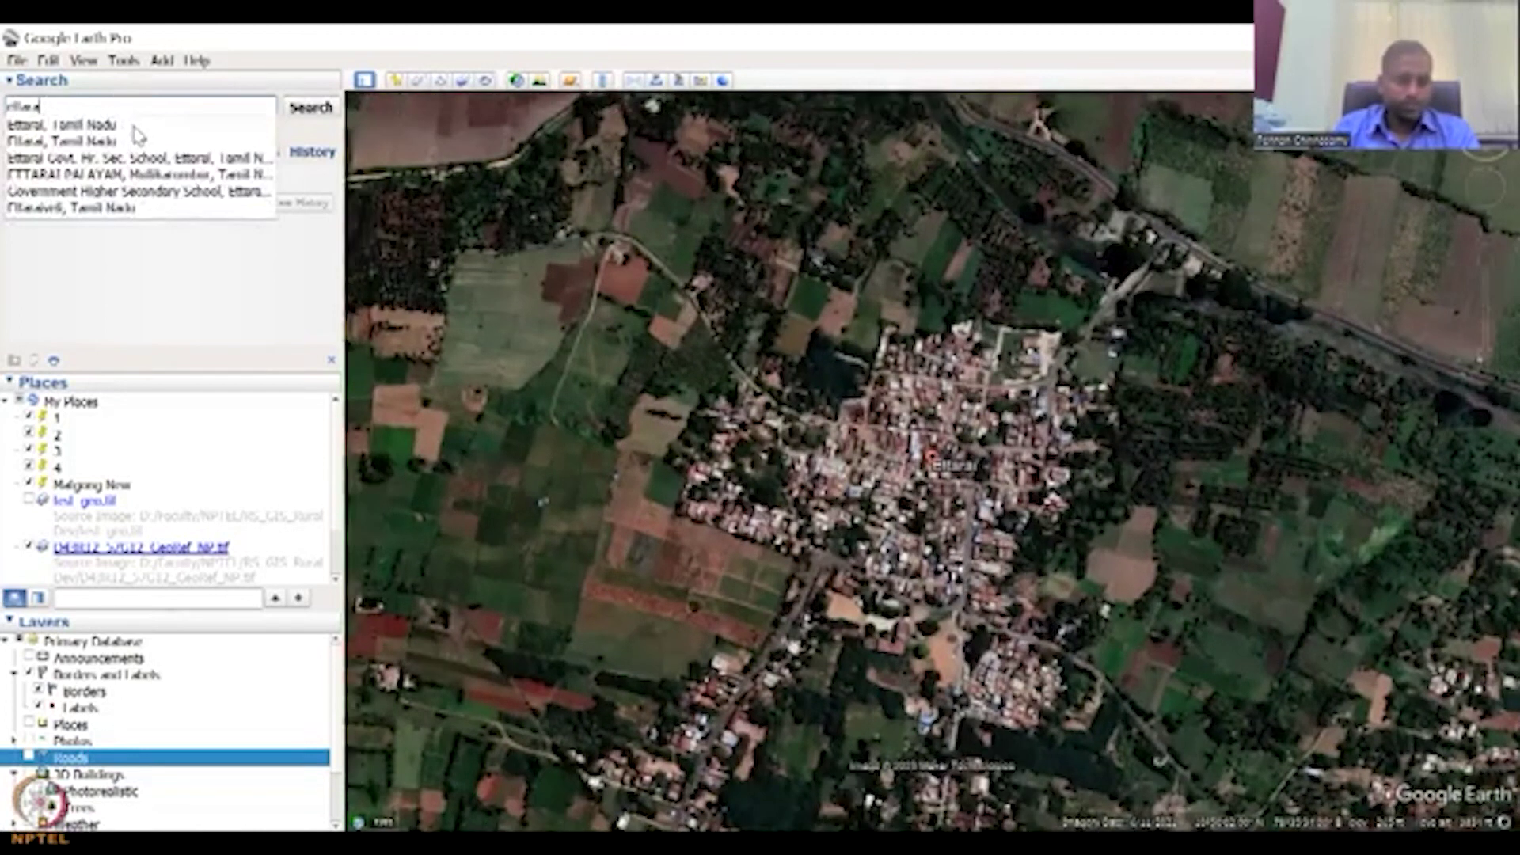
pyautogui.click(132, 128)
pyautogui.click(302, 110)
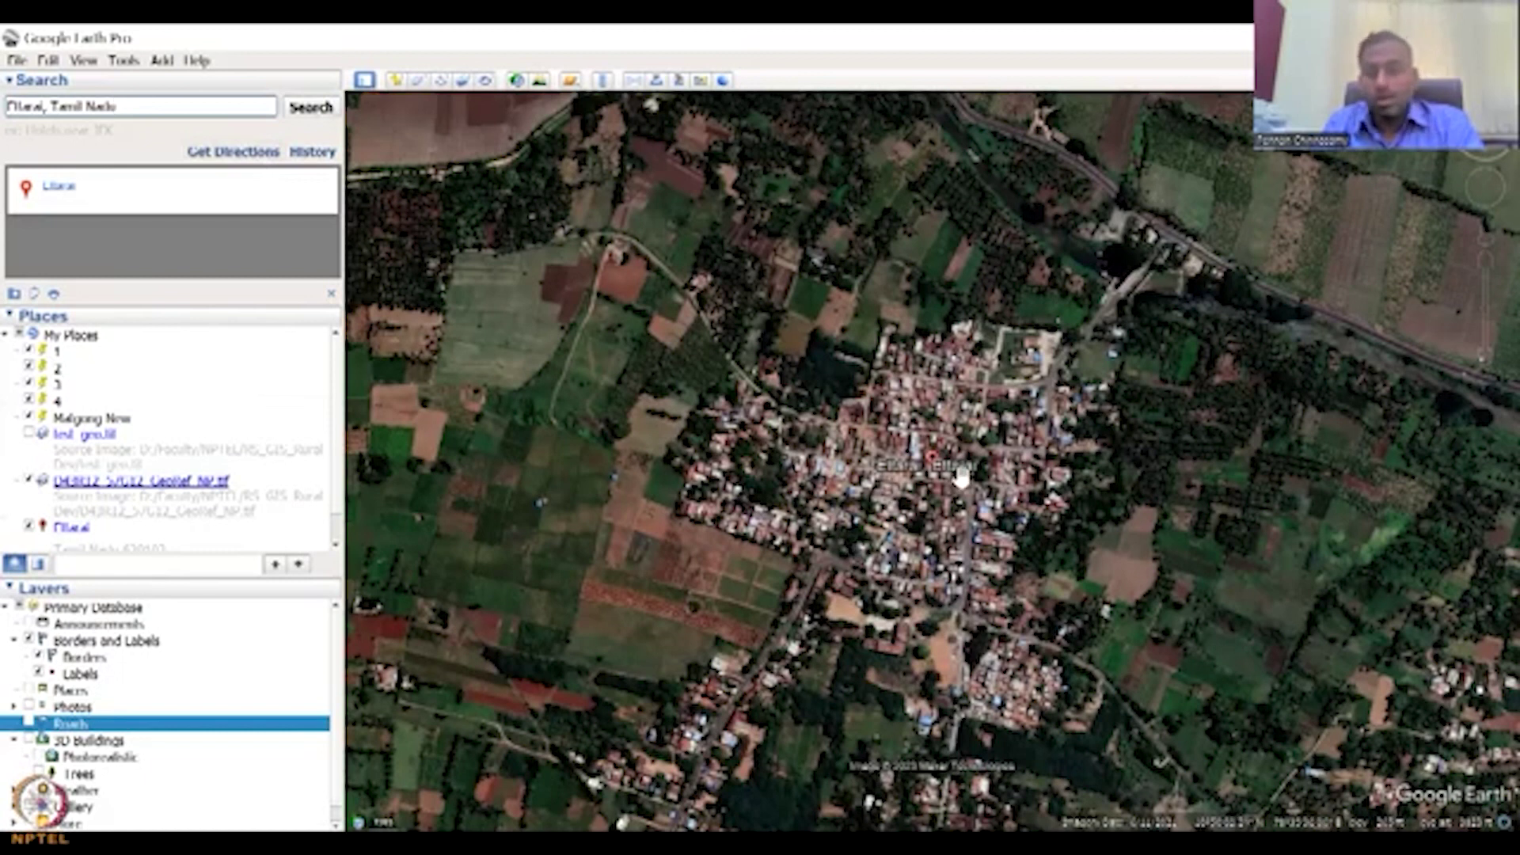
# Reset the tilt of the close-up view of Ettarai's houses so it looks straight down
pyautogui.scroll(2, 962, 475)
pyautogui.scroll(2, 962, 475)
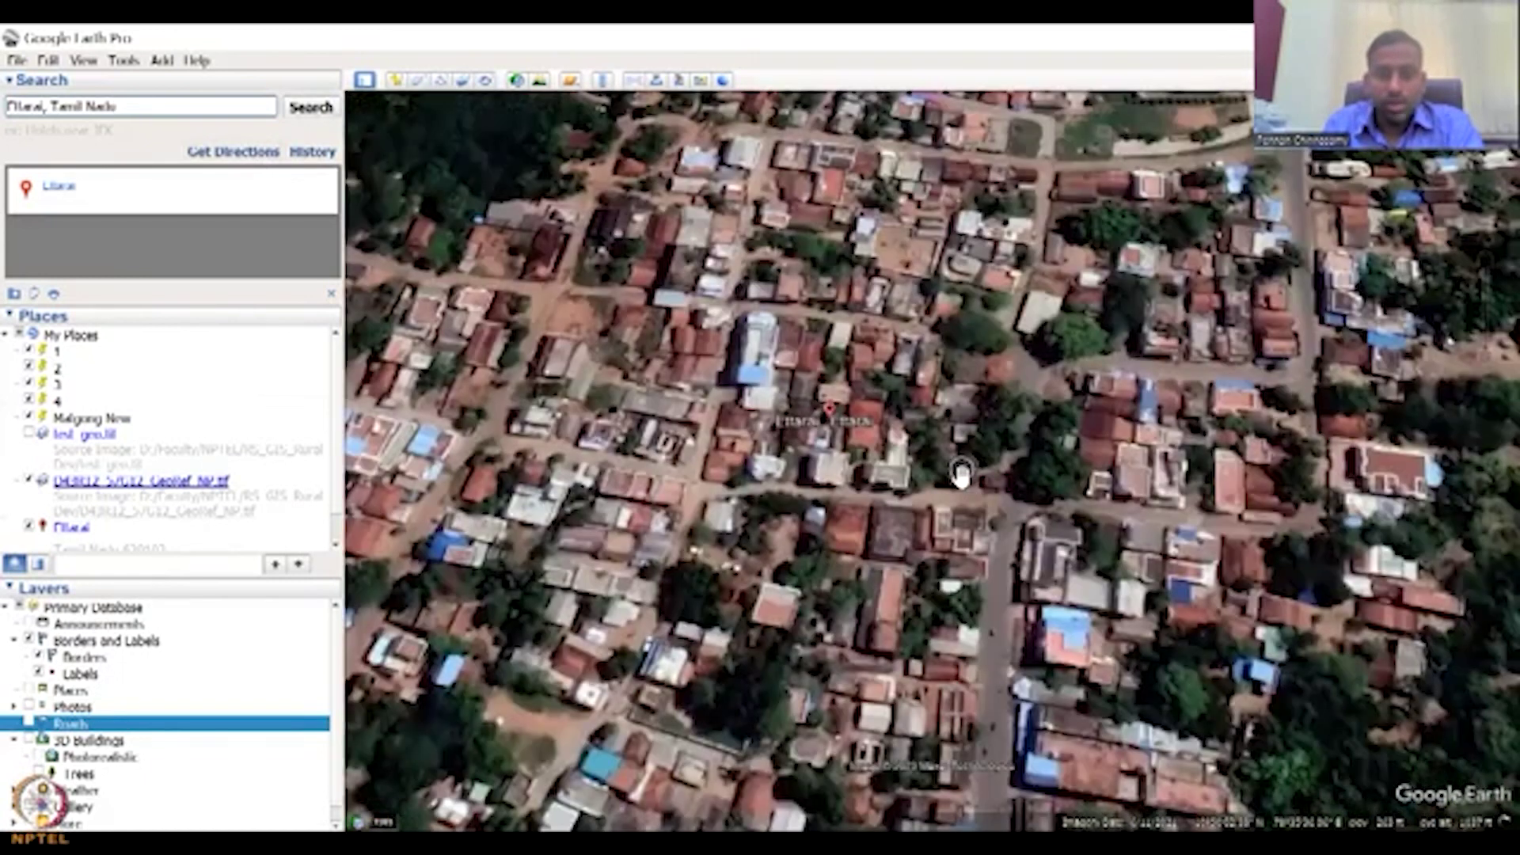
pyautogui.scroll(1, 960, 474)
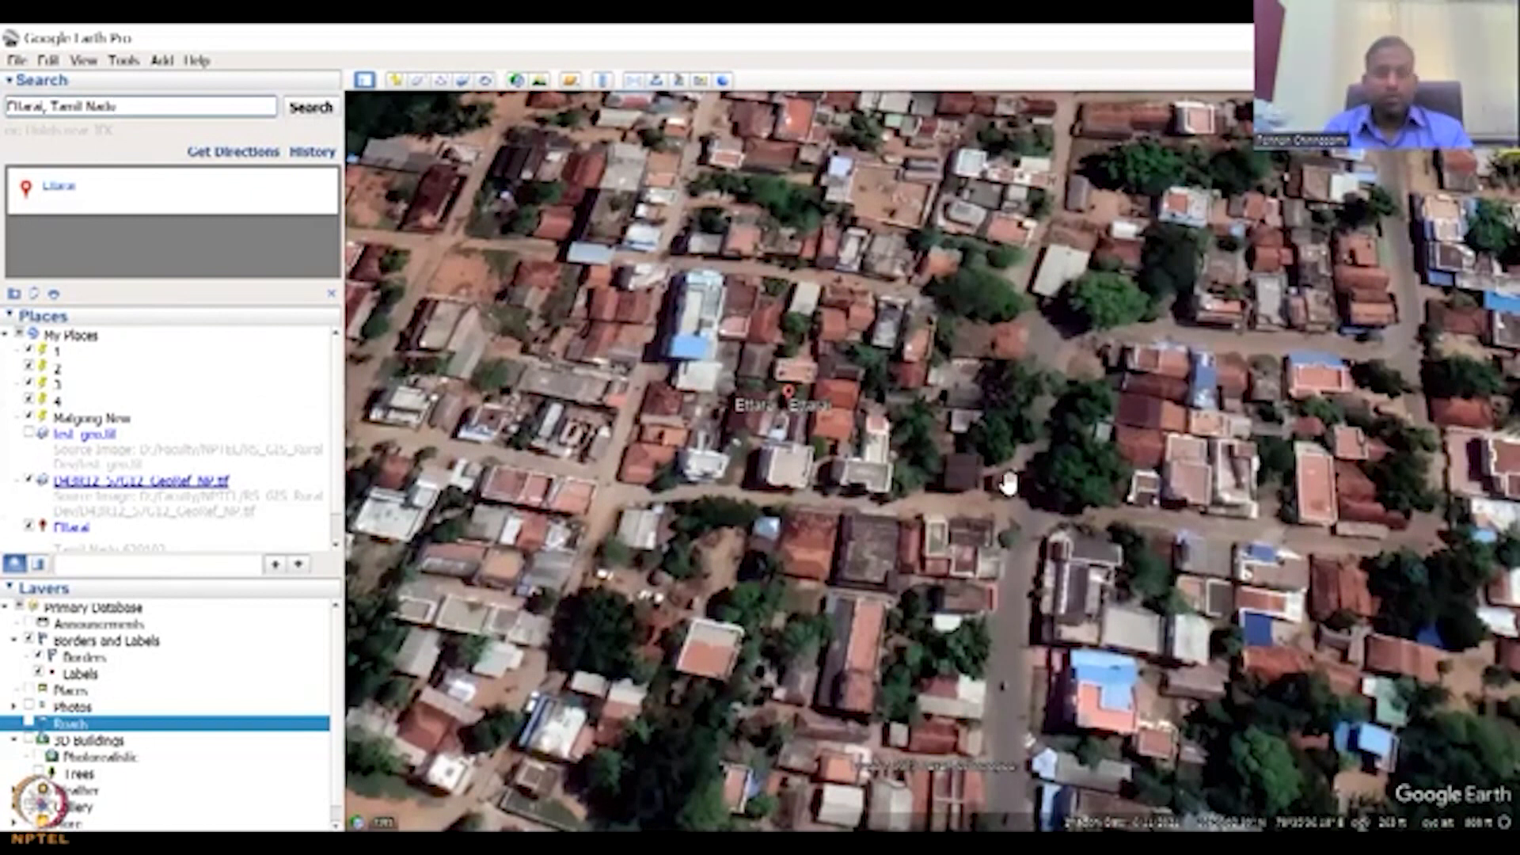
pyautogui.click(80, 62)
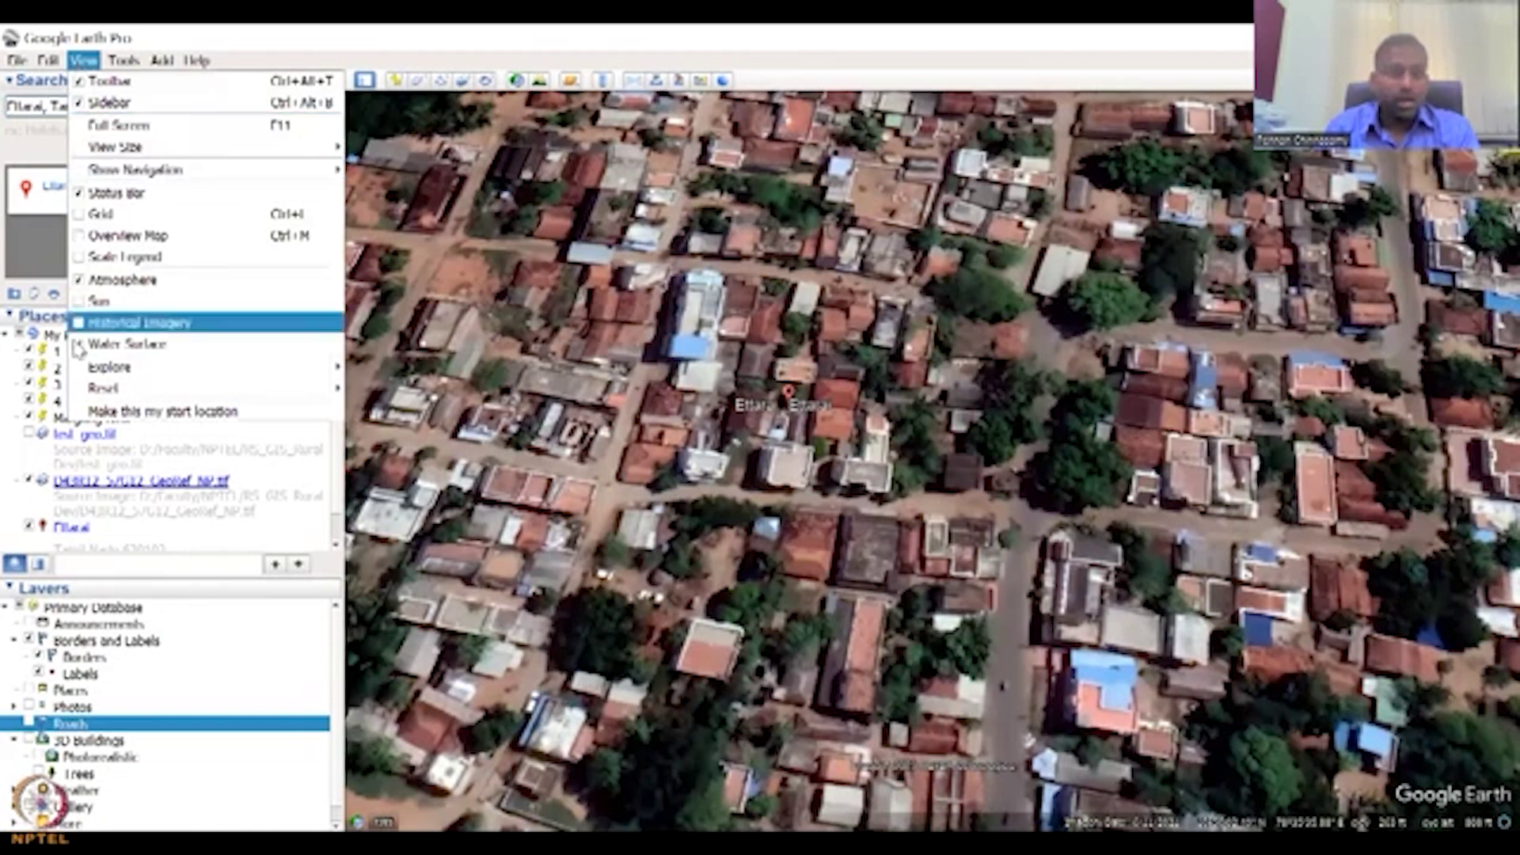
pyautogui.moveTo(105, 390)
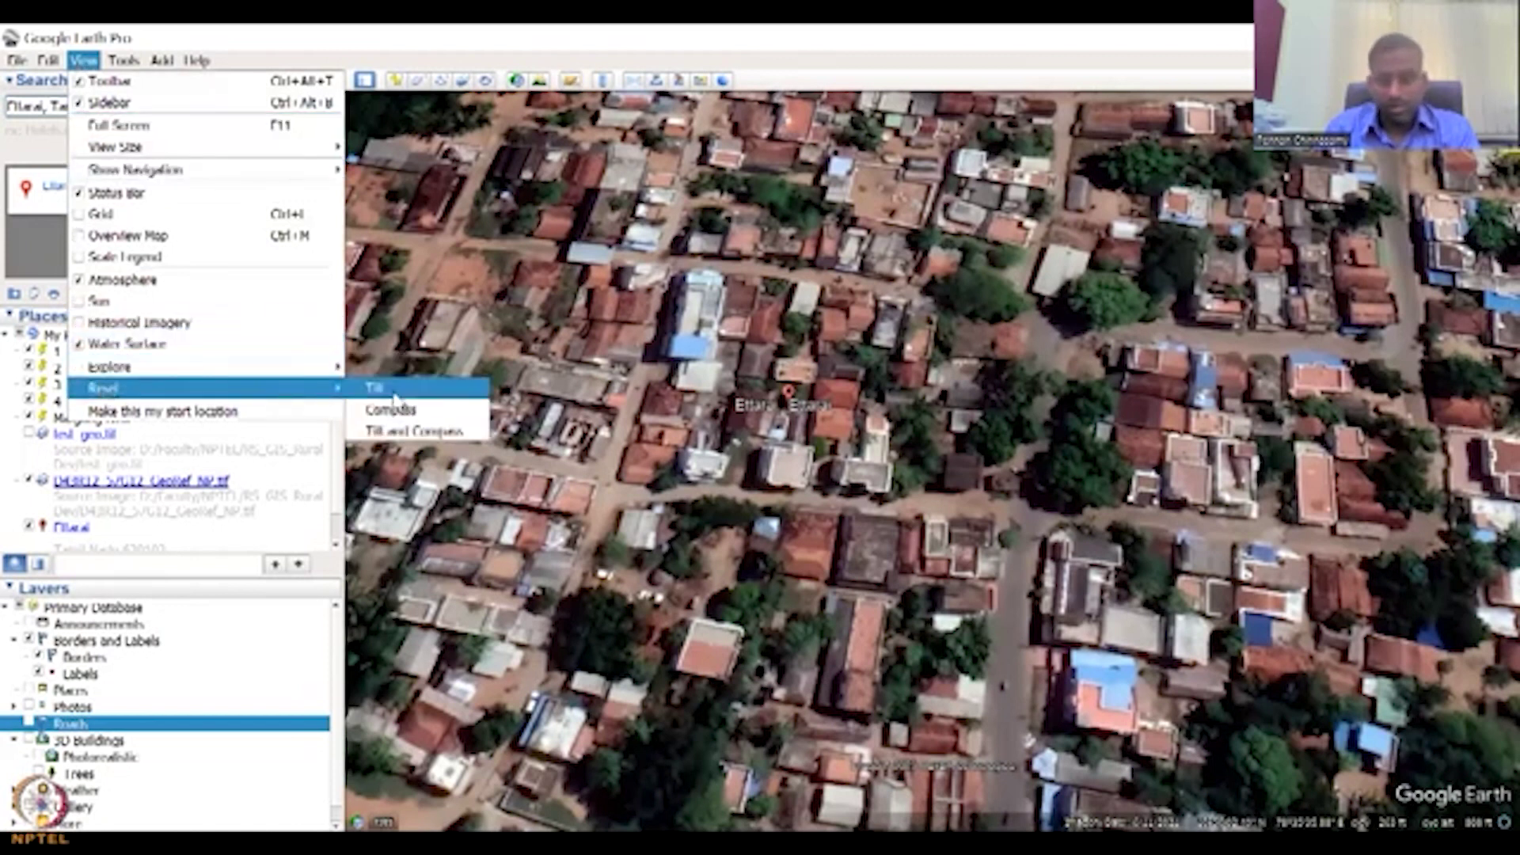
pyautogui.click(393, 400)
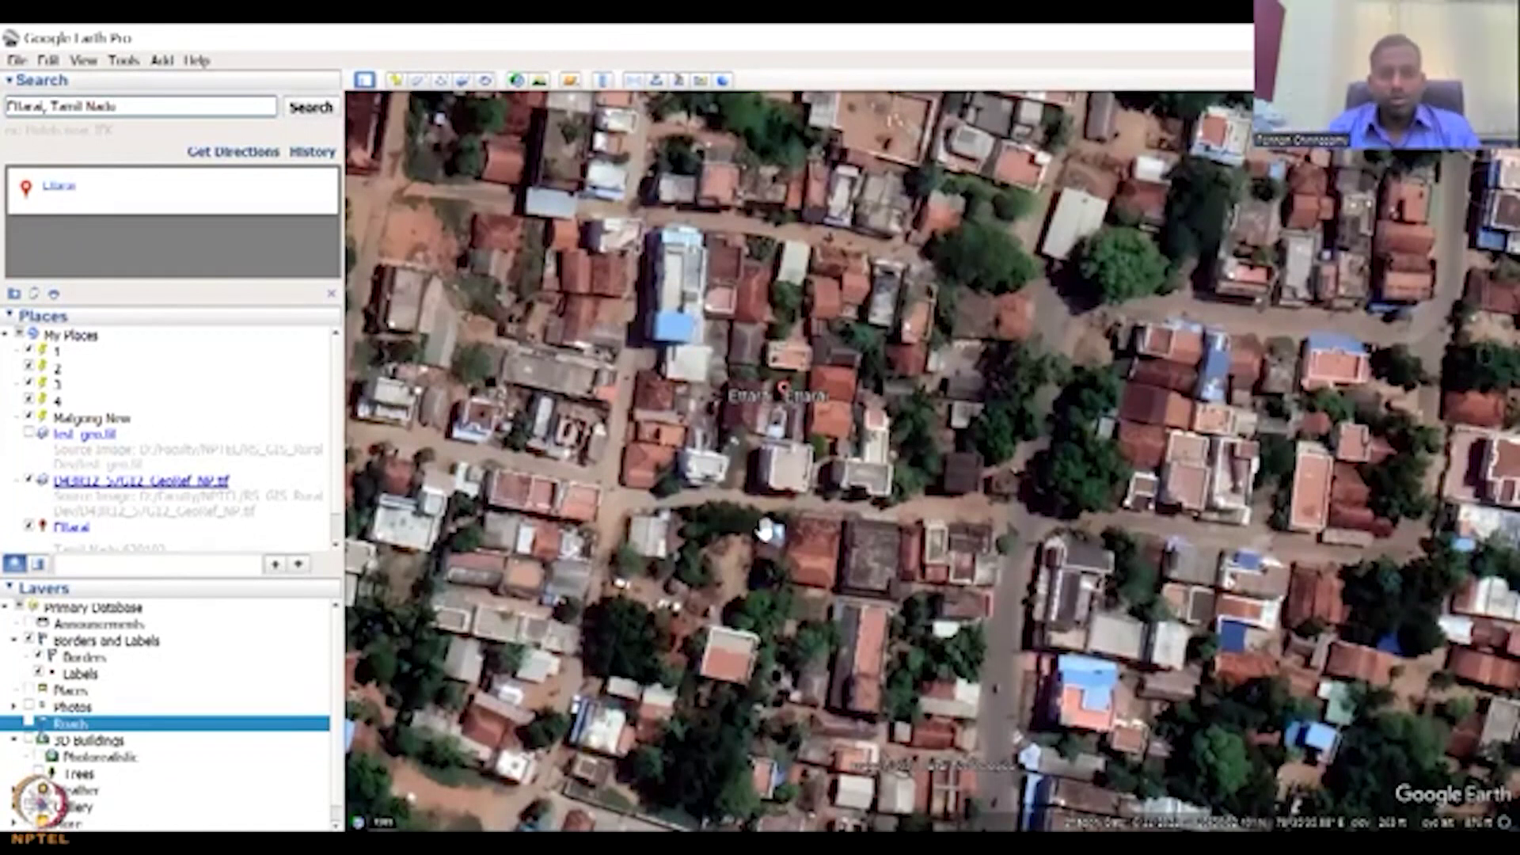
# Examine Ettarai's settlement layout, its southern open grounds and the neighbouring fields from overhead
pyautogui.scroll(-3, 475, 440)
pyautogui.scroll(-3, 780, 491)
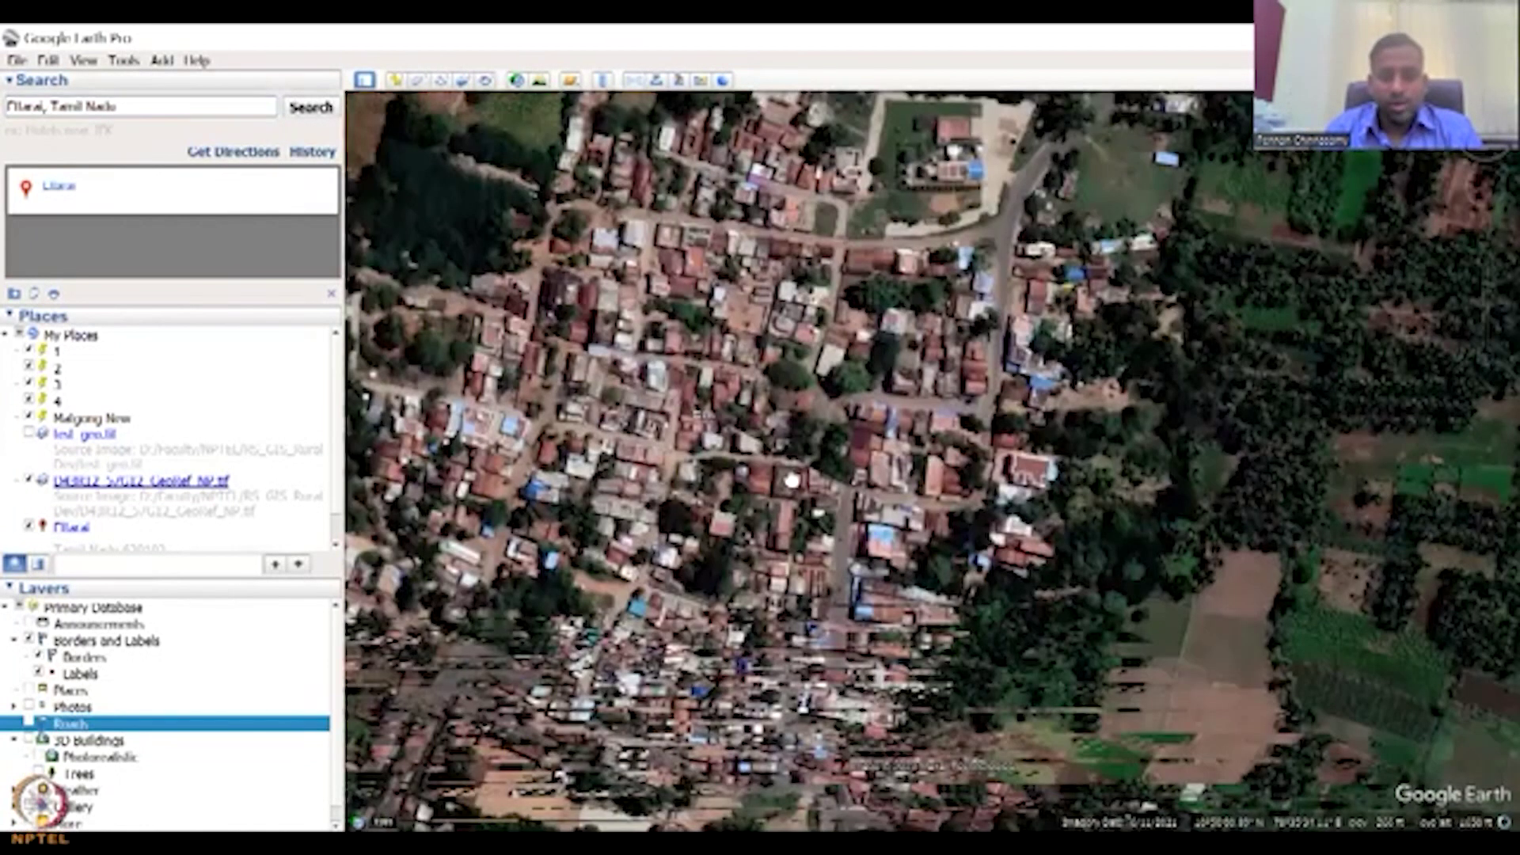
pyautogui.moveTo(668, 516); pyautogui.dragTo(824, 238)
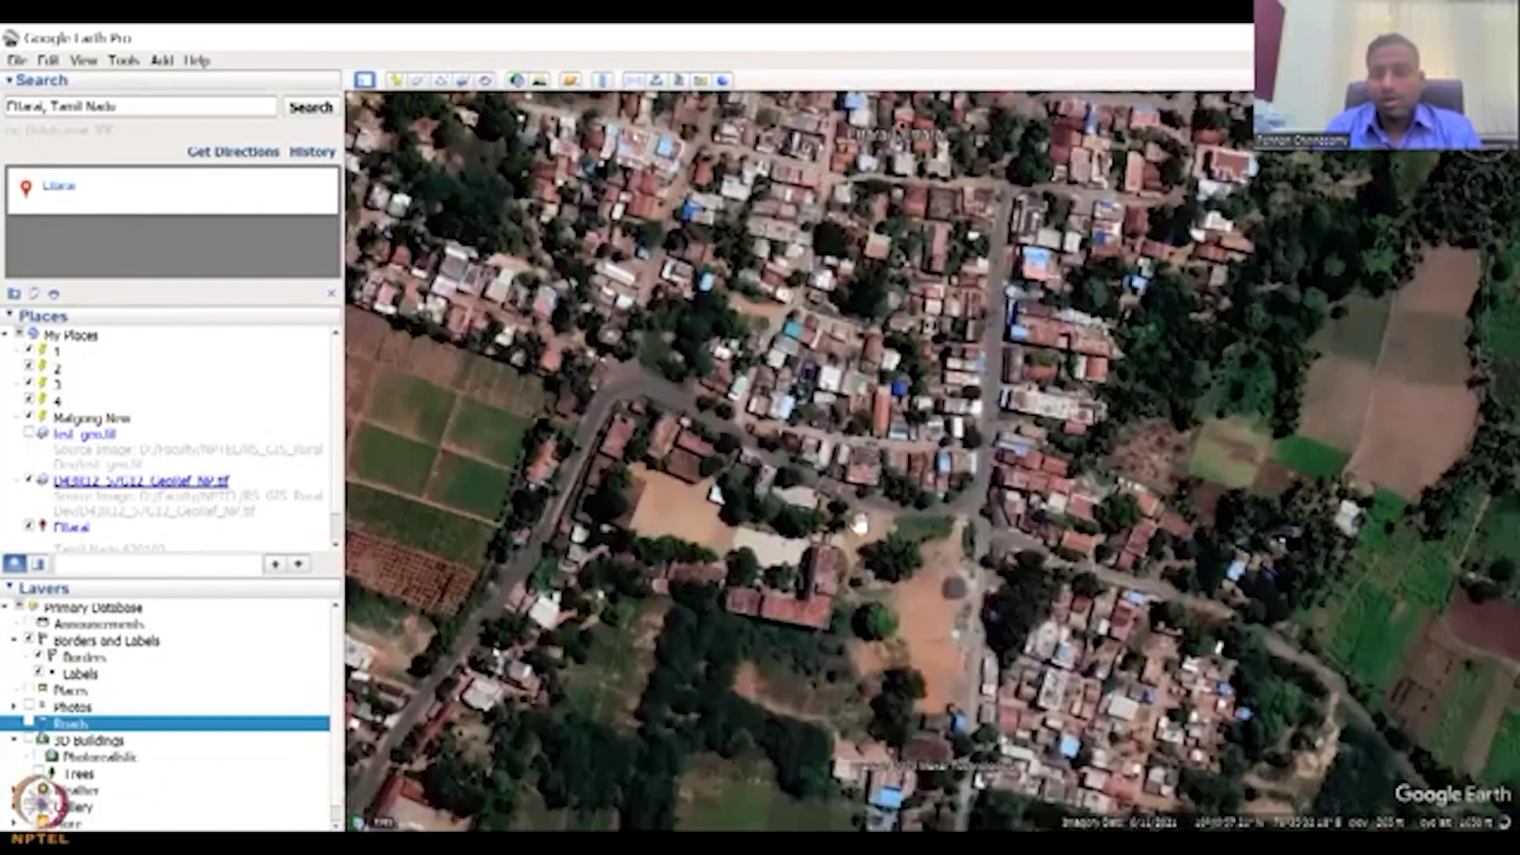
pyautogui.scroll(-3, 800, 713)
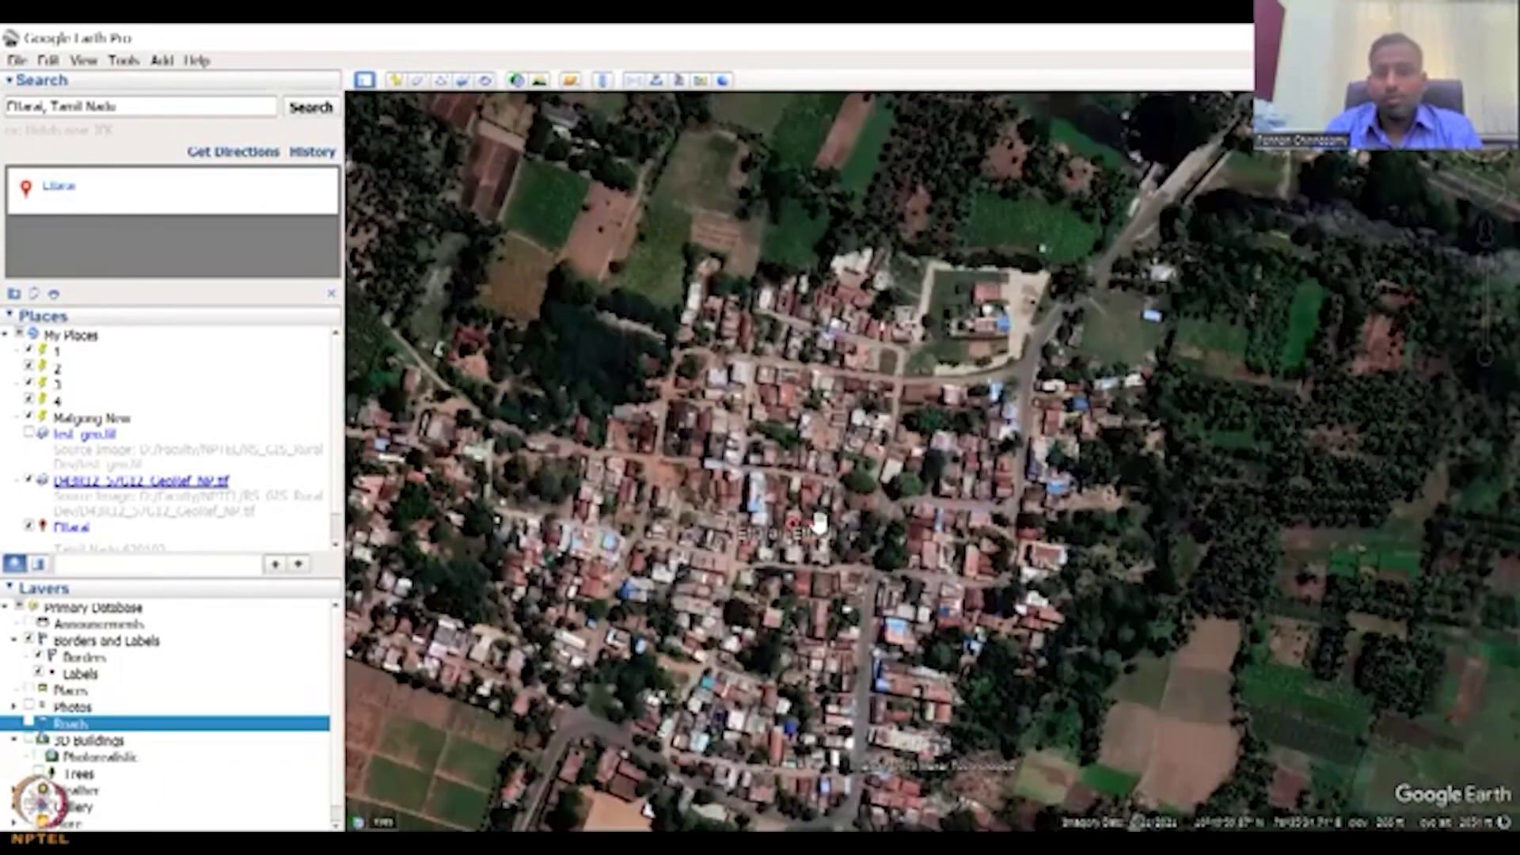
pyautogui.moveTo(600, 586); pyautogui.dragTo(760, 477)
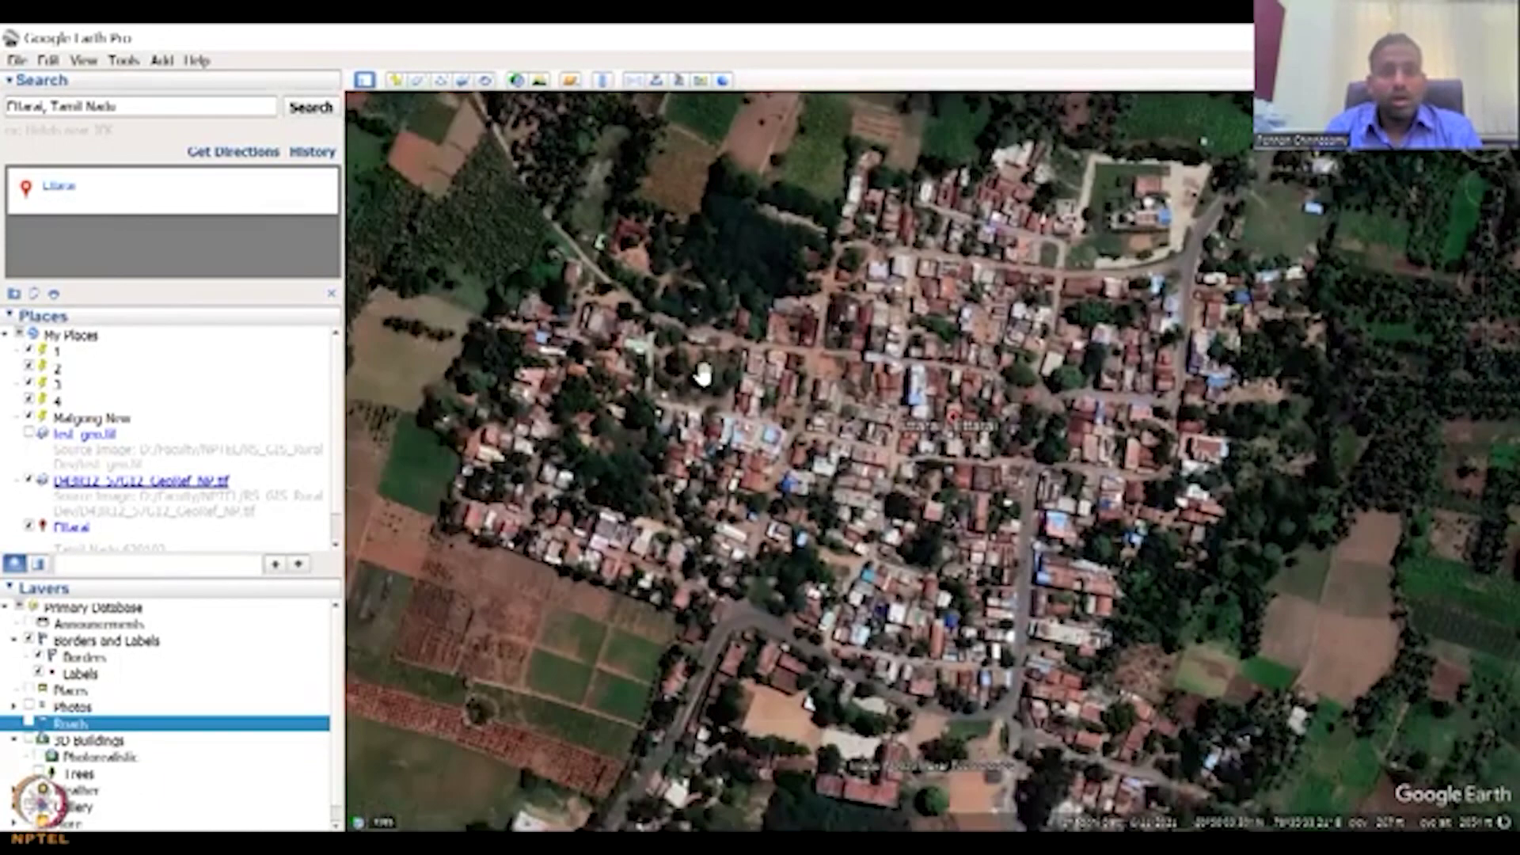
pyautogui.moveTo(703, 376); pyautogui.dragTo(607, 501)
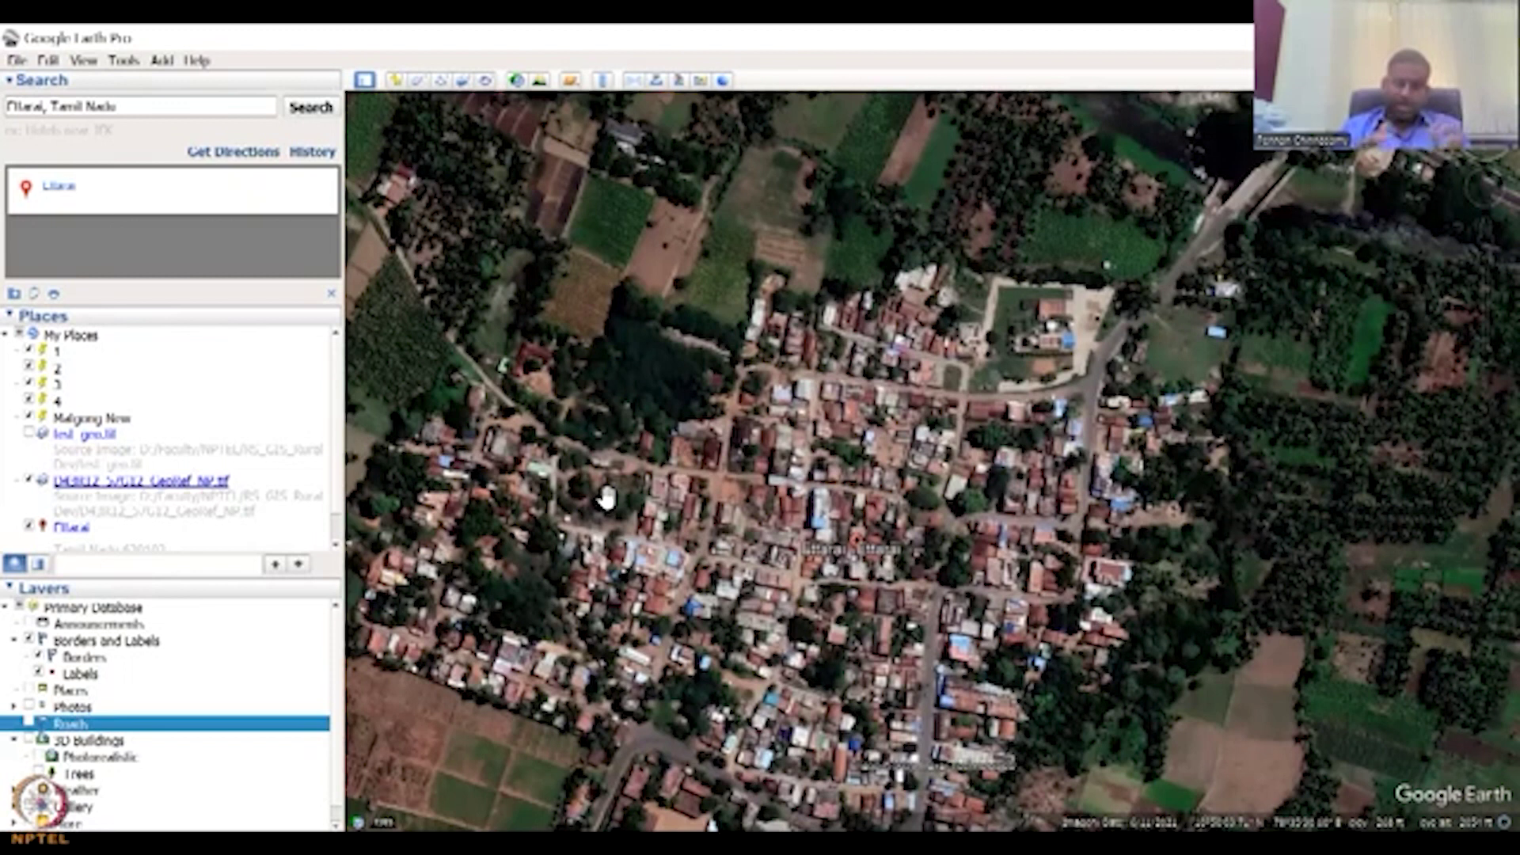
# Open Roads_D43R12.shp from the GIS folder, filtering the files to the ESRI Shape (*.shp) type
pyautogui.click(17, 61)
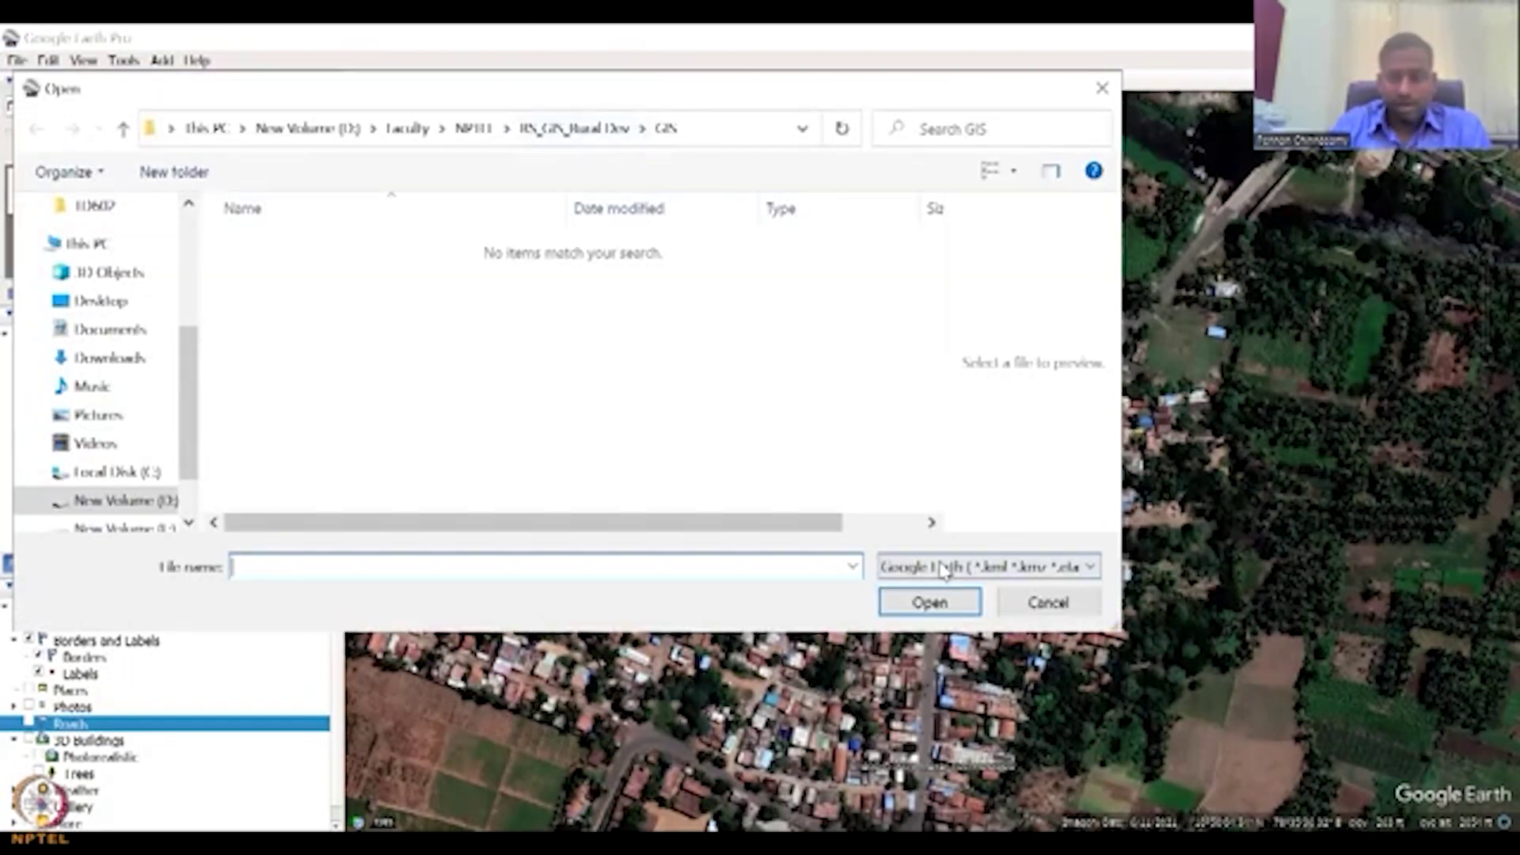
pyautogui.click(941, 566)
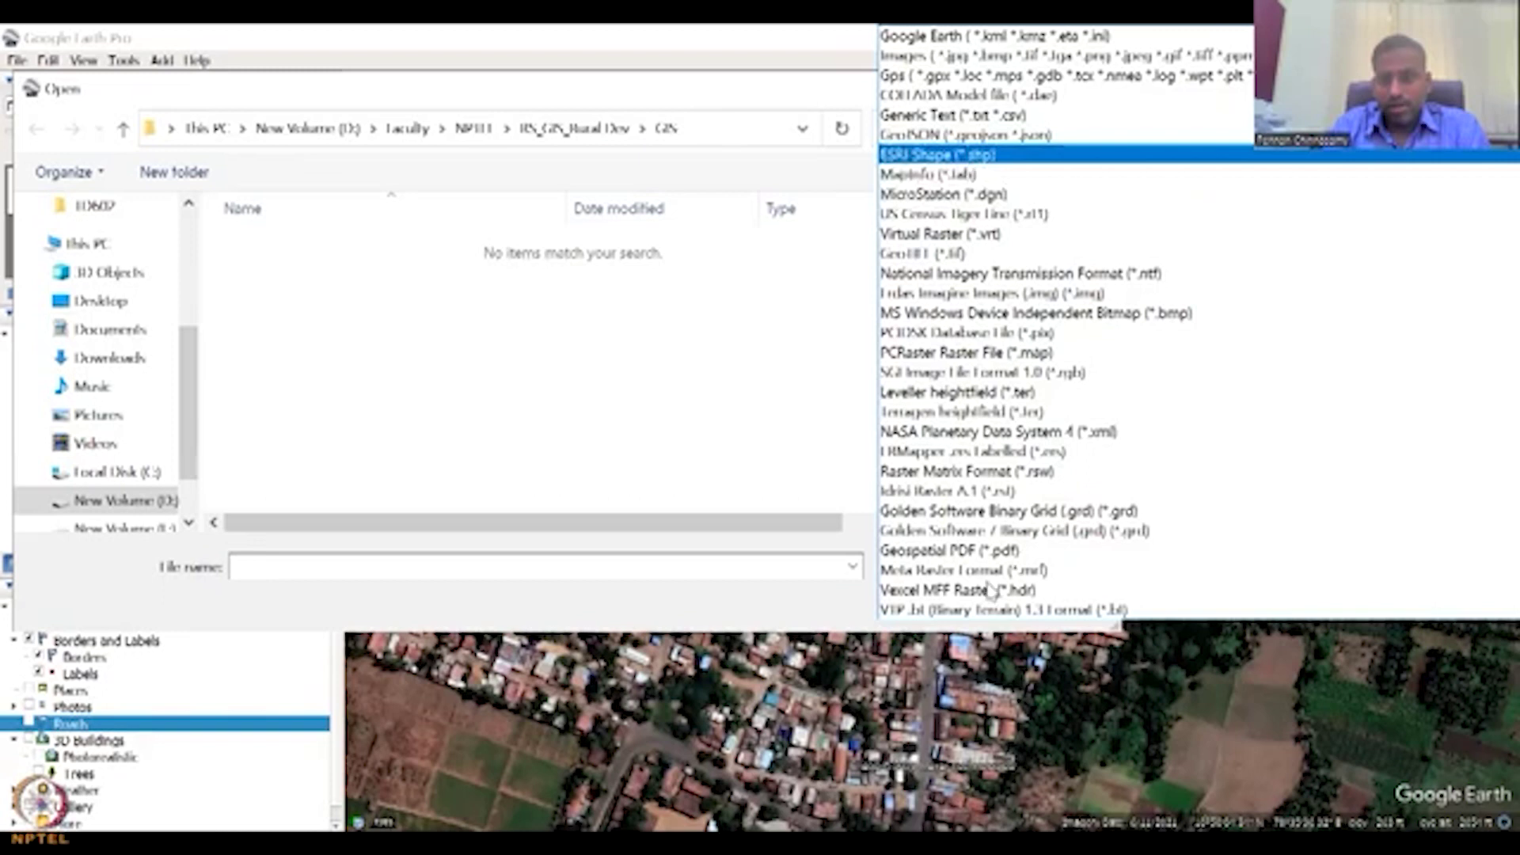
pyautogui.click(971, 159)
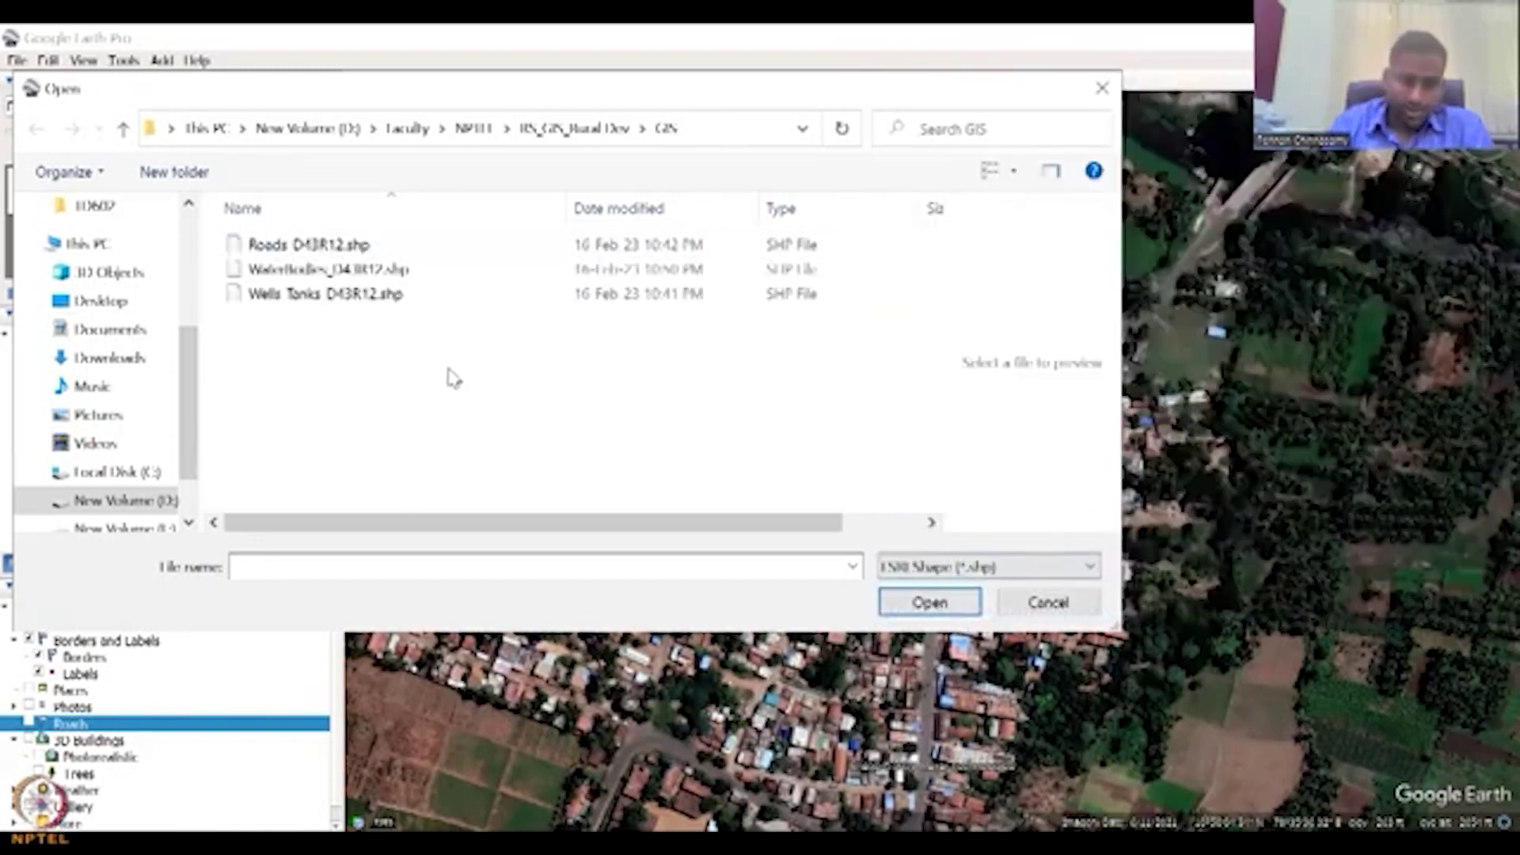
pyautogui.click(396, 245)
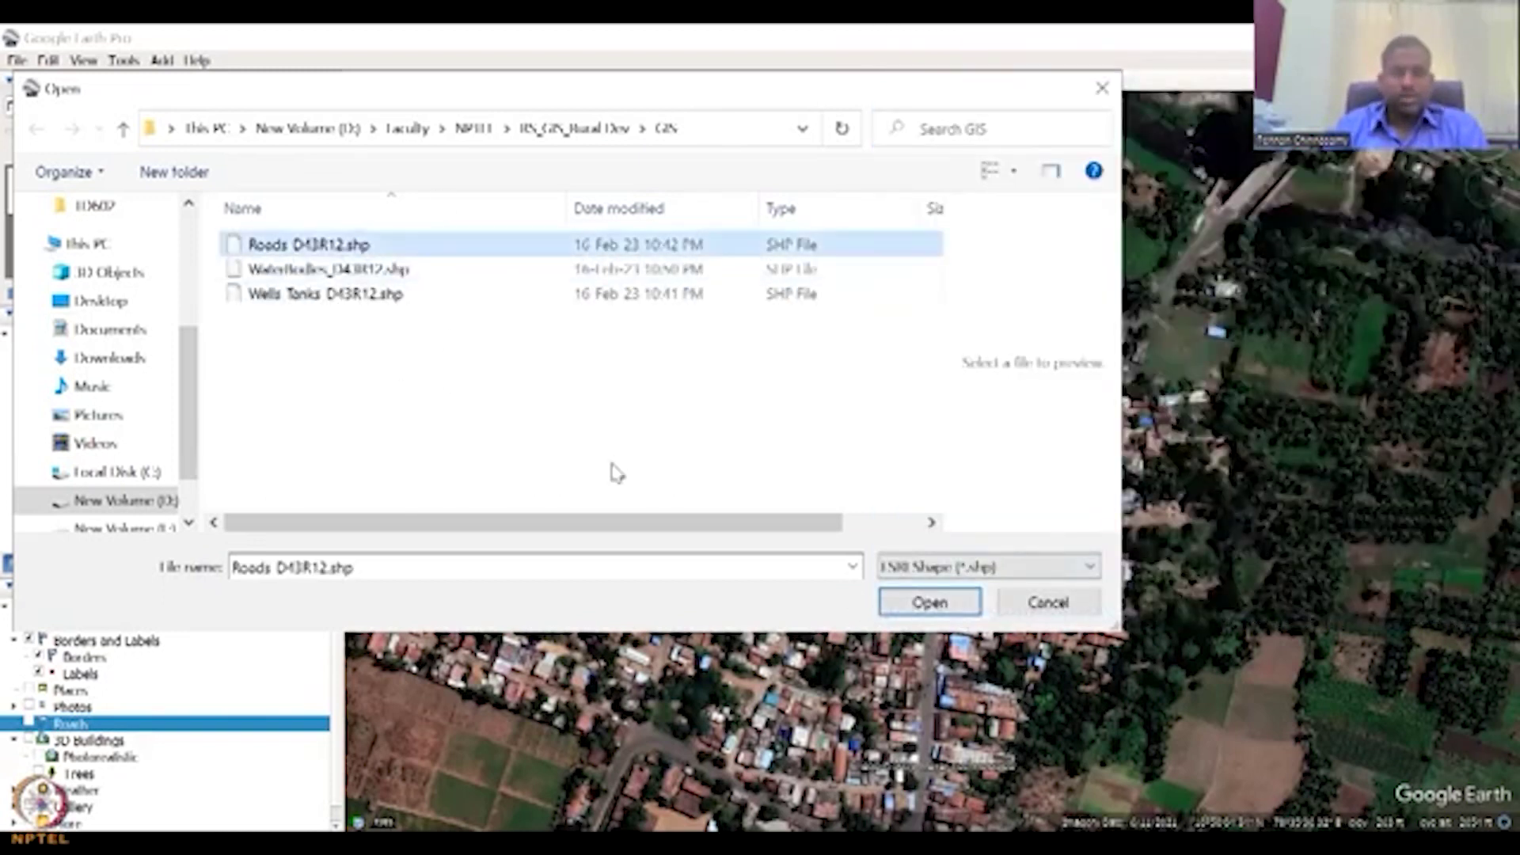
pyautogui.click(928, 604)
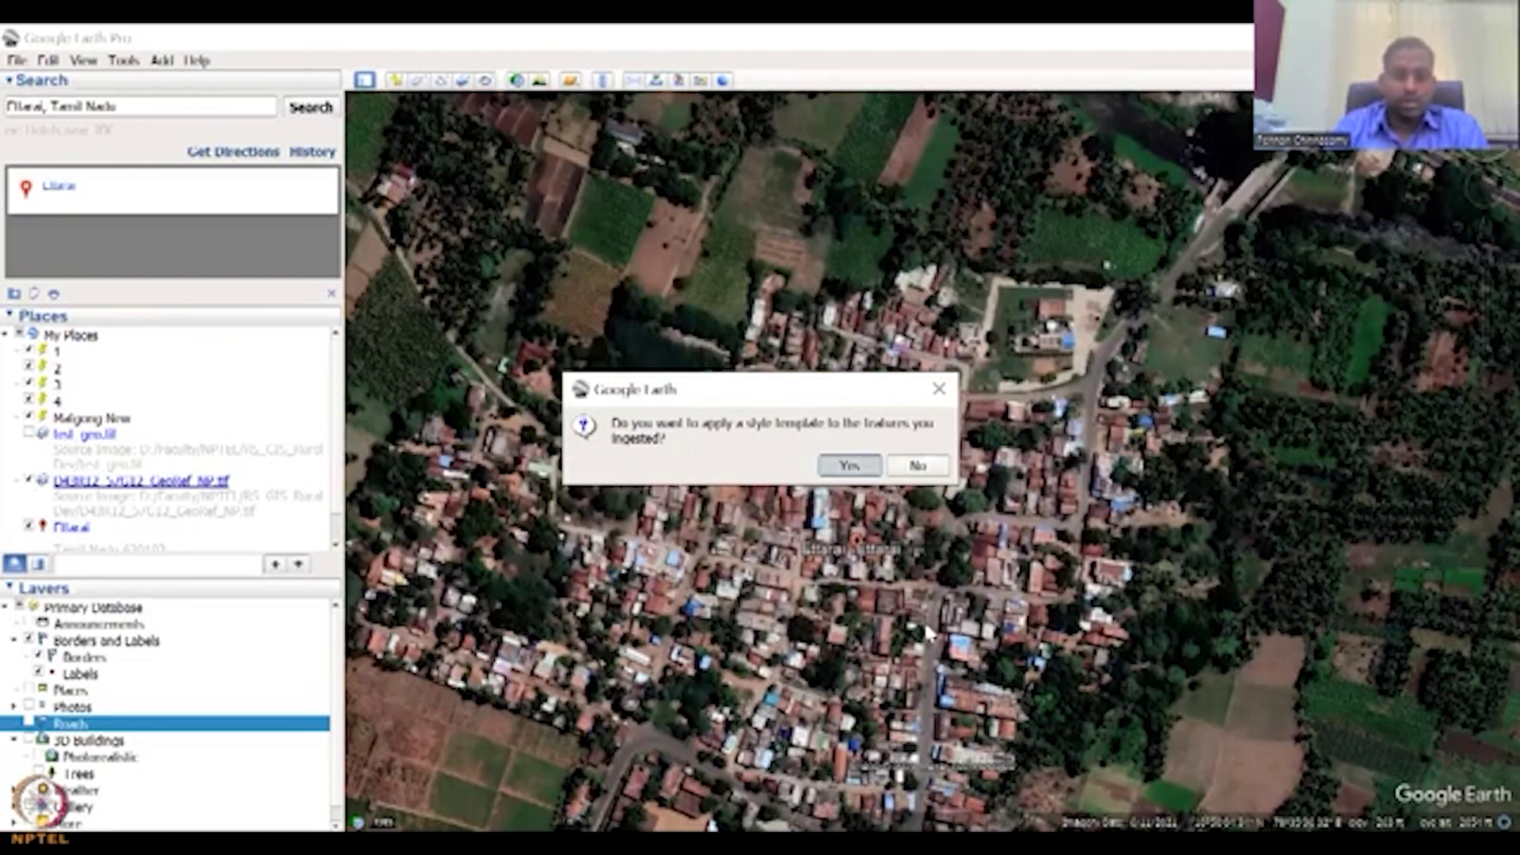
# Apply a style template with its default settings to the imported roads and save it as Roads_D43R12
pyautogui.press('Return')
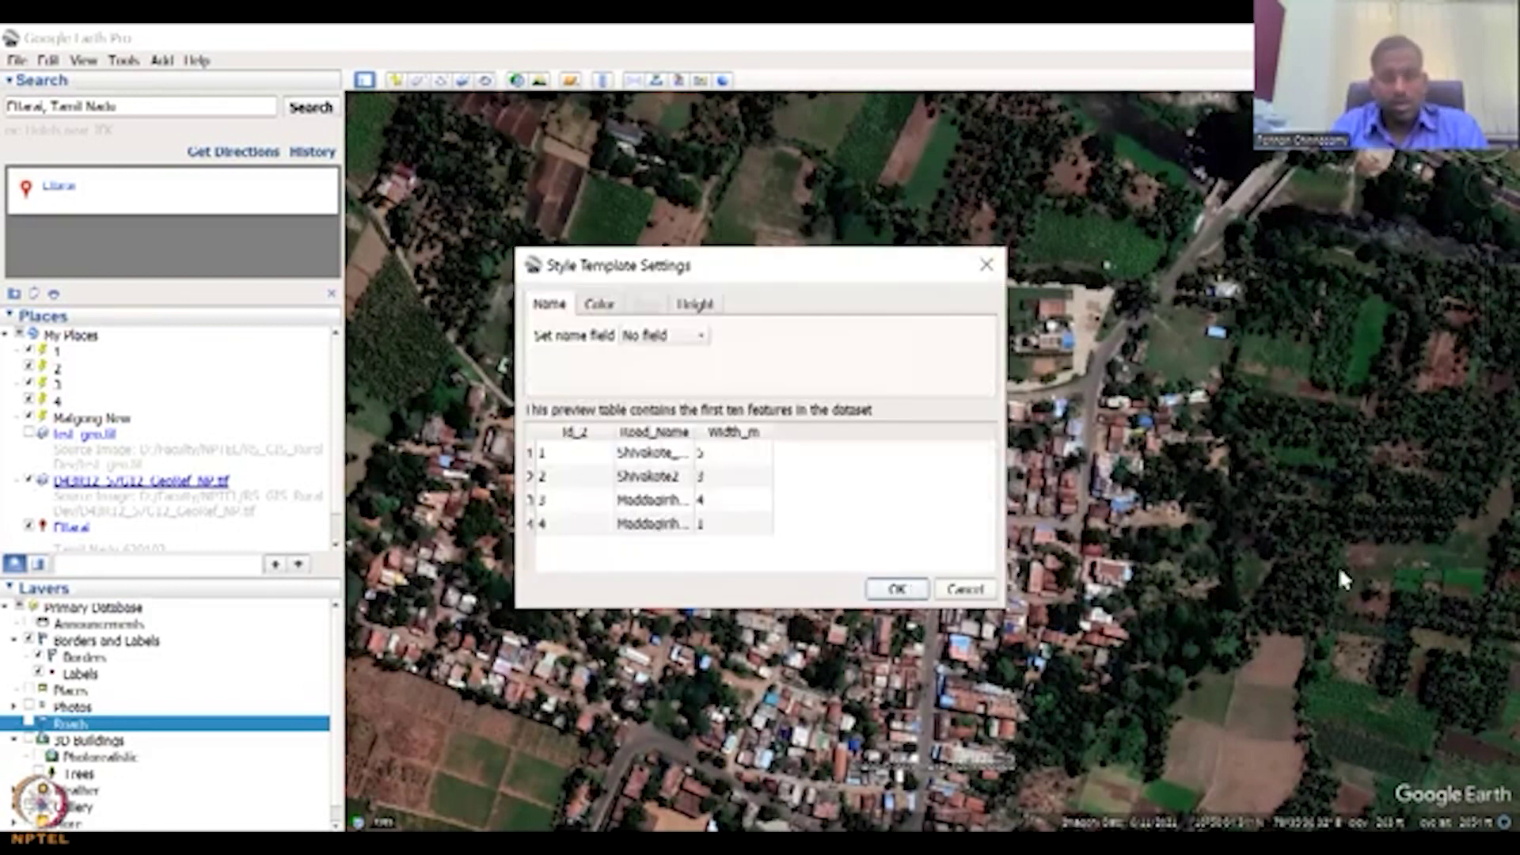
pyautogui.press('Return')
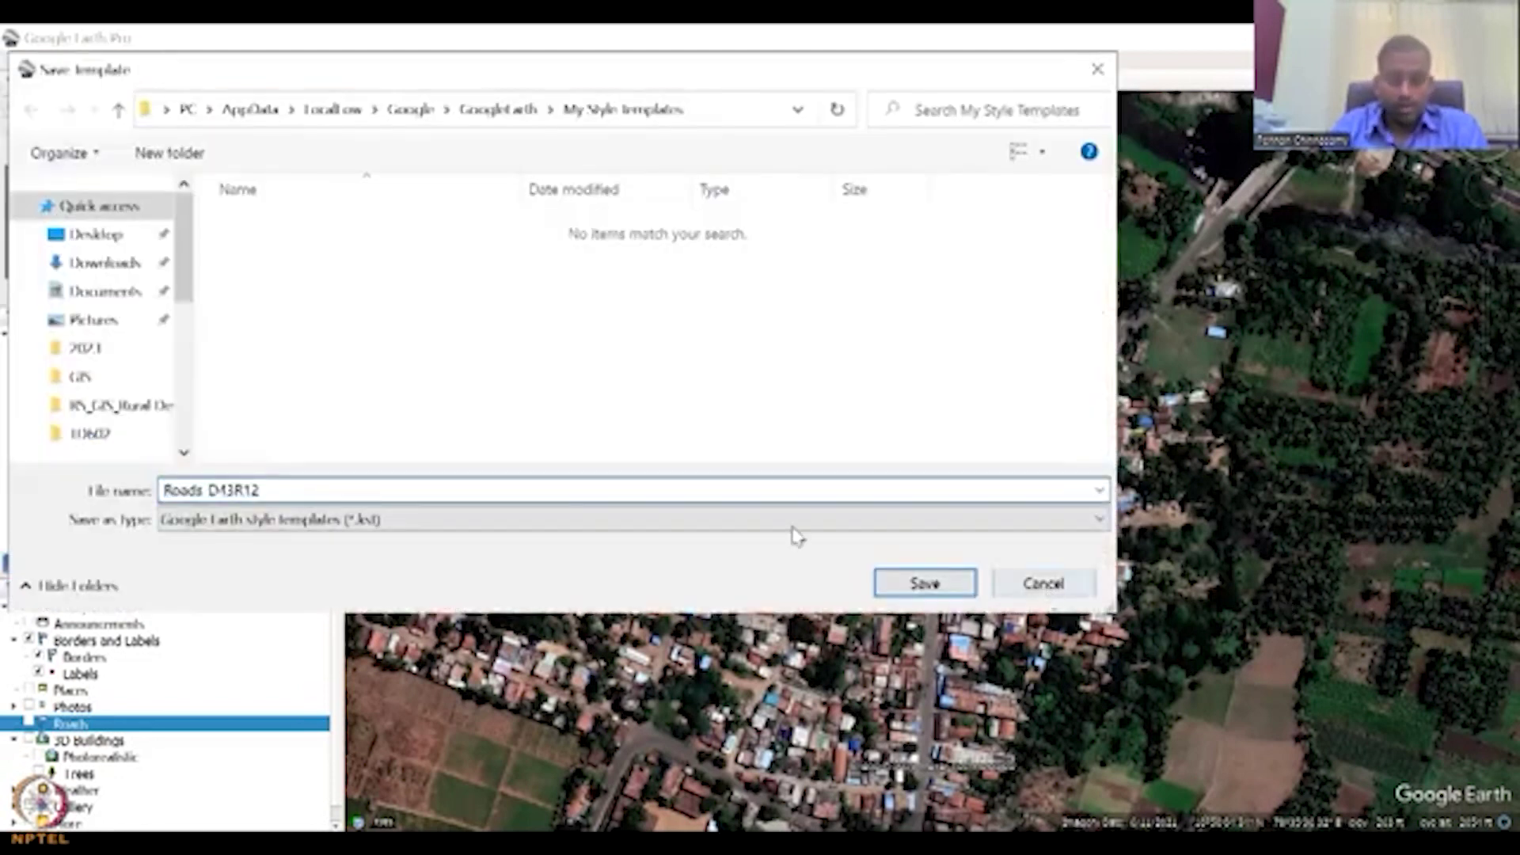
pyautogui.press('Return')
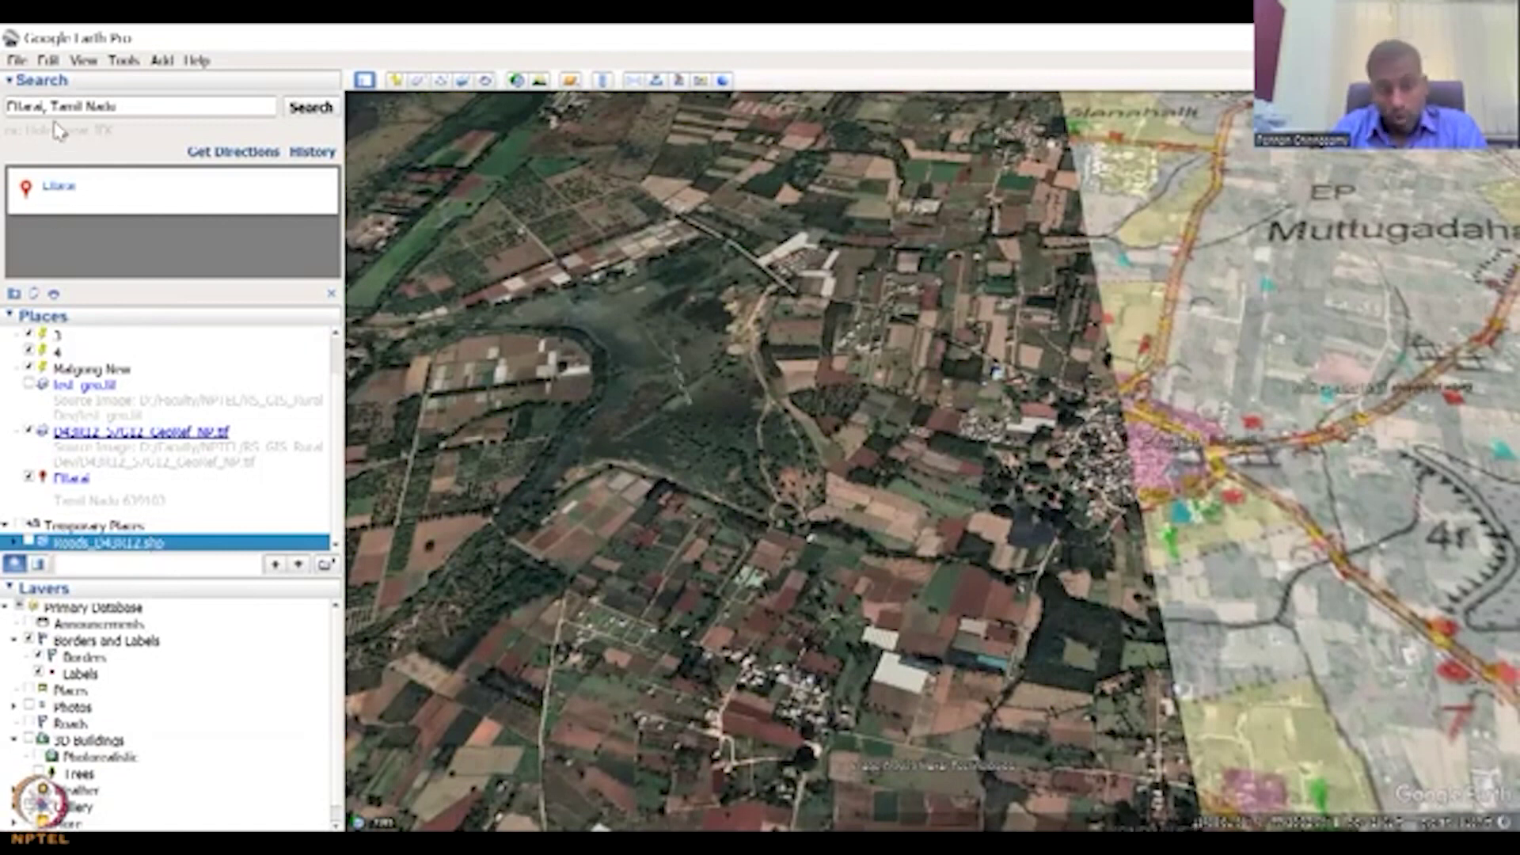
# Show the Roads_D43R12.shp layer and hide the D43R12_57G12_GeoRef_NP.tif map overlay to inspect the roads on the imagery
pyautogui.click(28, 542)
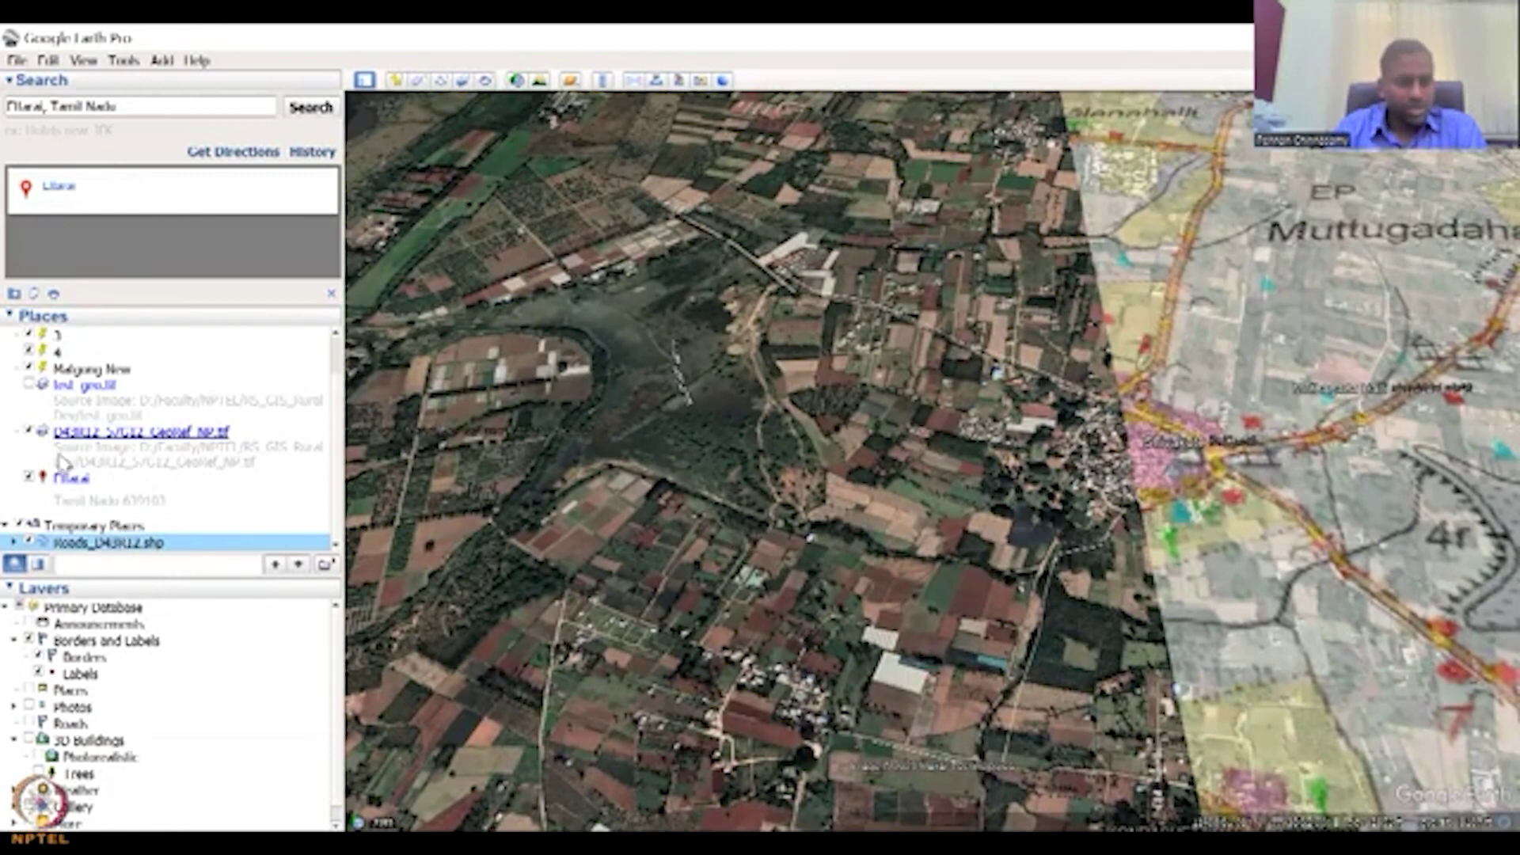
pyautogui.click(29, 432)
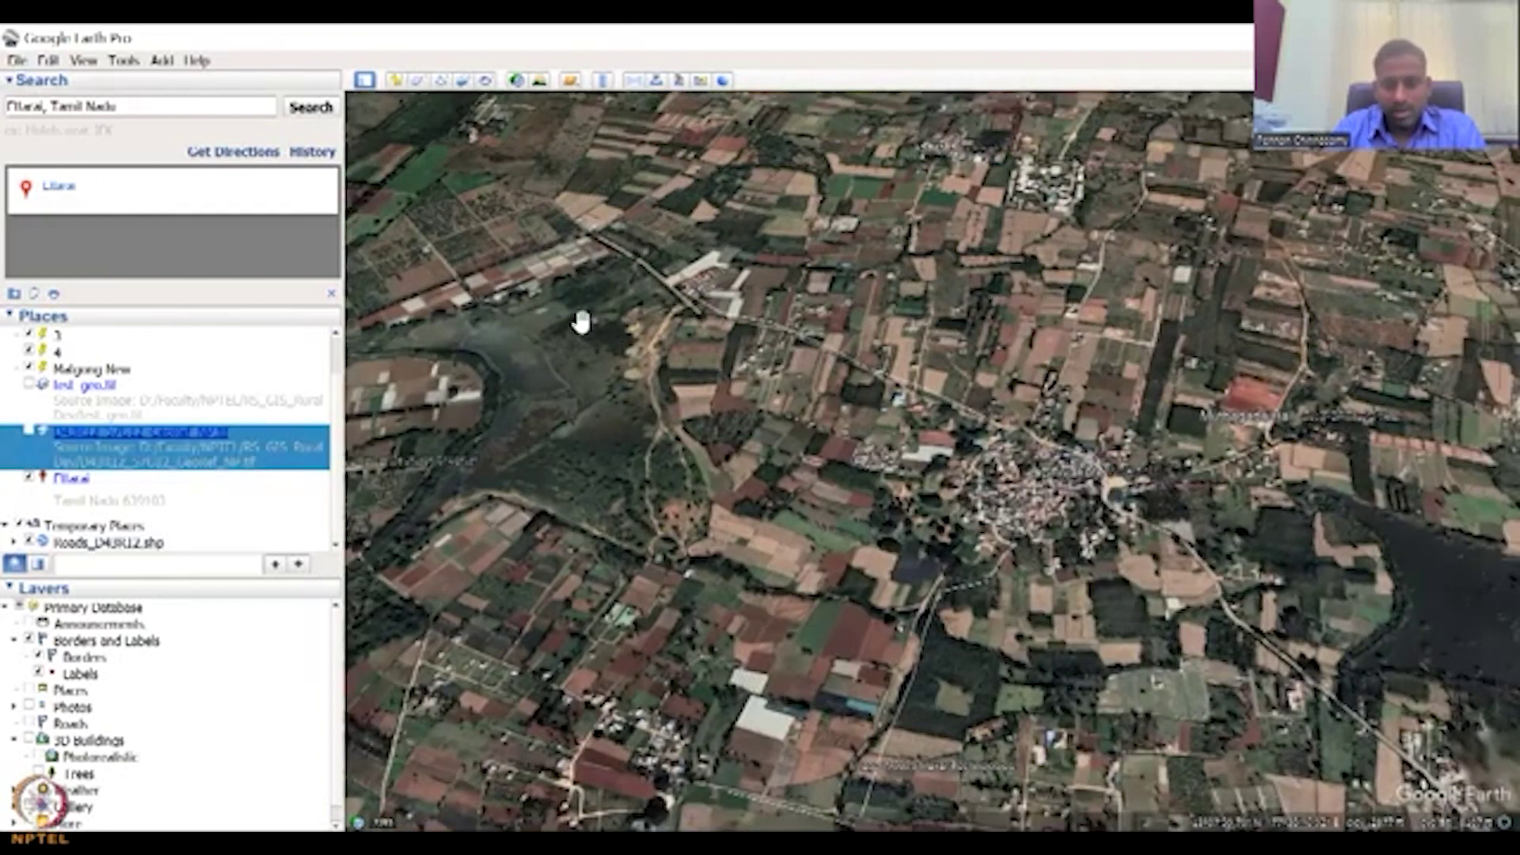
pyautogui.scroll(3, 683, 375)
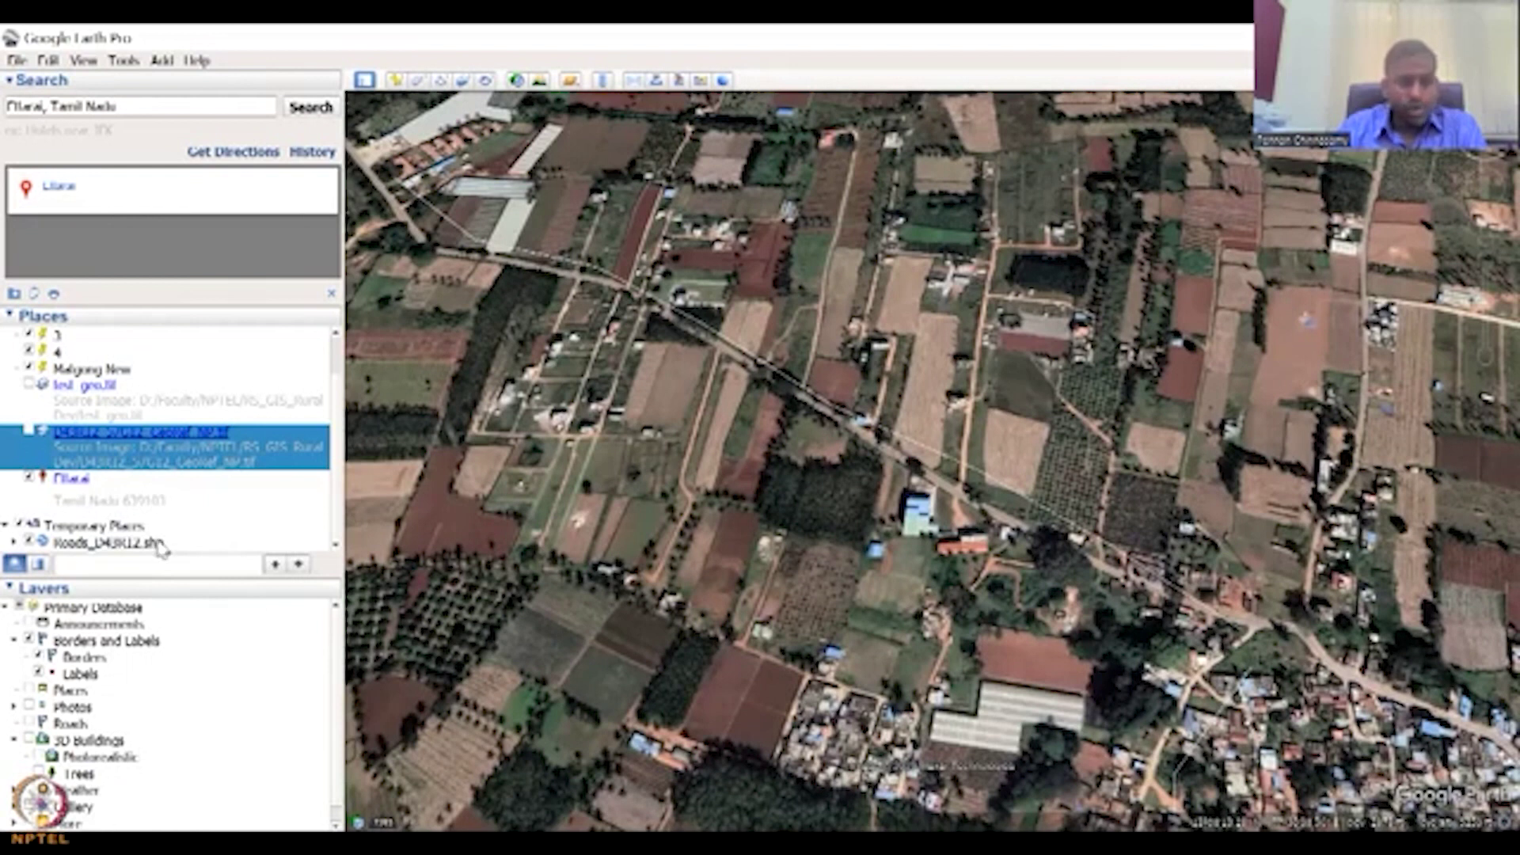
# Examine the style, color and view properties of the Roads_D43R12.shp folder without changing them
pyautogui.click(111, 543)
pyautogui.rightClick(159, 545)
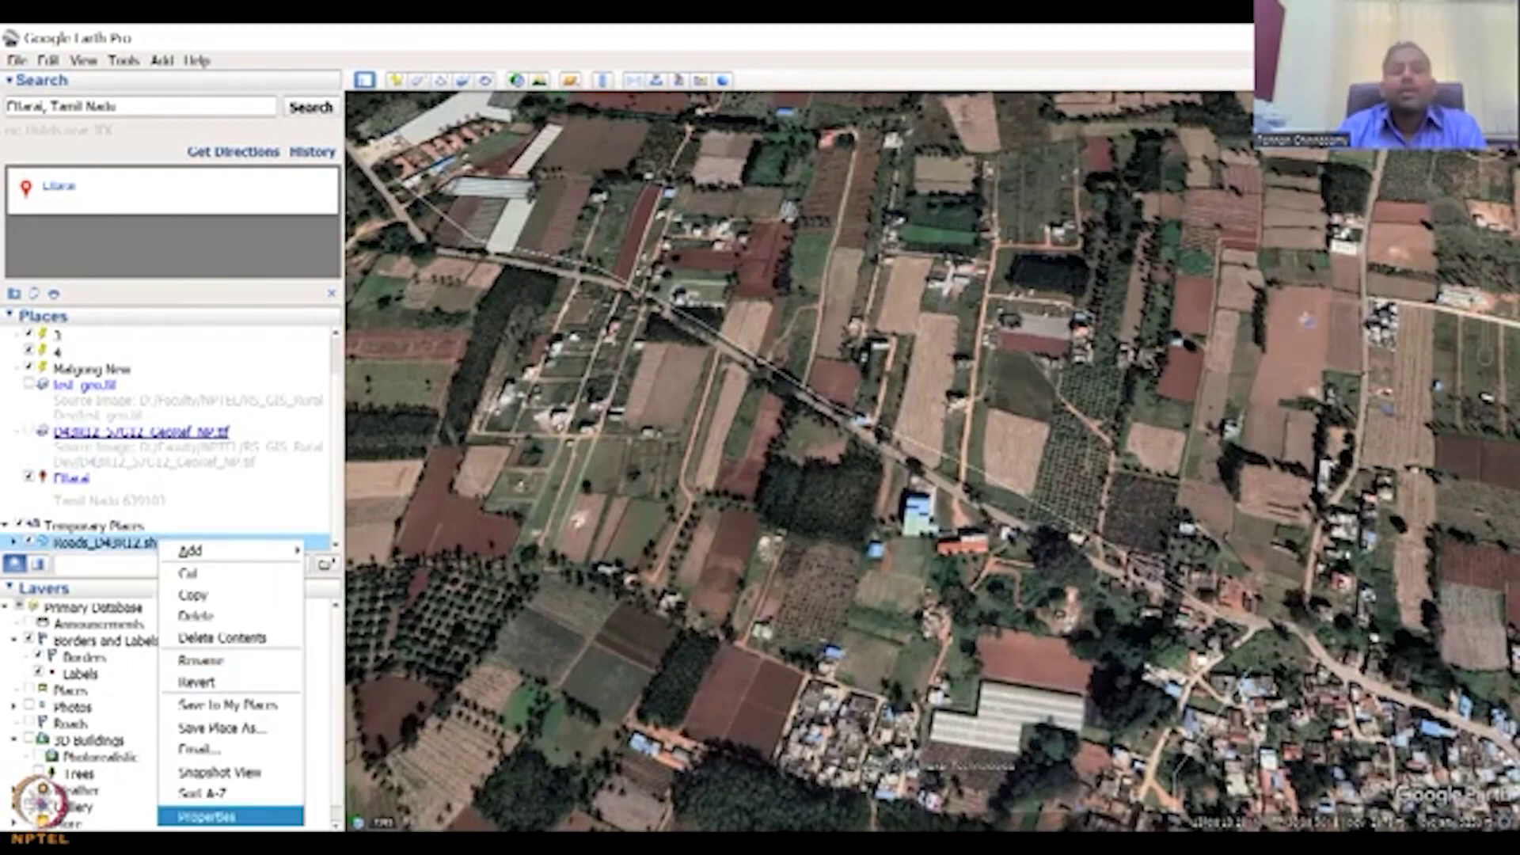
pyautogui.click(207, 816)
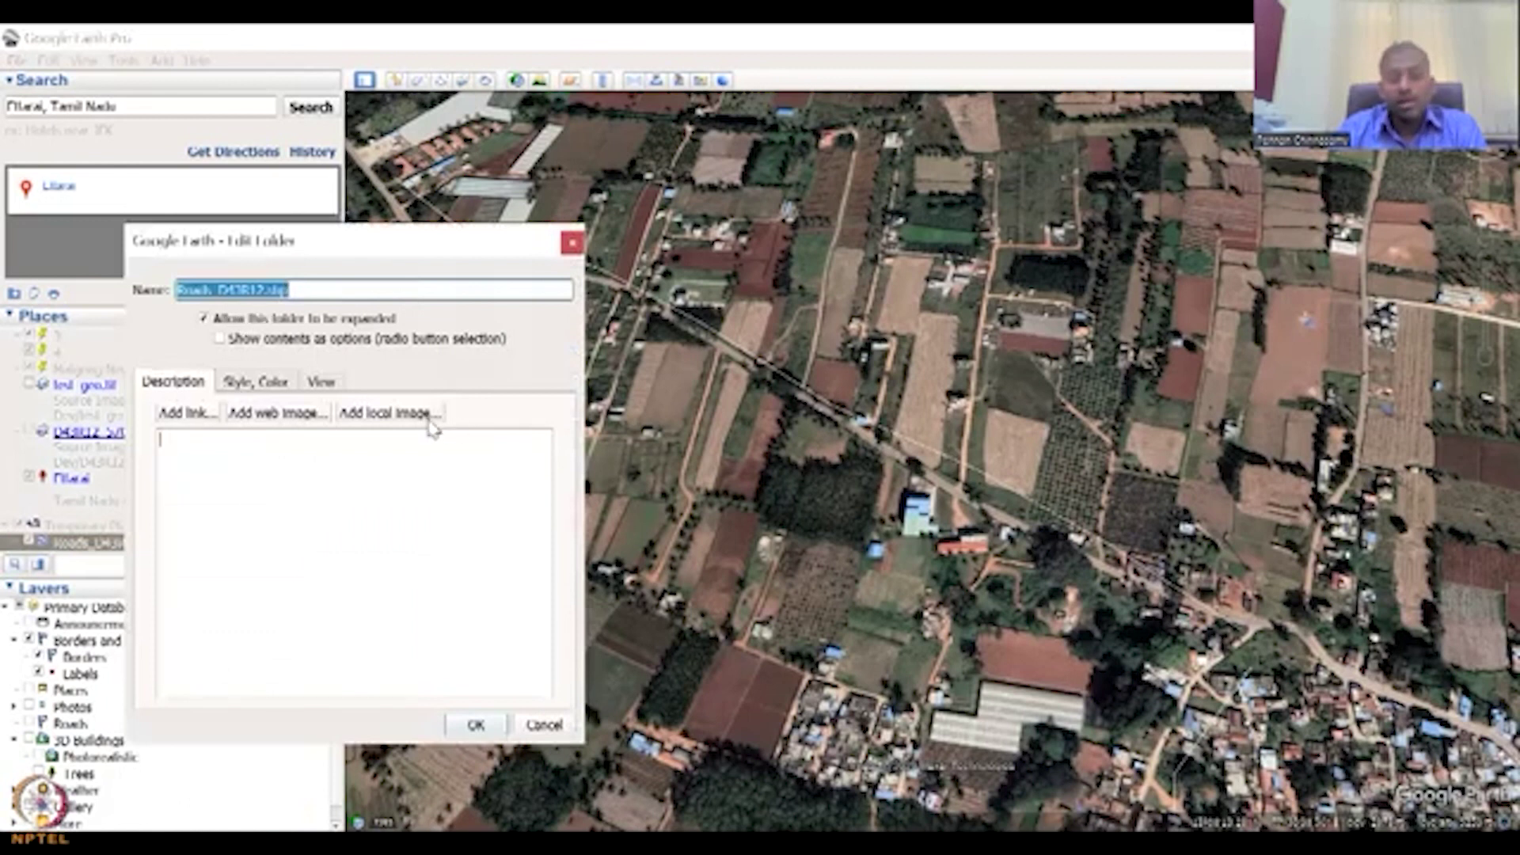
pyautogui.click(226, 384)
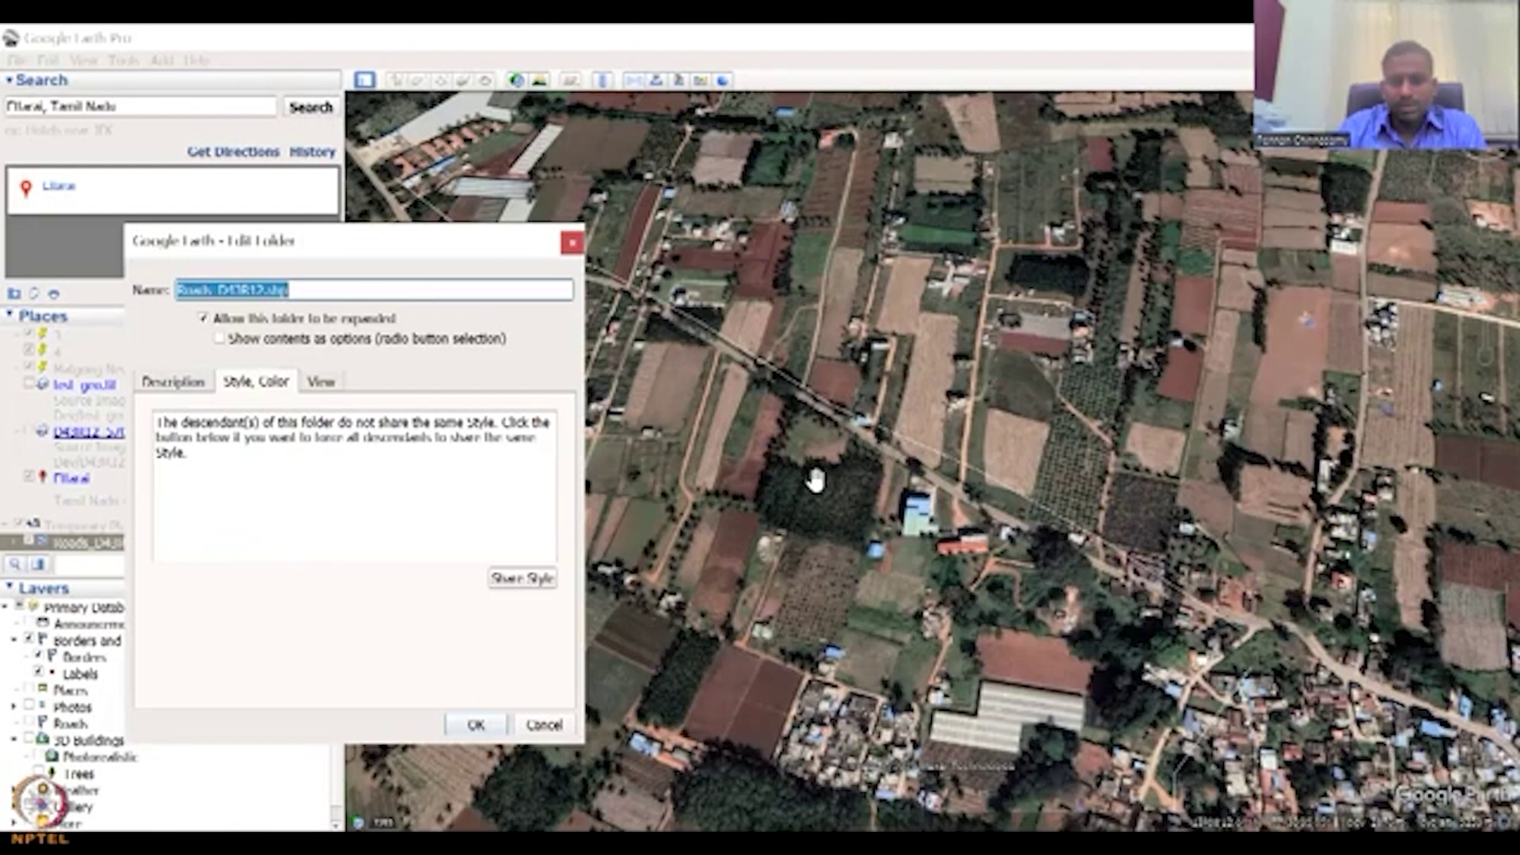
pyautogui.click(319, 384)
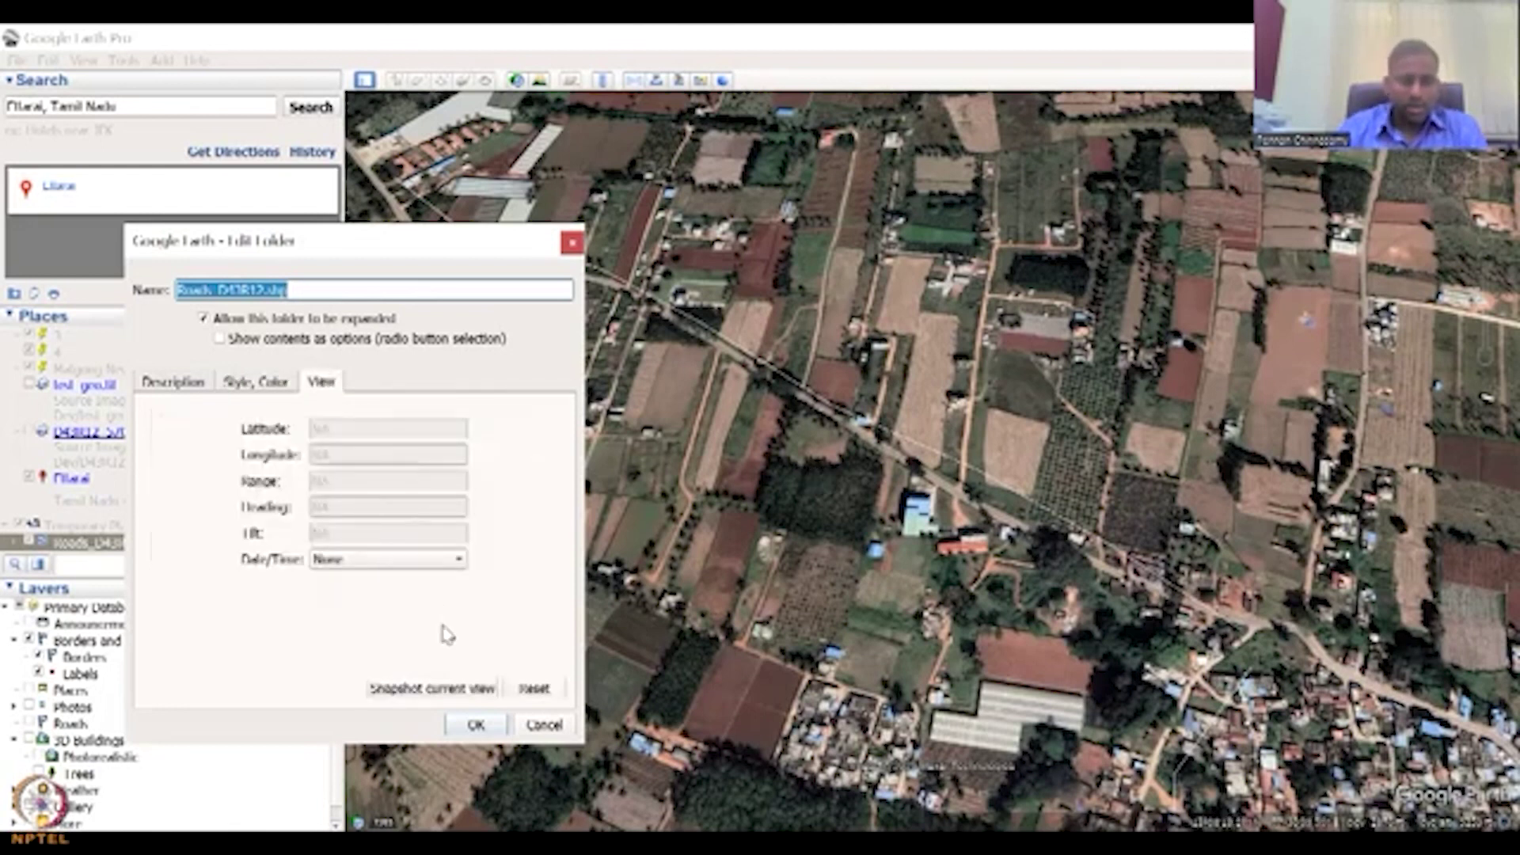
pyautogui.click(273, 383)
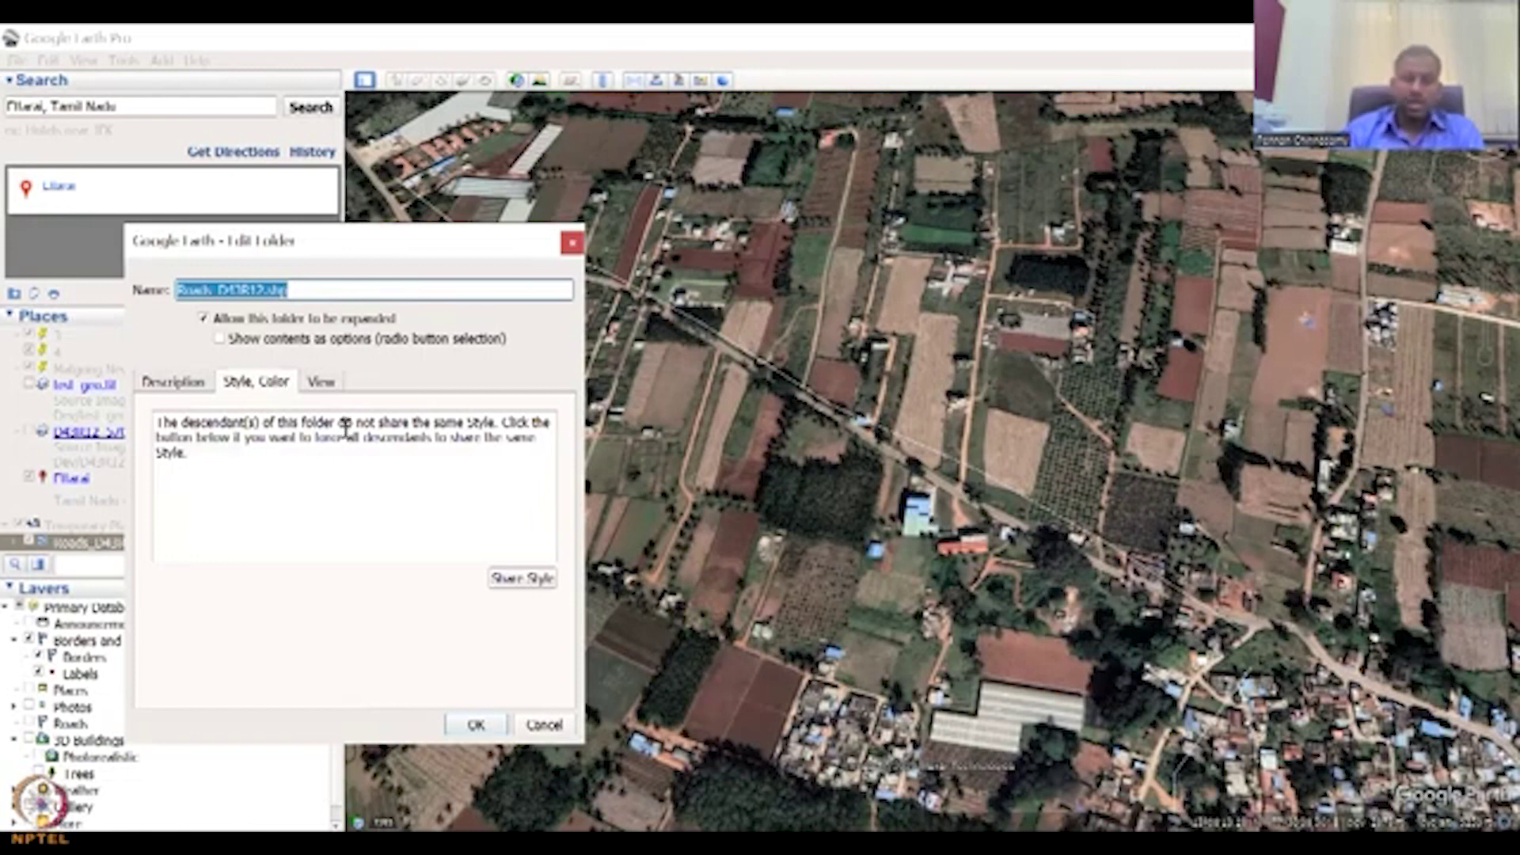
pyautogui.click(383, 426)
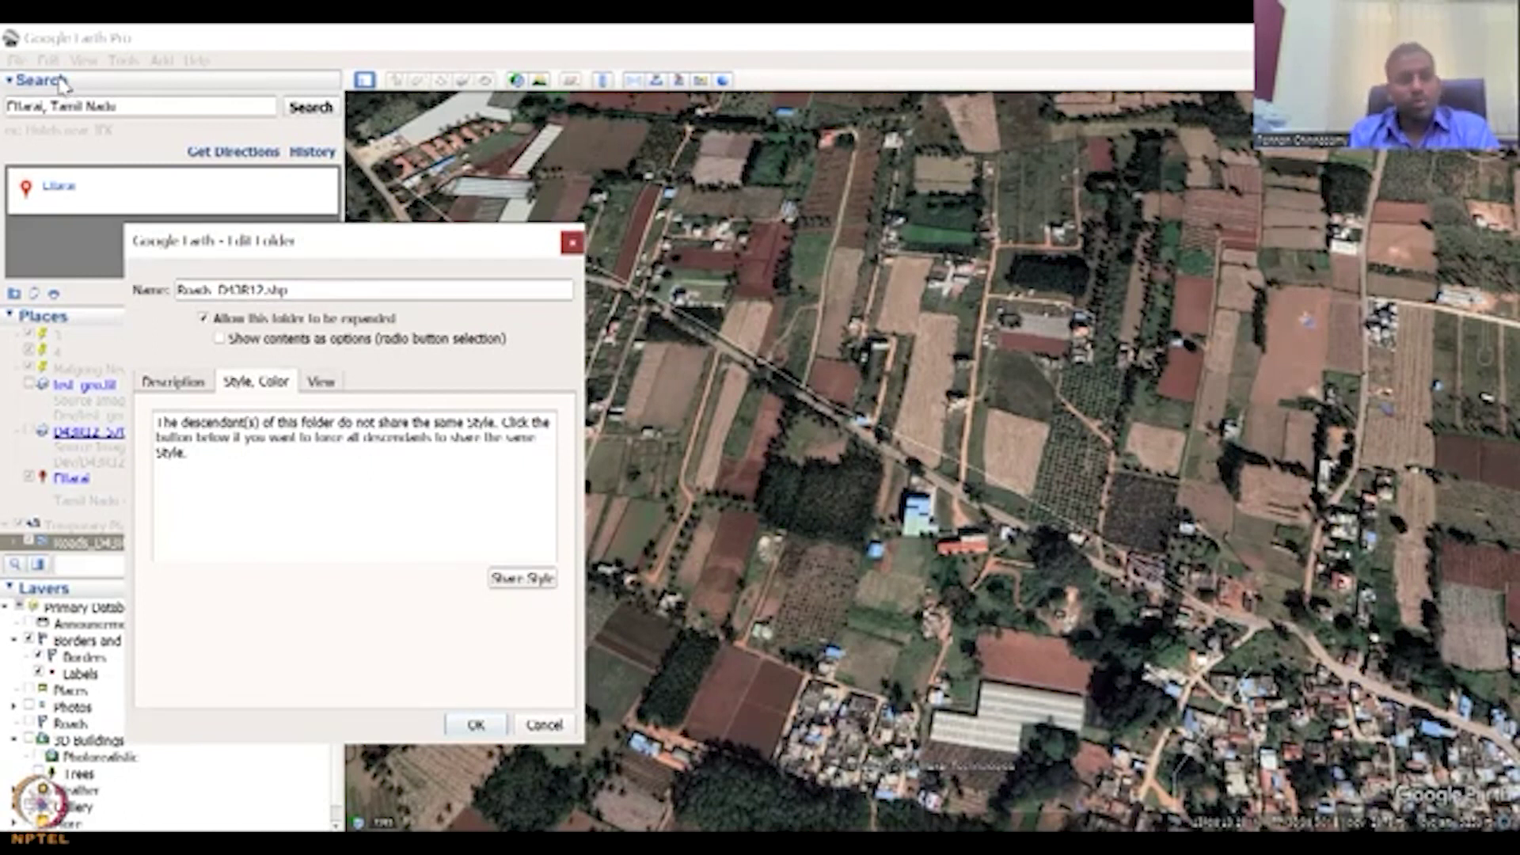
pyautogui.click(574, 243)
pyautogui.click(16, 60)
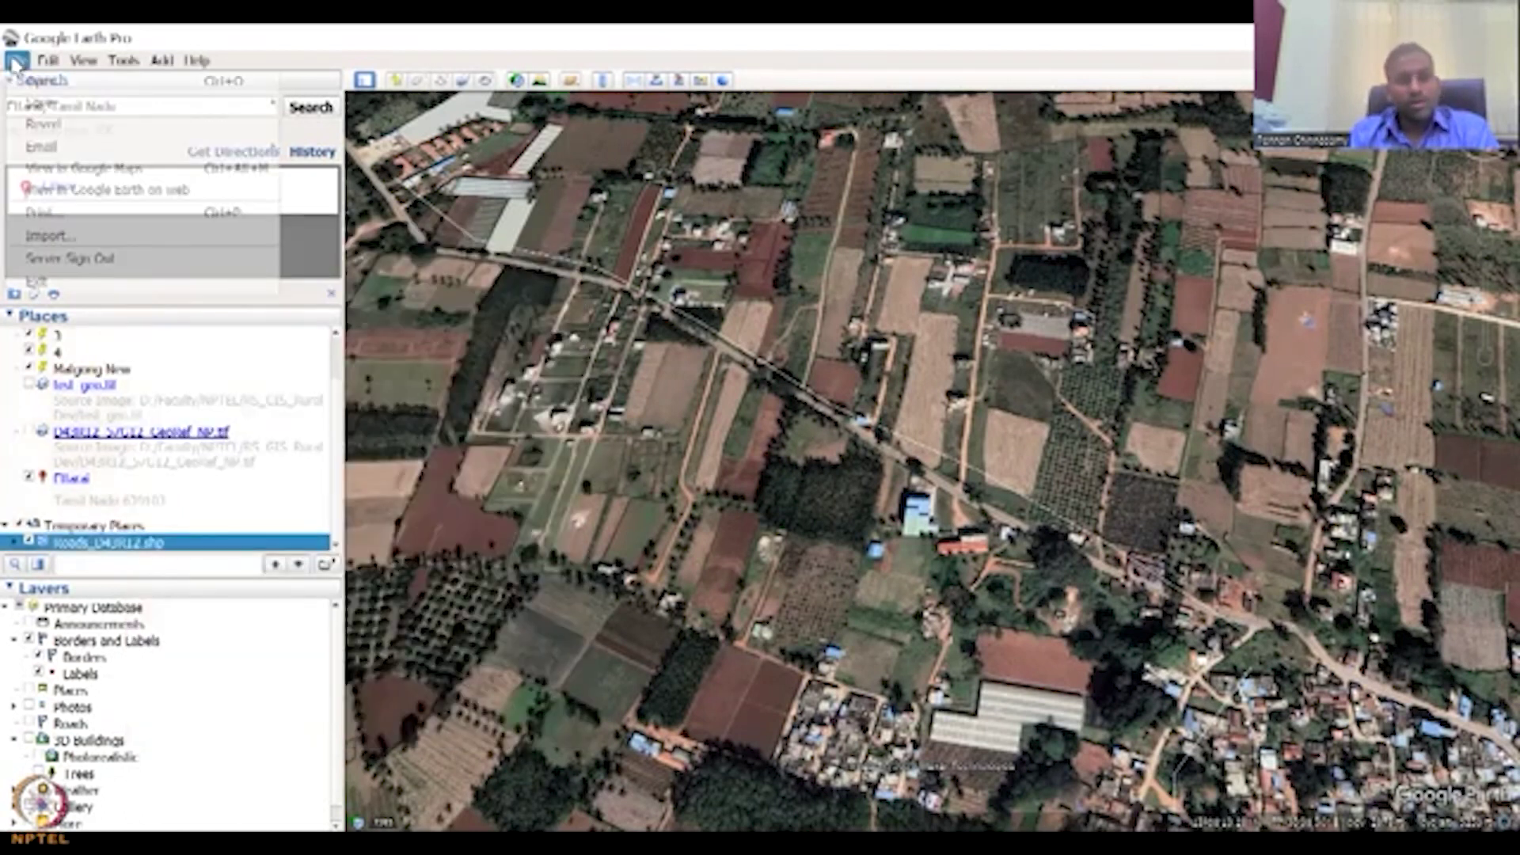
pyautogui.click(120, 82)
pyautogui.click(333, 226)
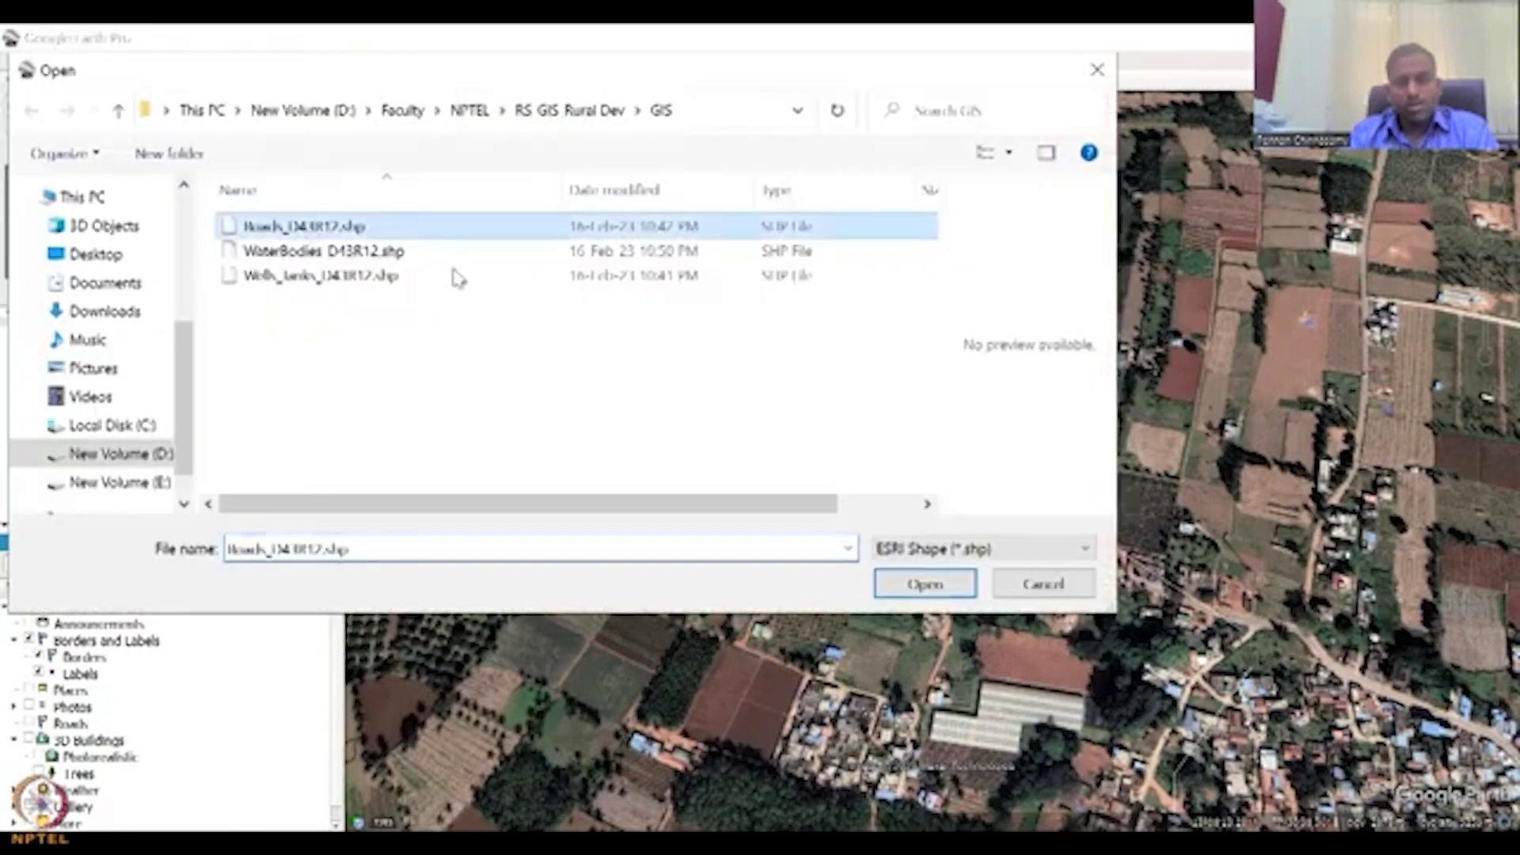
pyautogui.click(958, 589)
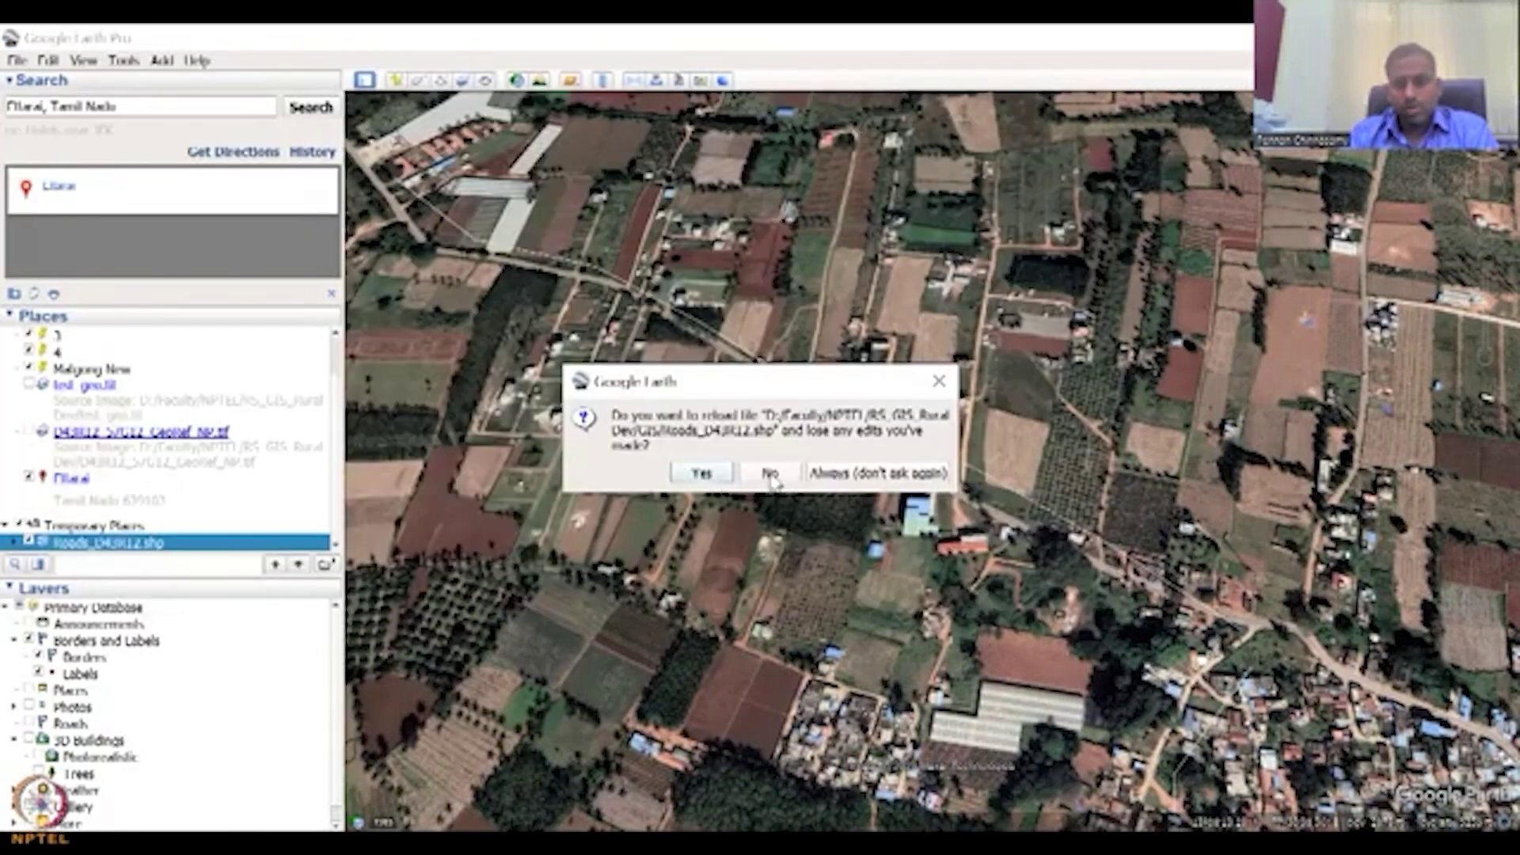
pyautogui.click(770, 474)
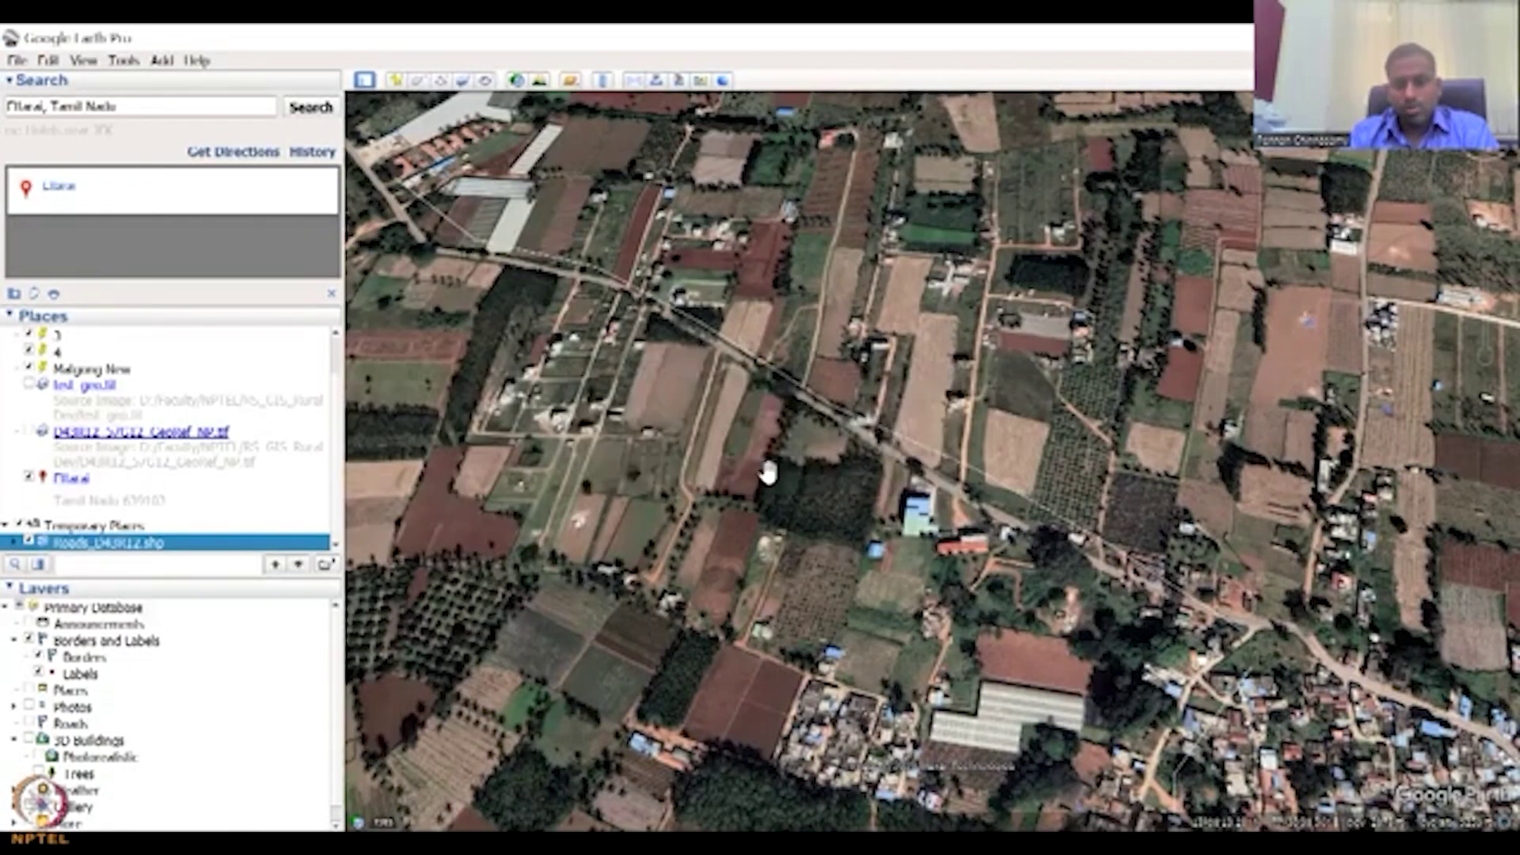
# Delete the Roads_D43R12.shp layer and all its contents from Temporary Places
pyautogui.rightClick(236, 546)
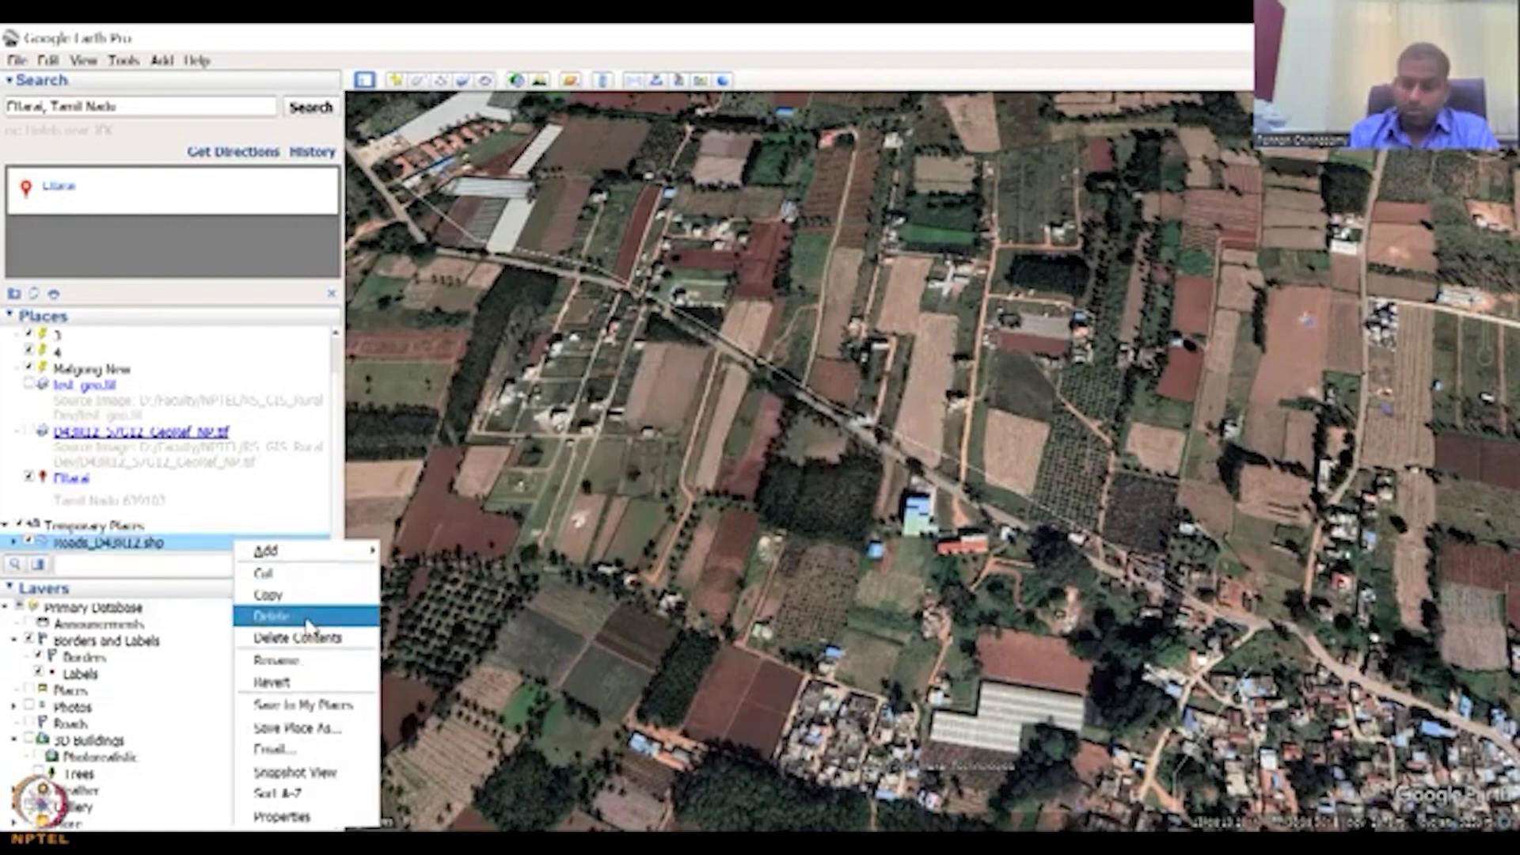
pyautogui.press('Return')
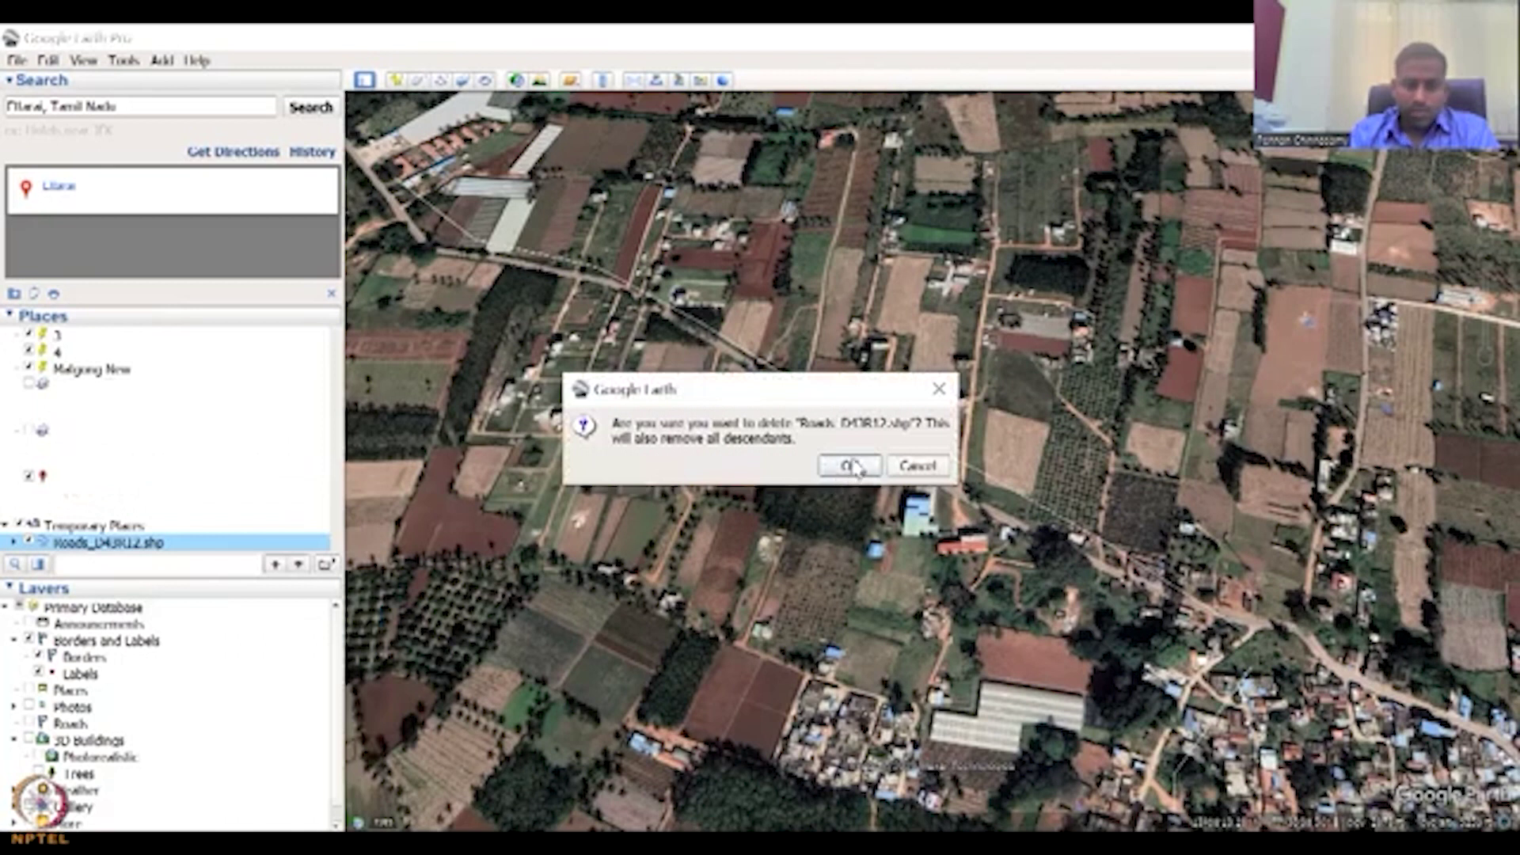
pyautogui.click(853, 467)
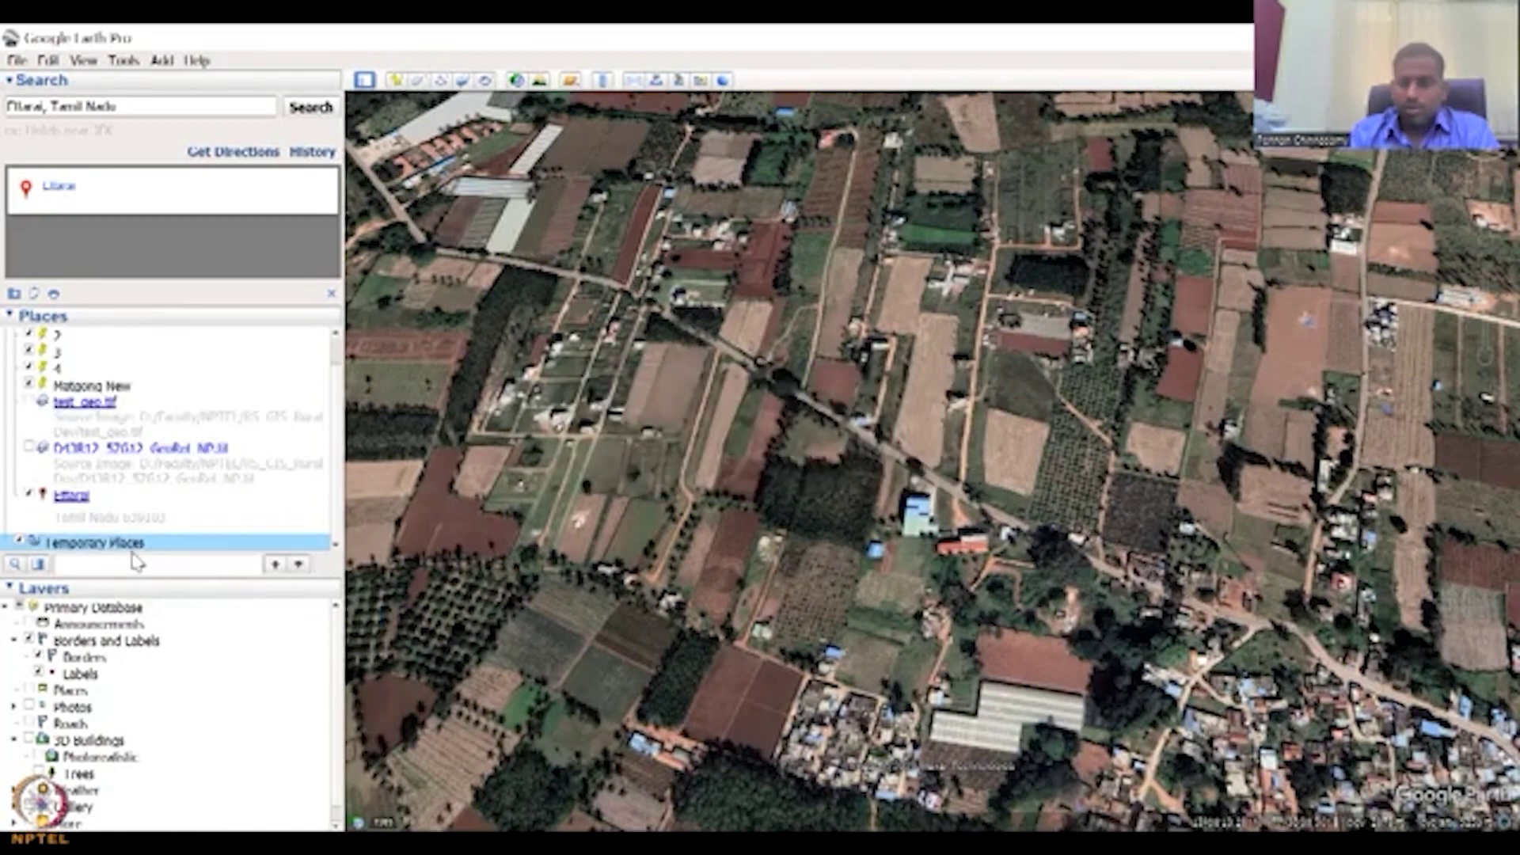
# Import Roads_D43R12.shp again without applying a style template, and turn on its display under Temporary Places
pyautogui.click(15, 61)
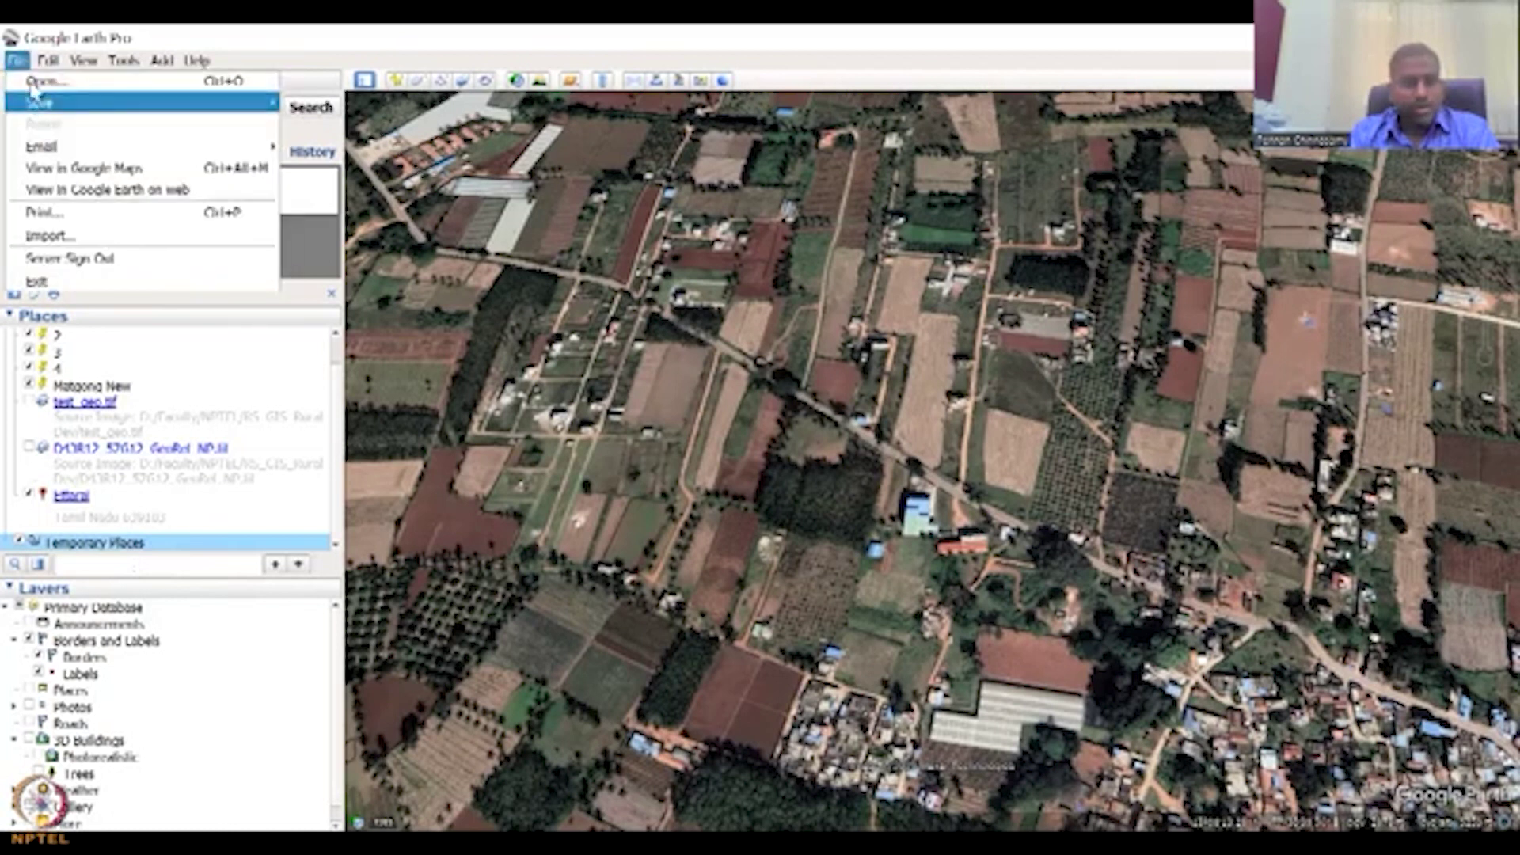
pyautogui.click(48, 81)
pyautogui.click(341, 227)
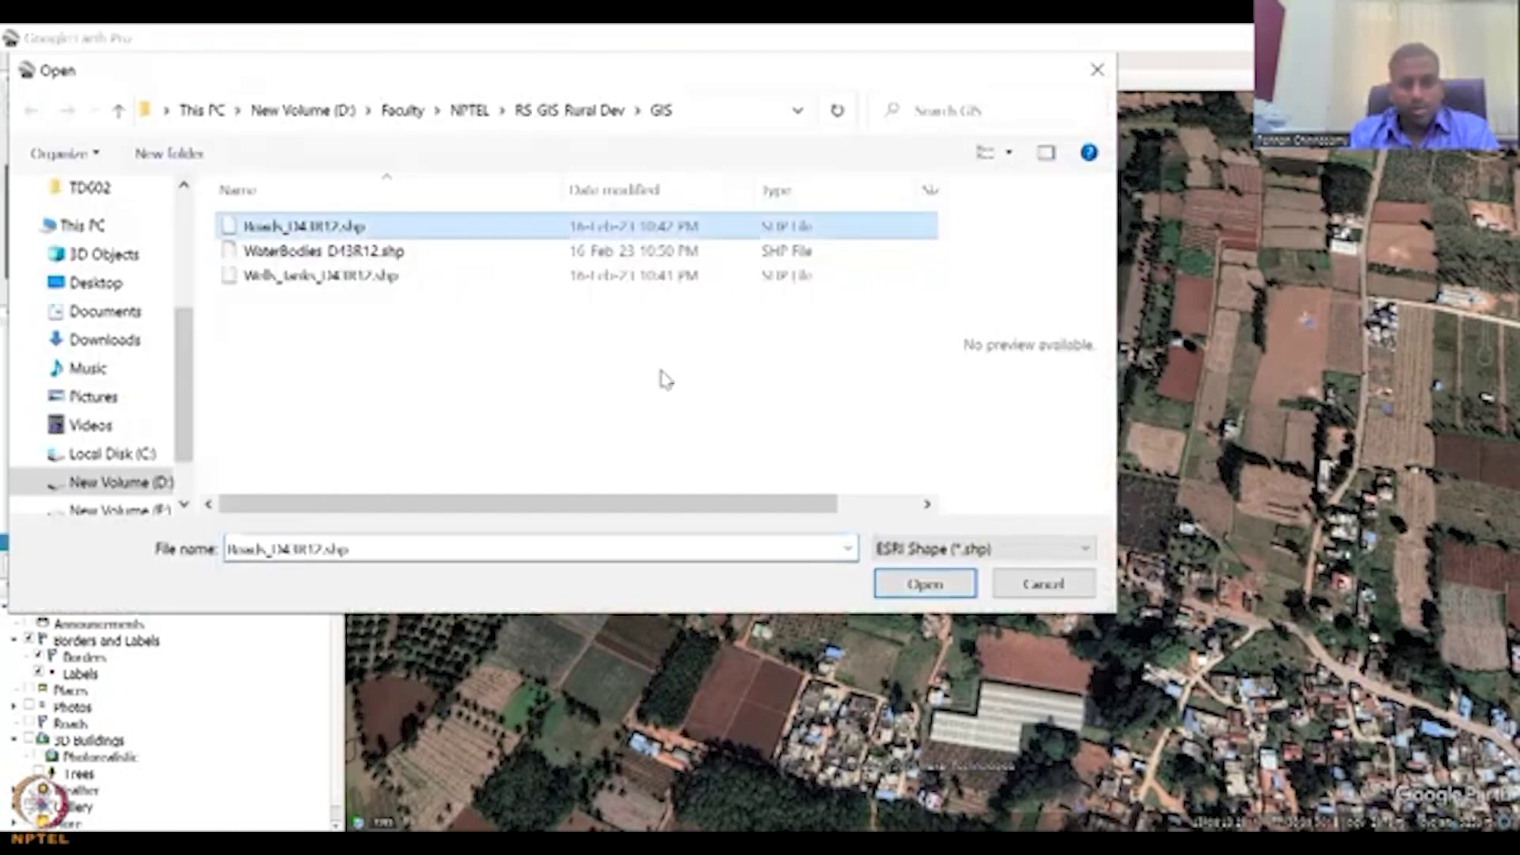
pyautogui.click(913, 591)
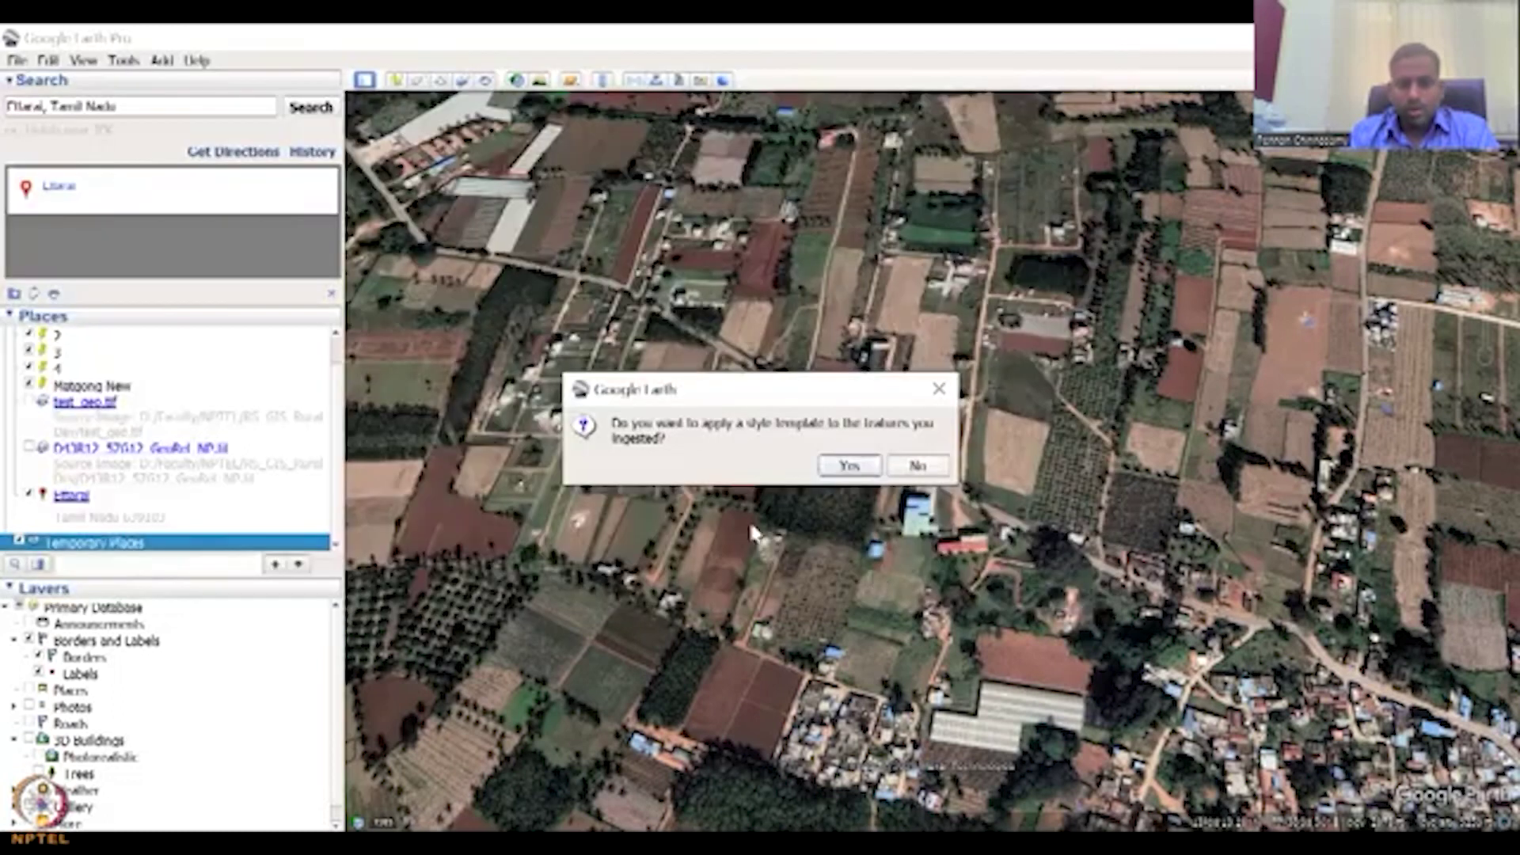
pyautogui.click(918, 467)
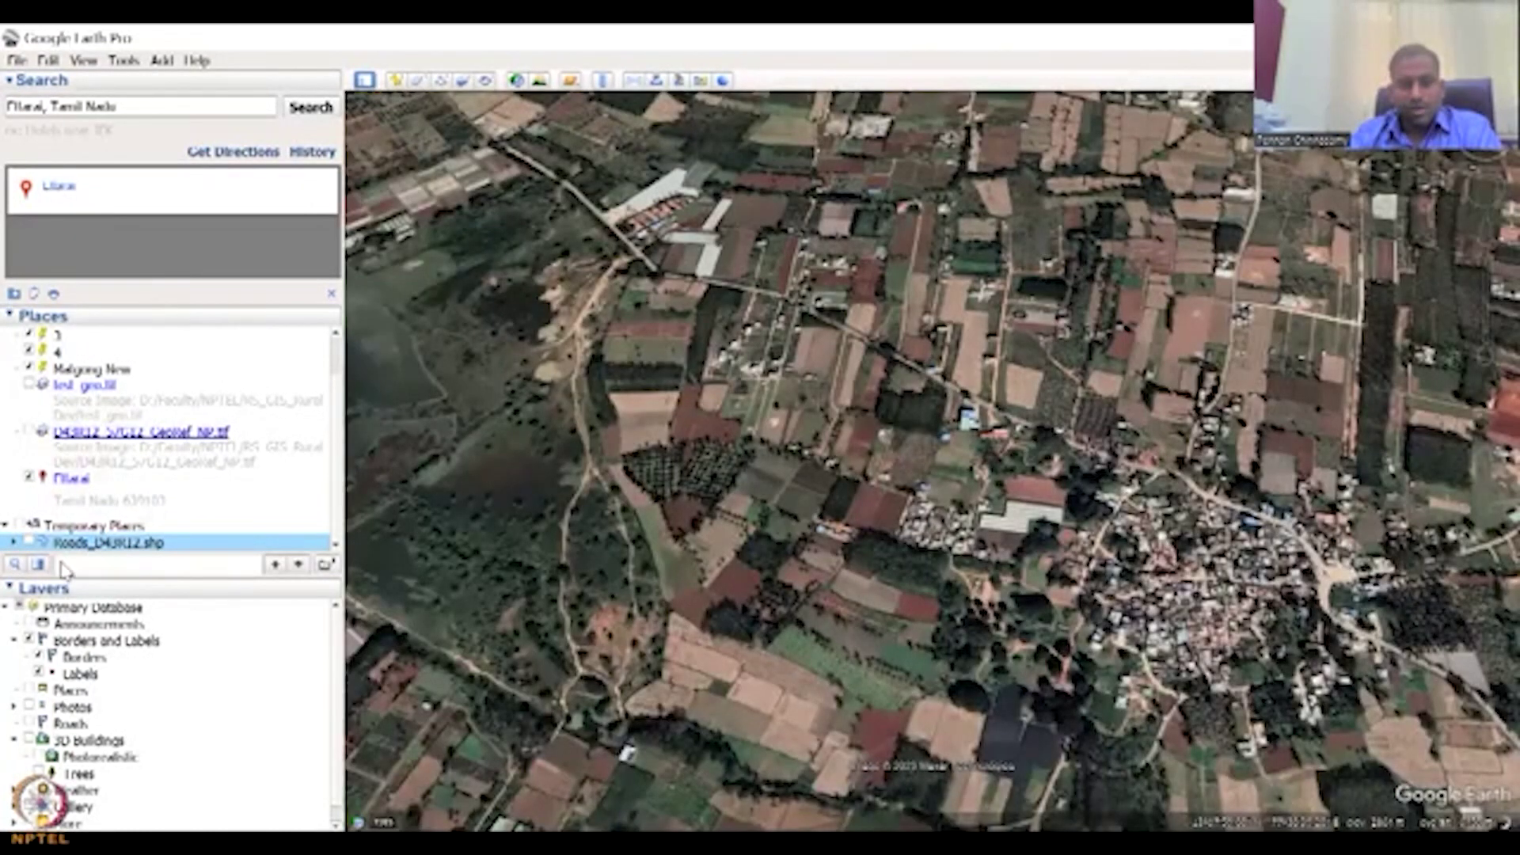
pyautogui.doubleClick(227, 526)
pyautogui.moveTo(954, 501); pyautogui.dragTo(867, 623)
pyautogui.scroll(3, 794, 566)
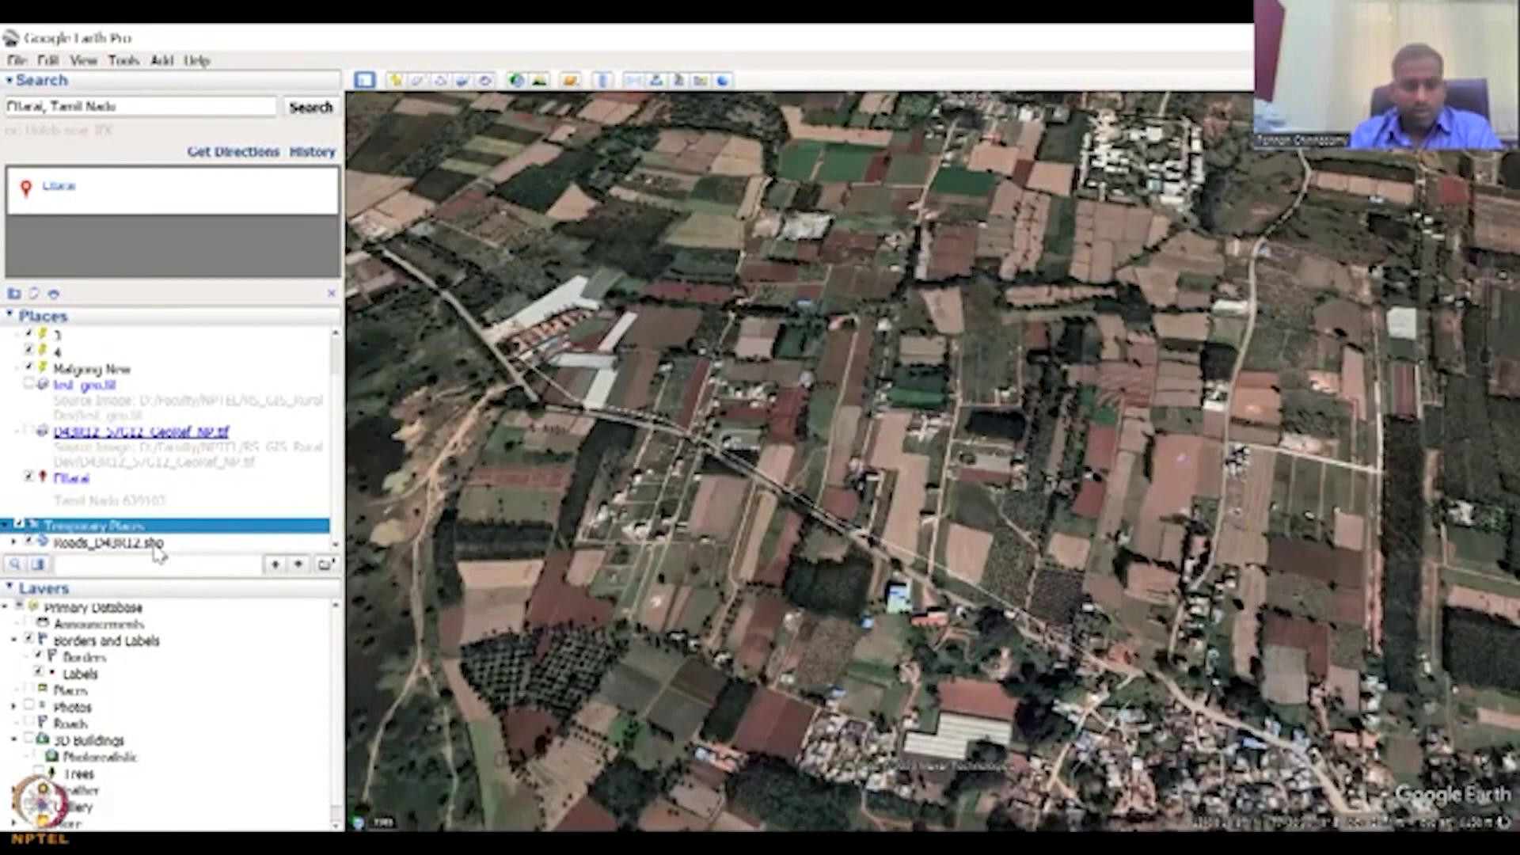
# Style the Roads_D43R12.shp lines in dark red #aa0000 with a width of 5 and inspect the roads on the imagery
pyautogui.rightClick(156, 546)
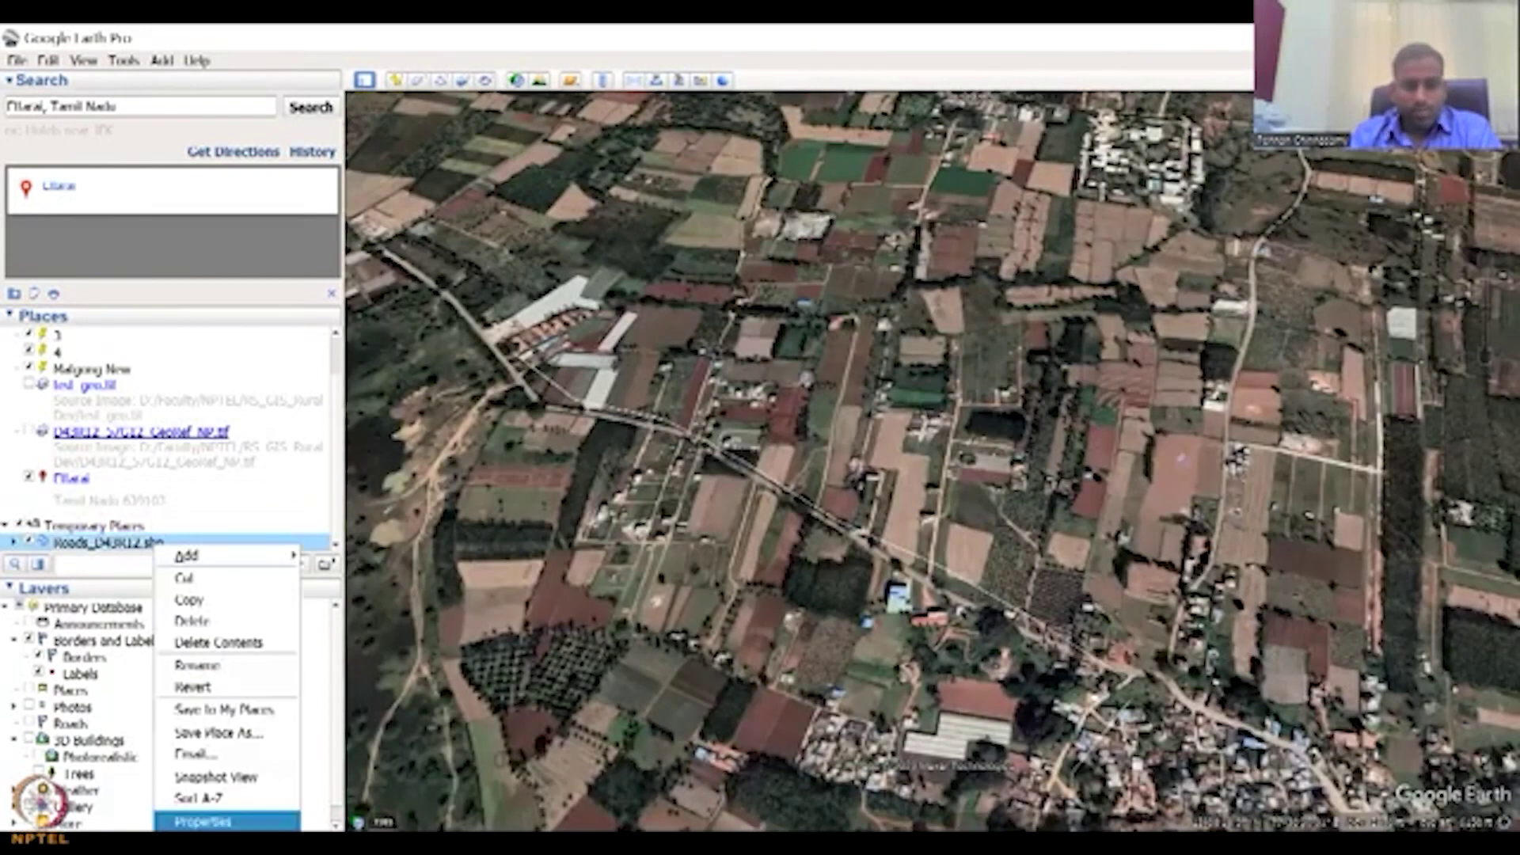
pyautogui.press('Return')
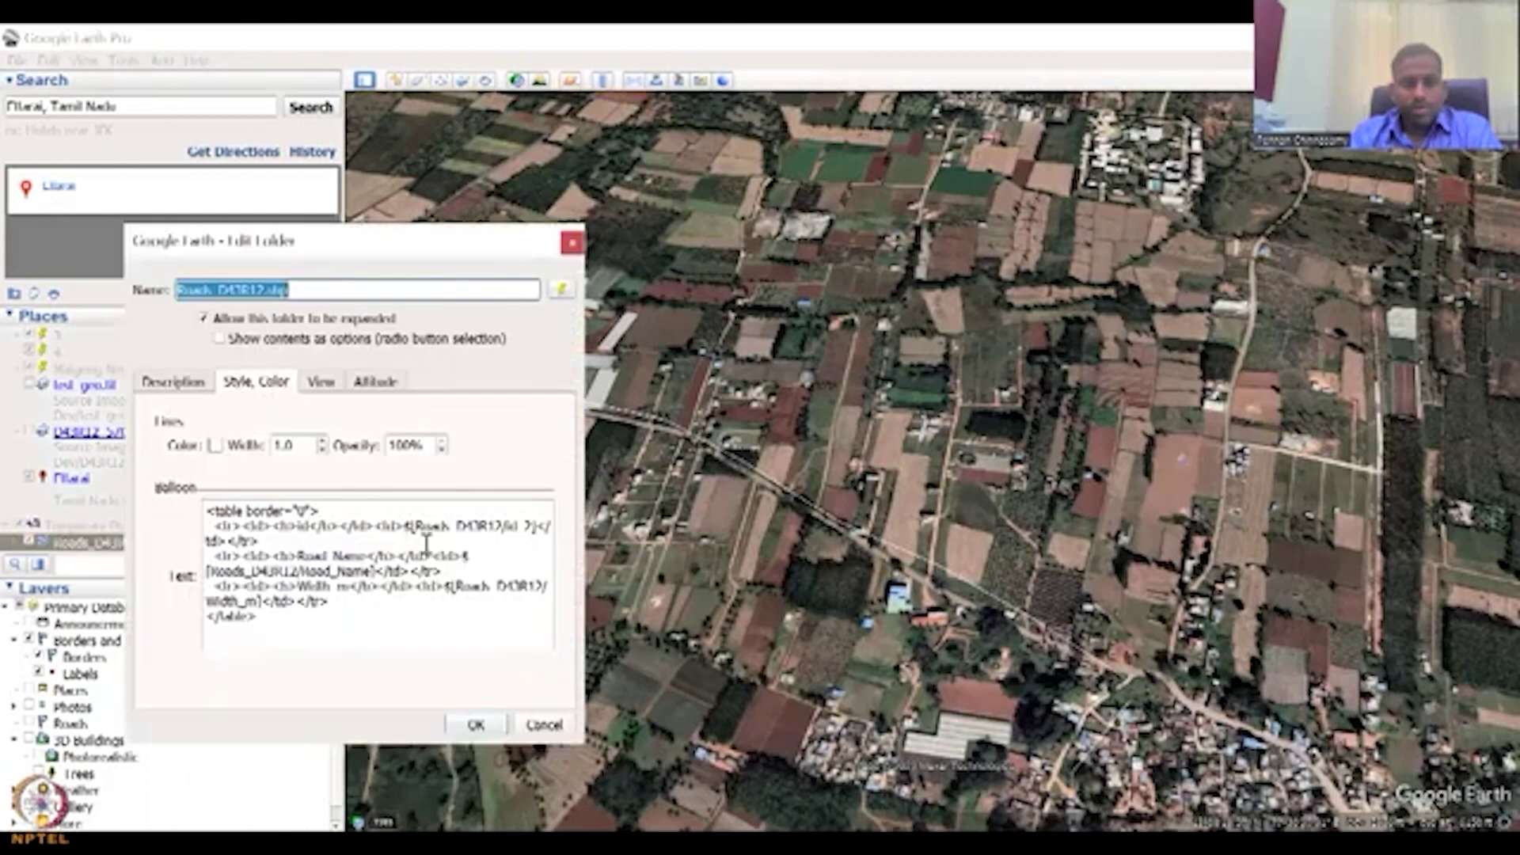
pyautogui.click(213, 447)
pyautogui.click(174, 362)
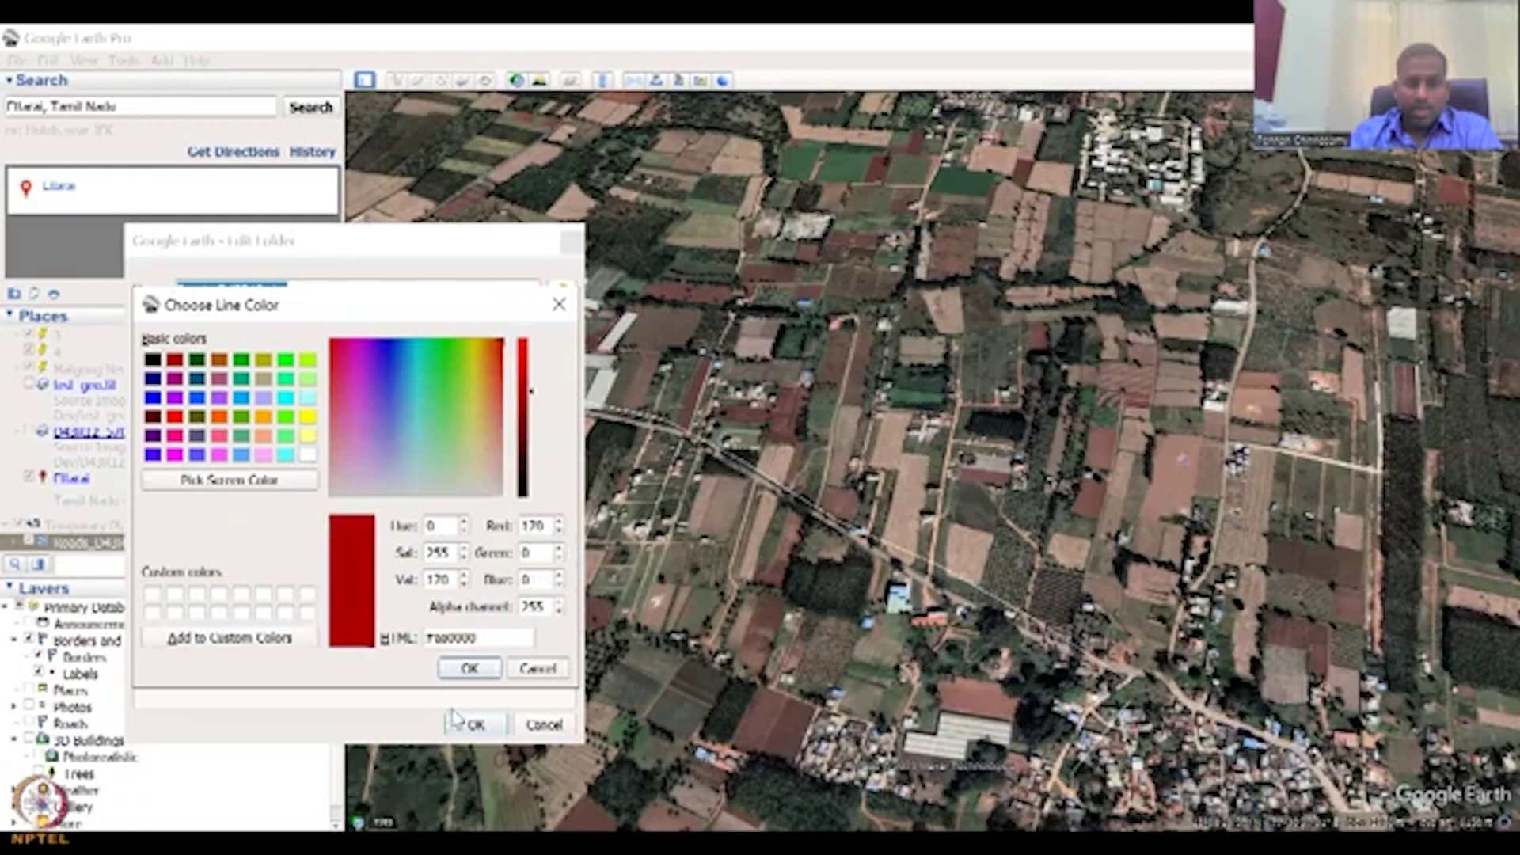
pyautogui.click(468, 670)
pyautogui.doubleClick(277, 446)
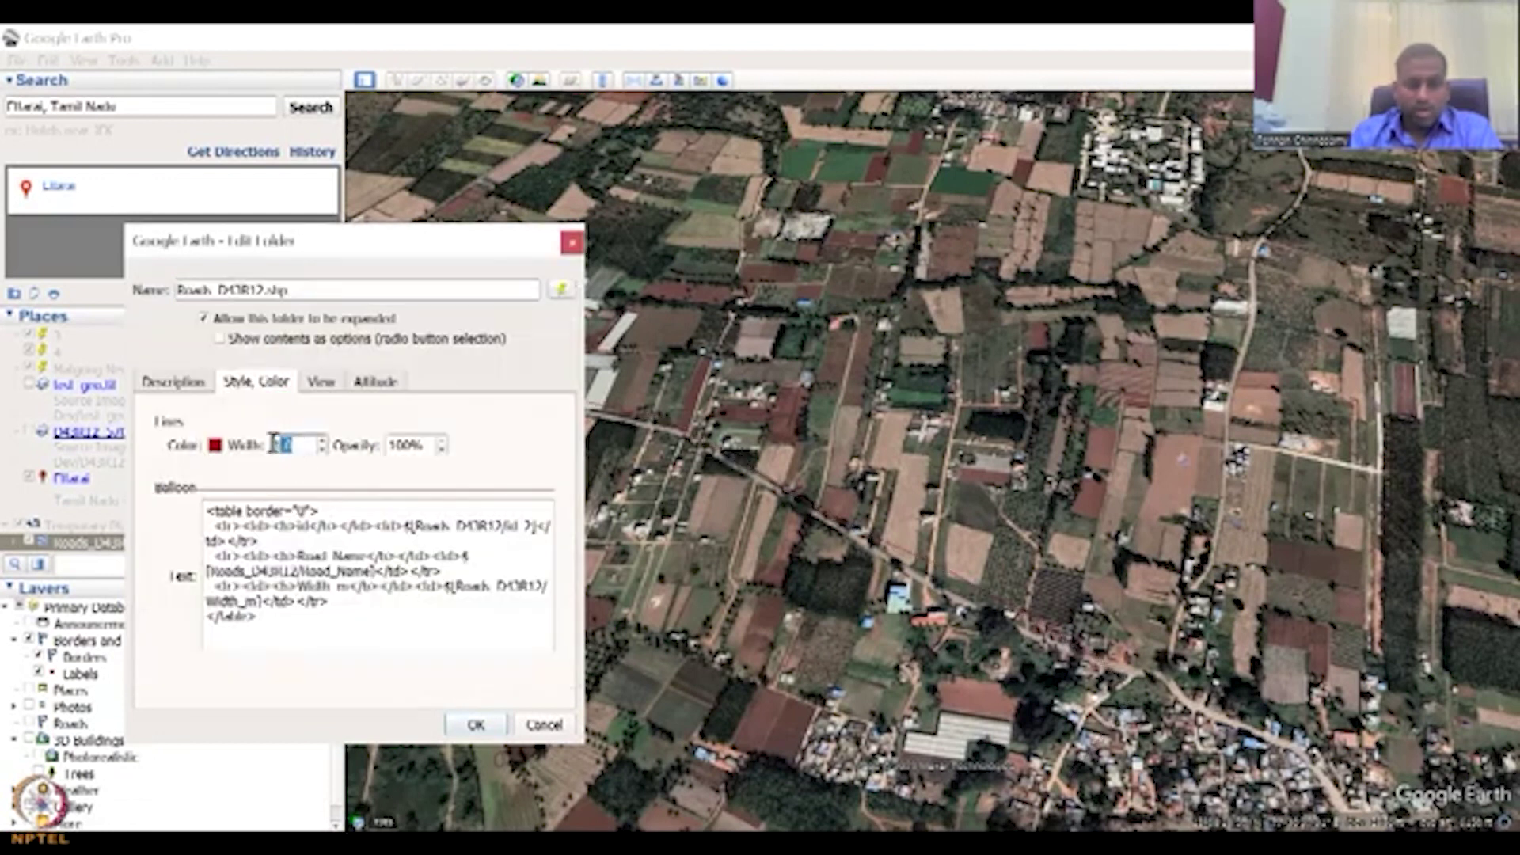
pyautogui.write('3')
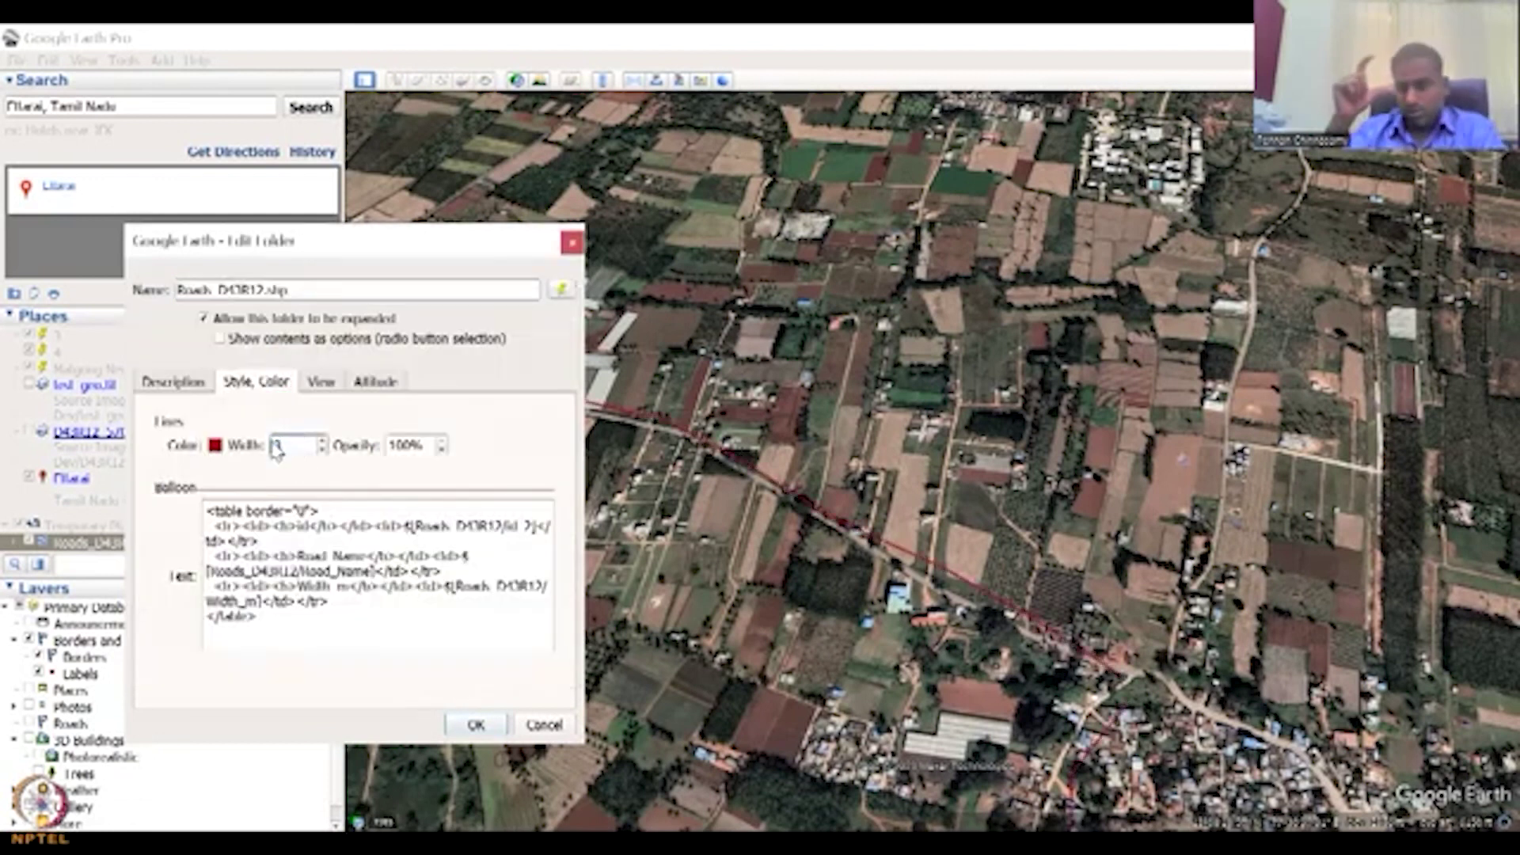
pyautogui.write('5')
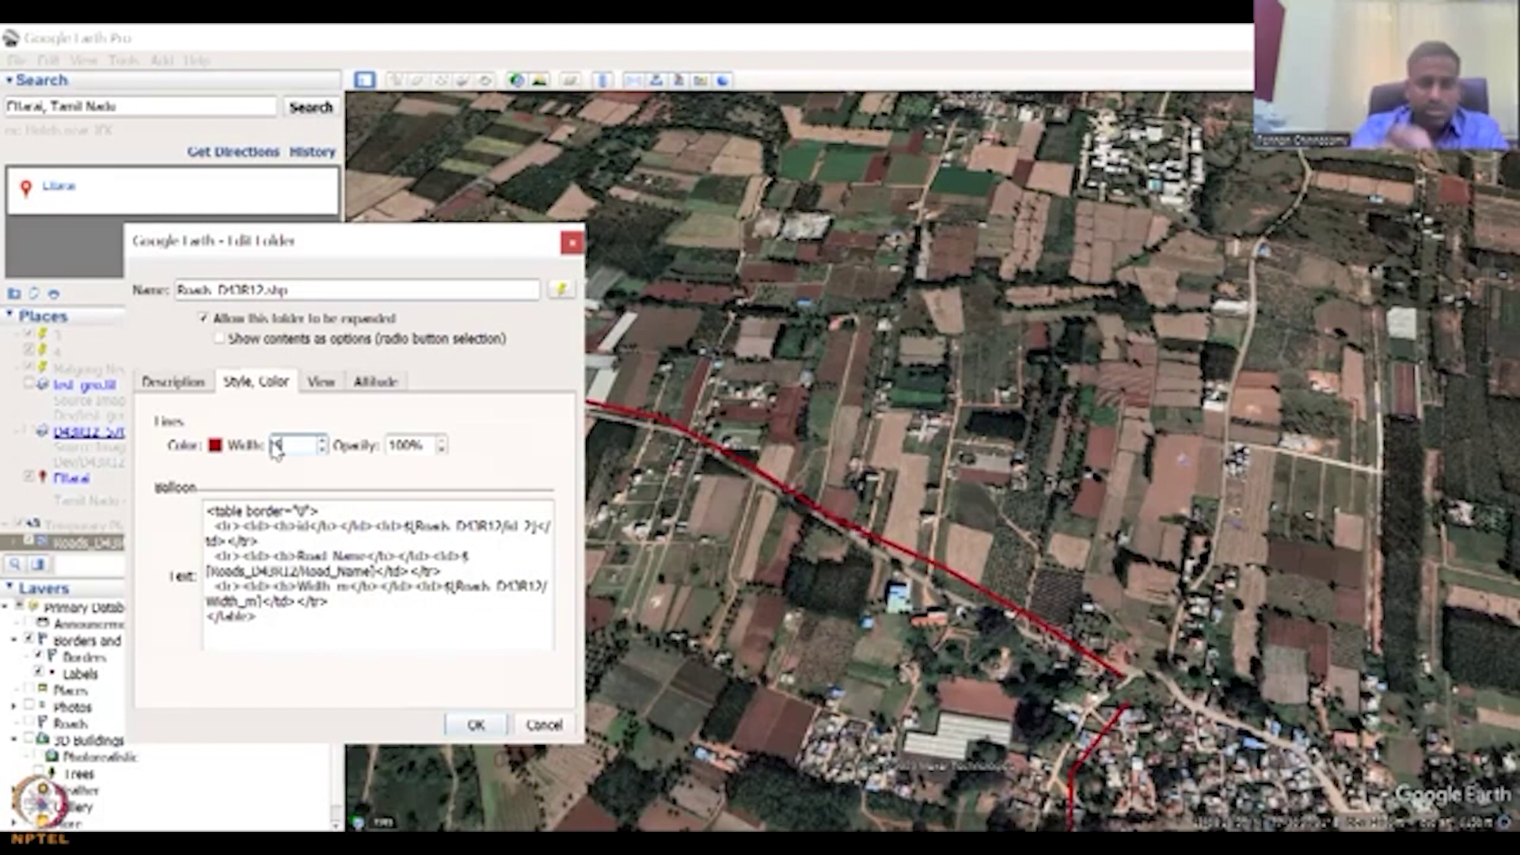
pyautogui.click(495, 730)
pyautogui.scroll(-3, 803, 699)
pyautogui.moveTo(815, 705); pyautogui.dragTo(578, 552)
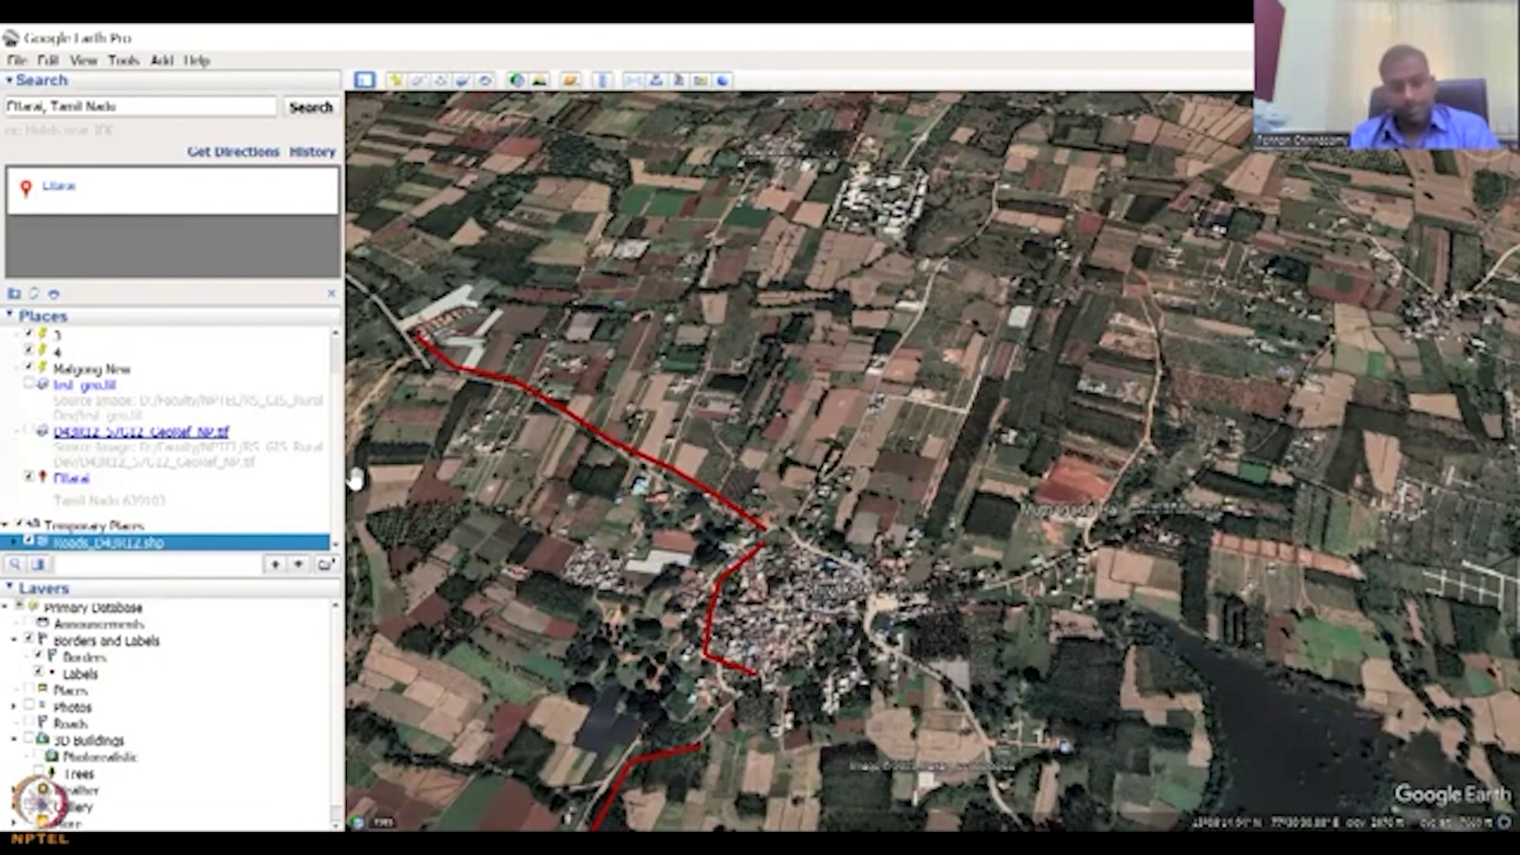
# Fly to the saved Ettarai place and reset the tilt to view the village from directly above
pyautogui.doubleClick(115, 485)
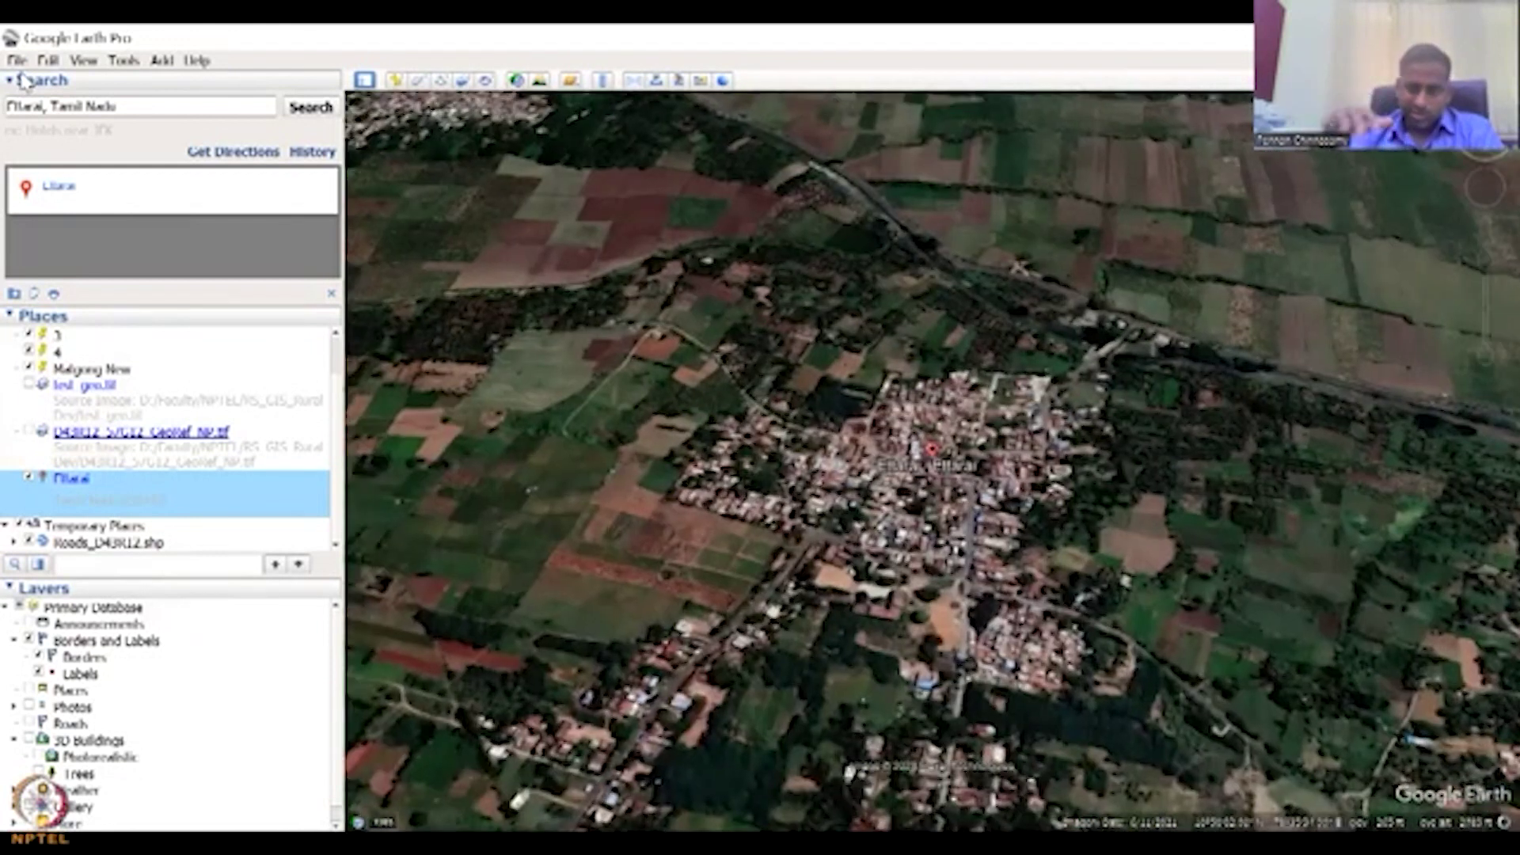
pyautogui.click(79, 61)
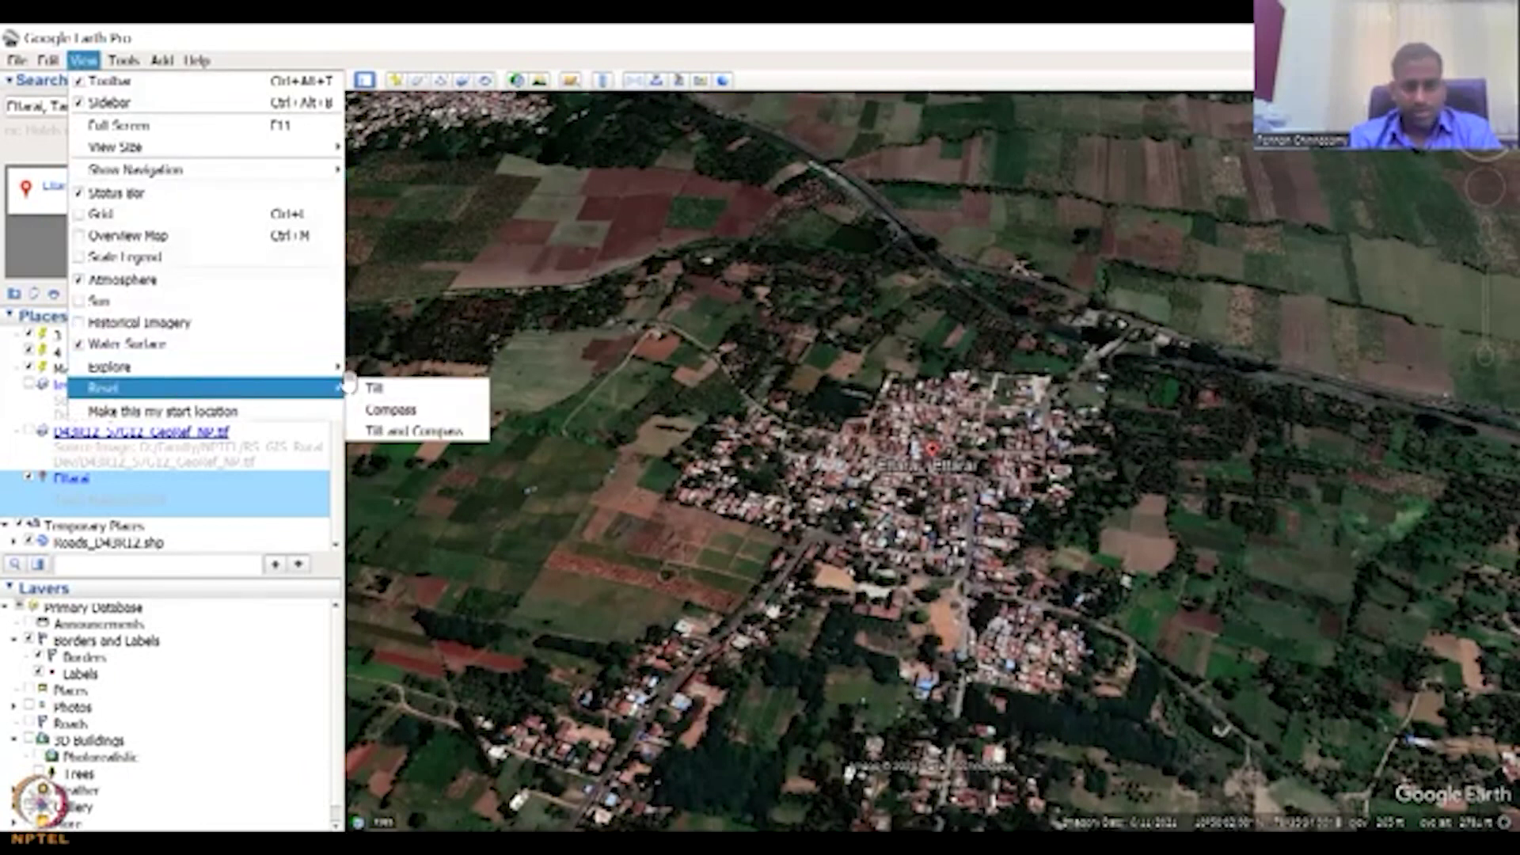
pyautogui.click(355, 388)
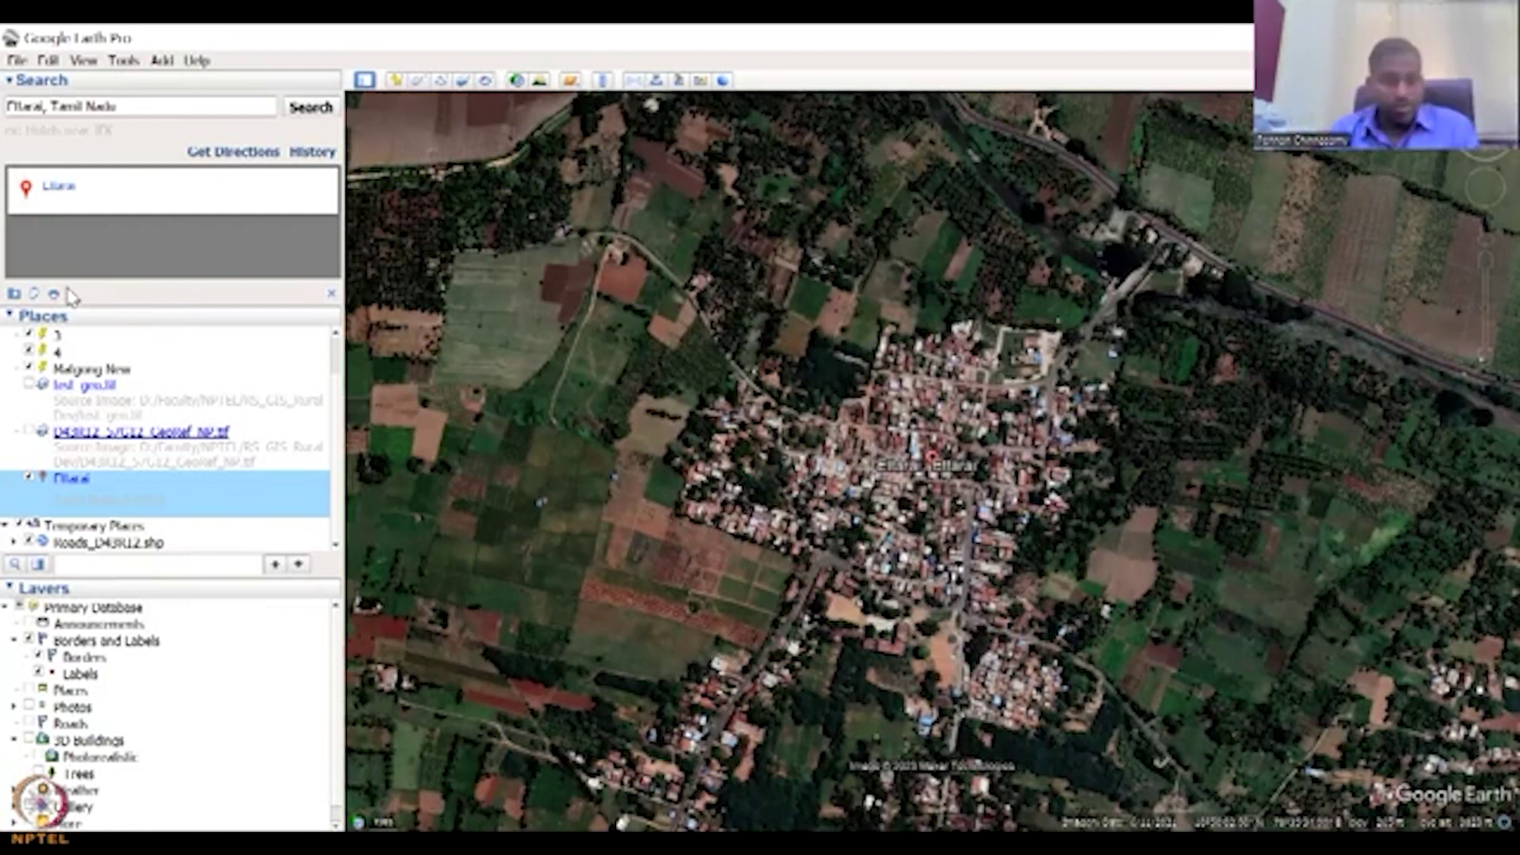
# Show the elevation profile for Ettarai, examine the terrain graph, and close it
pyautogui.click(49, 61)
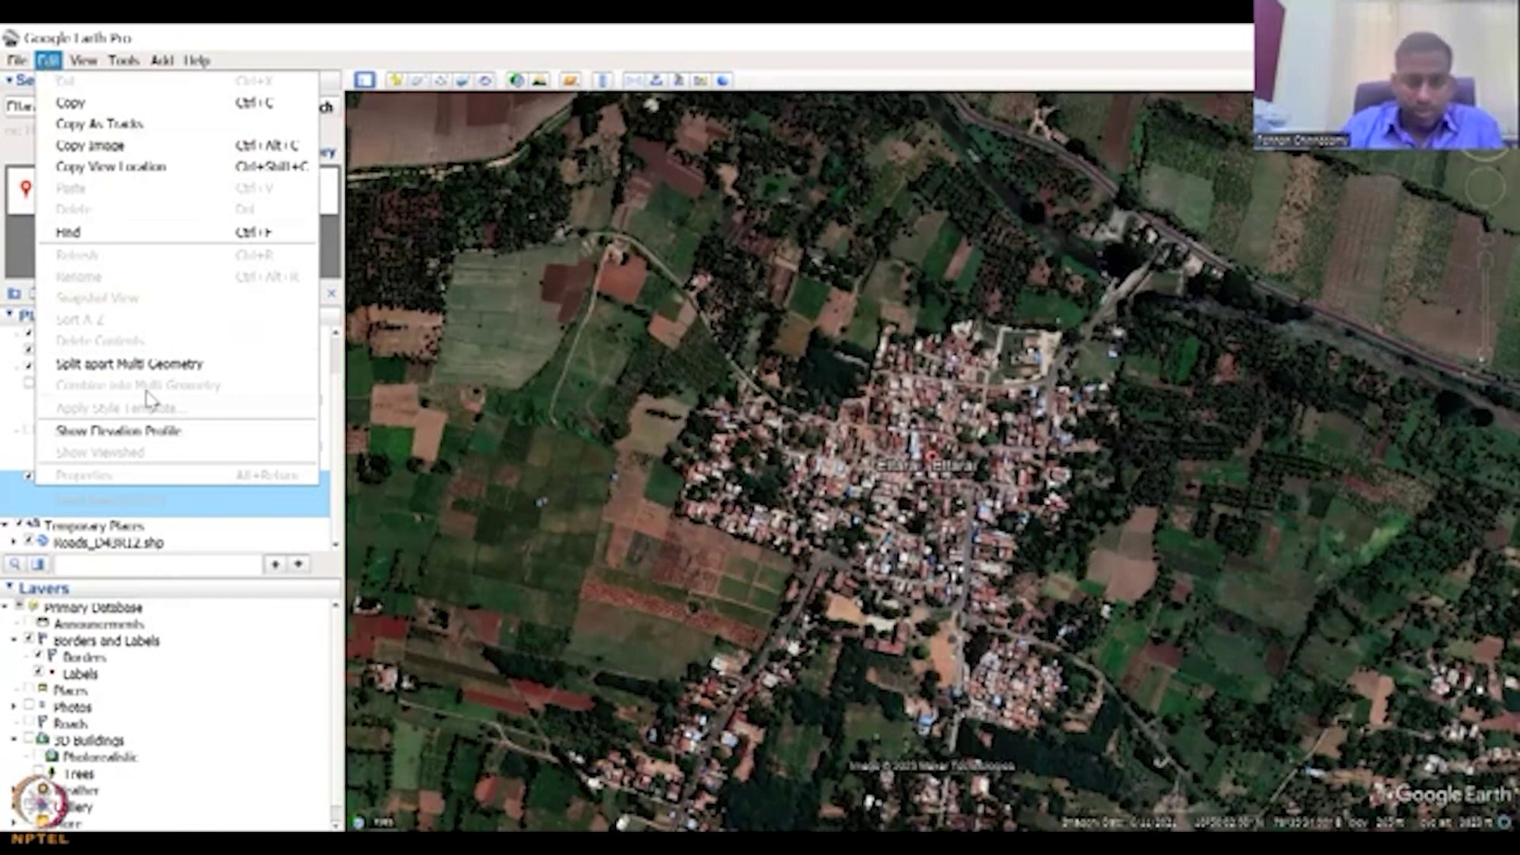
pyautogui.press('Return')
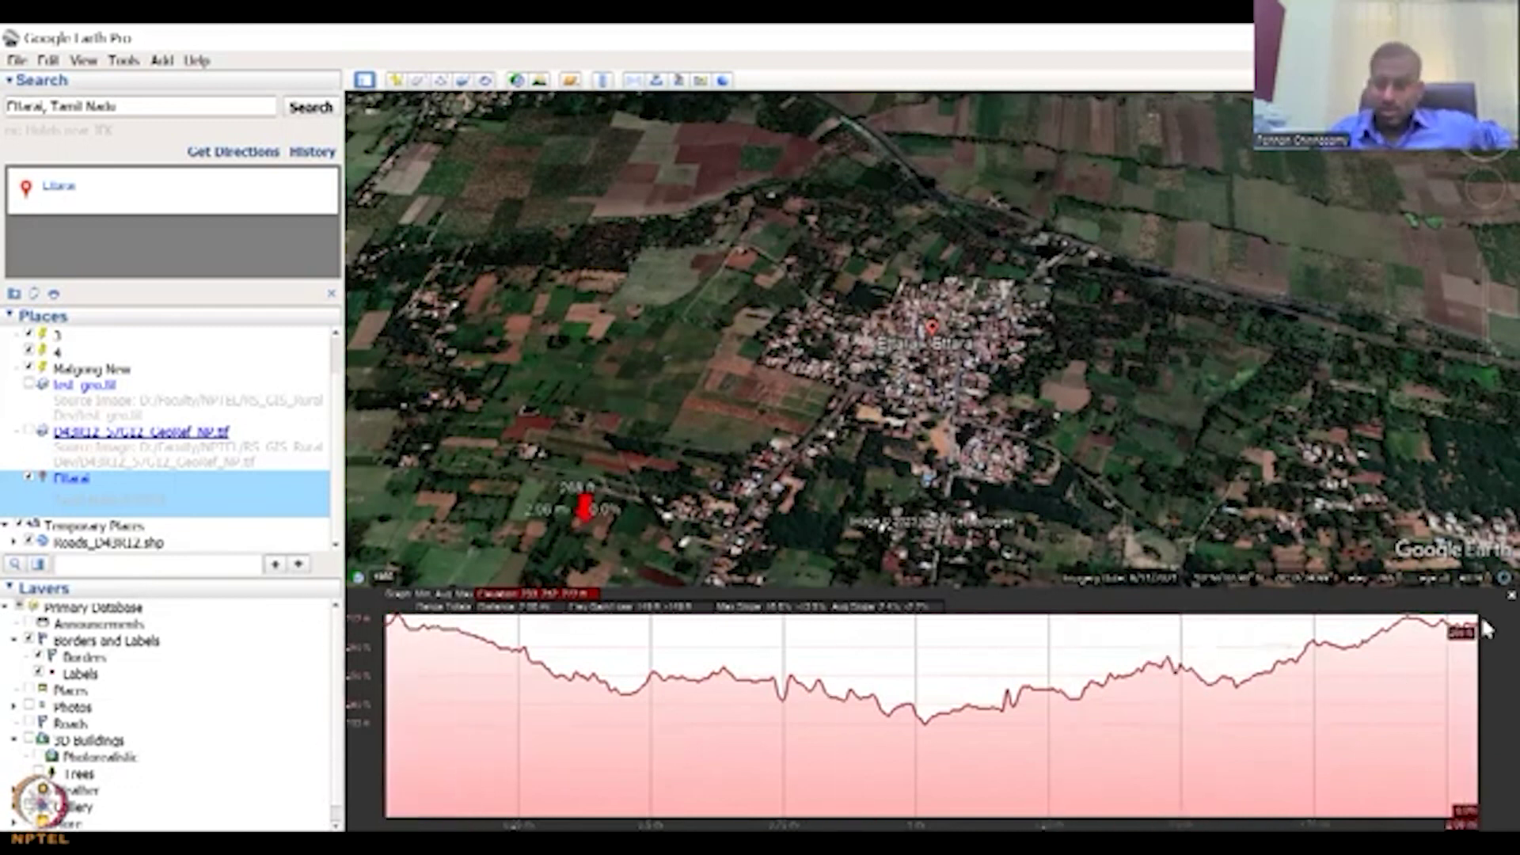
pyautogui.moveTo(1483, 589); pyautogui.dragTo(1483, 649)
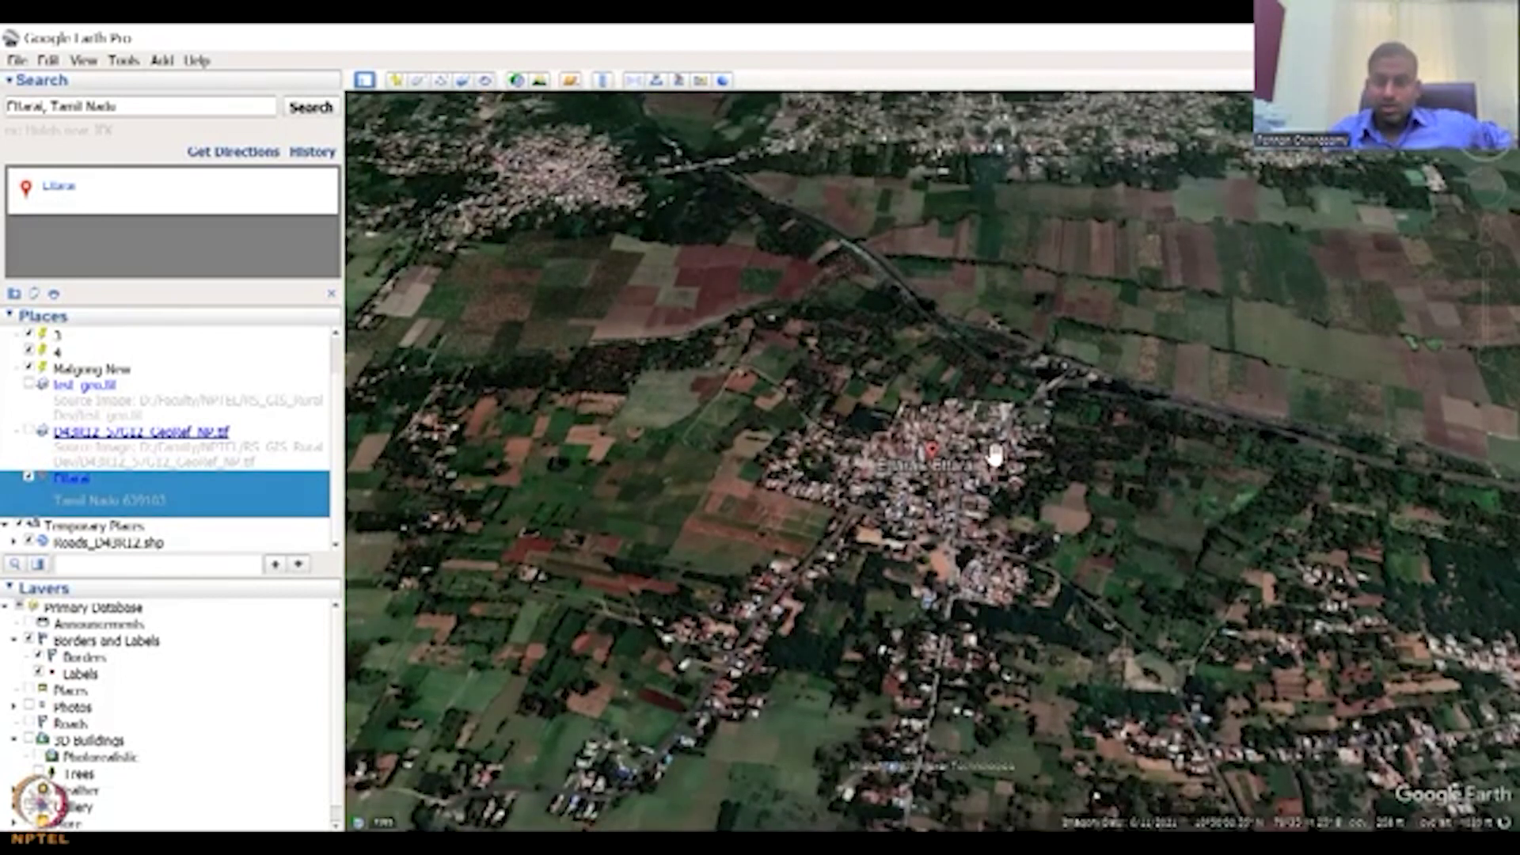
# Explore the imagery from Ettarai out to the coast and into the forested hills along the state border to the southwest
pyautogui.scroll(-2, 994, 475)
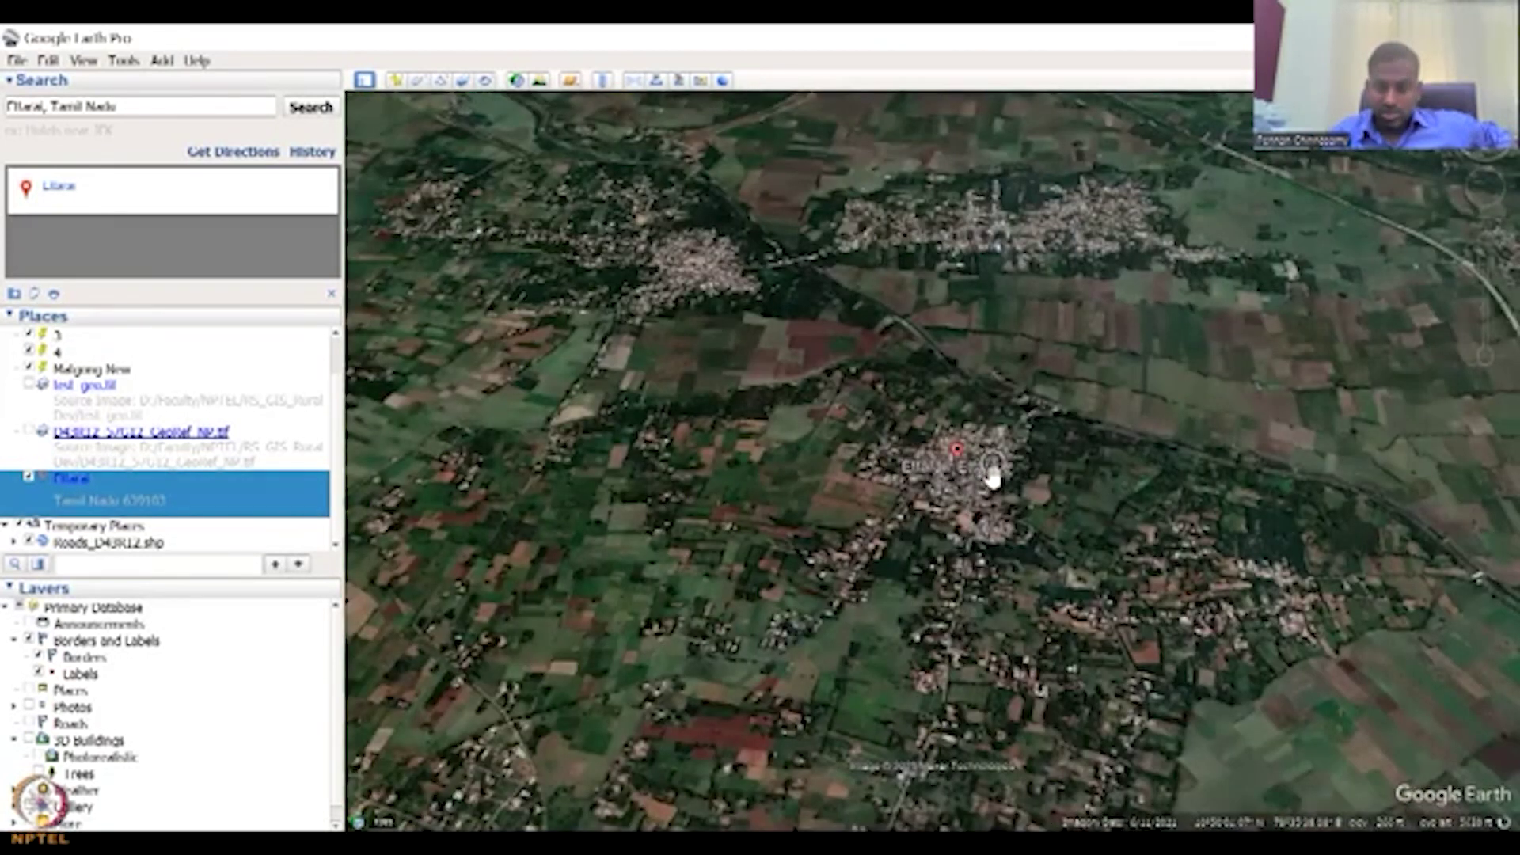
pyautogui.scroll(-2, 994, 477)
pyautogui.scroll(-2, 994, 478)
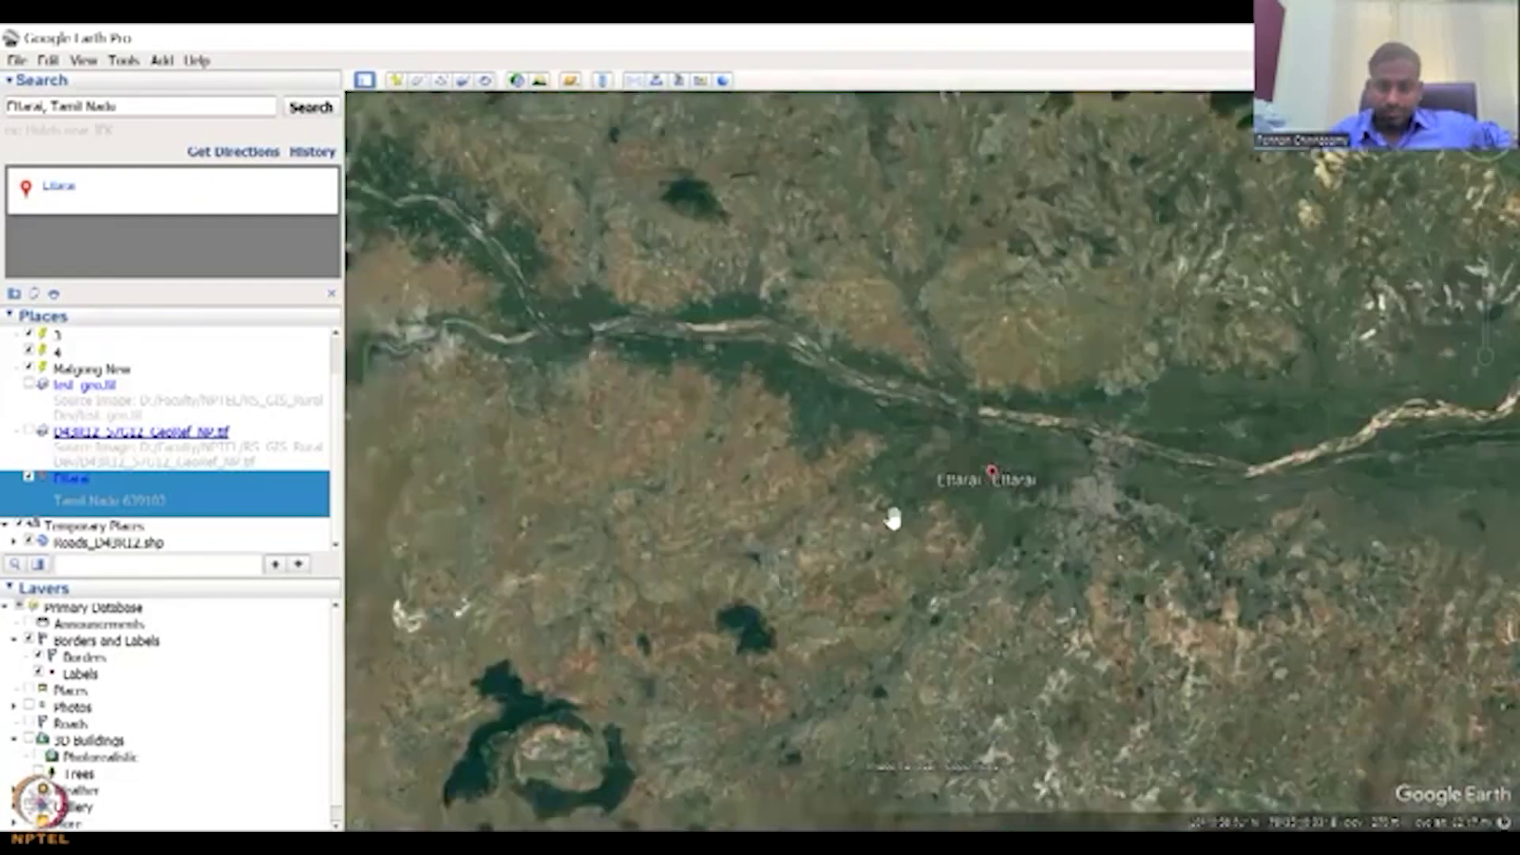
pyautogui.moveTo(852, 439); pyautogui.dragTo(820, 584)
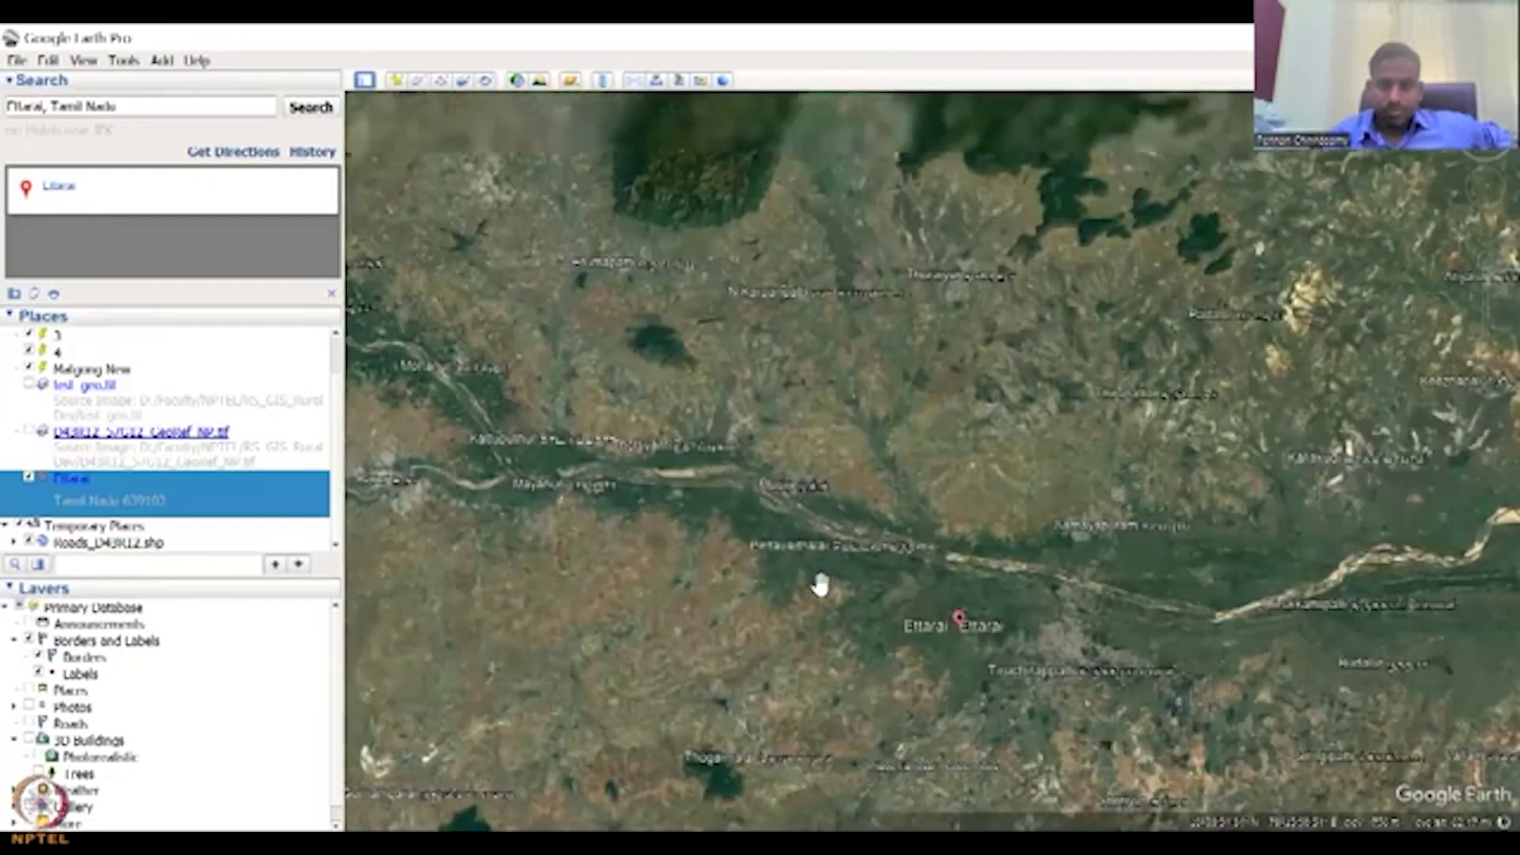
pyautogui.scroll(-3, 820, 585)
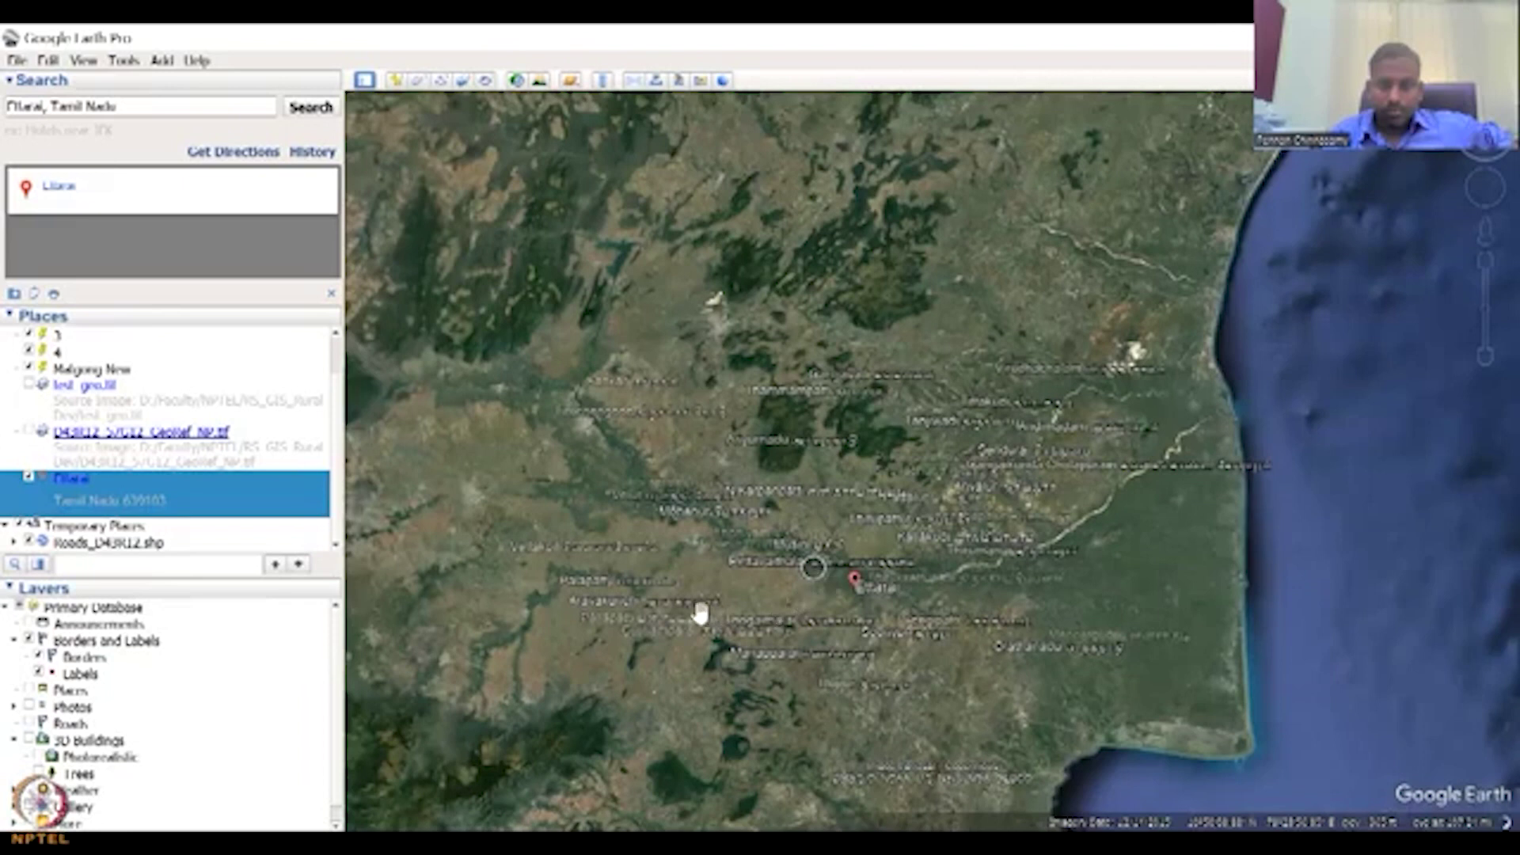
pyautogui.scroll(-3, 700, 614)
pyautogui.scroll(2, 700, 613)
pyautogui.scroll(3, 797, 606)
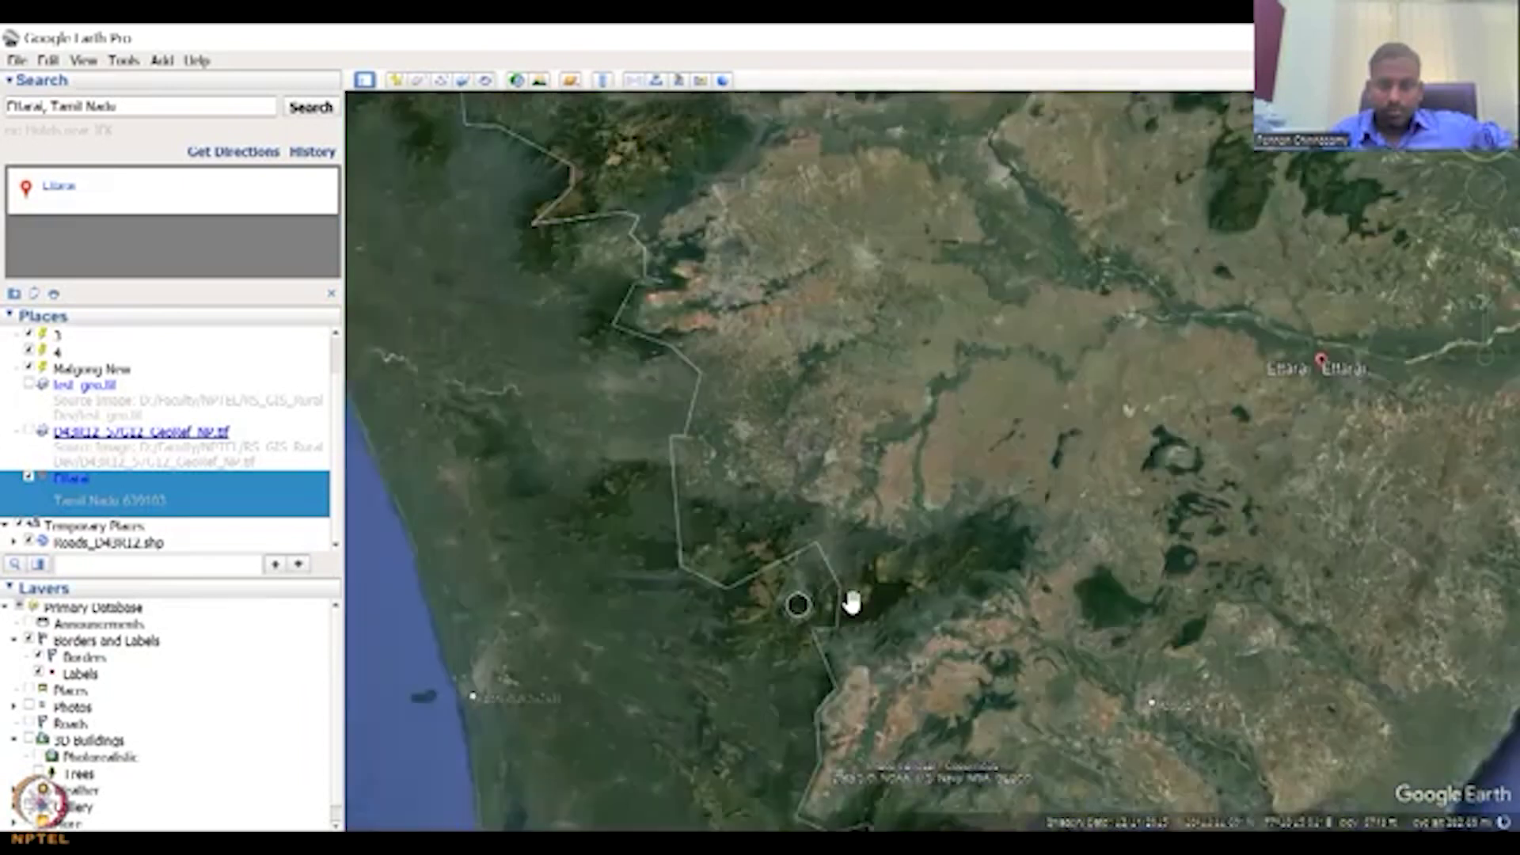
pyautogui.scroll(2, 954, 545)
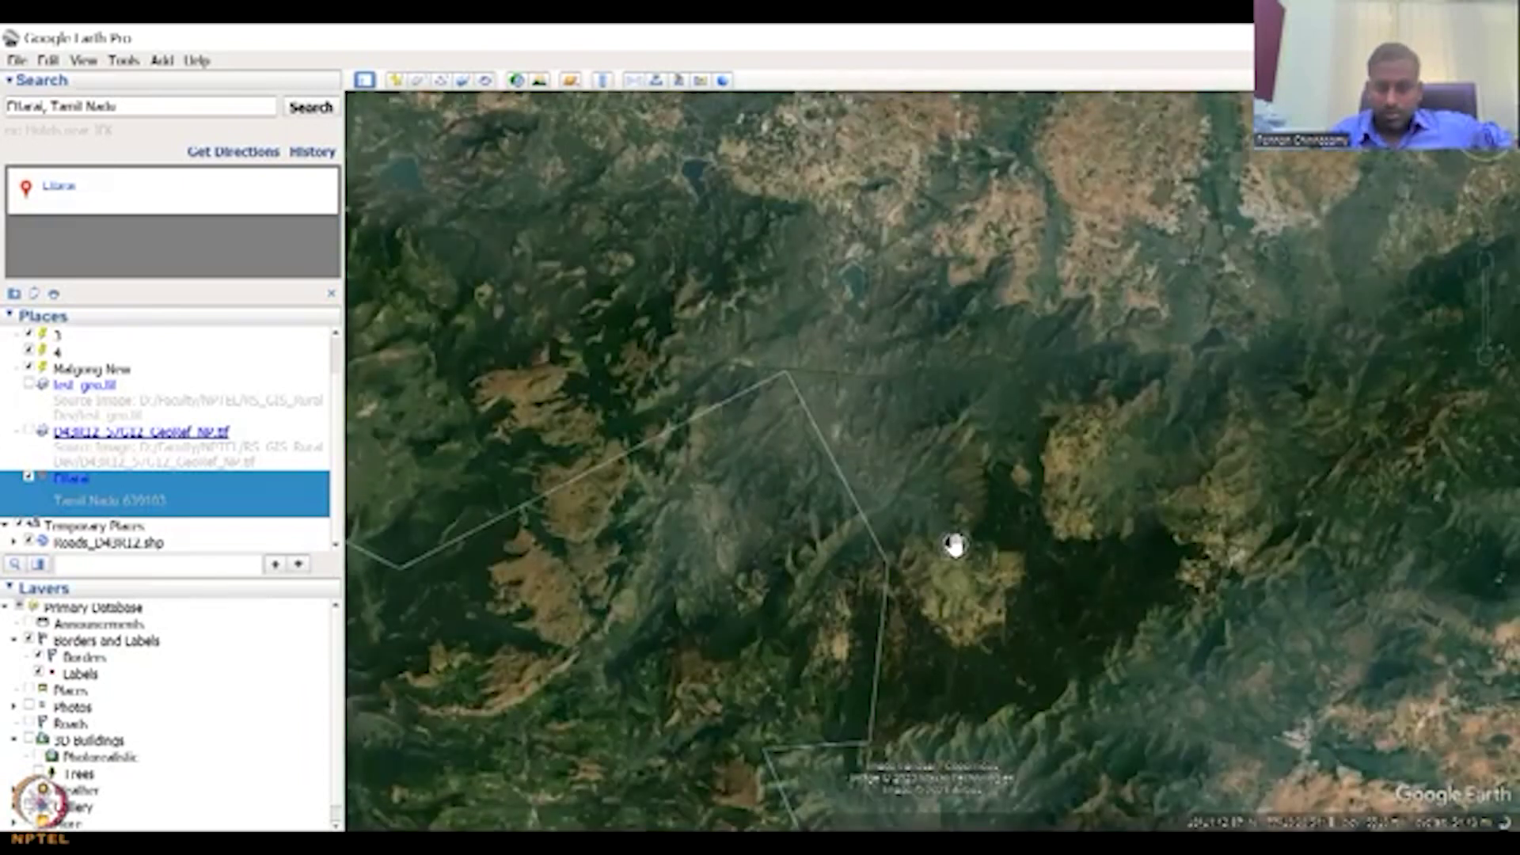
pyautogui.scroll(2, 954, 545)
pyautogui.scroll(2, 954, 545)
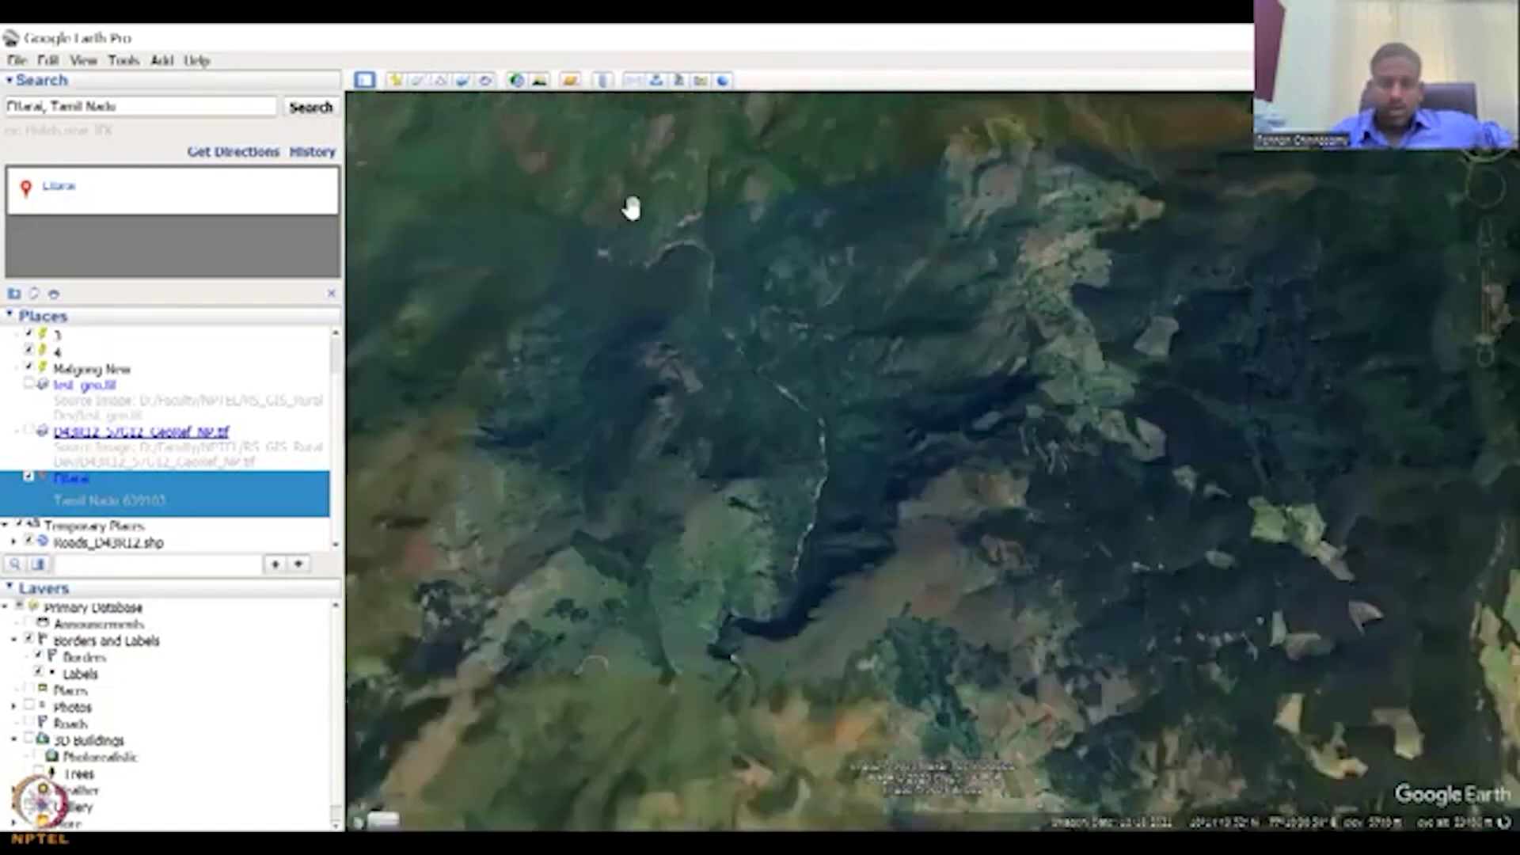
pyautogui.scroll(2, 831, 560)
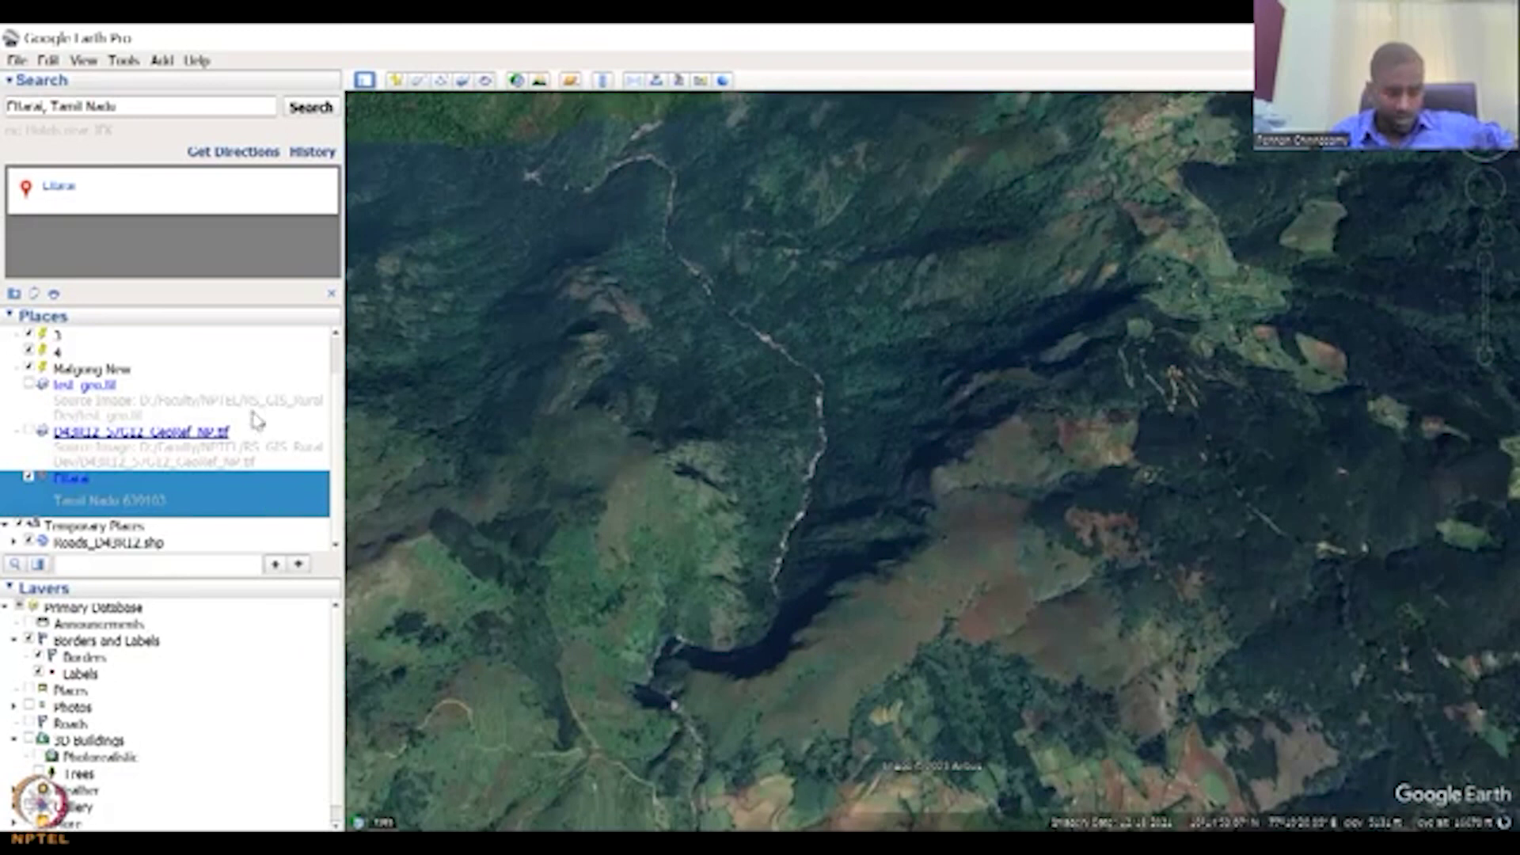
# Show the Ettarai elevation profile again, check which commands are available for placemark 4, and close the profile
pyautogui.click(84, 61)
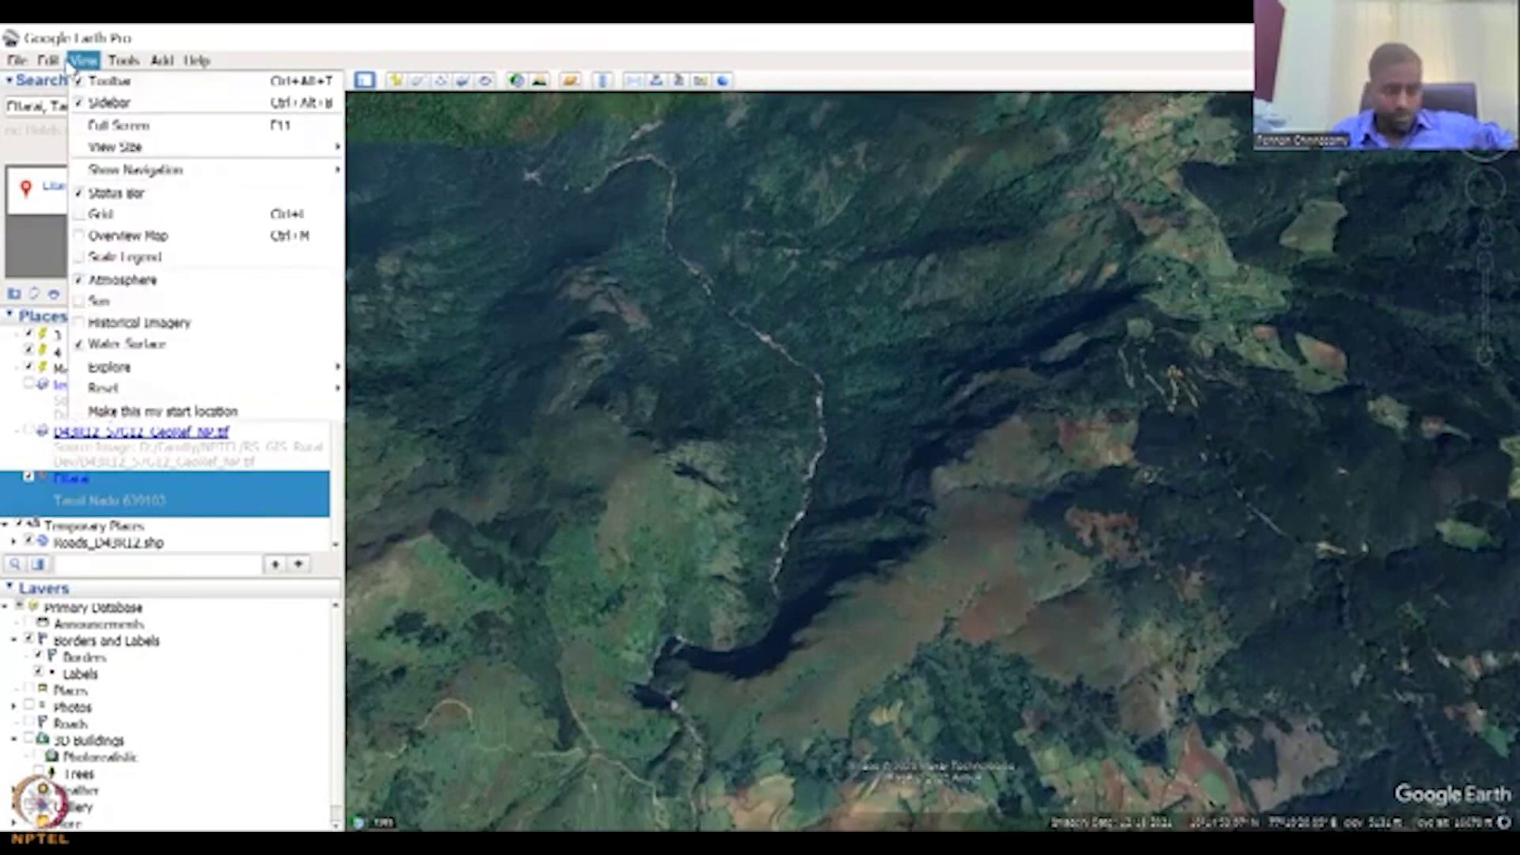
pyautogui.moveTo(48, 61)
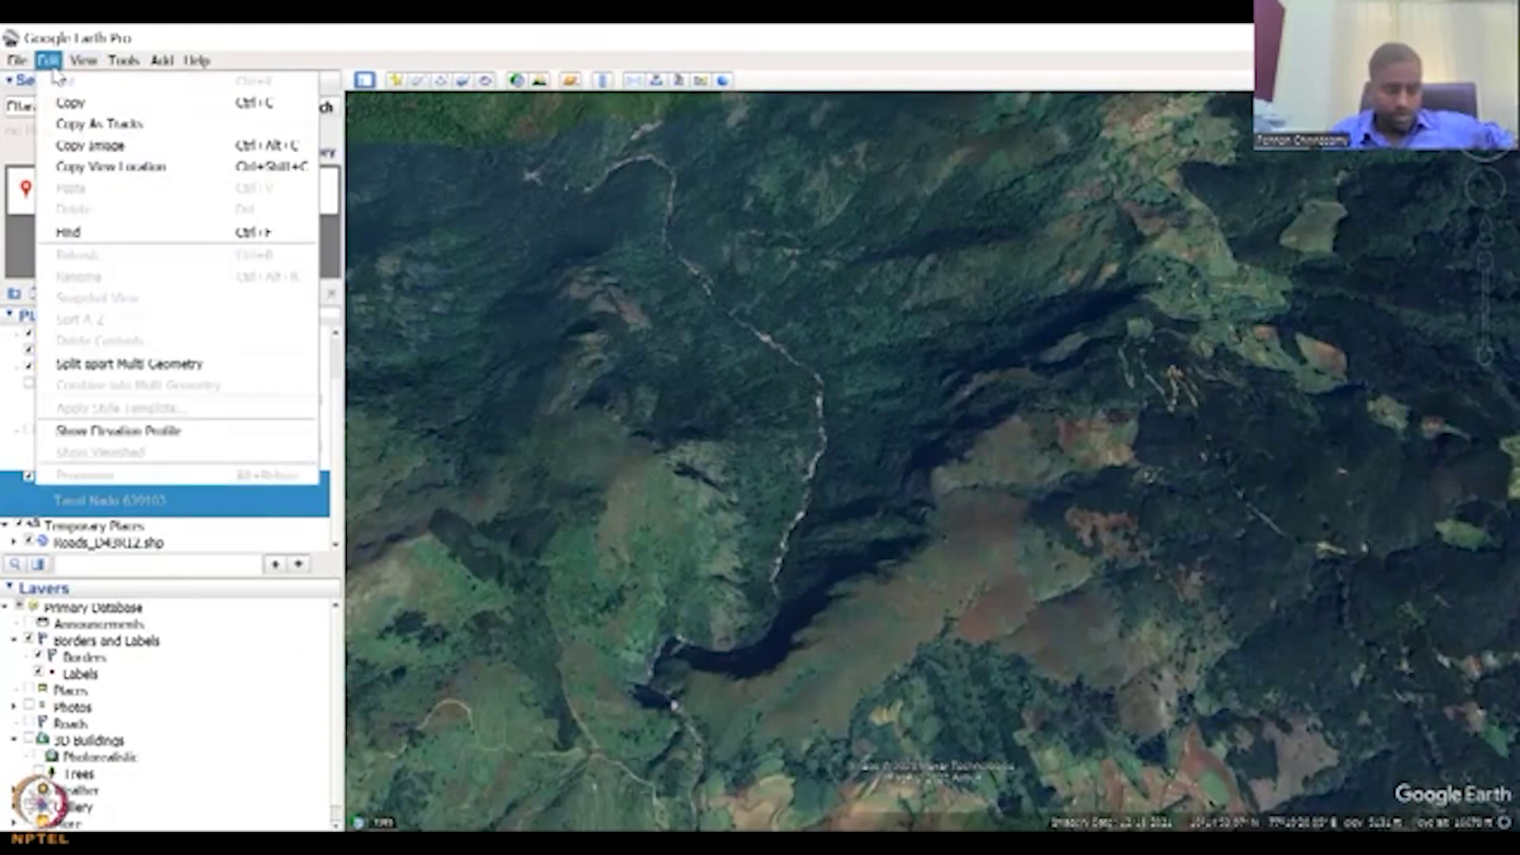
pyautogui.press('Return')
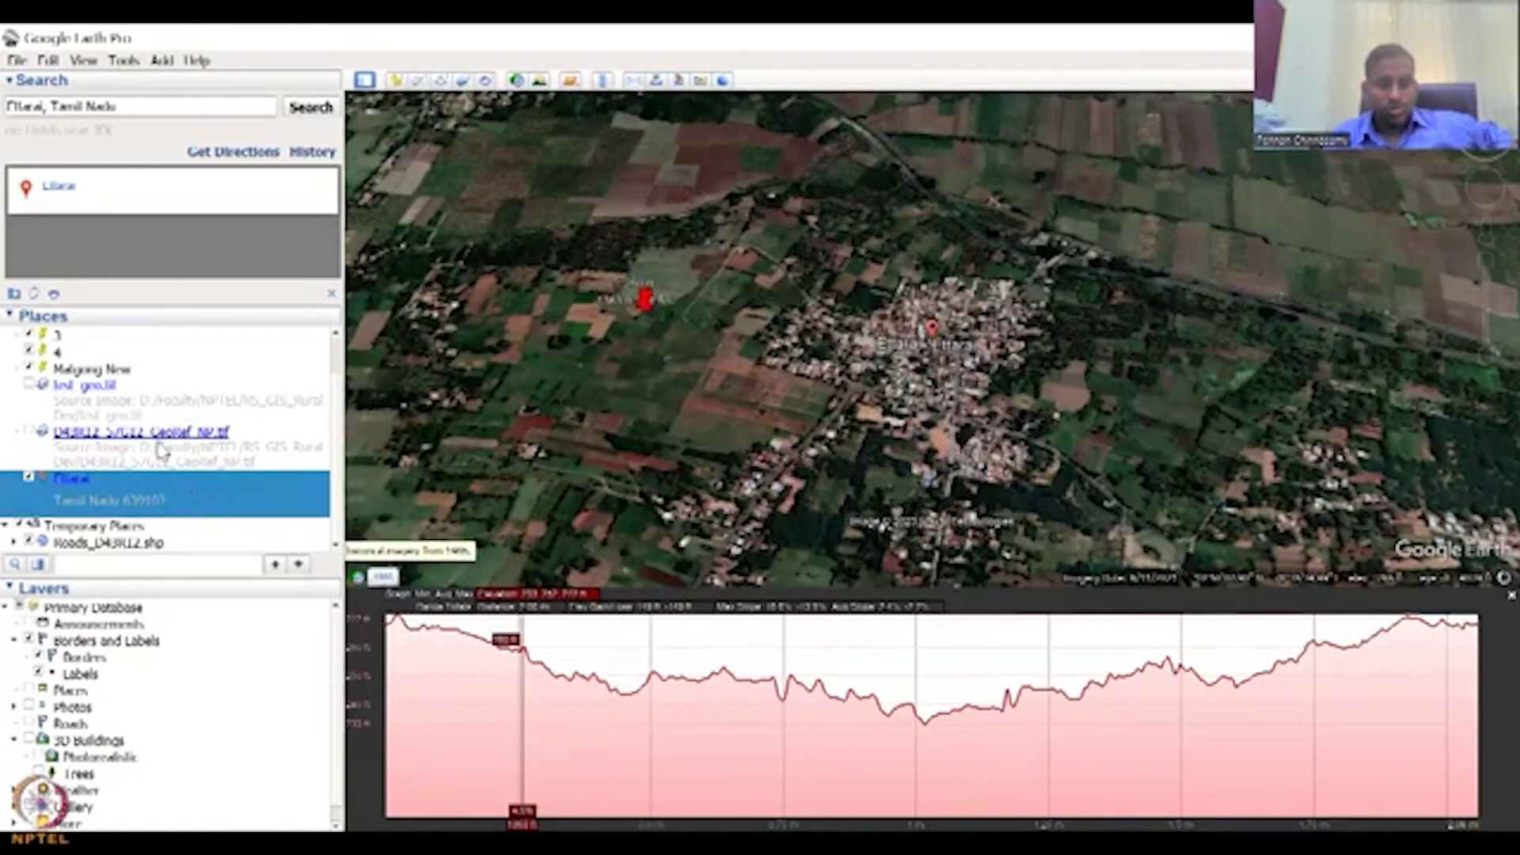
pyautogui.click(119, 354)
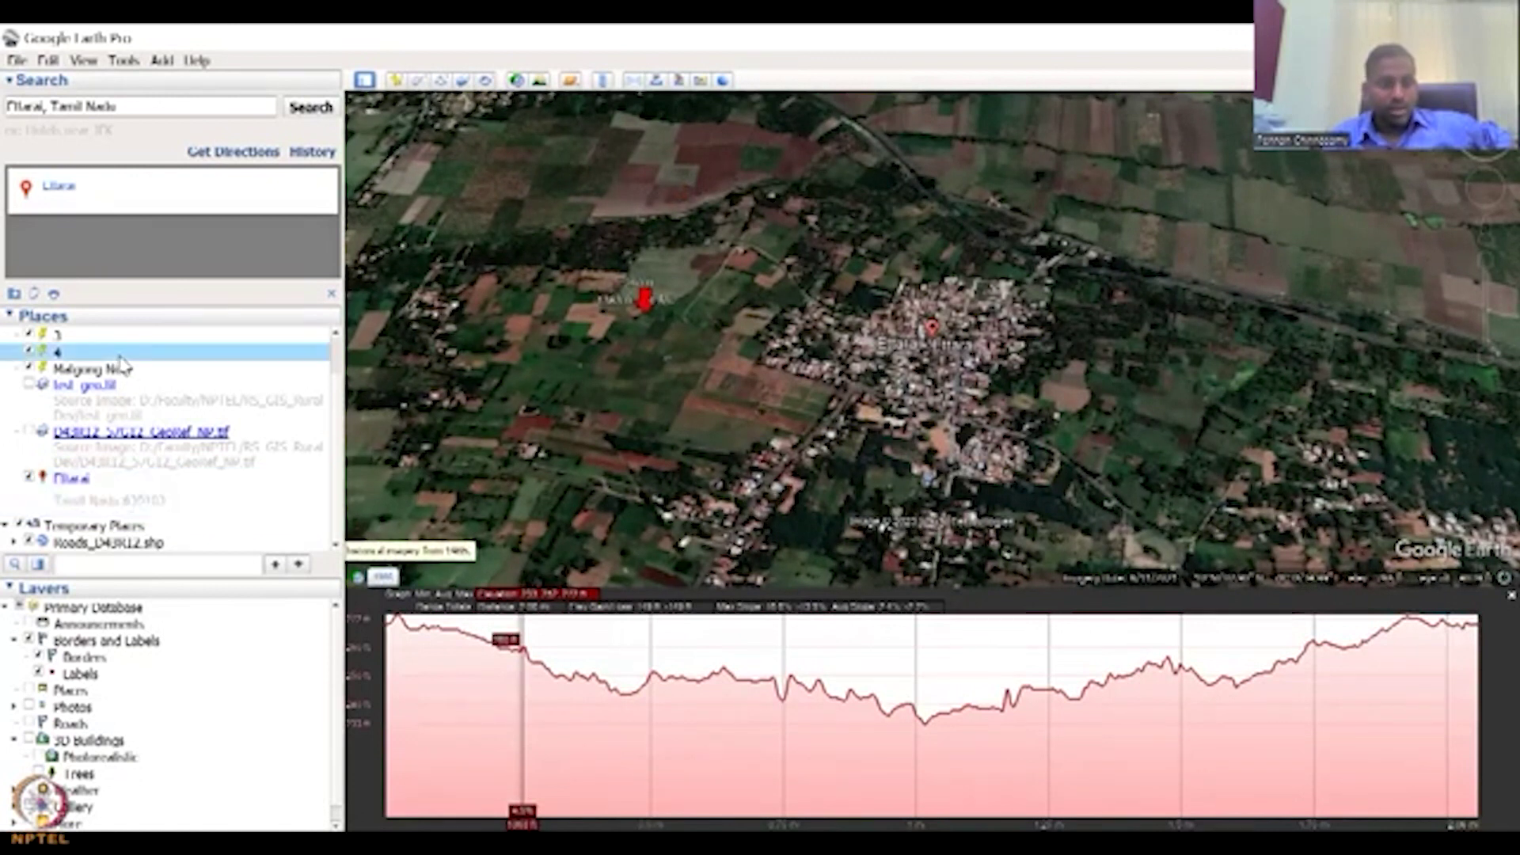
pyautogui.click(17, 61)
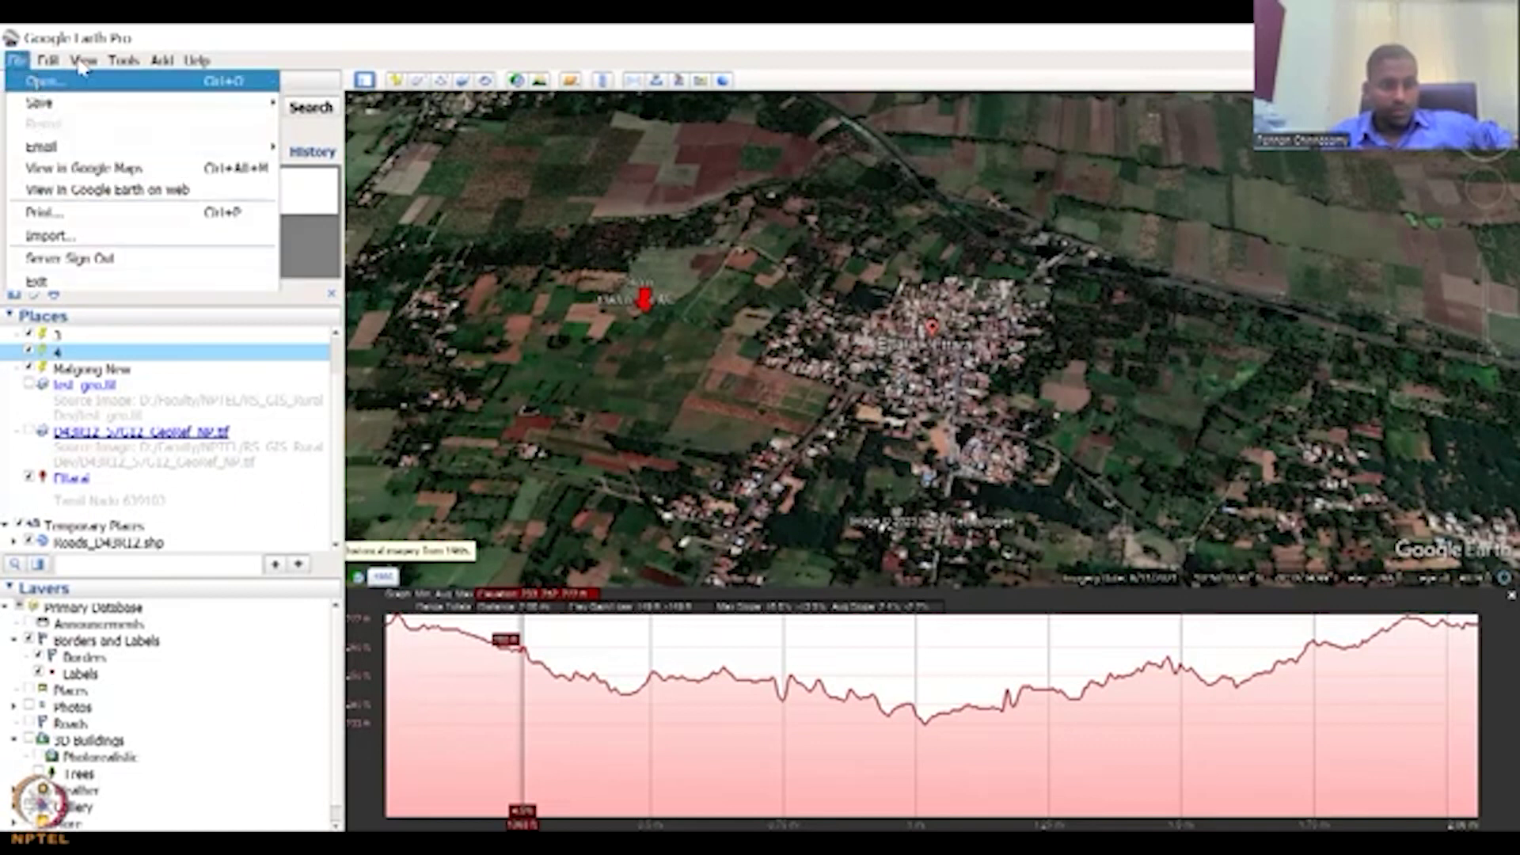
pyautogui.moveTo(84, 60)
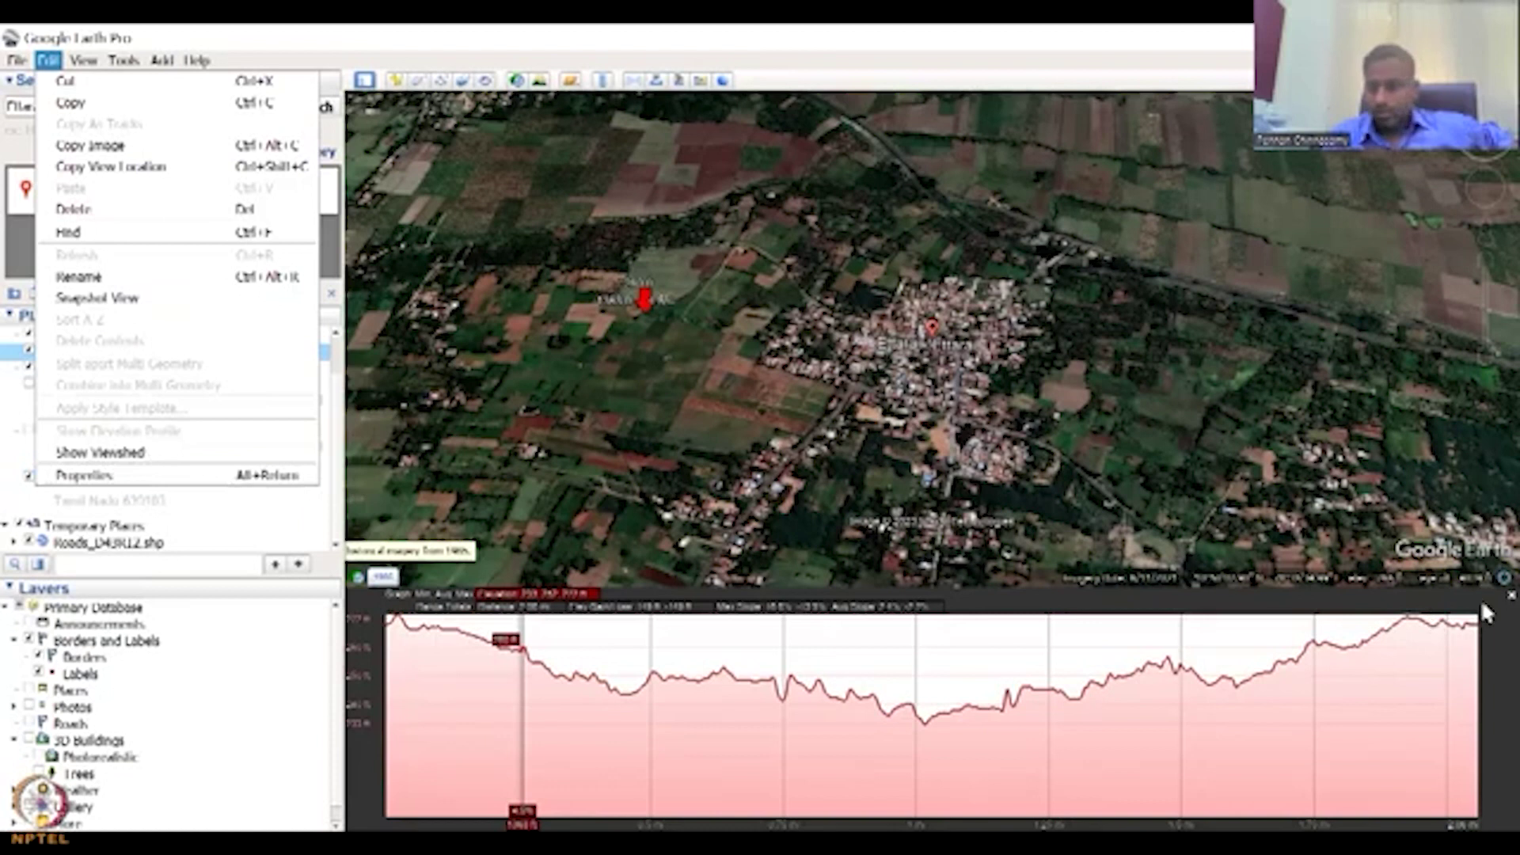
pyautogui.click(1511, 595)
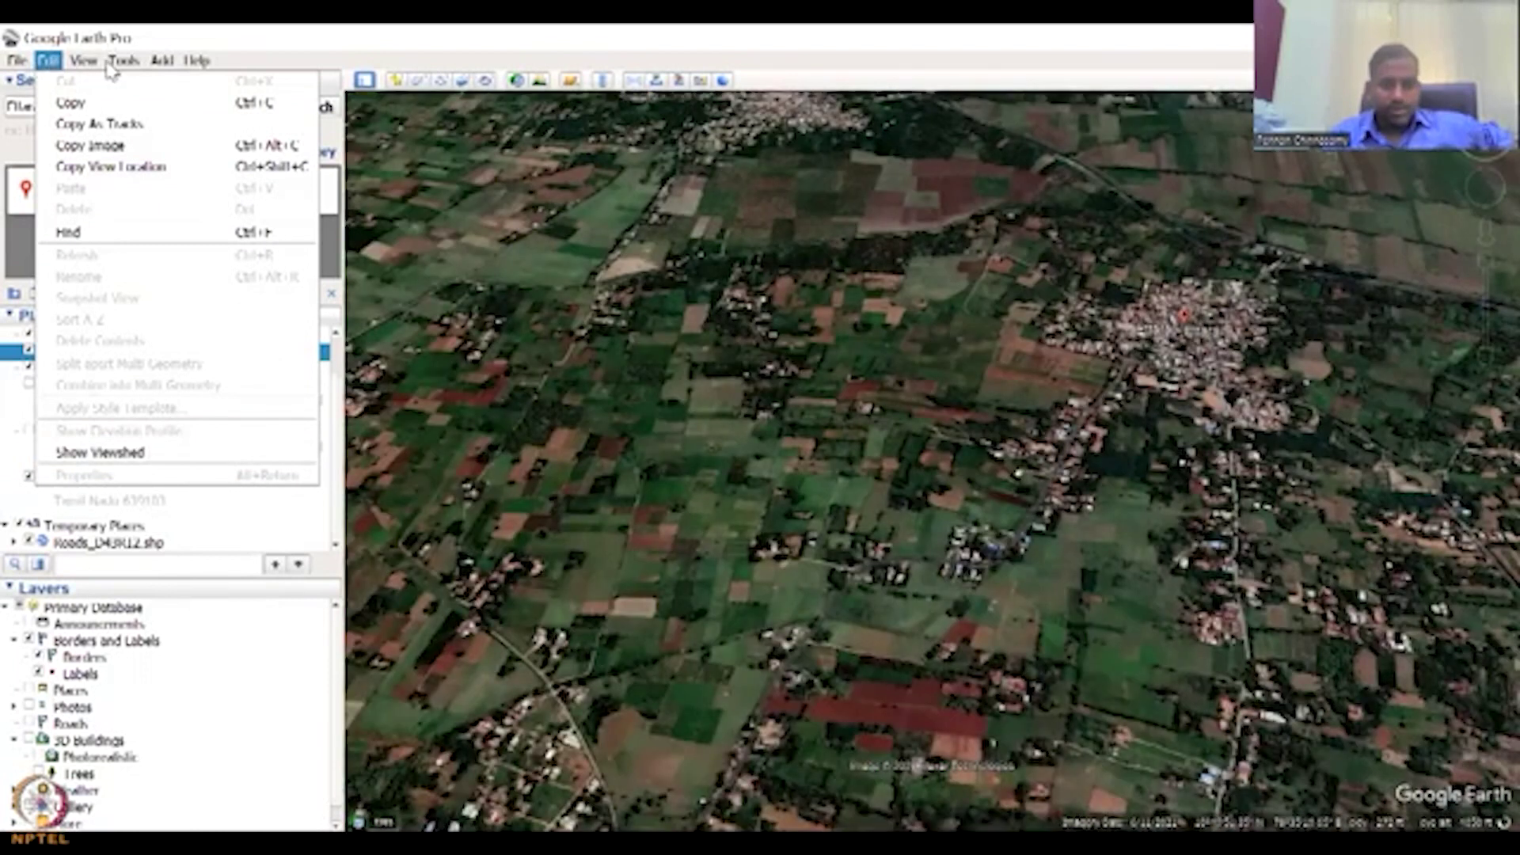
# Review the items that can be added to the map, return to Ettarai, and reset the tilt to a top-down view
pyautogui.moveTo(162, 62)
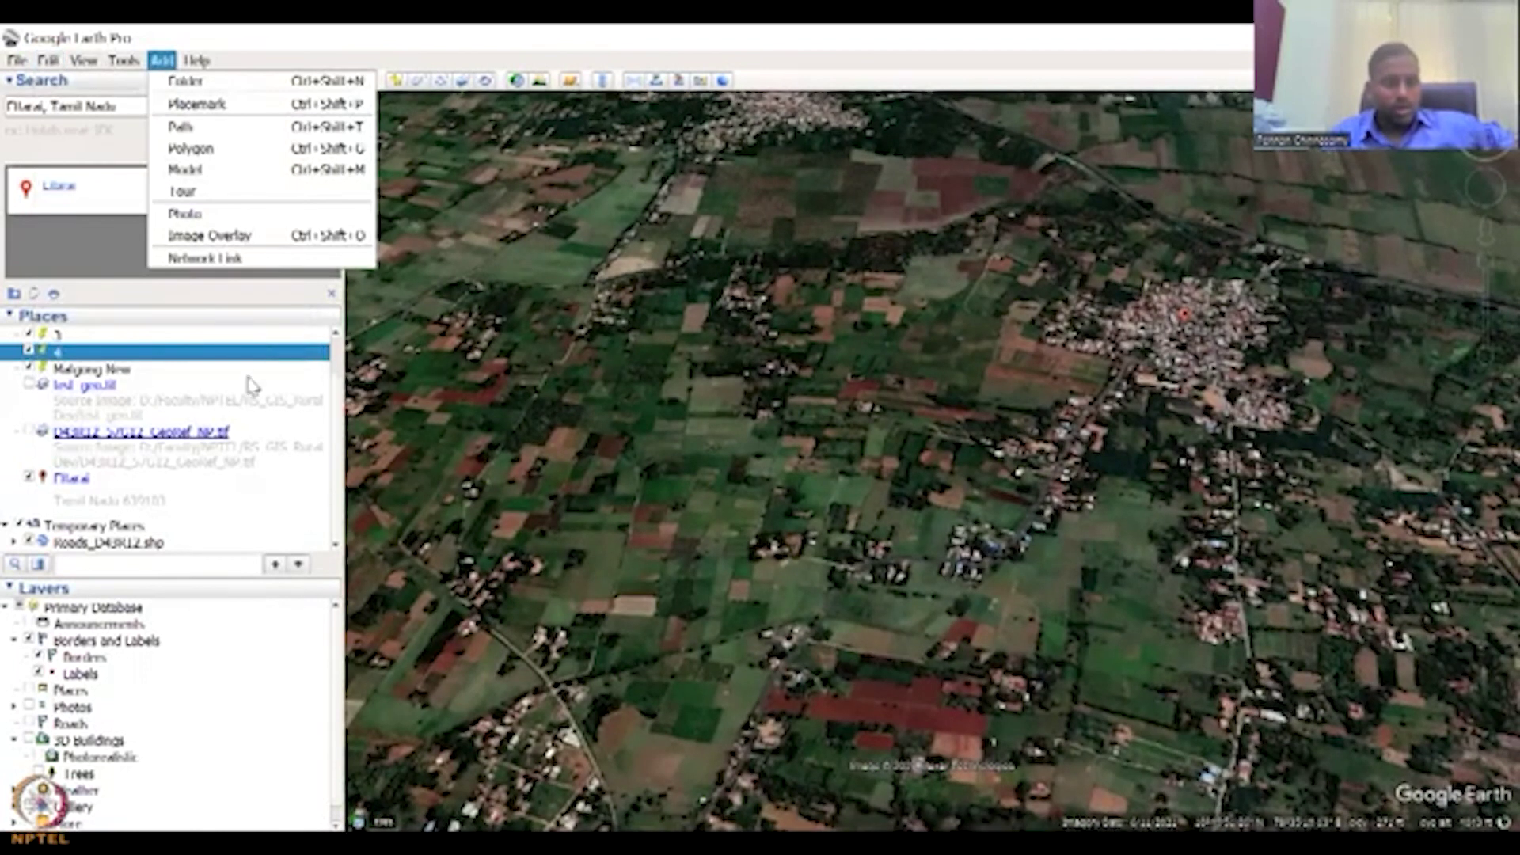
pyautogui.click(617, 532)
pyautogui.click(111, 487)
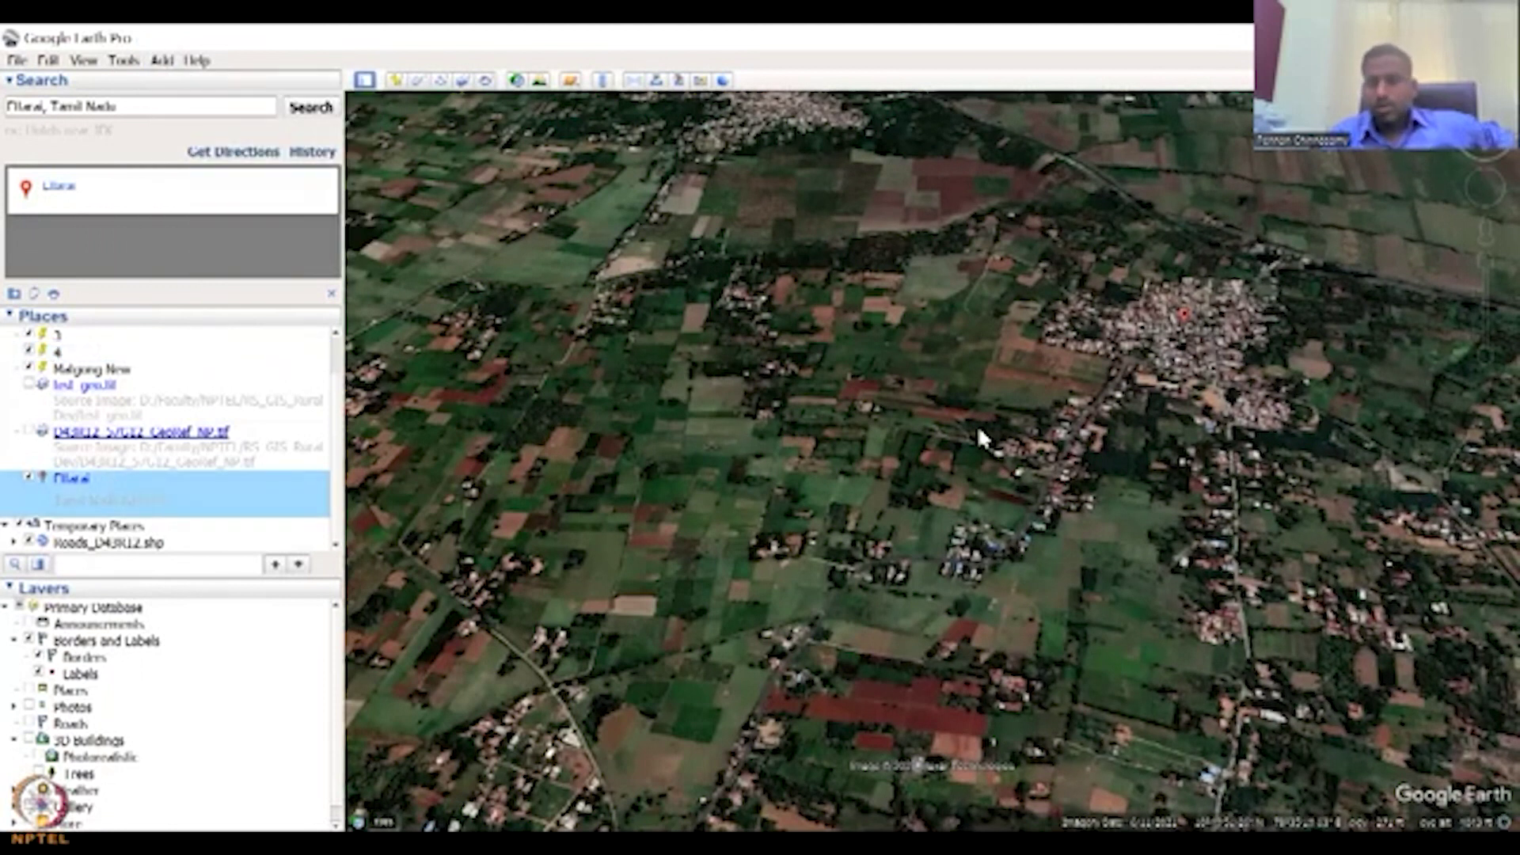
pyautogui.moveTo(1076, 374); pyautogui.dragTo(1021, 403)
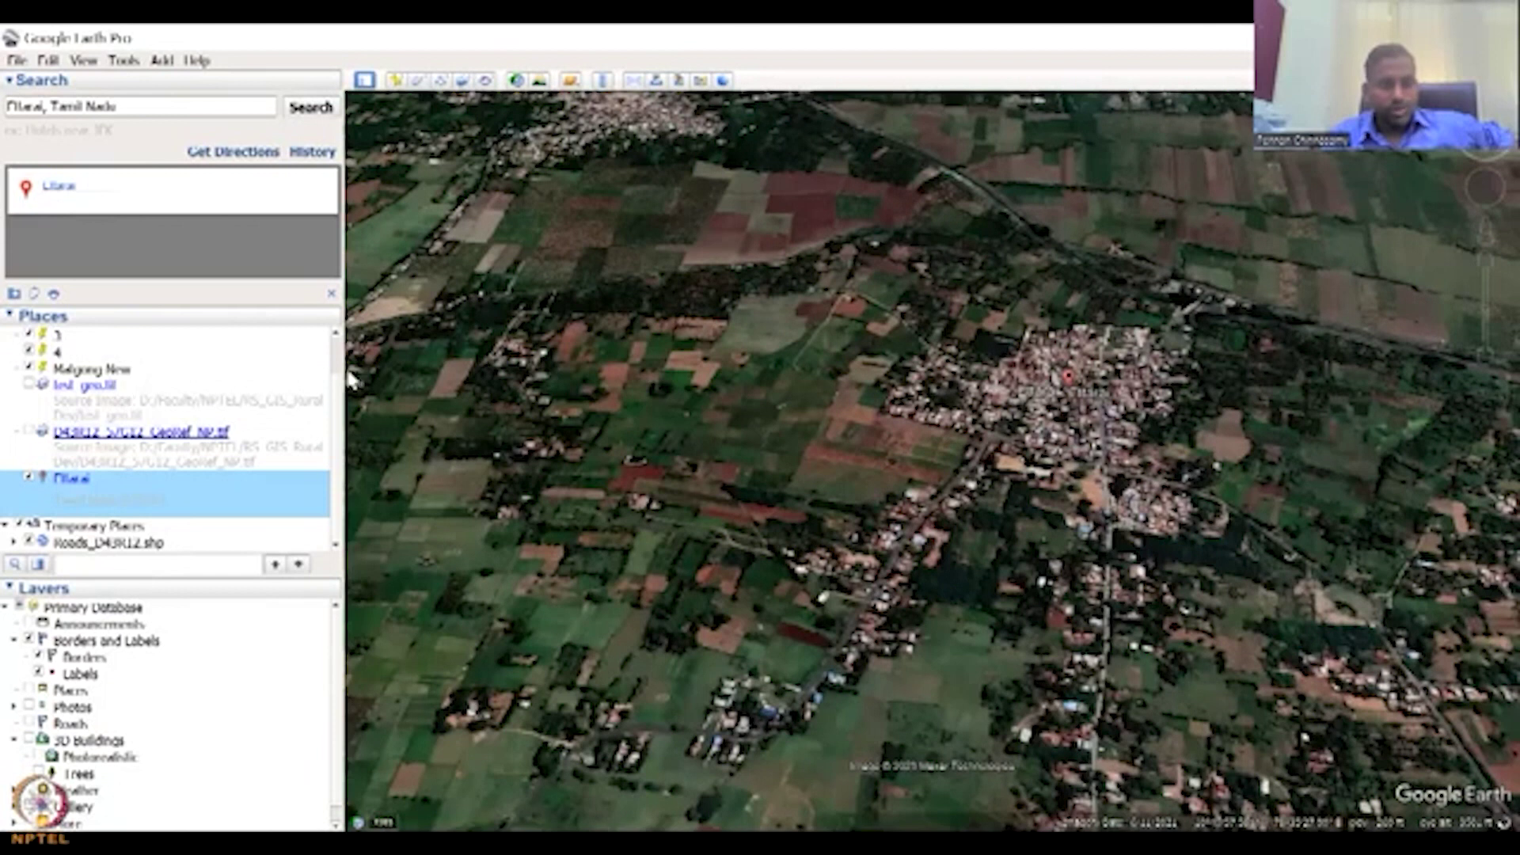
pyautogui.click(84, 60)
pyautogui.moveTo(345, 366)
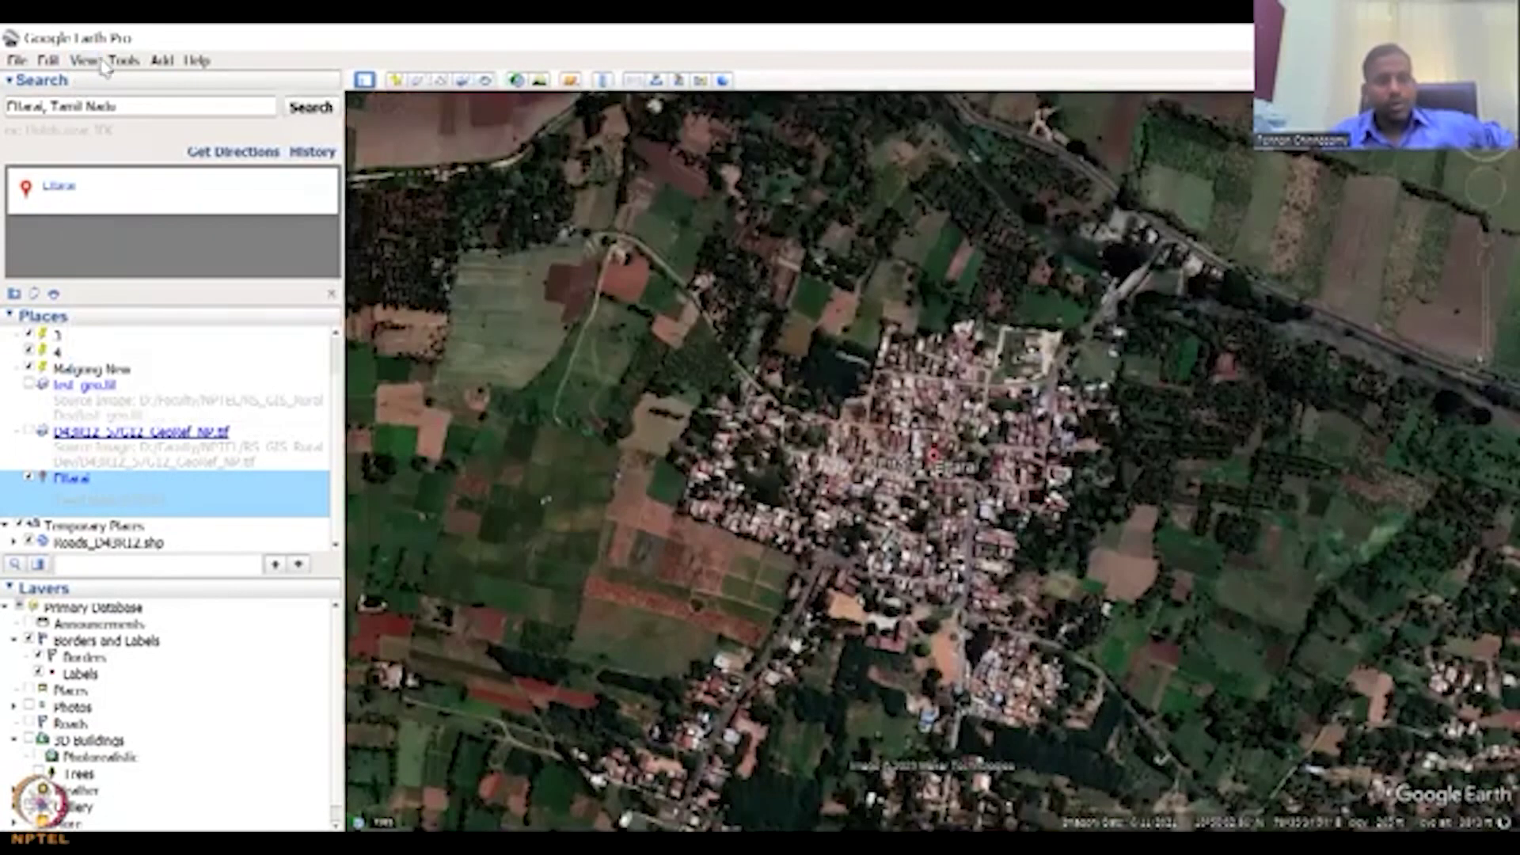
# Open the Ruler to view its measuring modes, close it, and review the other tools and the items that can be added
pyautogui.click(120, 61)
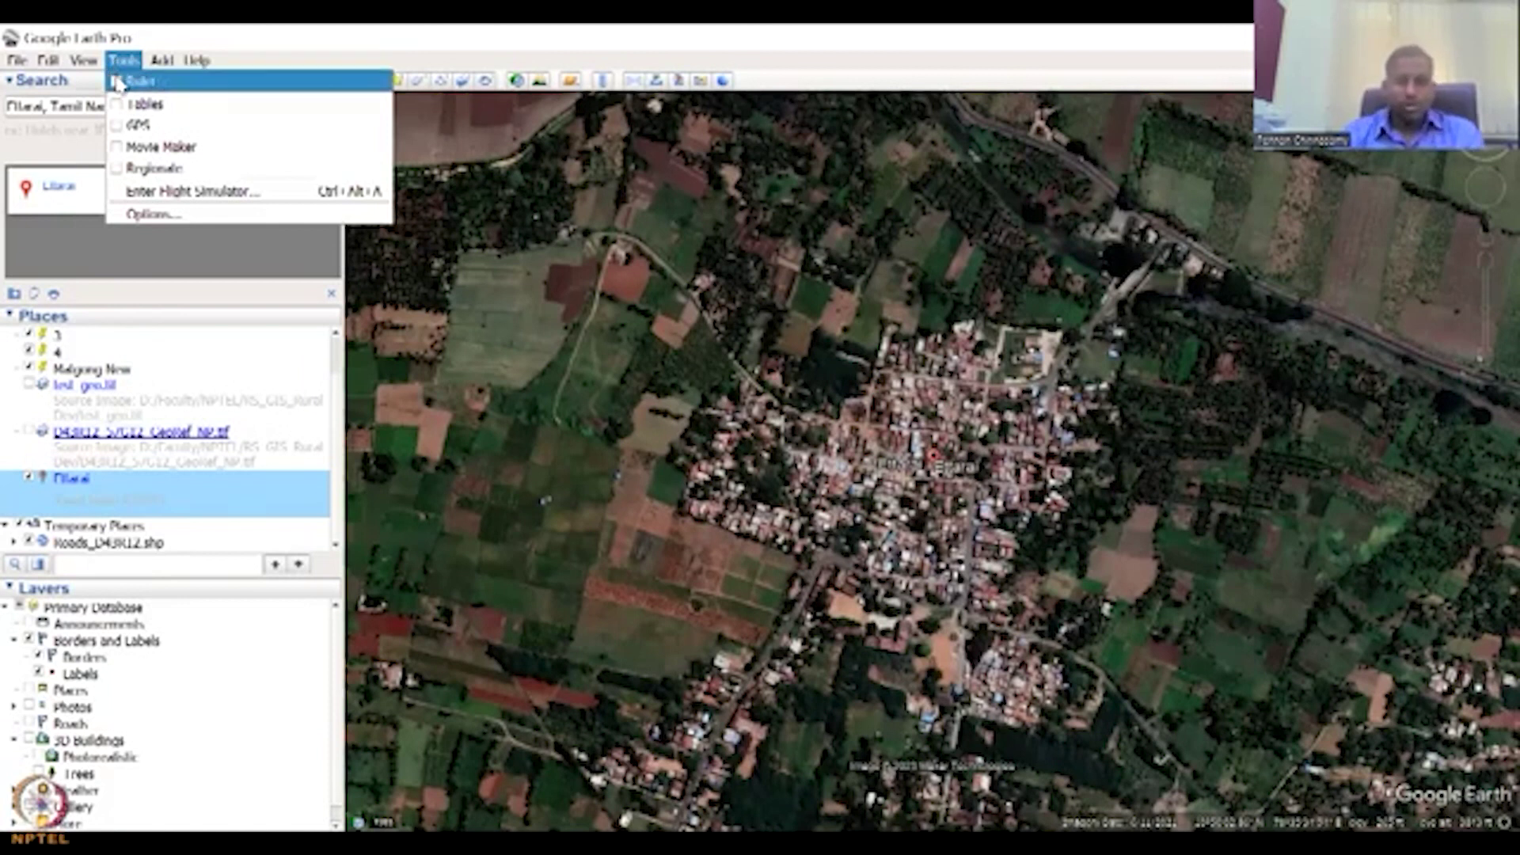
pyautogui.click(120, 81)
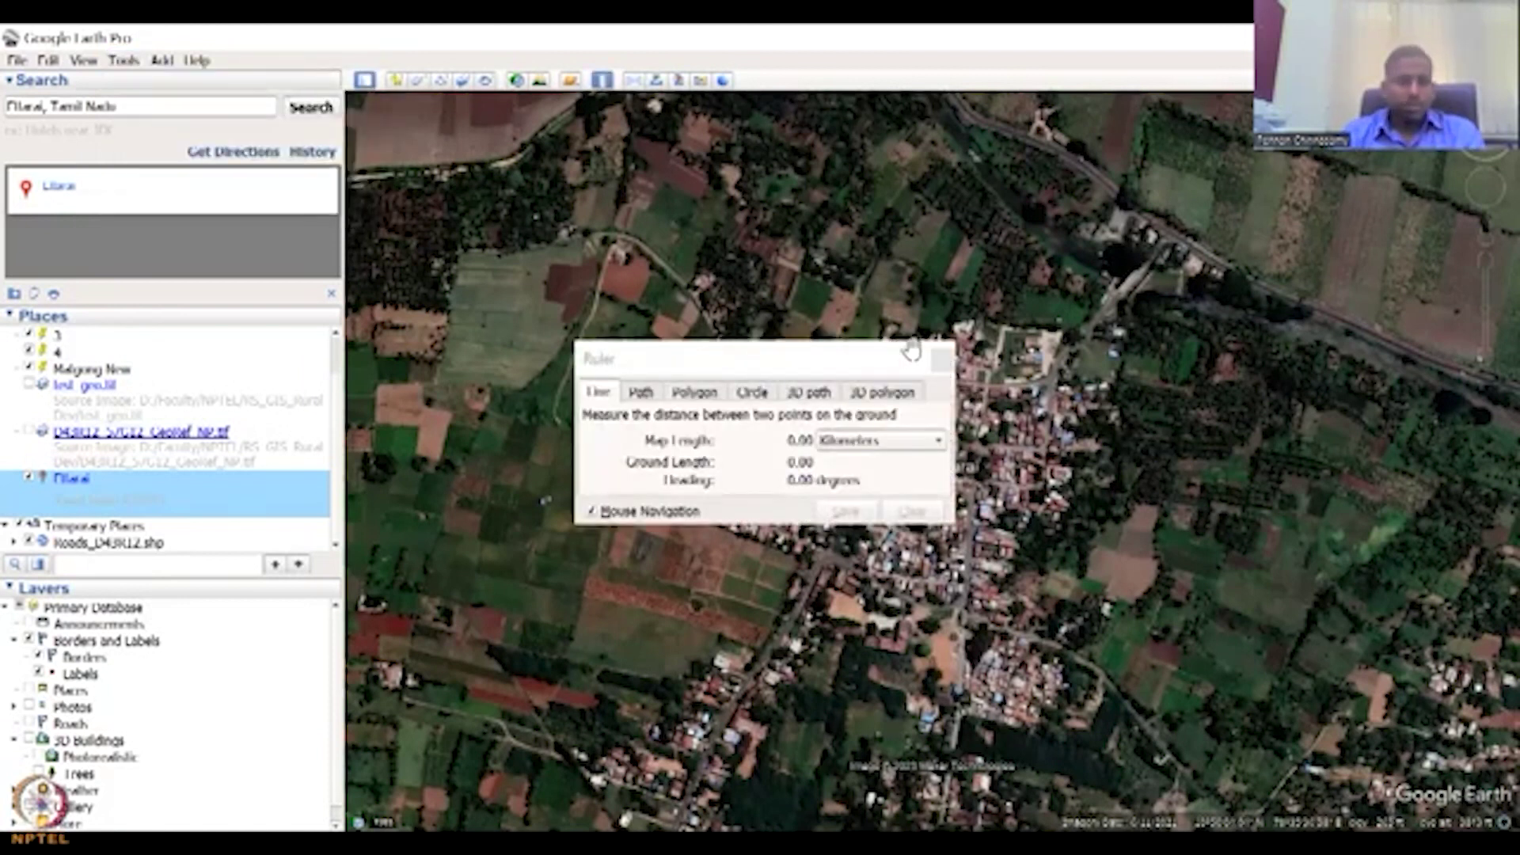
pyautogui.click(941, 359)
pyautogui.click(122, 61)
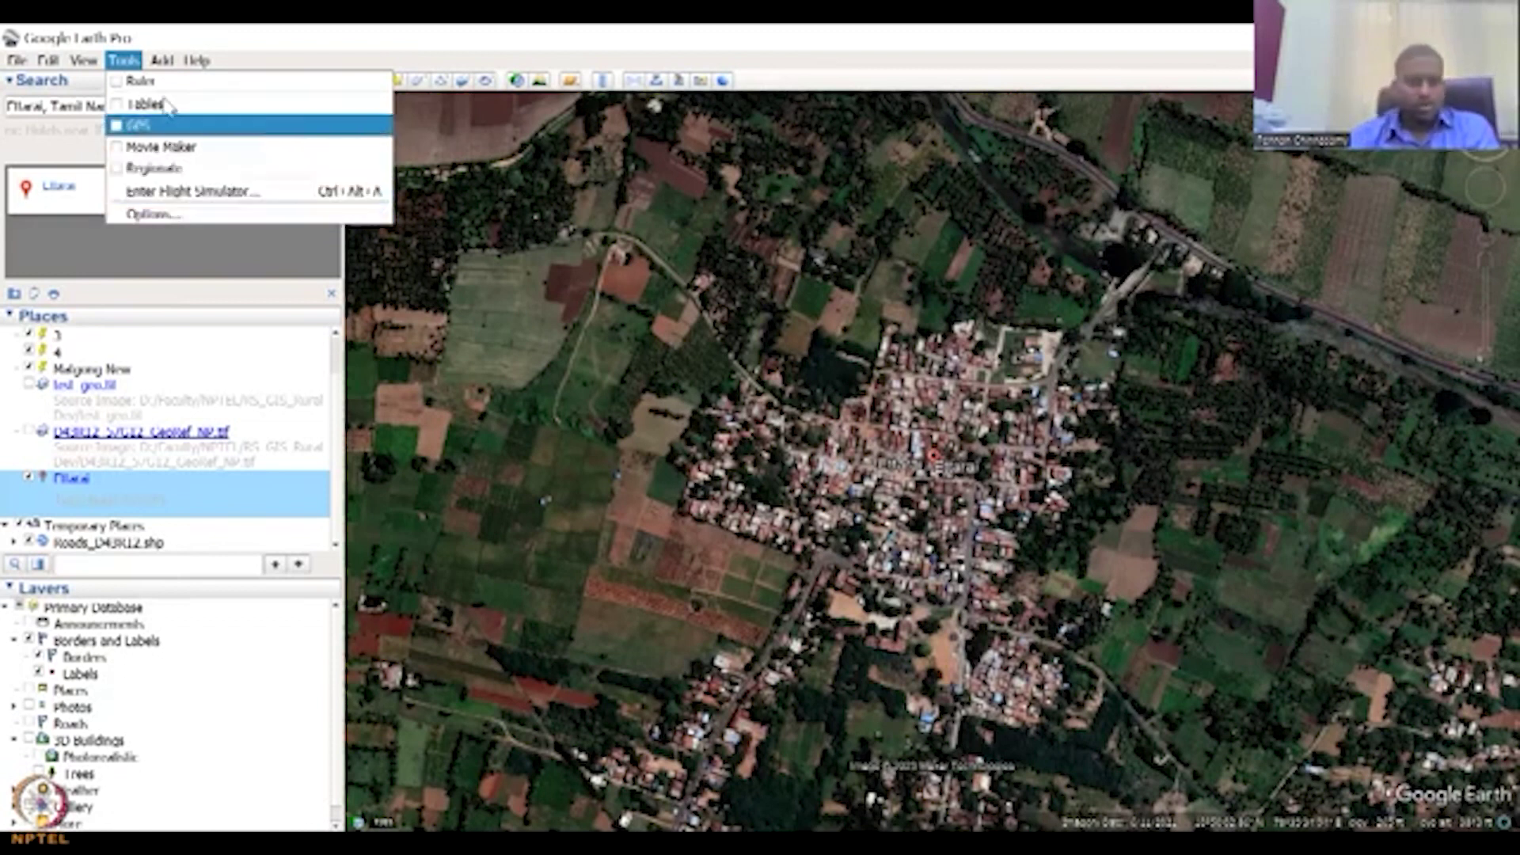
pyautogui.moveTo(164, 60)
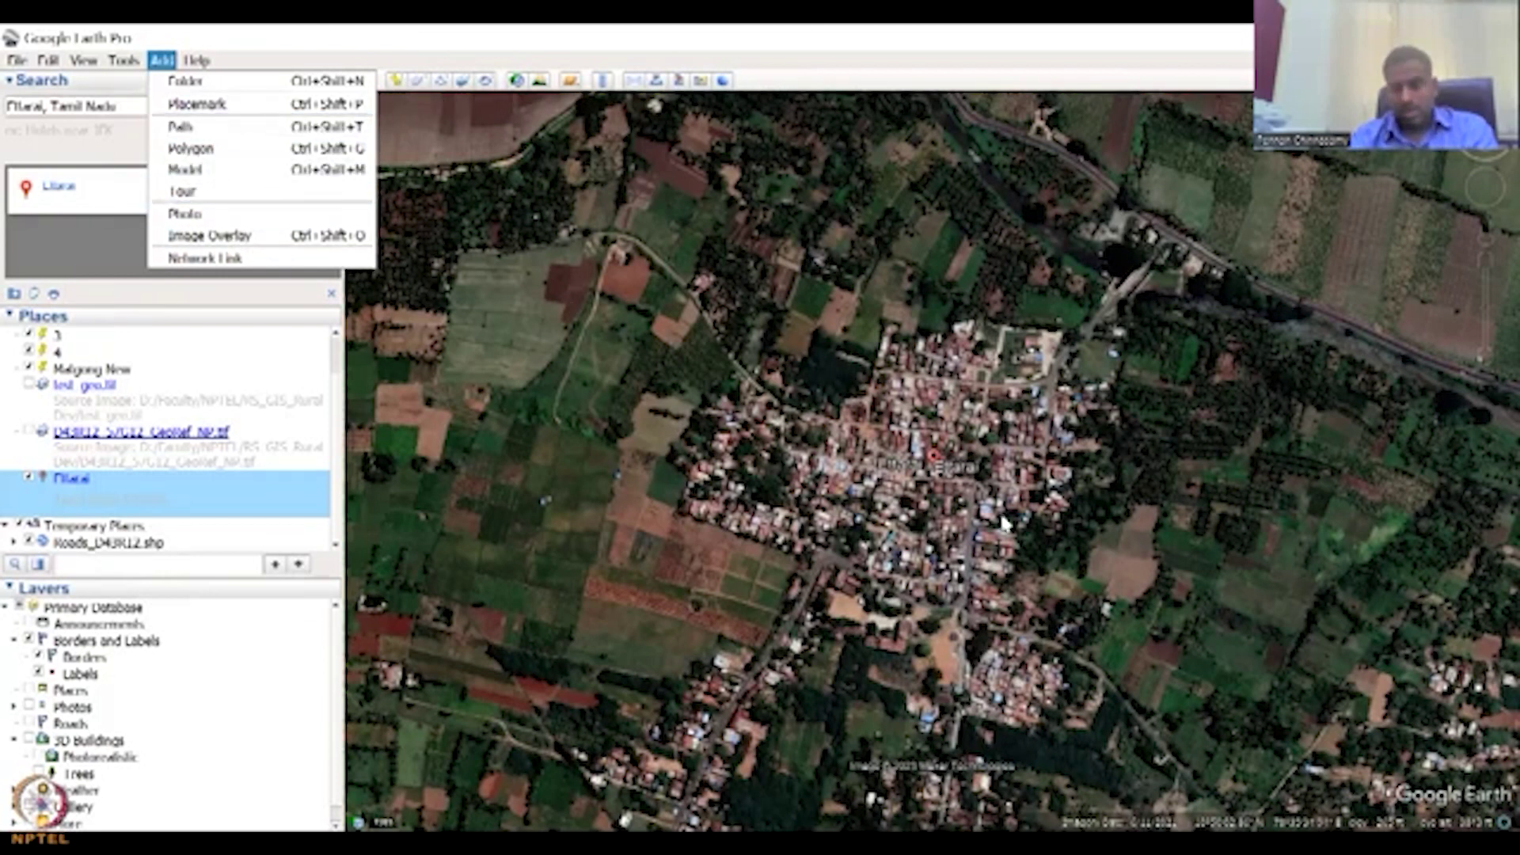
pyautogui.click(399, 90)
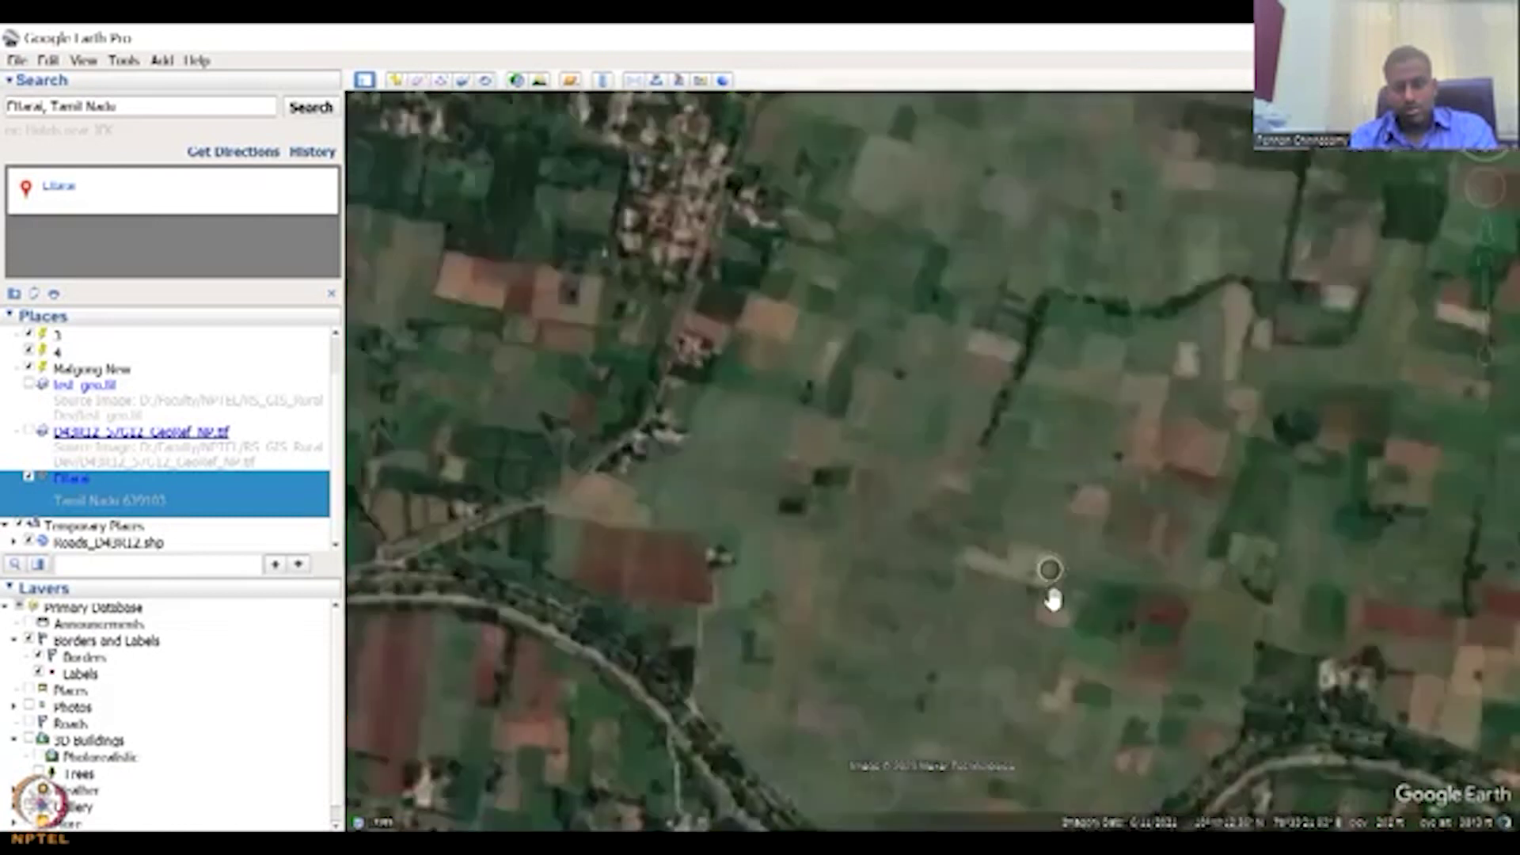
# Add a placemark named mannavanur beside Mannavanur village, in the hills west of Kodaikanal
pyautogui.scroll(2, 987, 590)
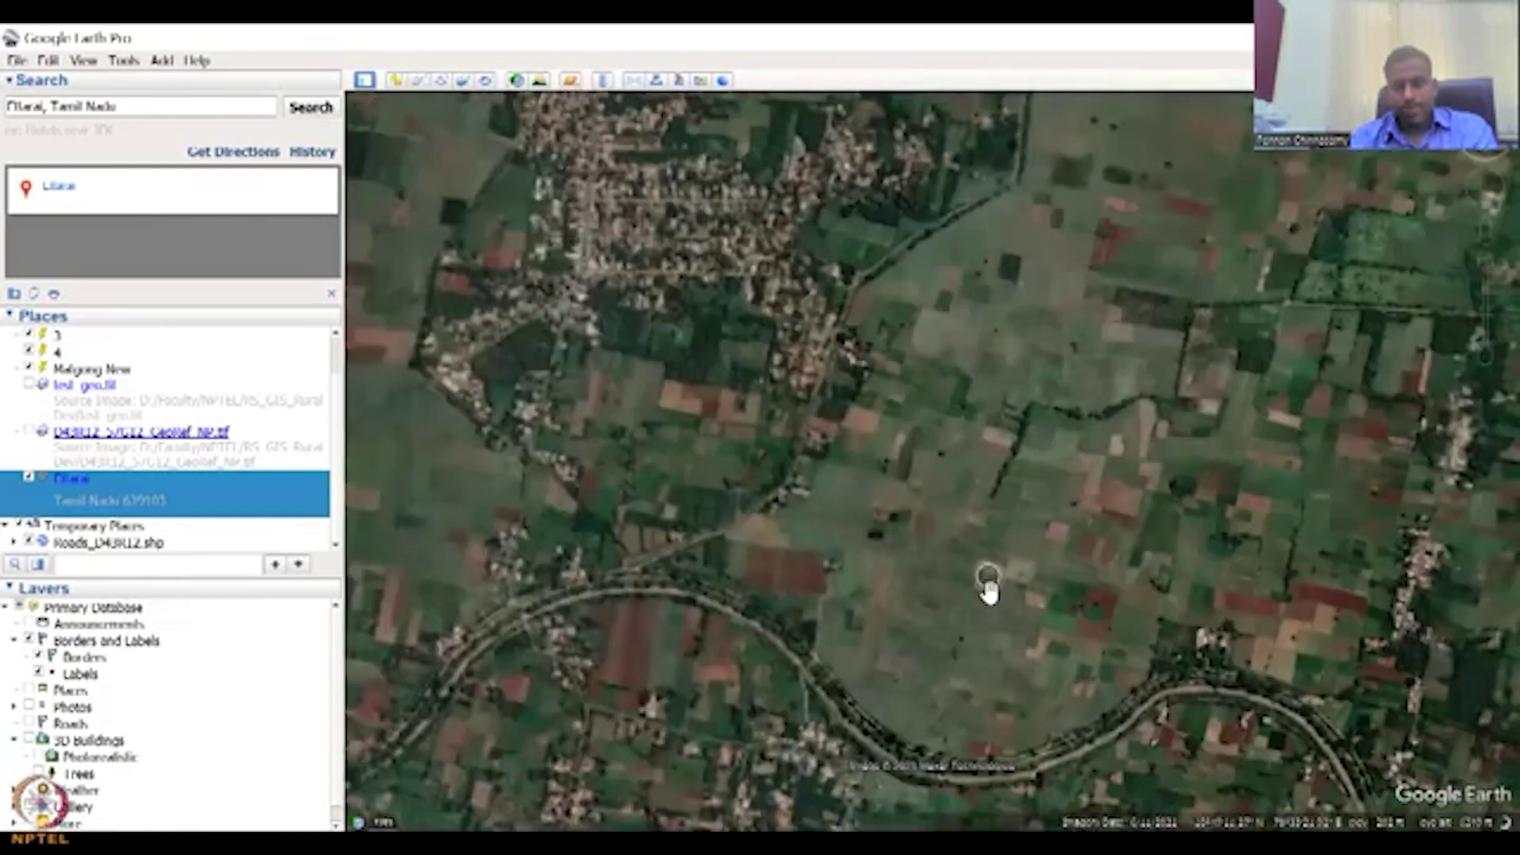
pyautogui.scroll(-3, 988, 590)
pyautogui.scroll(-3, 990, 592)
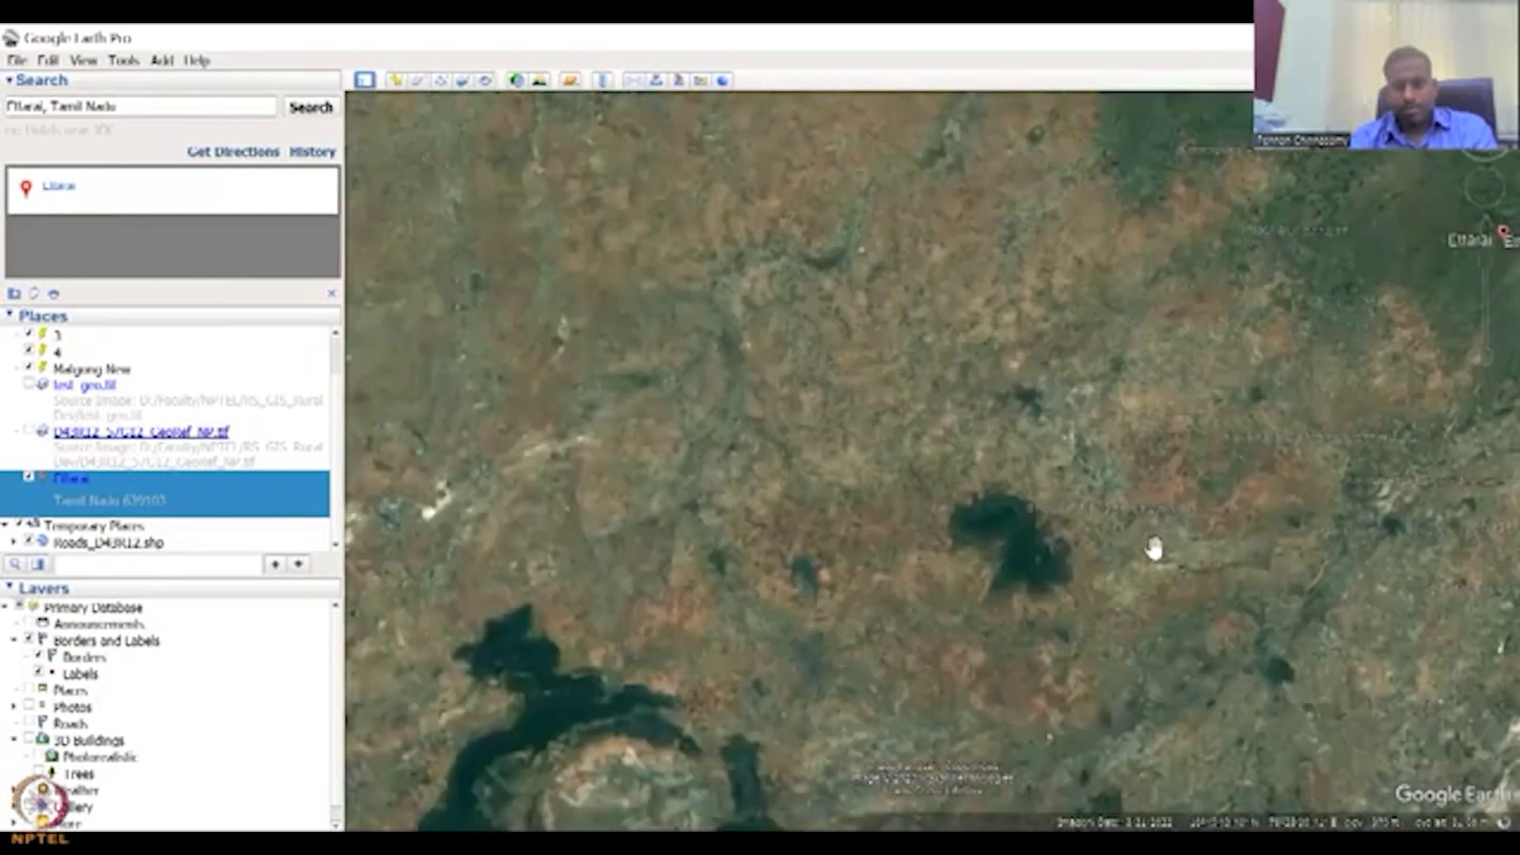
pyautogui.scroll(-4, 1145, 589)
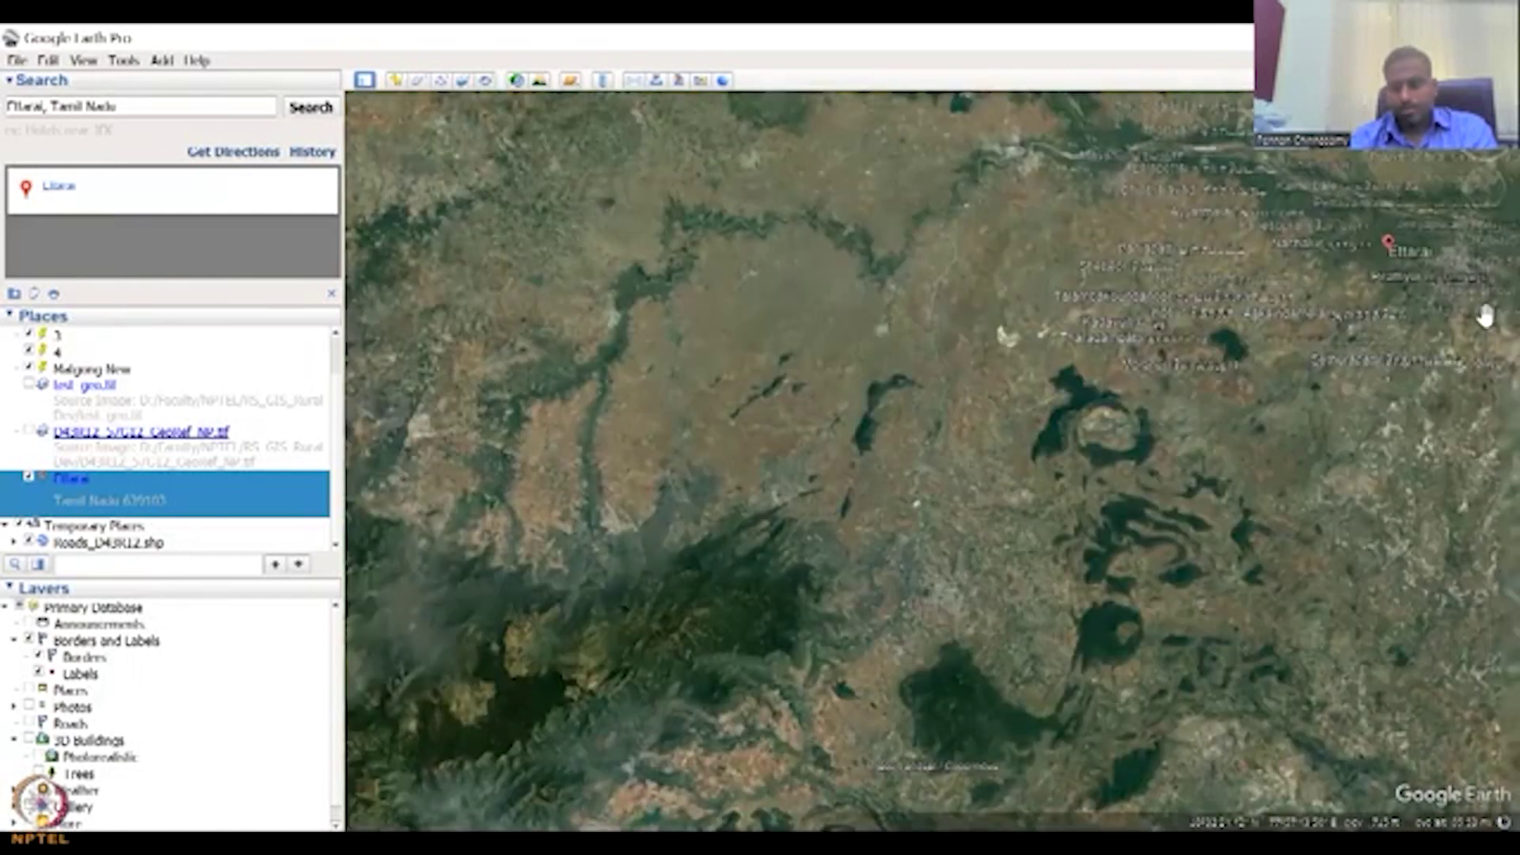
pyautogui.moveTo(1485, 318)
pyautogui.mouseDown()
pyautogui.moveTo(1485, 342)
pyautogui.moveTo(1485, 319)
pyautogui.mouseUp()
pyautogui.moveTo(966, 626); pyautogui.dragTo(1137, 379)
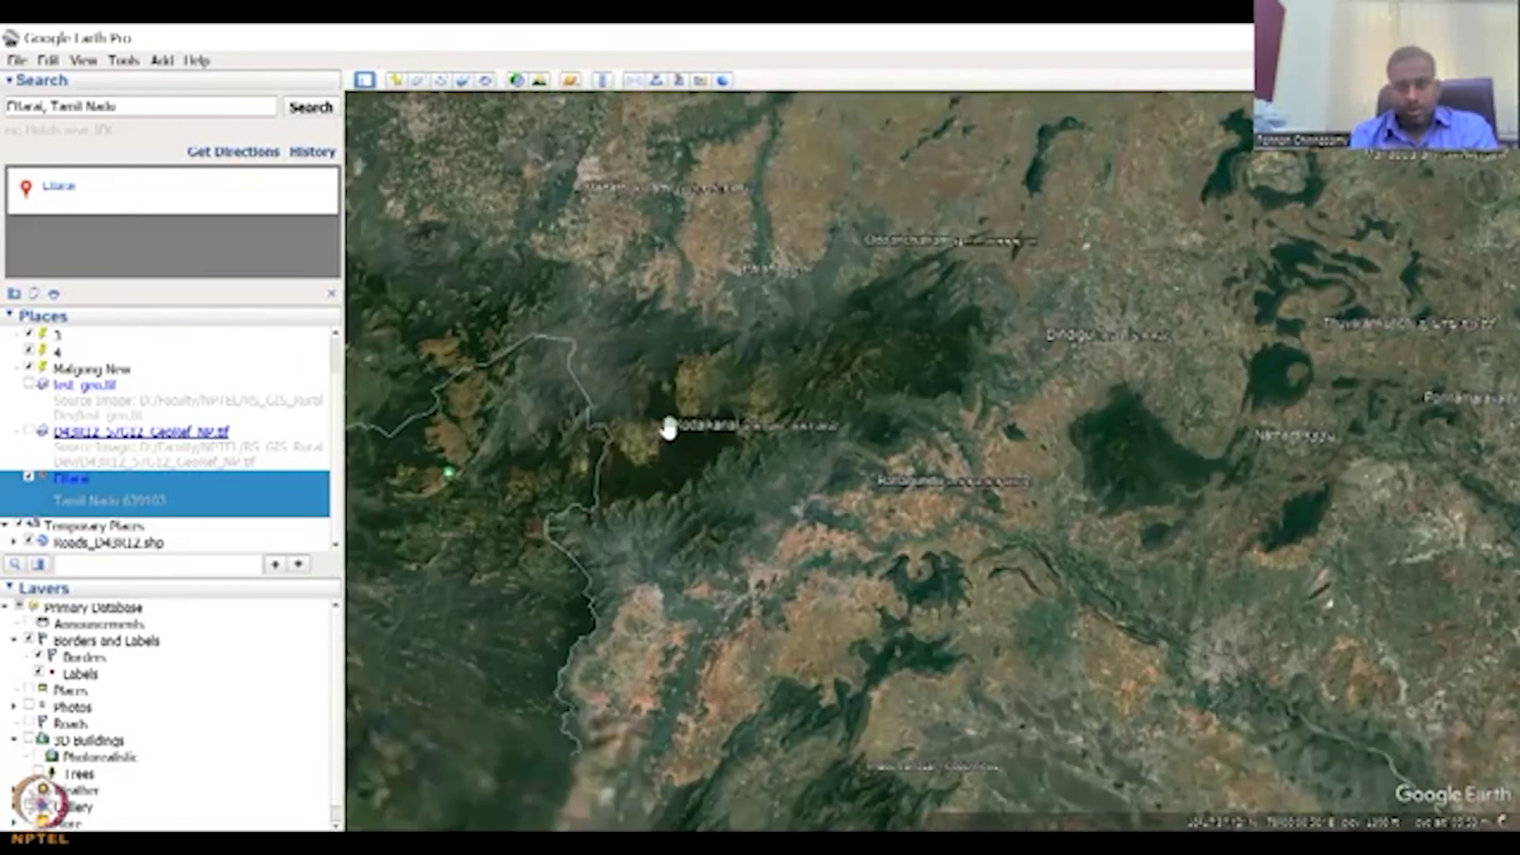
pyautogui.scroll(2, 669, 428)
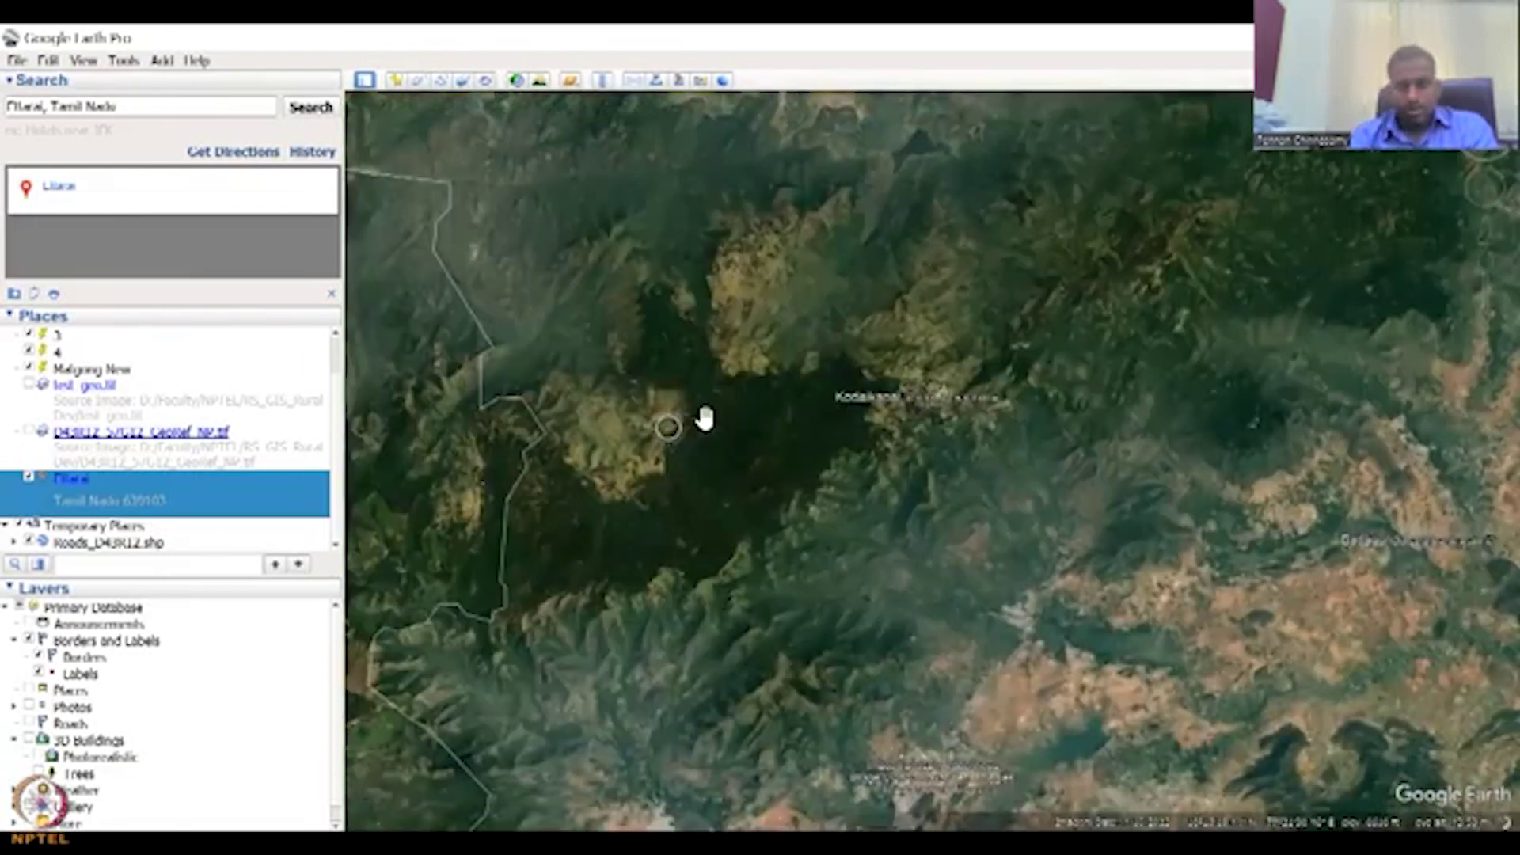
pyautogui.scroll(2, 704, 419)
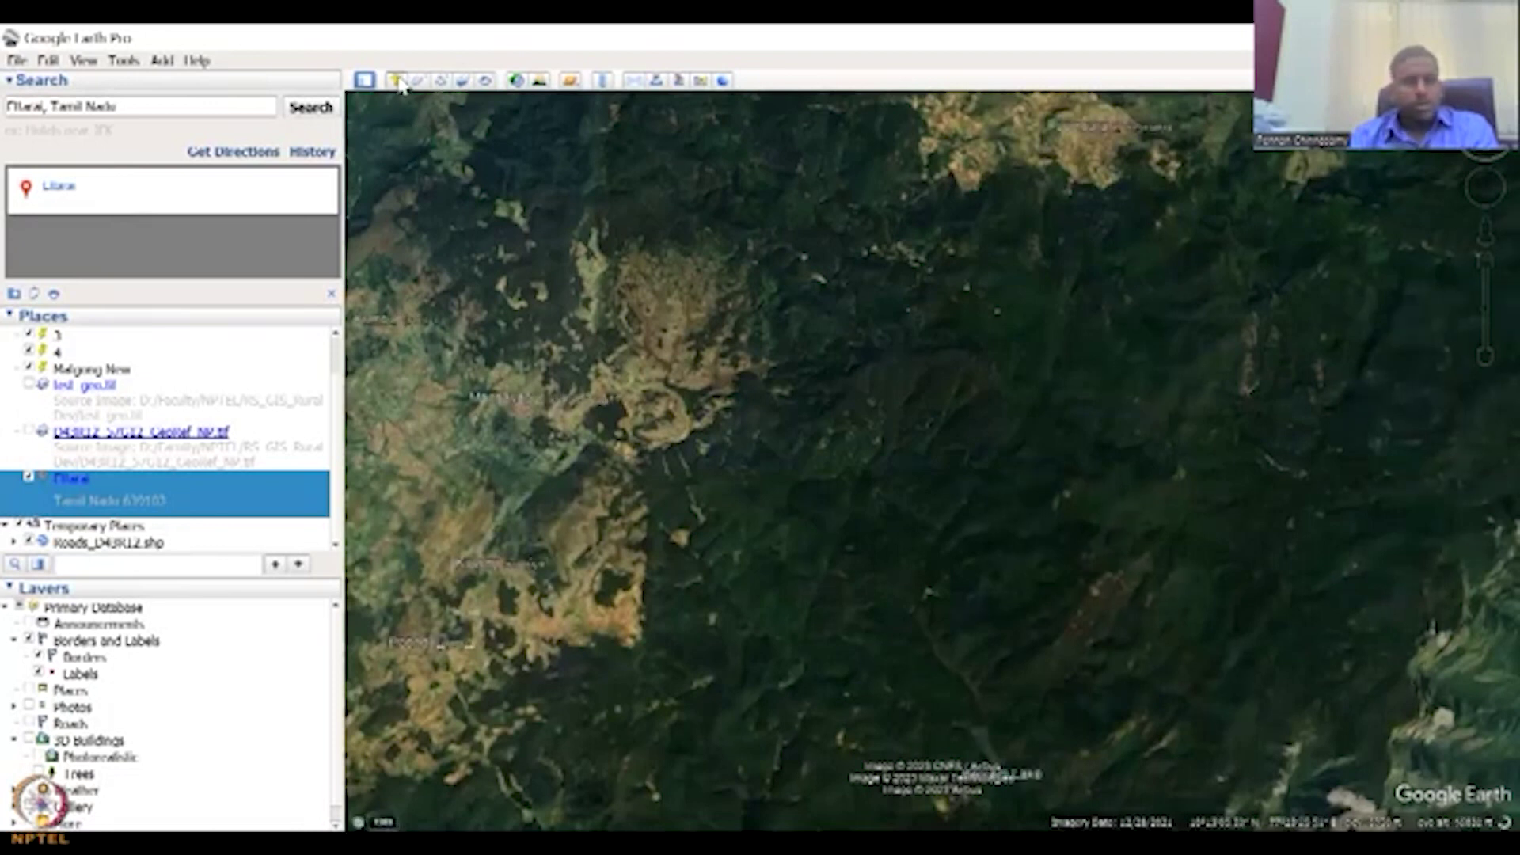
pyautogui.hotkey('ctrl', 'shift', 'p')
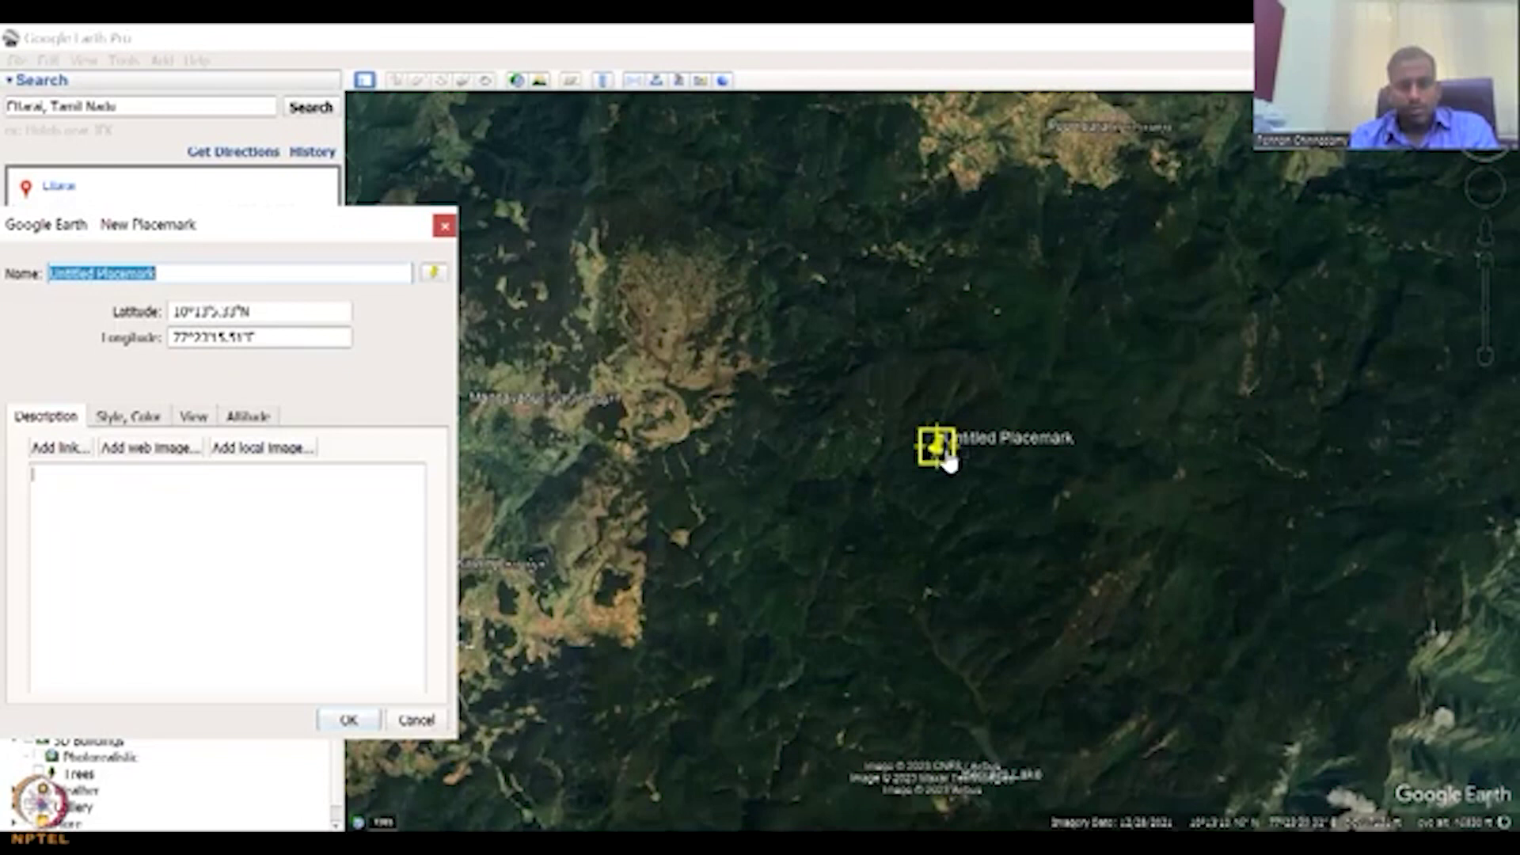
pyautogui.moveTo(946, 460); pyautogui.dragTo(643, 425)
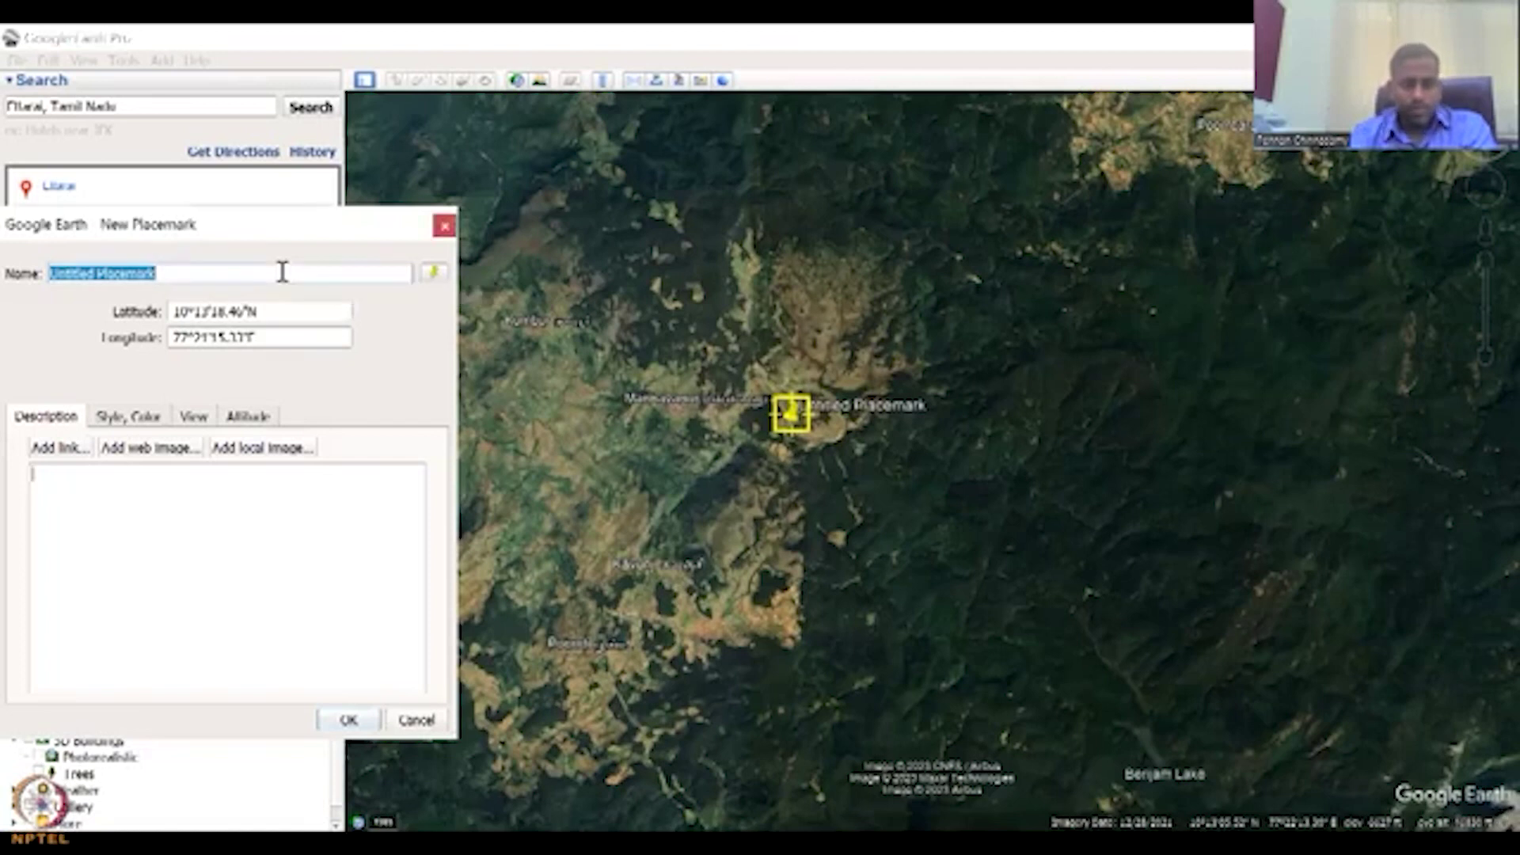
pyautogui.write('mannavanur')
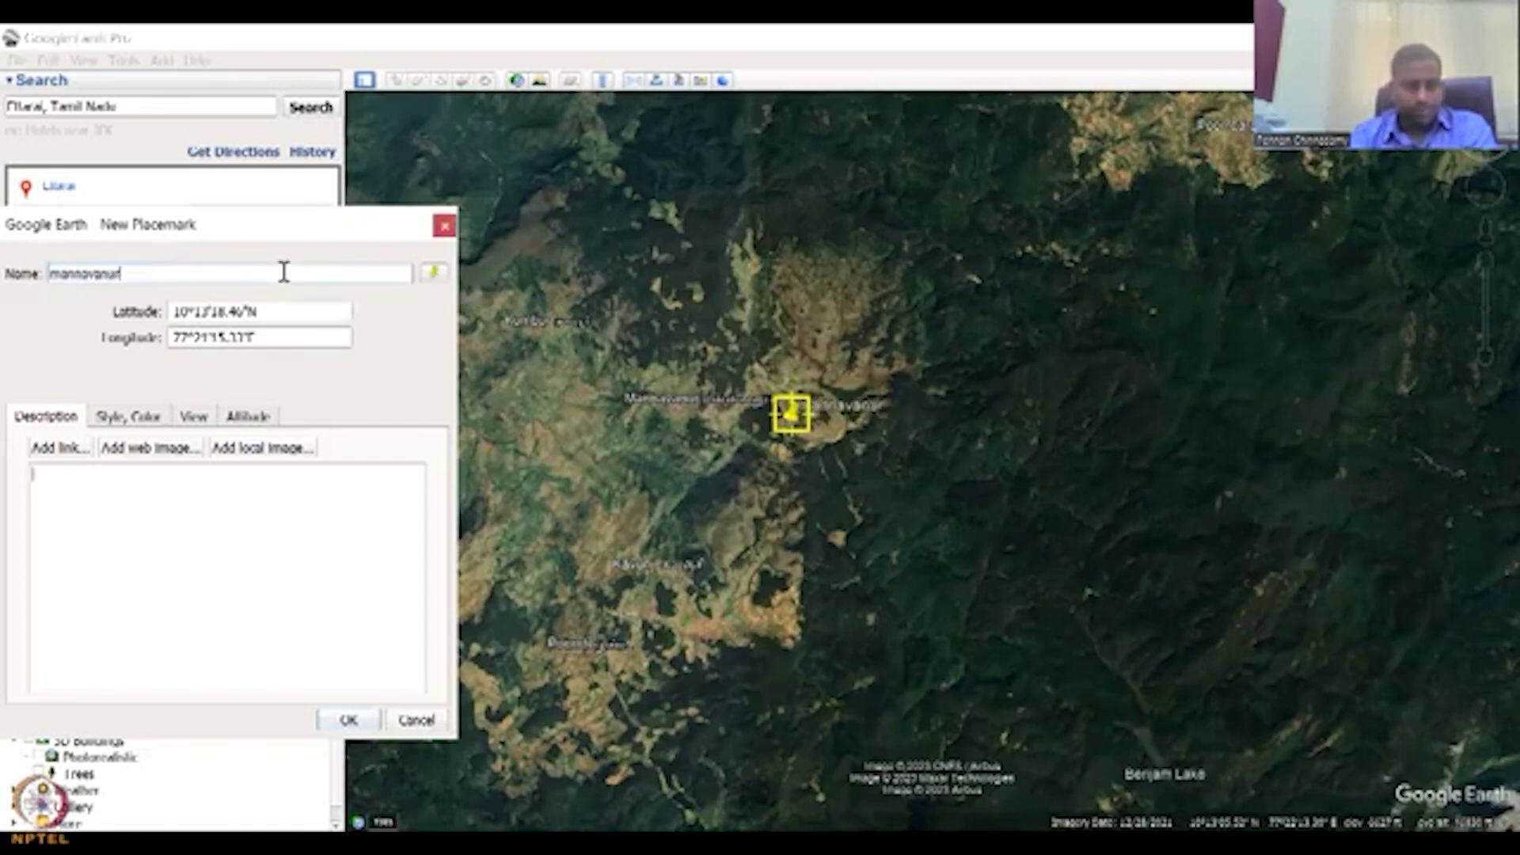
pyautogui.click(351, 720)
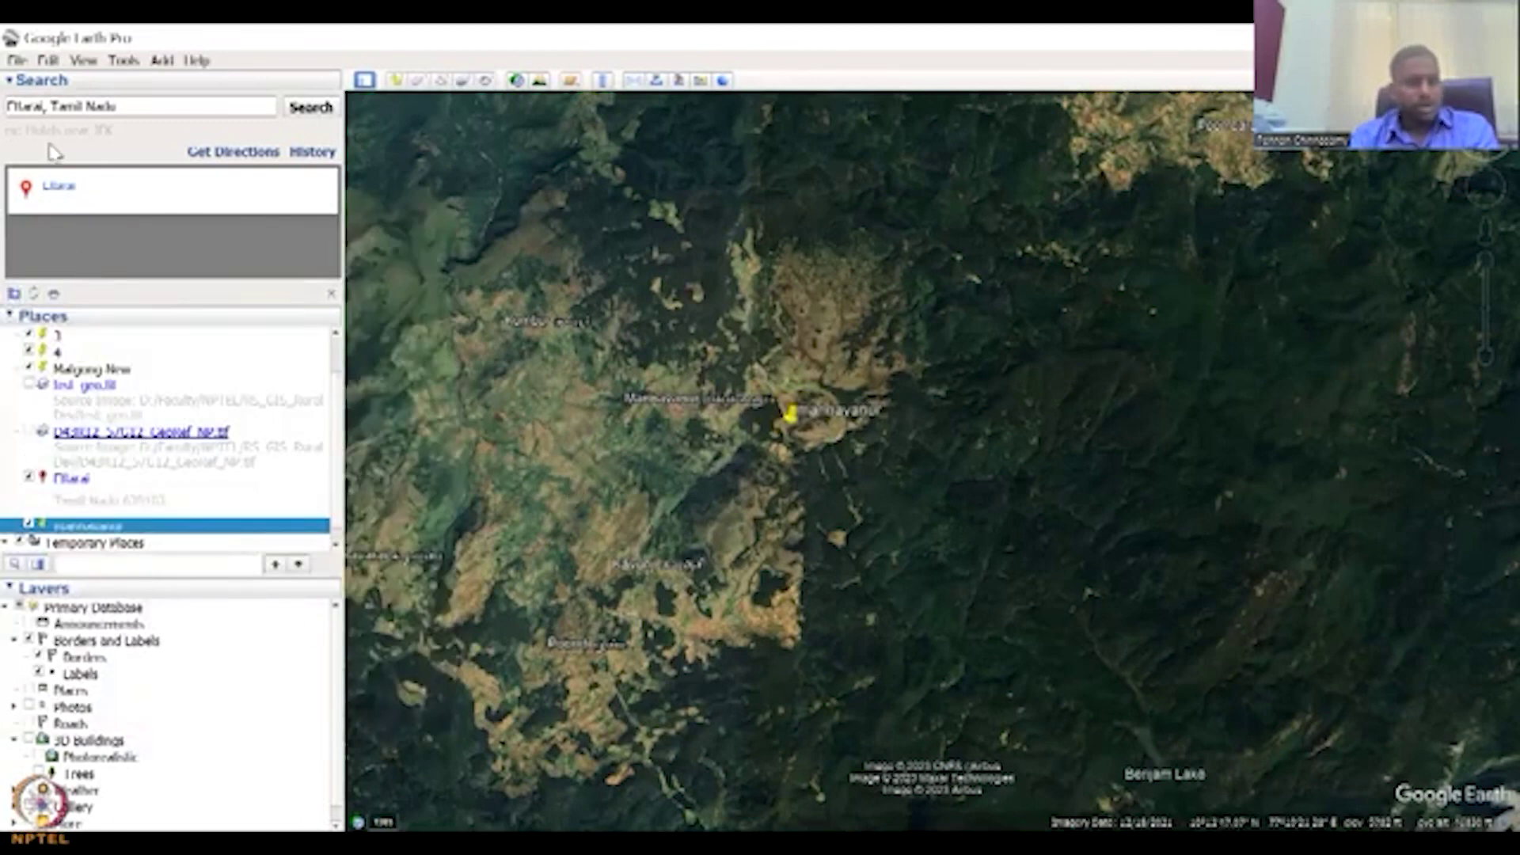
# Turn on the latitude and longitude grid and examine its lines at closer and wider zooms around the mannavanur placemark
pyautogui.click(48, 61)
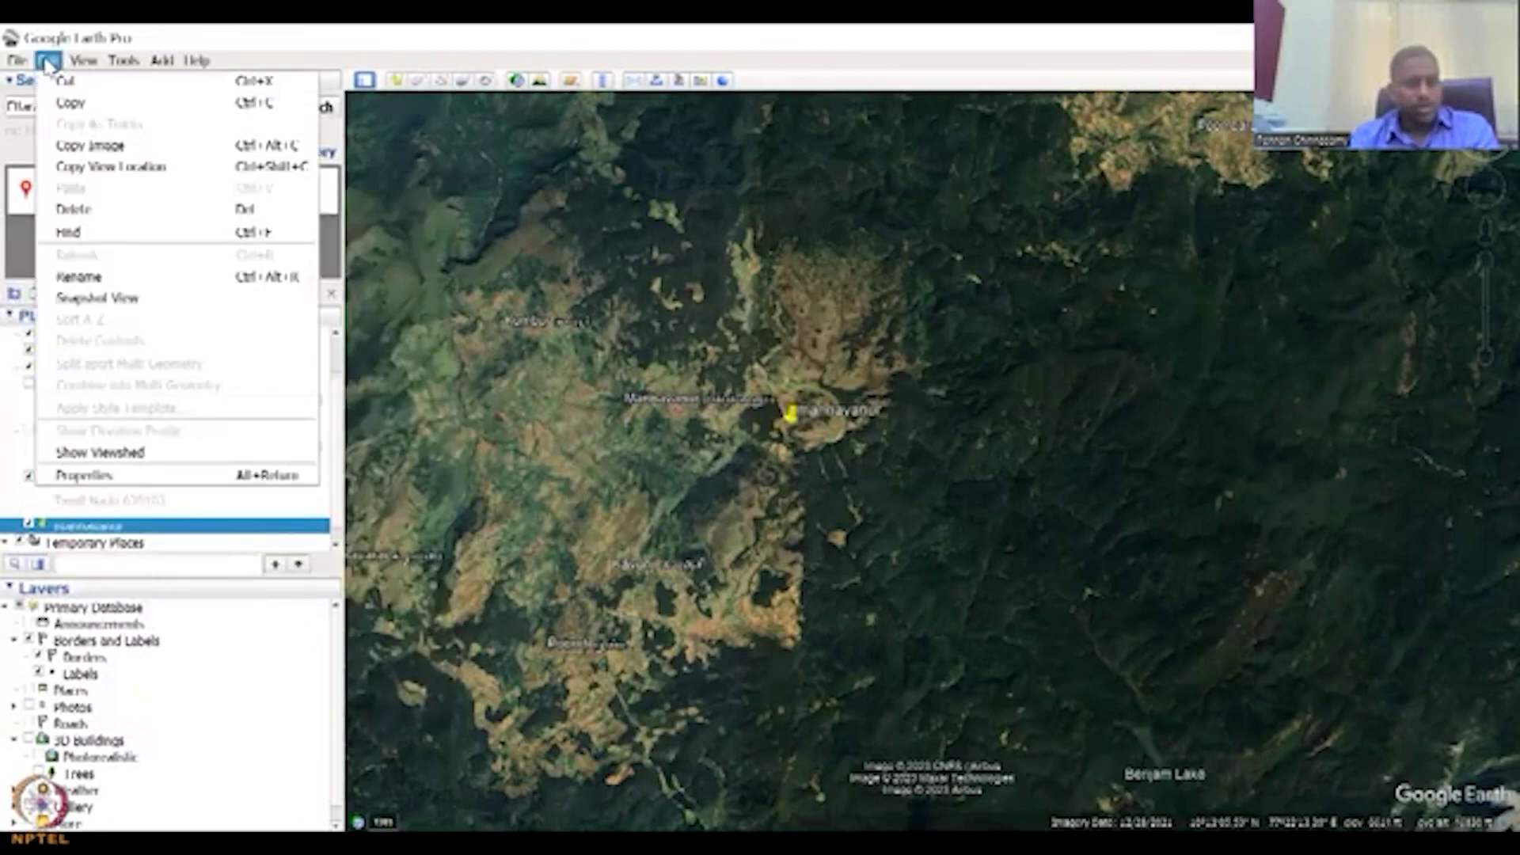
pyautogui.click(84, 62)
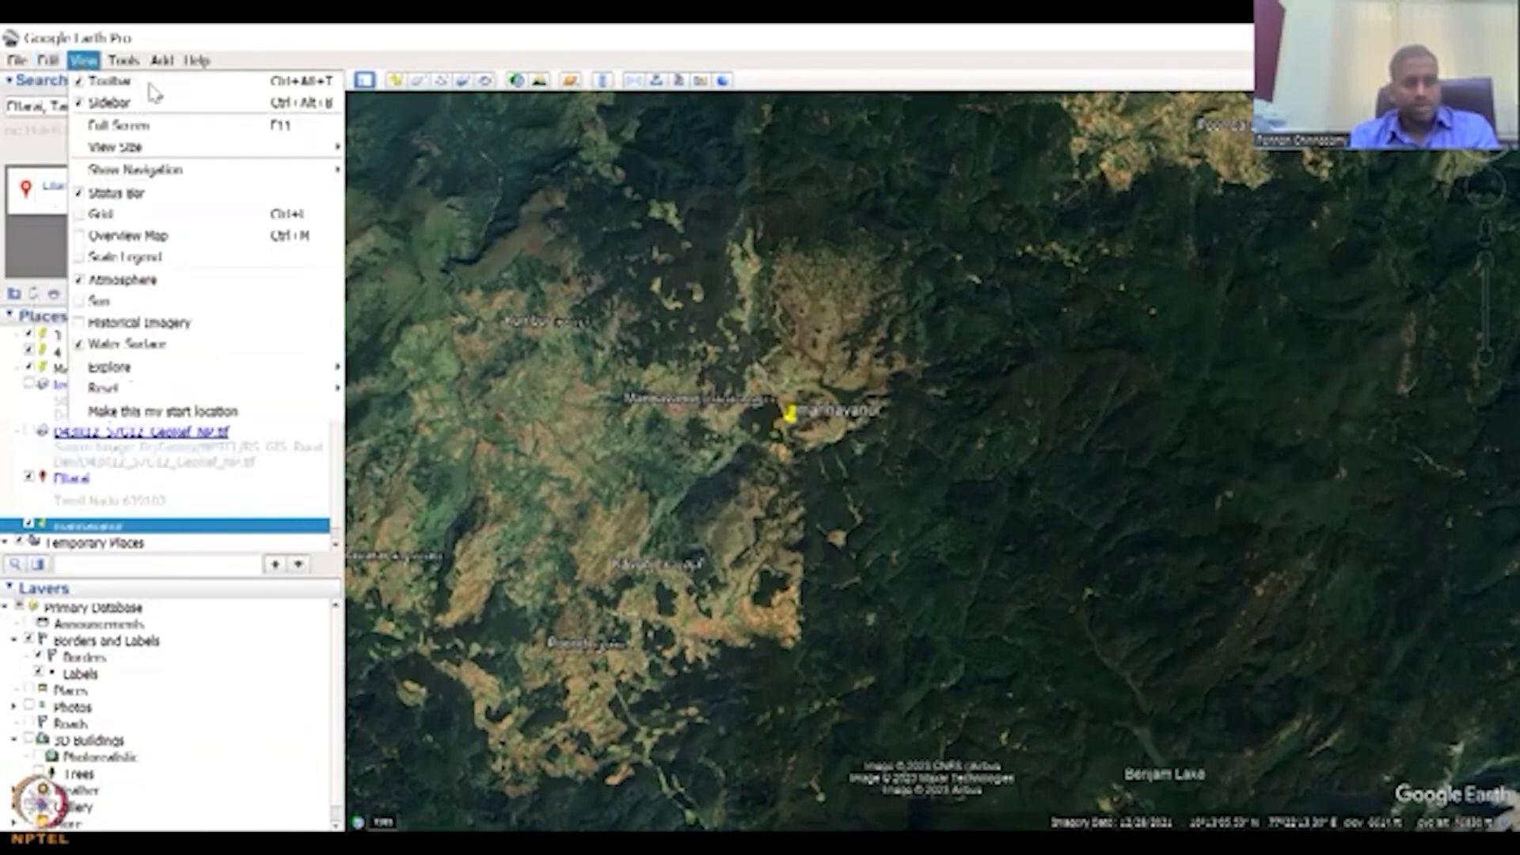
pyautogui.click(99, 214)
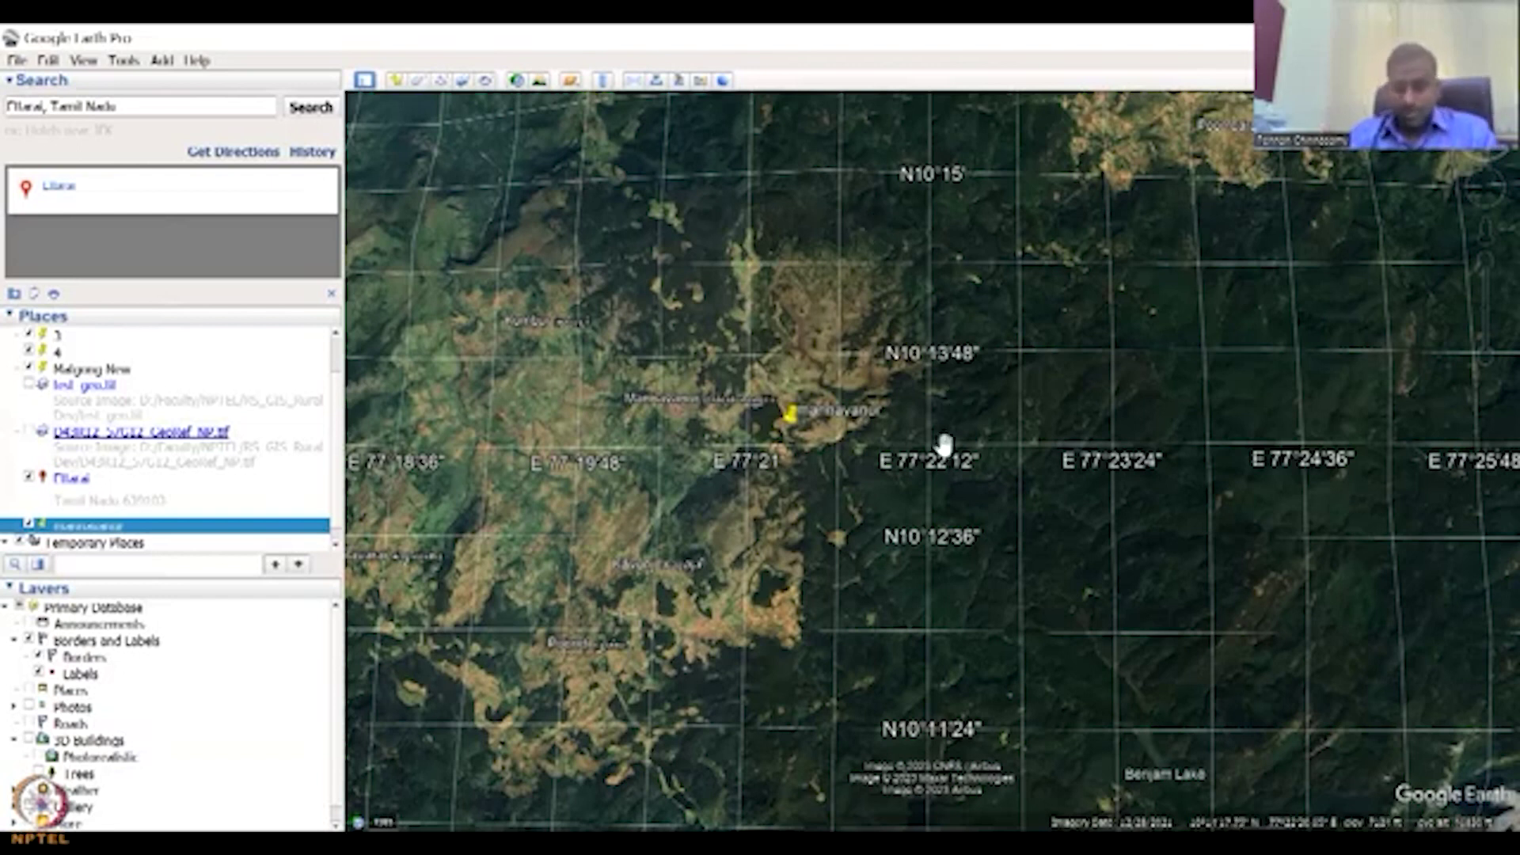
pyautogui.scroll(1, 945, 445)
pyautogui.scroll(5, 945, 445)
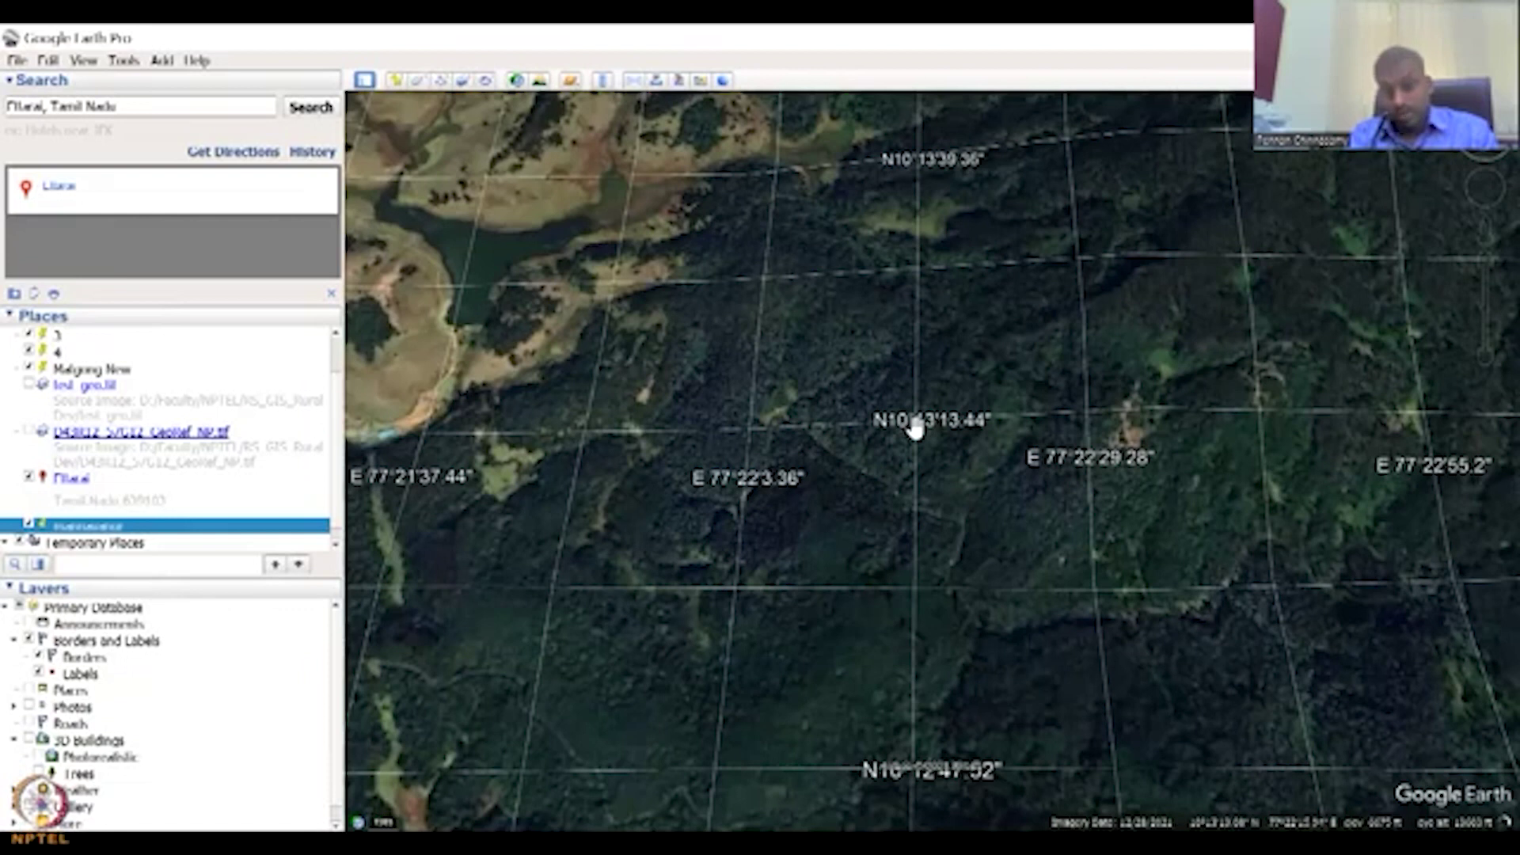
pyautogui.scroll(2, 912, 428)
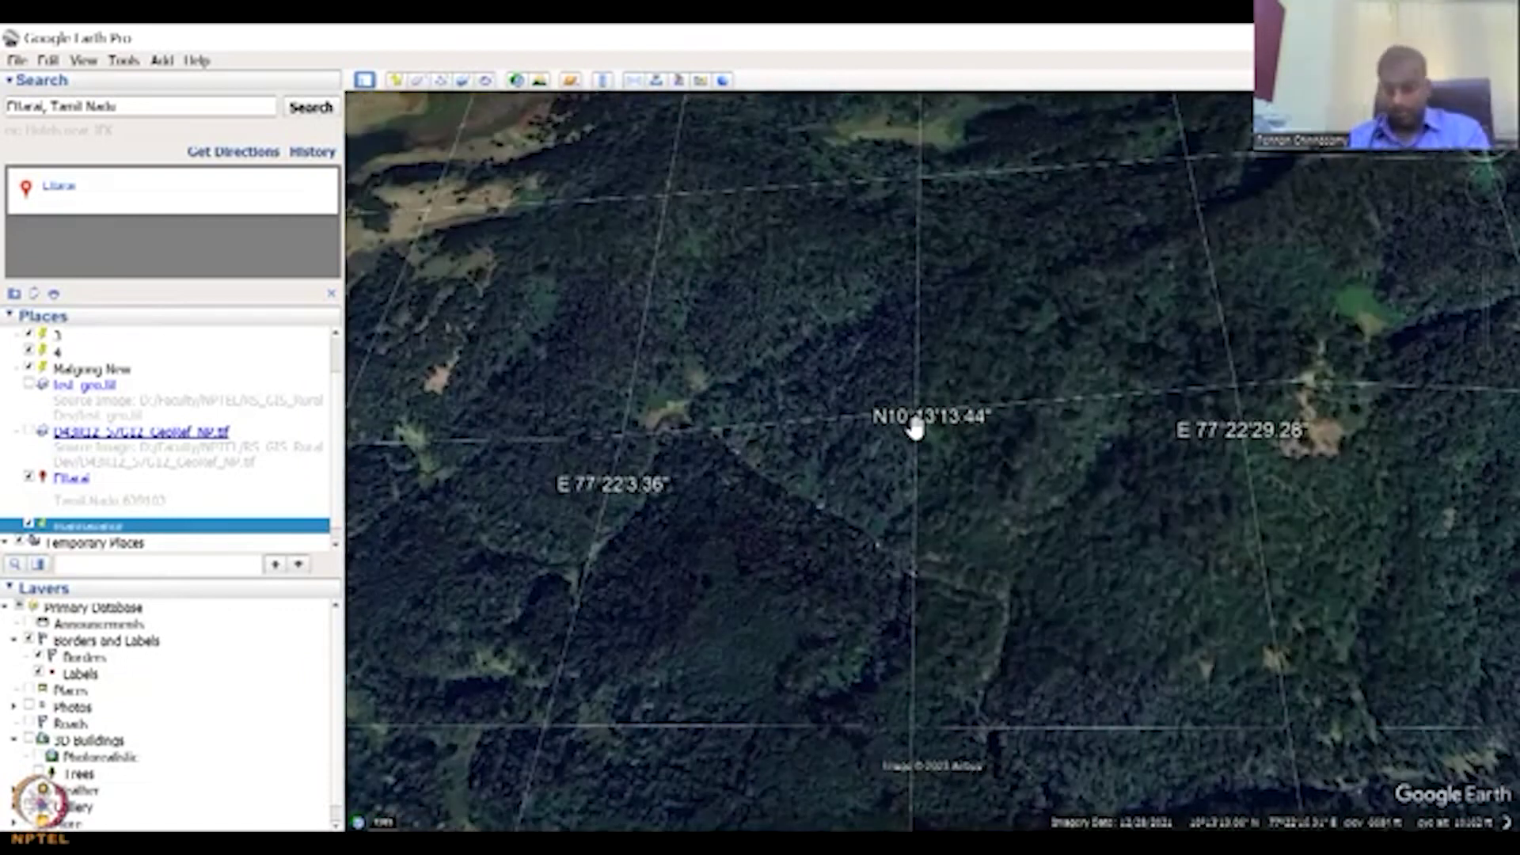
pyautogui.scroll(-1, 915, 428)
pyautogui.scroll(-3, 915, 417)
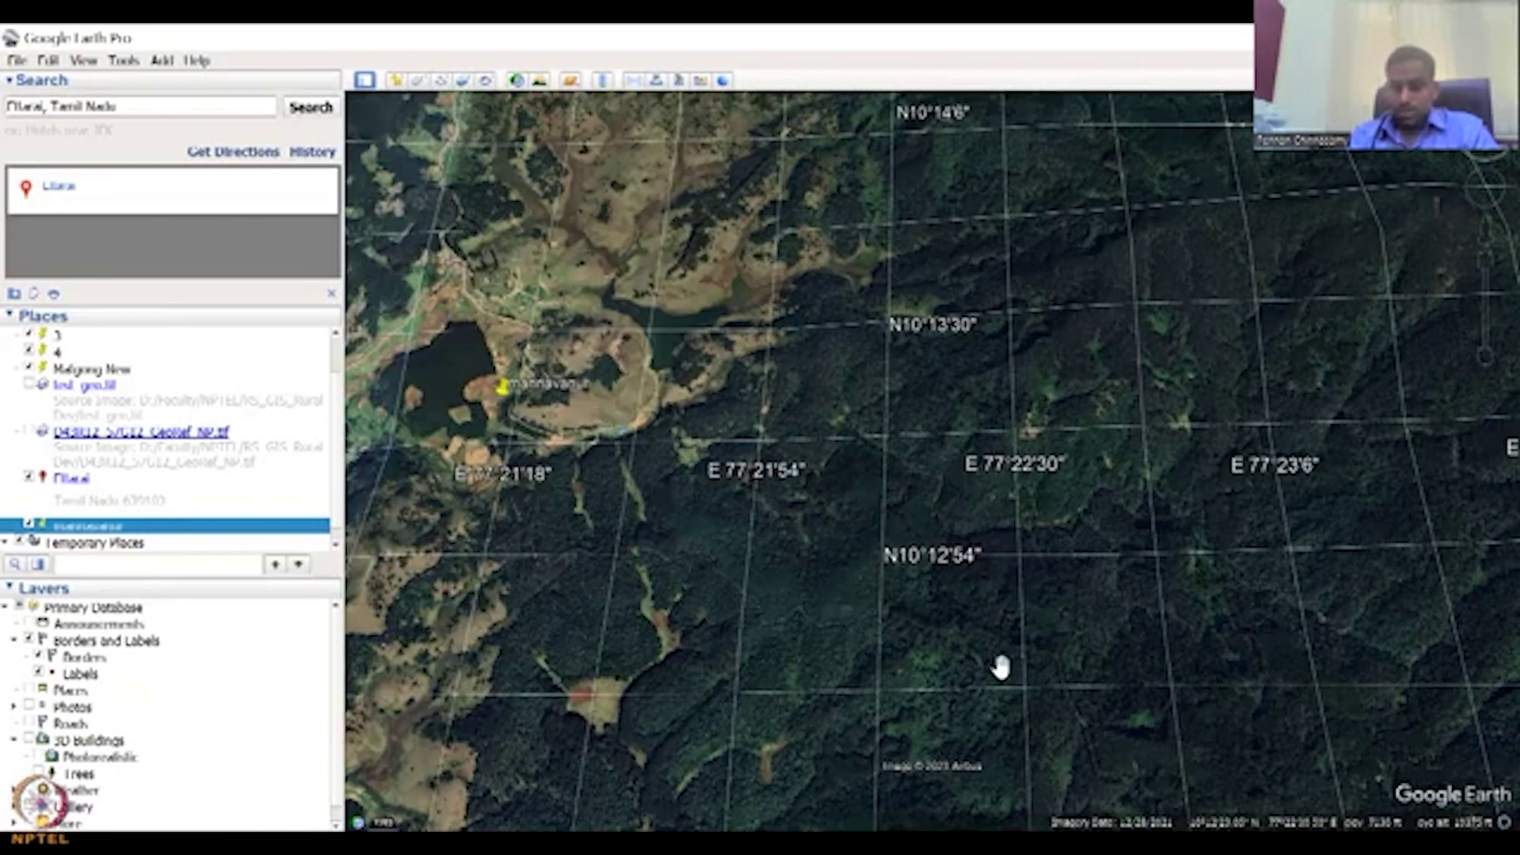
pyautogui.scroll(-2, 1000, 647)
pyautogui.scroll(-2, 1000, 646)
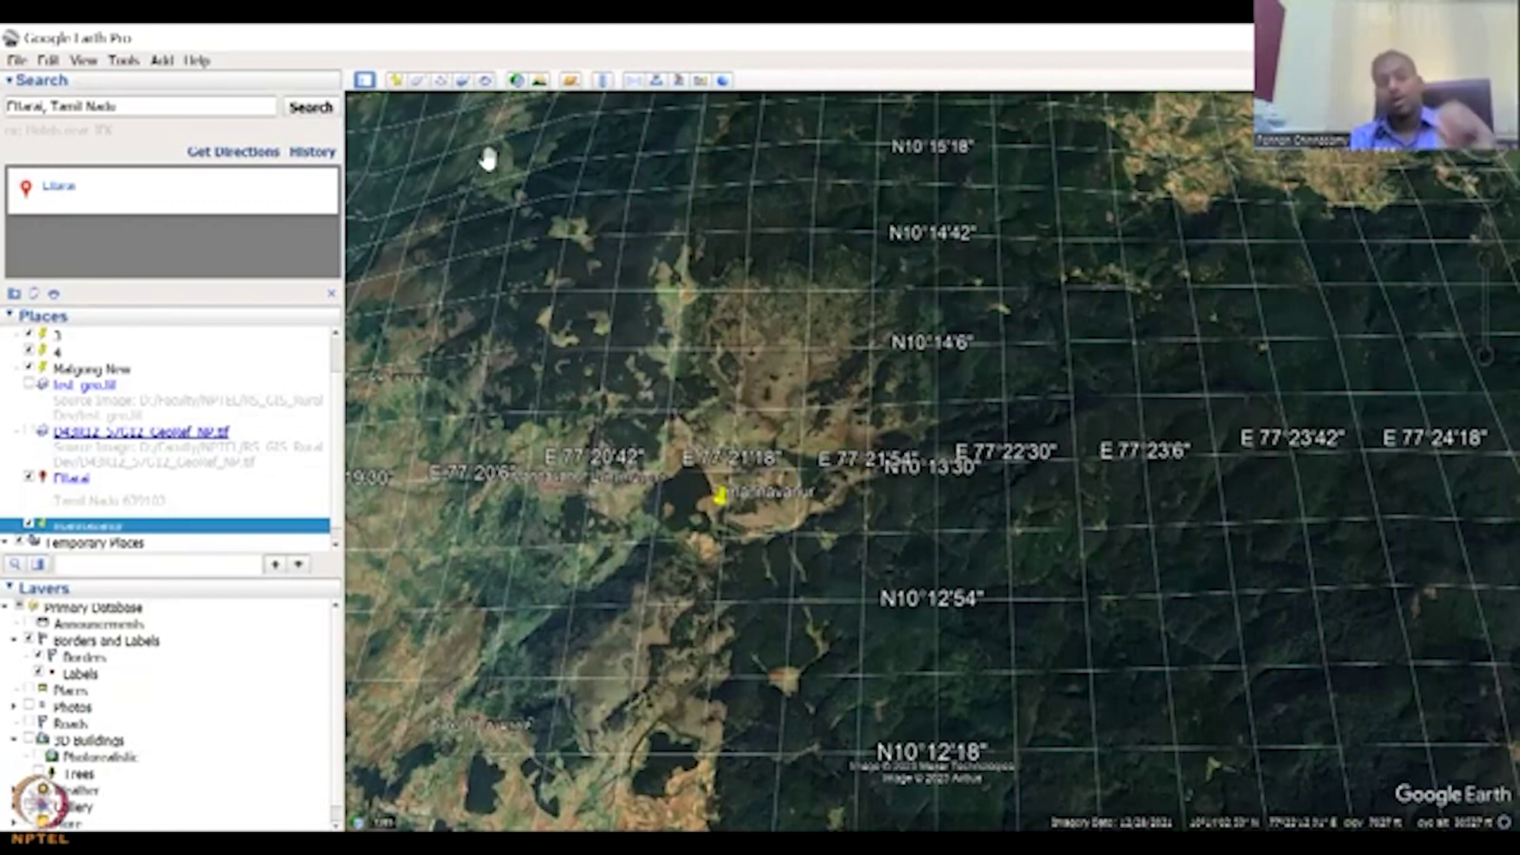
# Hide the latitude and longitude grid
pyautogui.click(48, 63)
pyautogui.moveTo(83, 61)
pyautogui.press('Return')
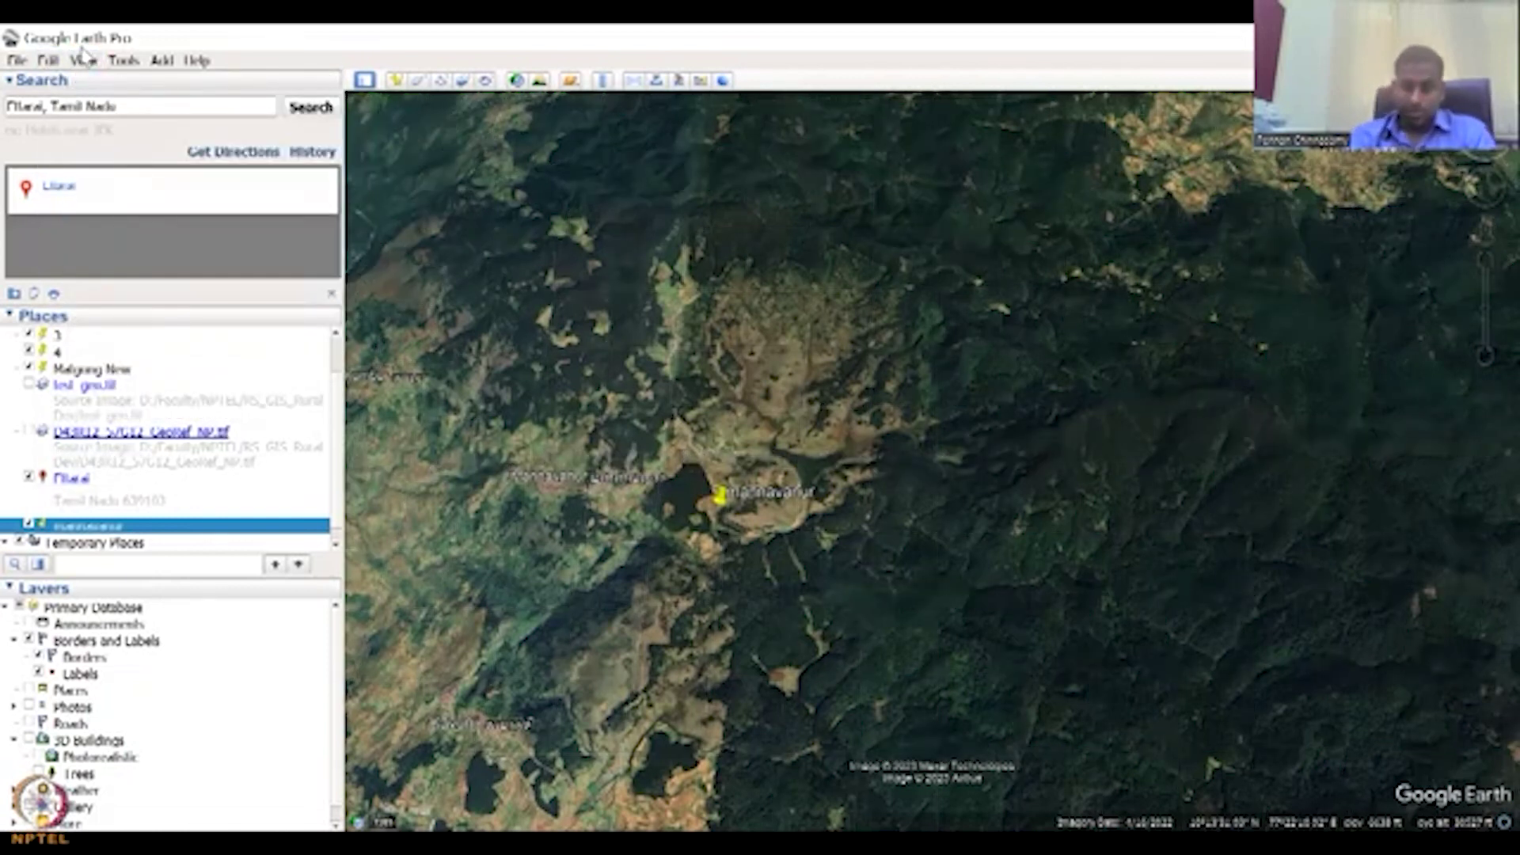
# Show the overview map to see the area's location on the globe, and hide it again
pyautogui.click(84, 60)
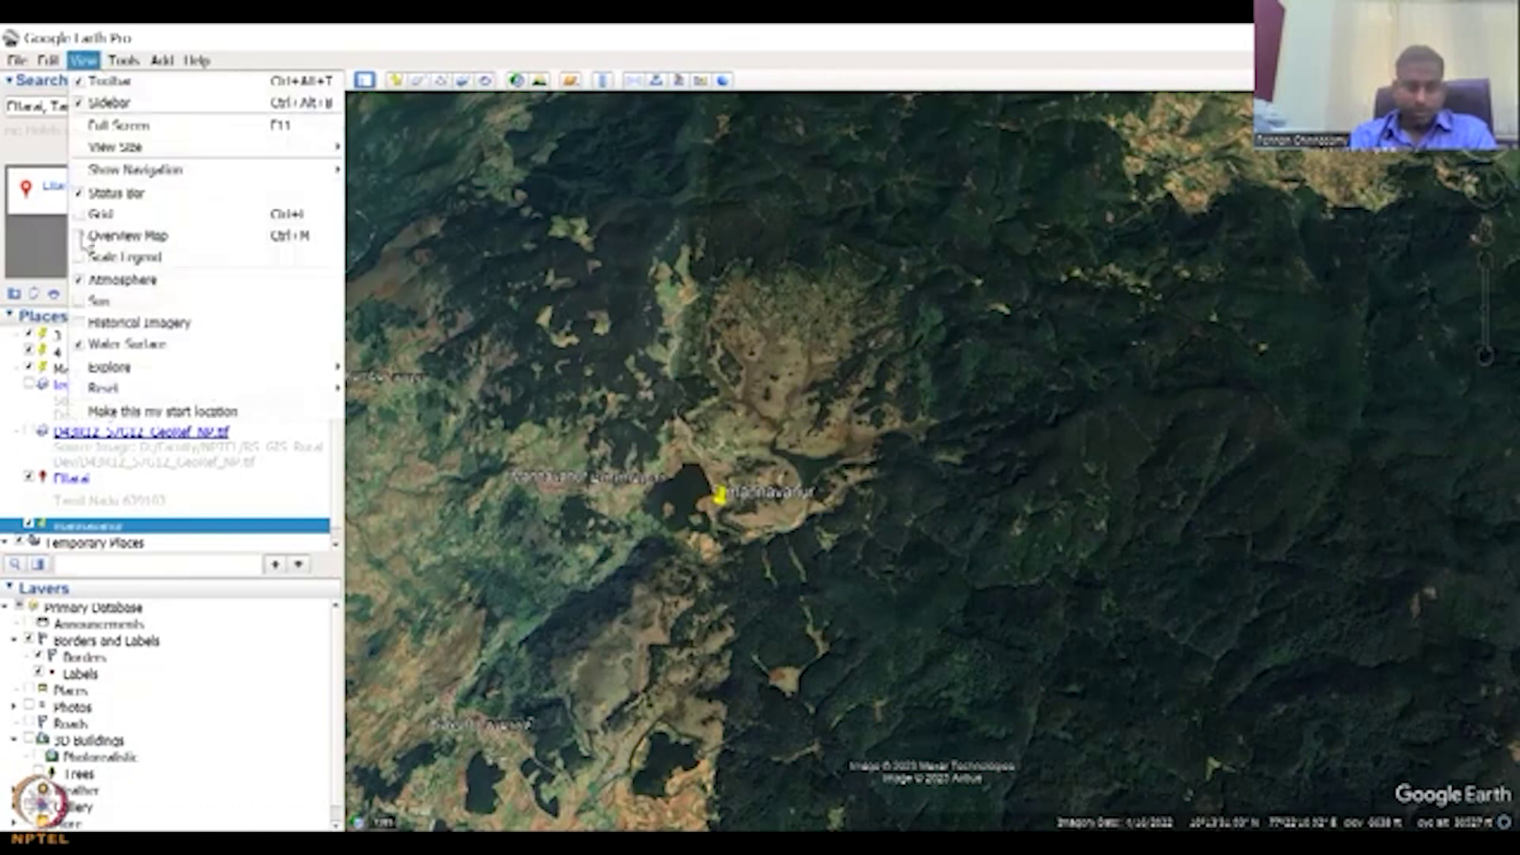
pyautogui.click(119, 235)
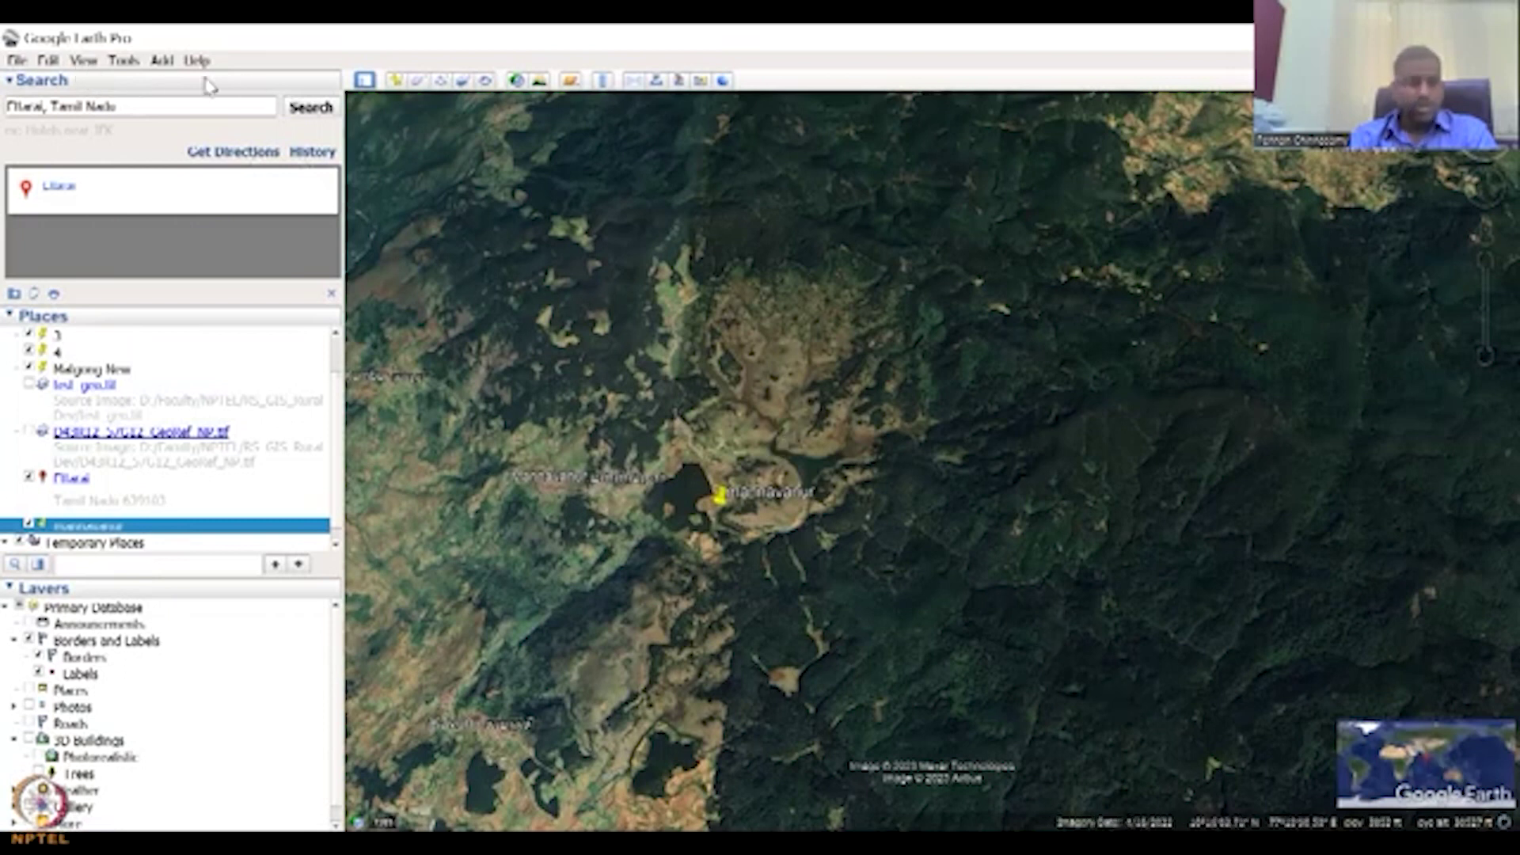
pyautogui.click(91, 61)
pyautogui.click(79, 239)
# Show the scale legend on the map, inspect it, and turn it off again
pyautogui.click(83, 61)
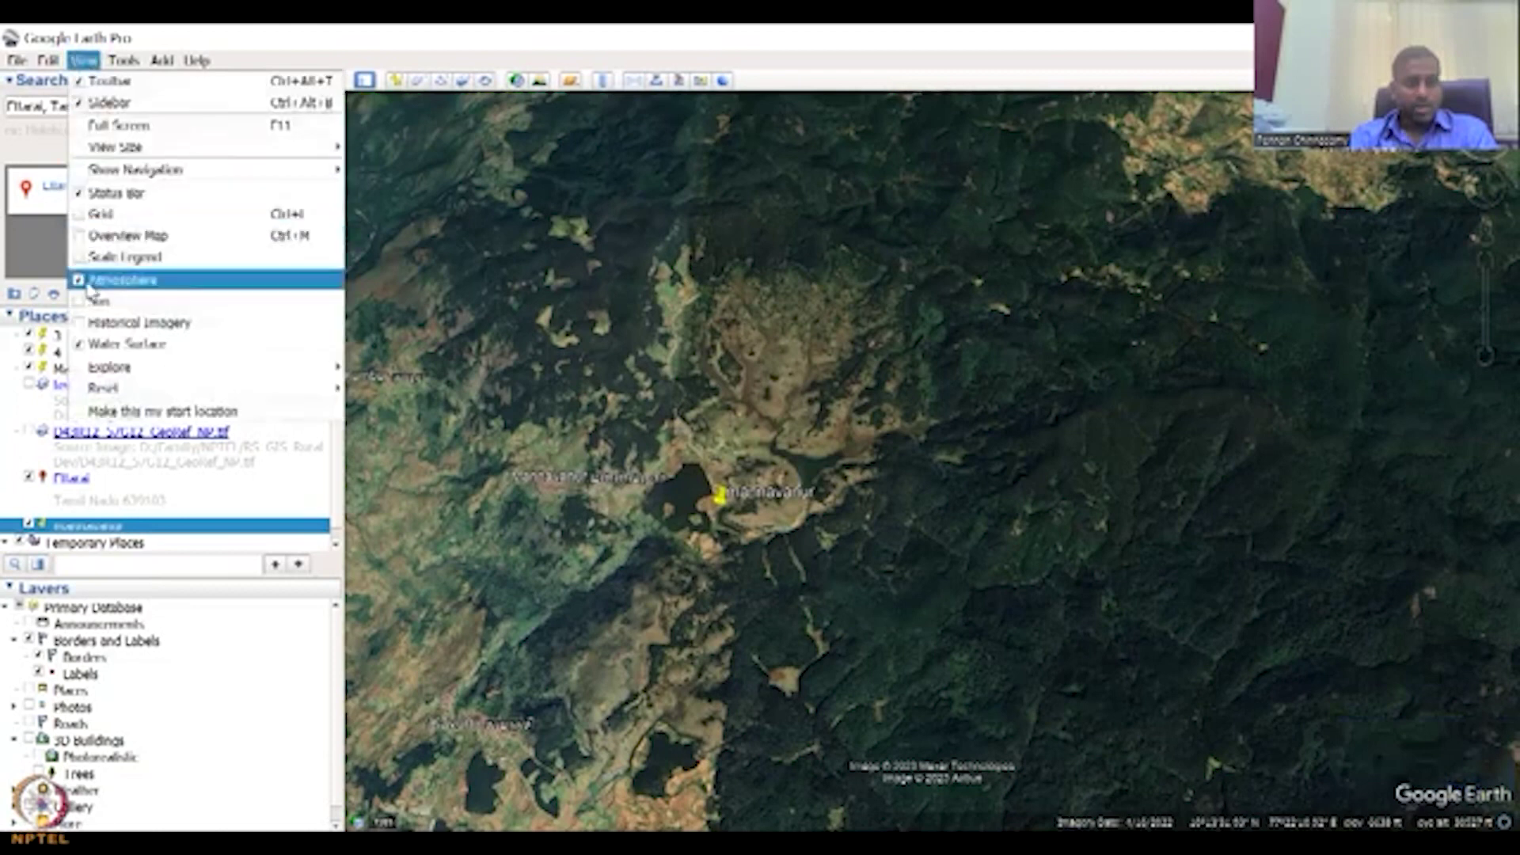
pyautogui.click(78, 261)
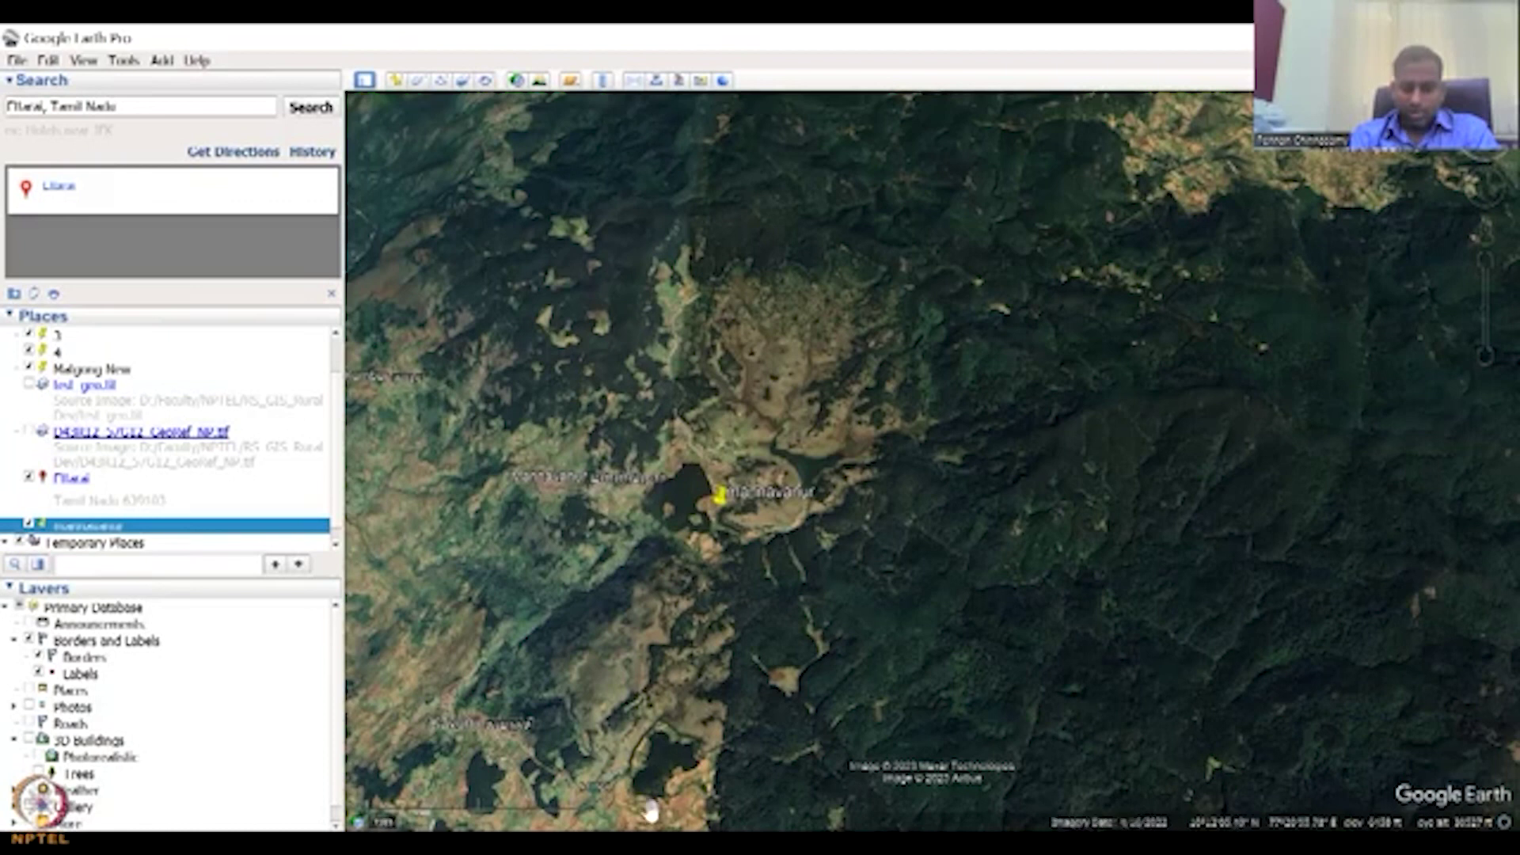
pyautogui.click(83, 60)
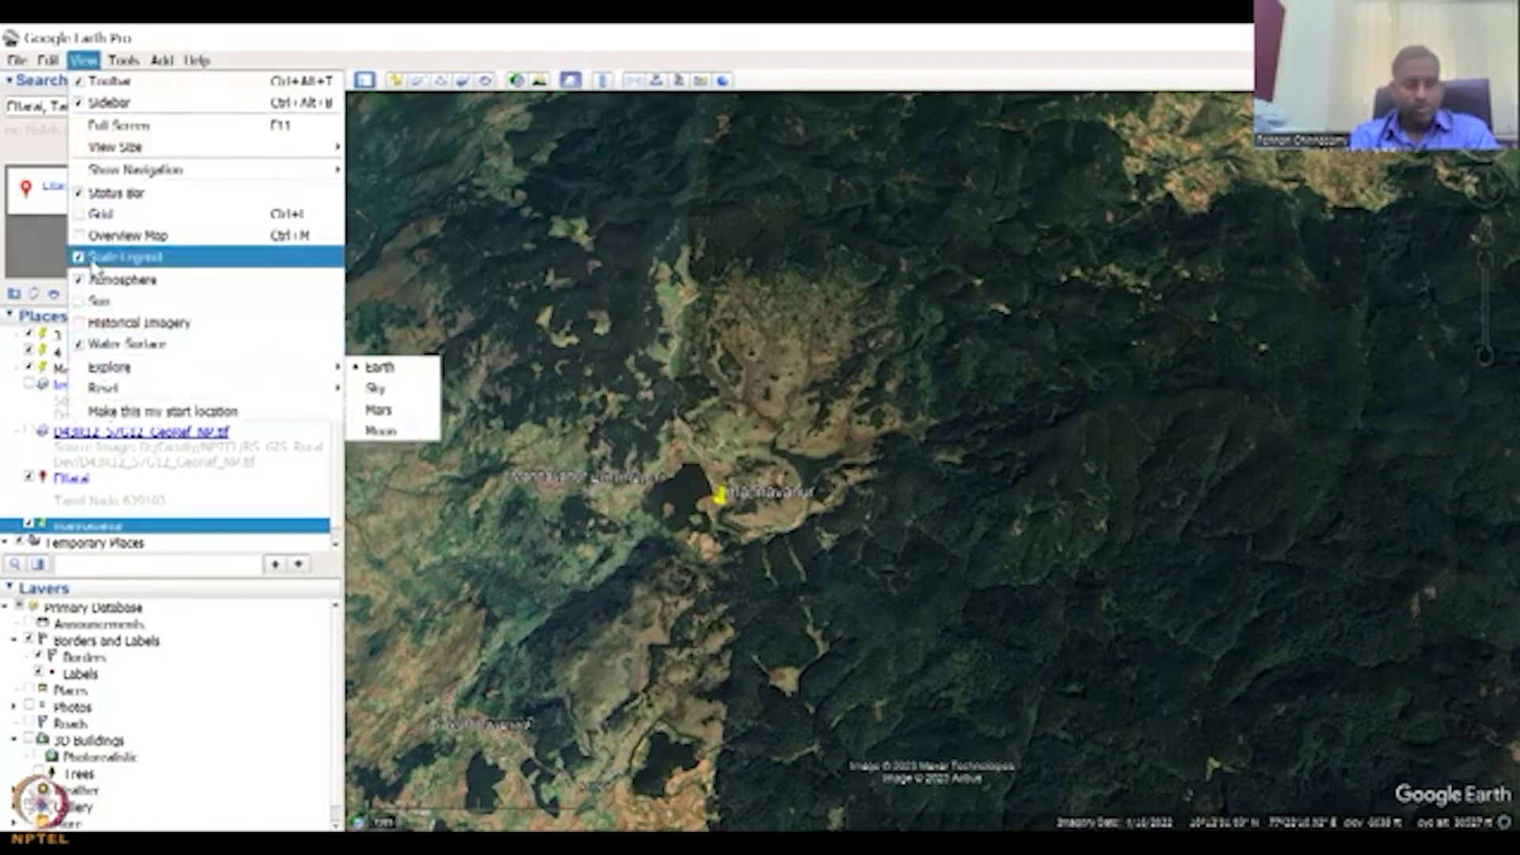
pyautogui.click(95, 261)
# Review the available tools and the help resources without opening any of them
pyautogui.click(123, 61)
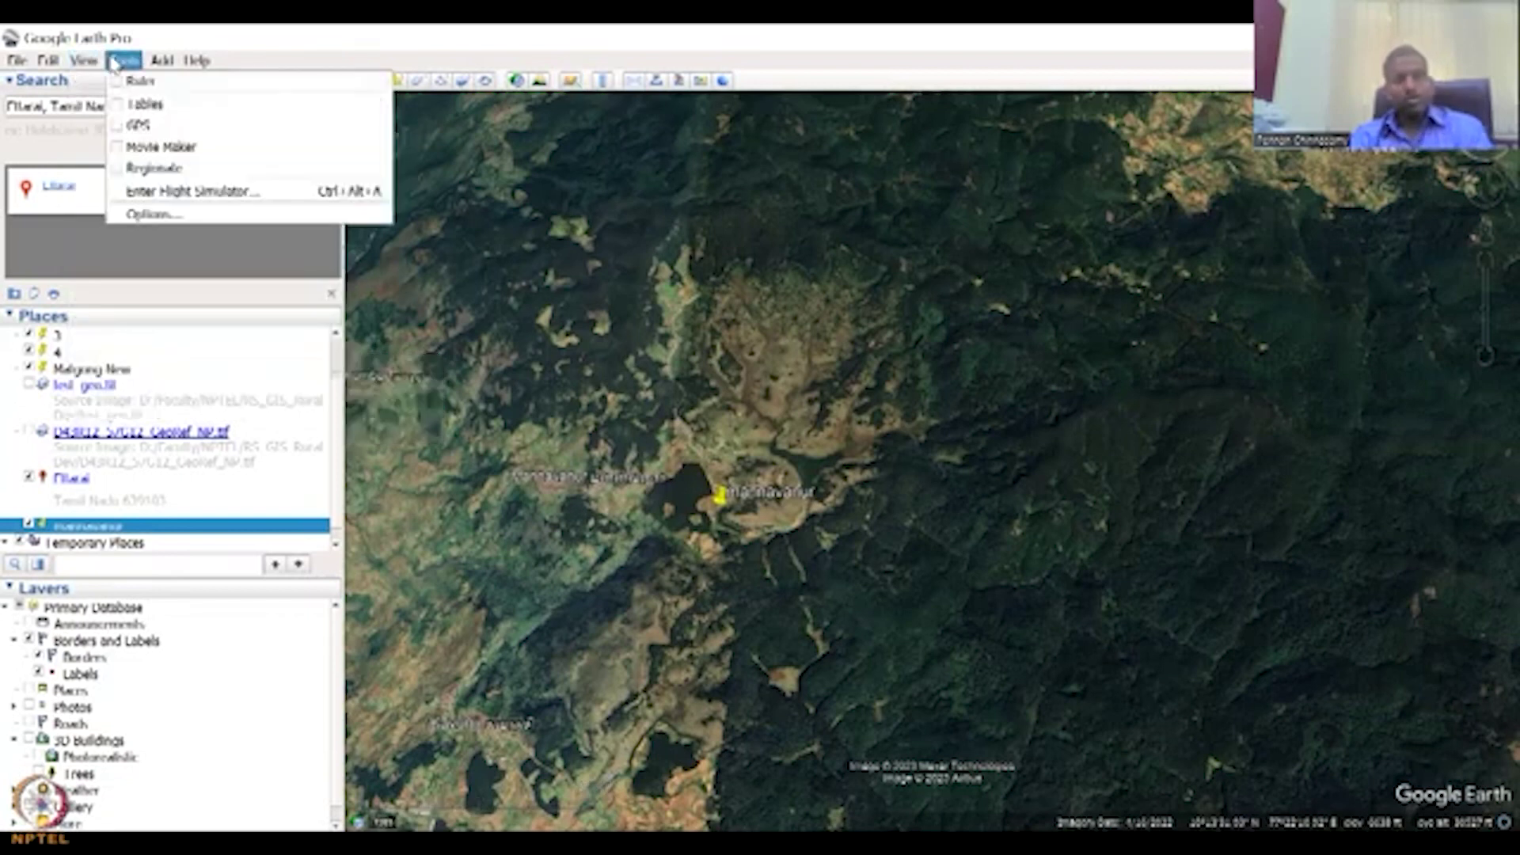
pyautogui.click(197, 61)
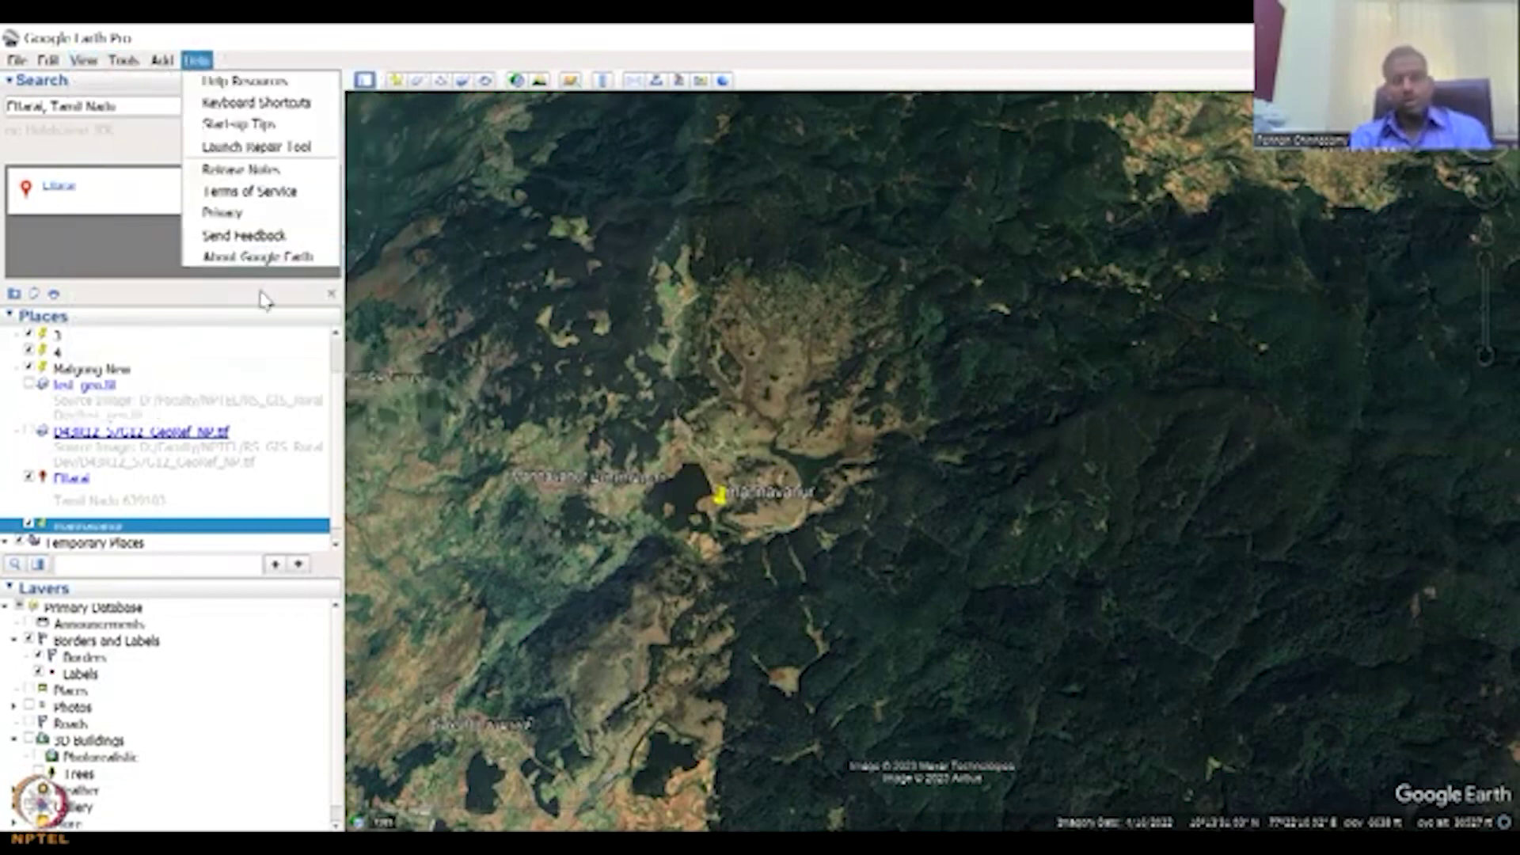
pyautogui.click(393, 35)
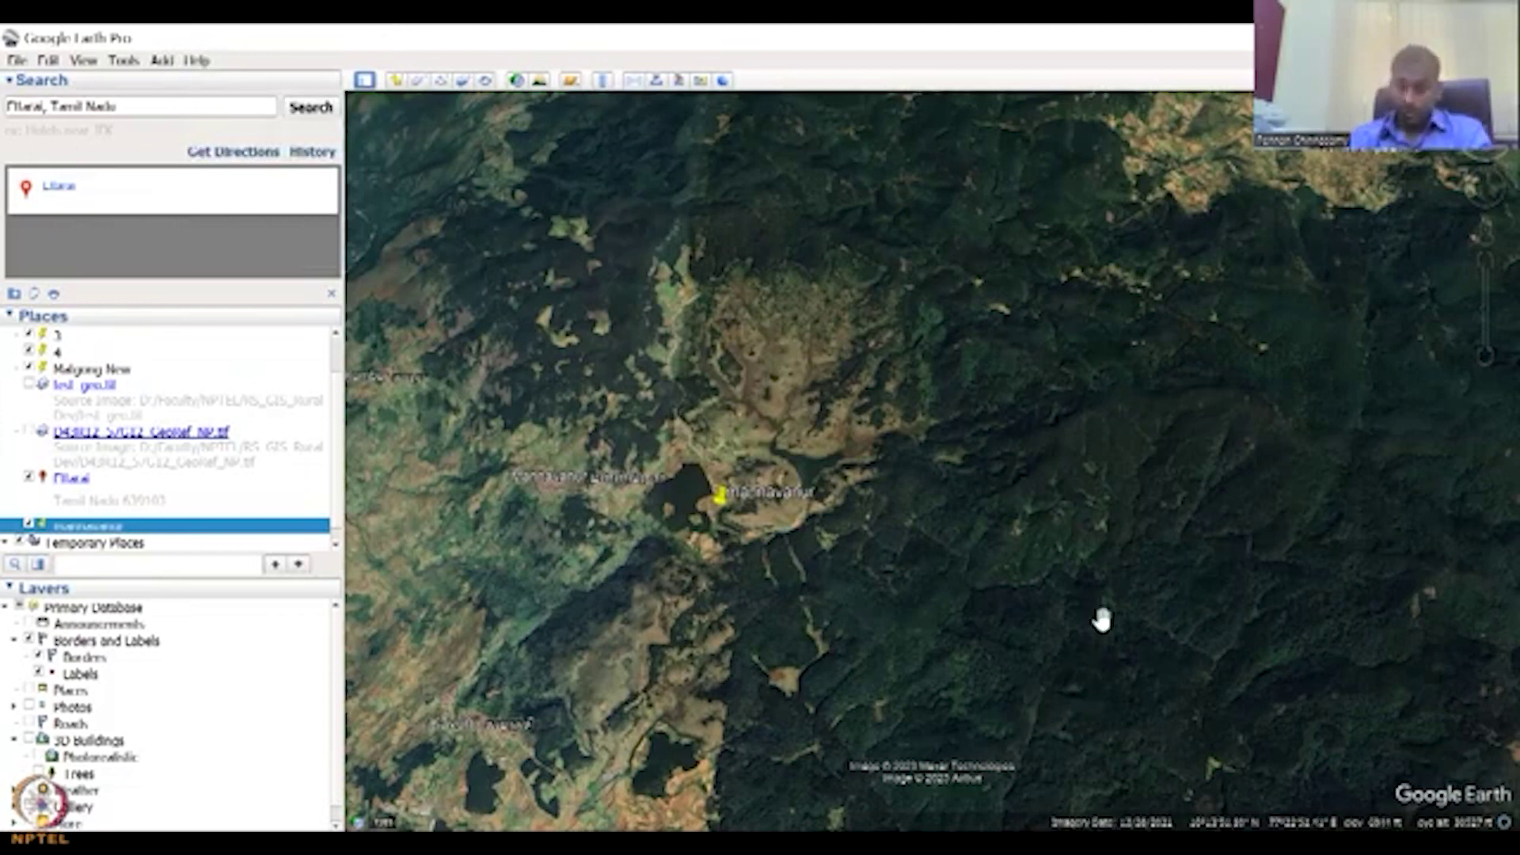
# Zoom out from the mannavanur placemark to view the surrounding hills and the Kerala border
pyautogui.scroll(-3, 1102, 607)
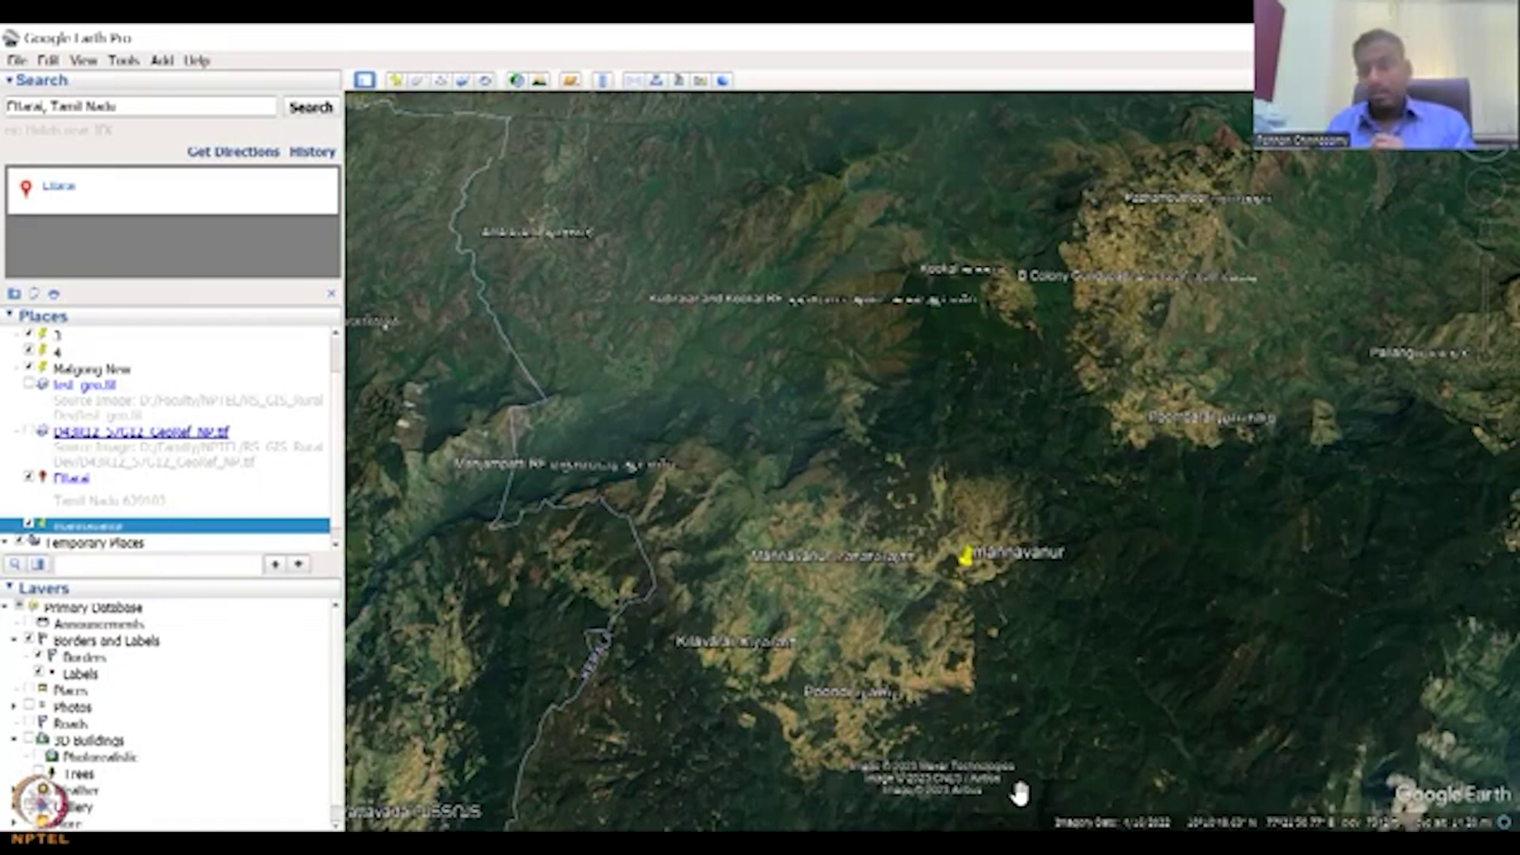
pyautogui.scroll(-2, 996, 713)
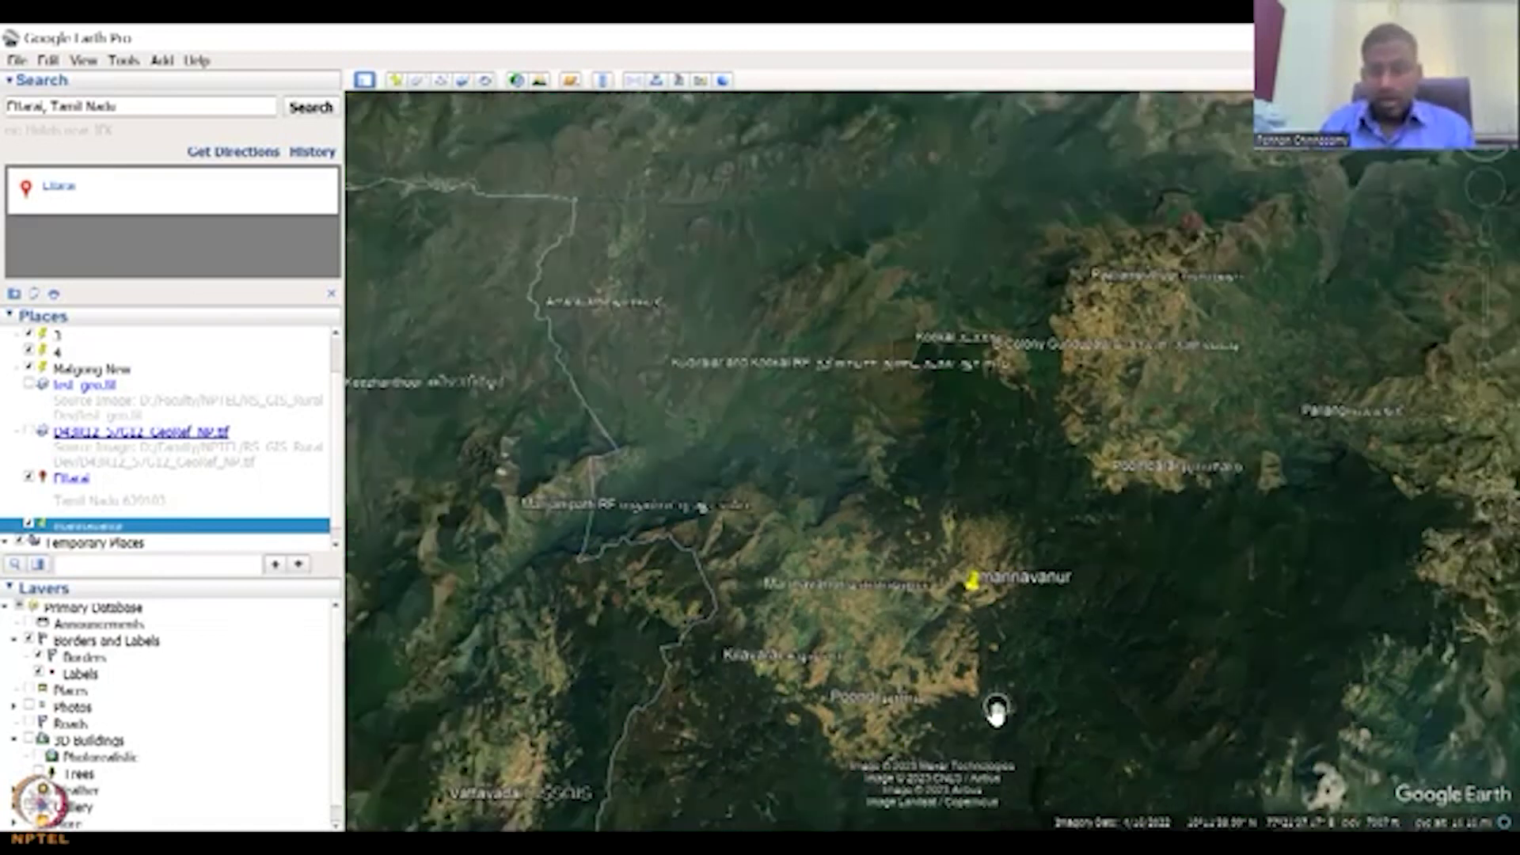
pyautogui.scroll(-1, 996, 712)
pyautogui.scroll(-1, 996, 714)
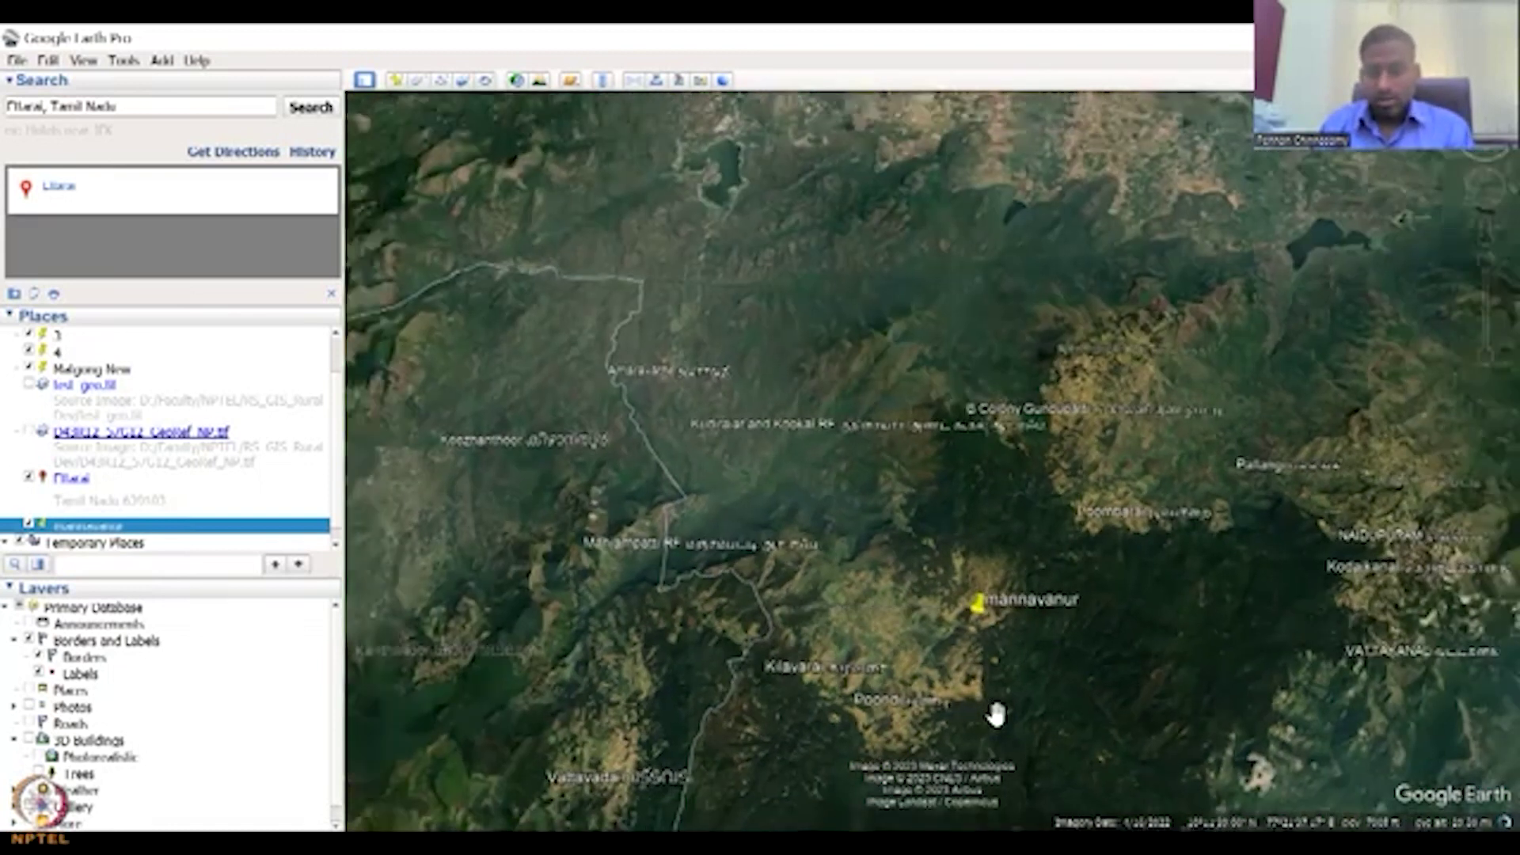
pyautogui.scroll(-1, 996, 715)
pyautogui.scroll(-1, 997, 713)
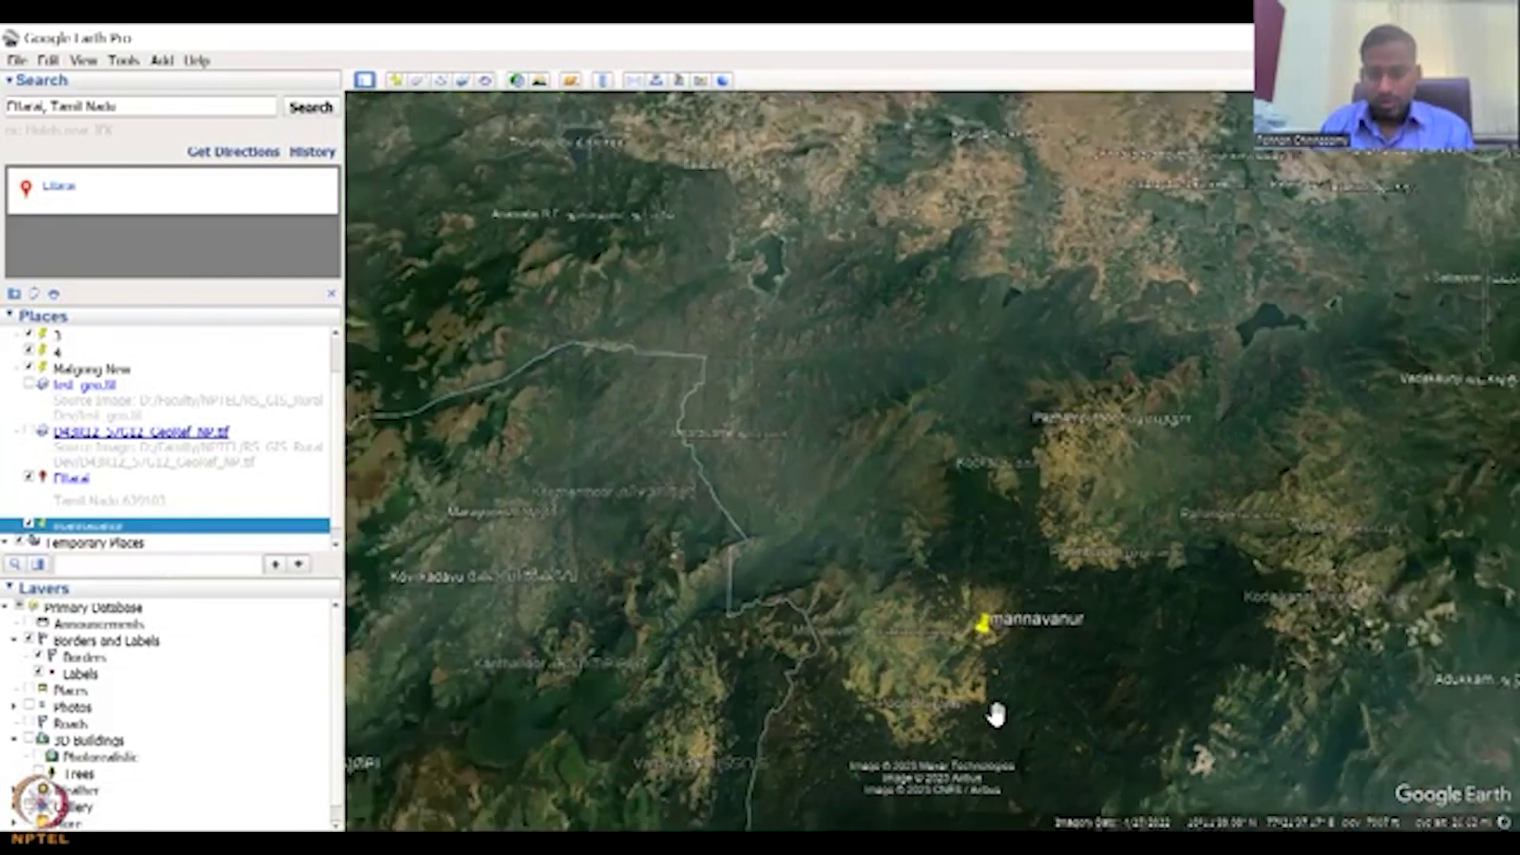
# Examine the hills around the mannavanur placemark and the surrounding plains, widening the view to the whole of India
pyautogui.scroll(1, 996, 714)
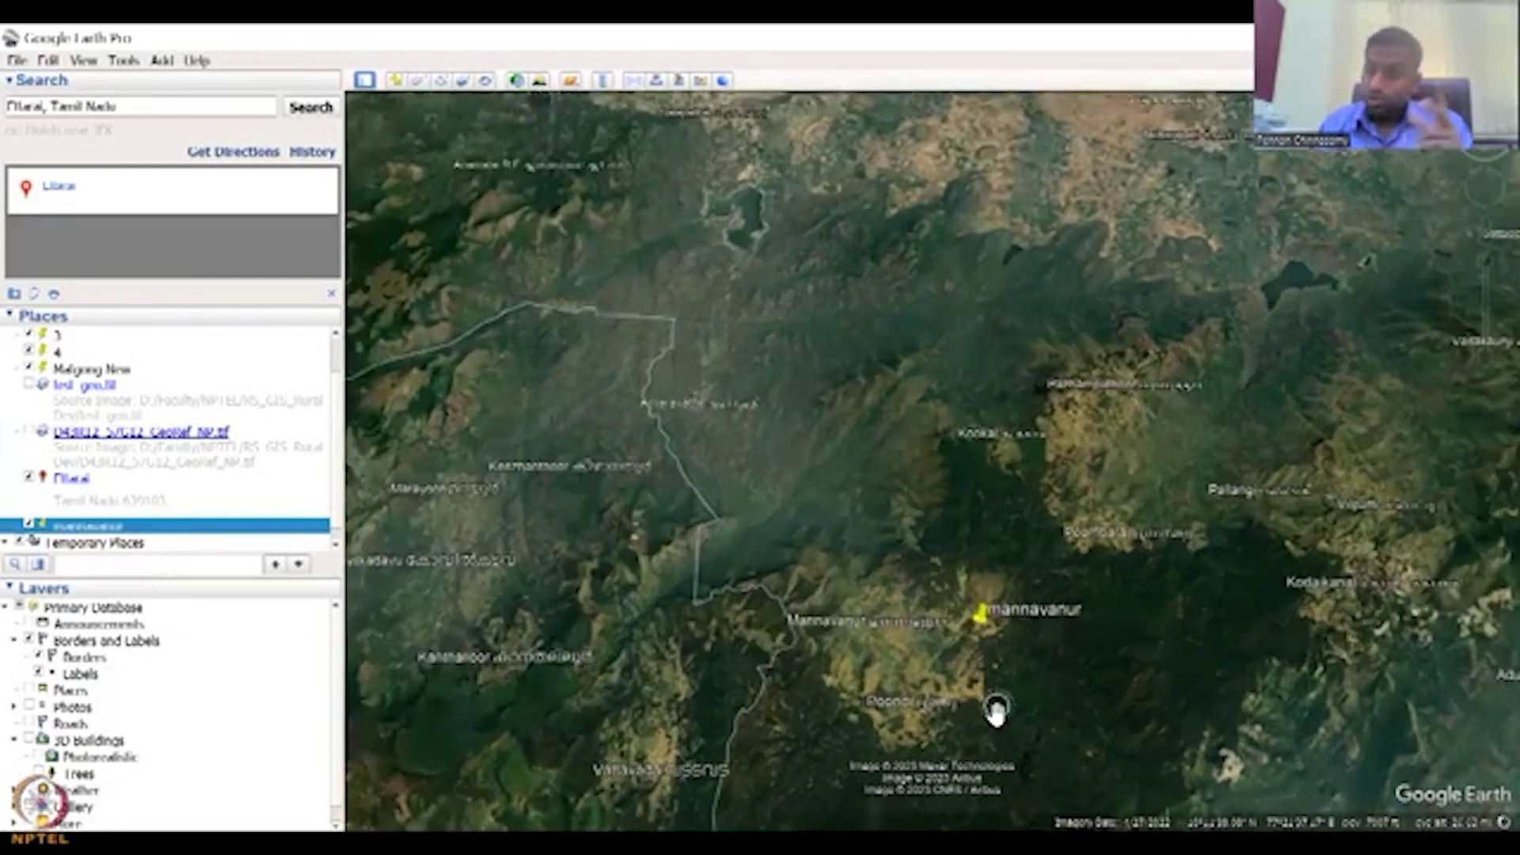
pyautogui.scroll(-1, 996, 713)
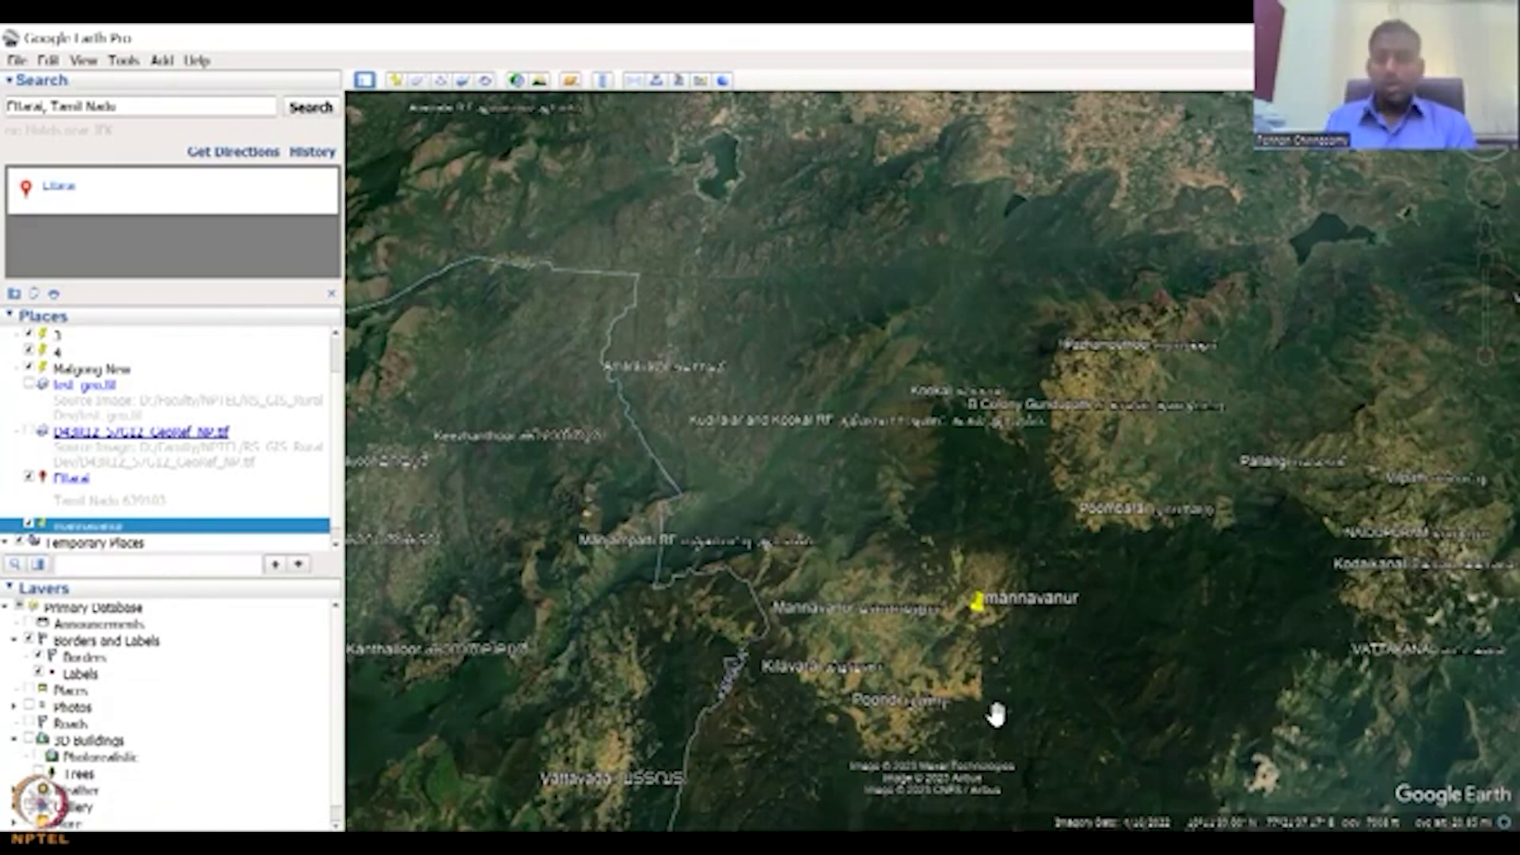
pyautogui.scroll(-1, 996, 715)
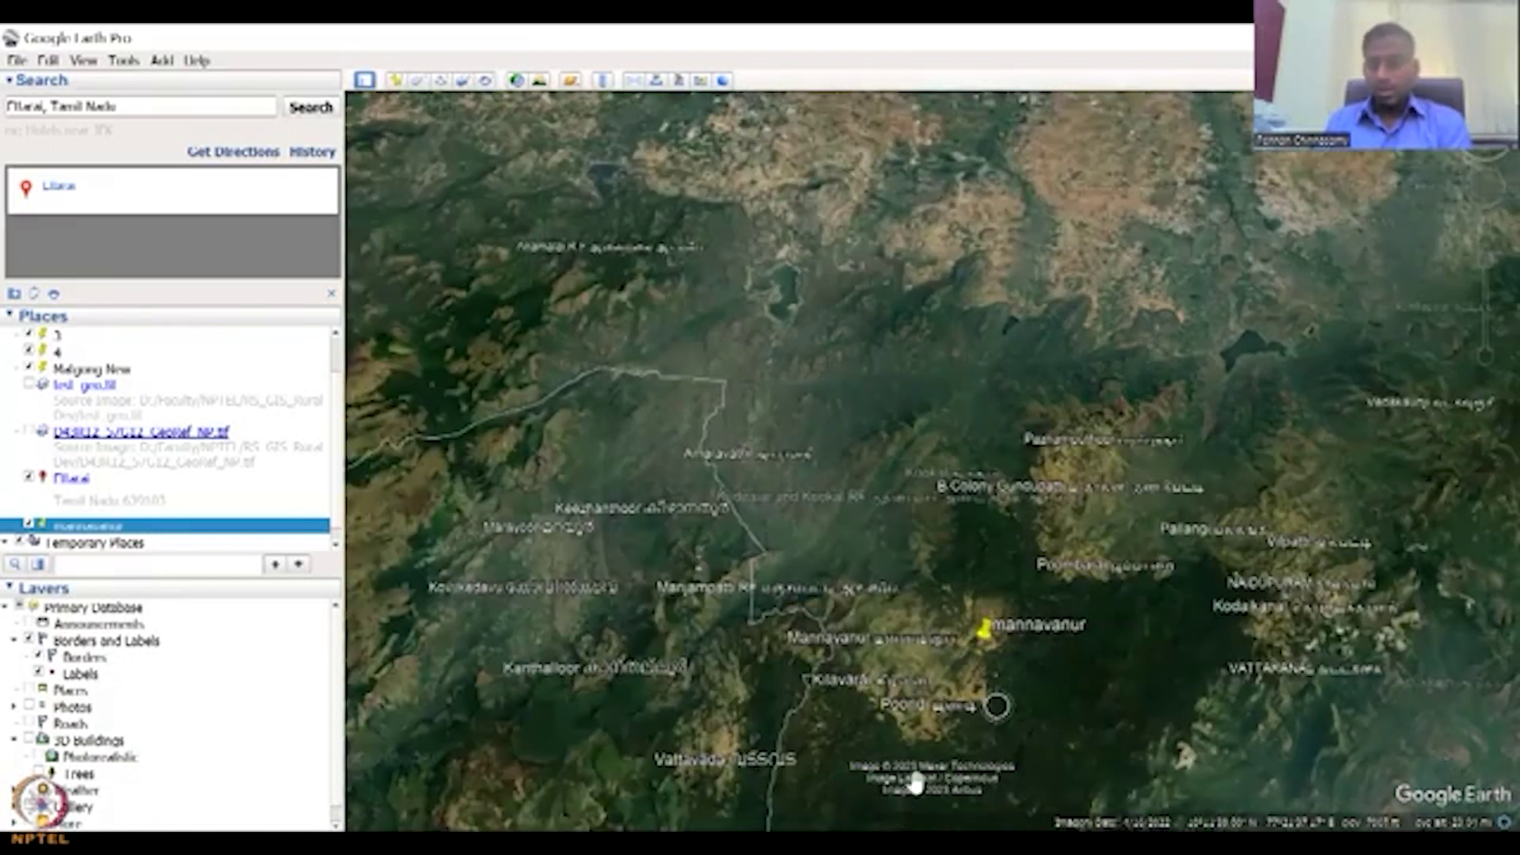
pyautogui.scroll(-1, 919, 788)
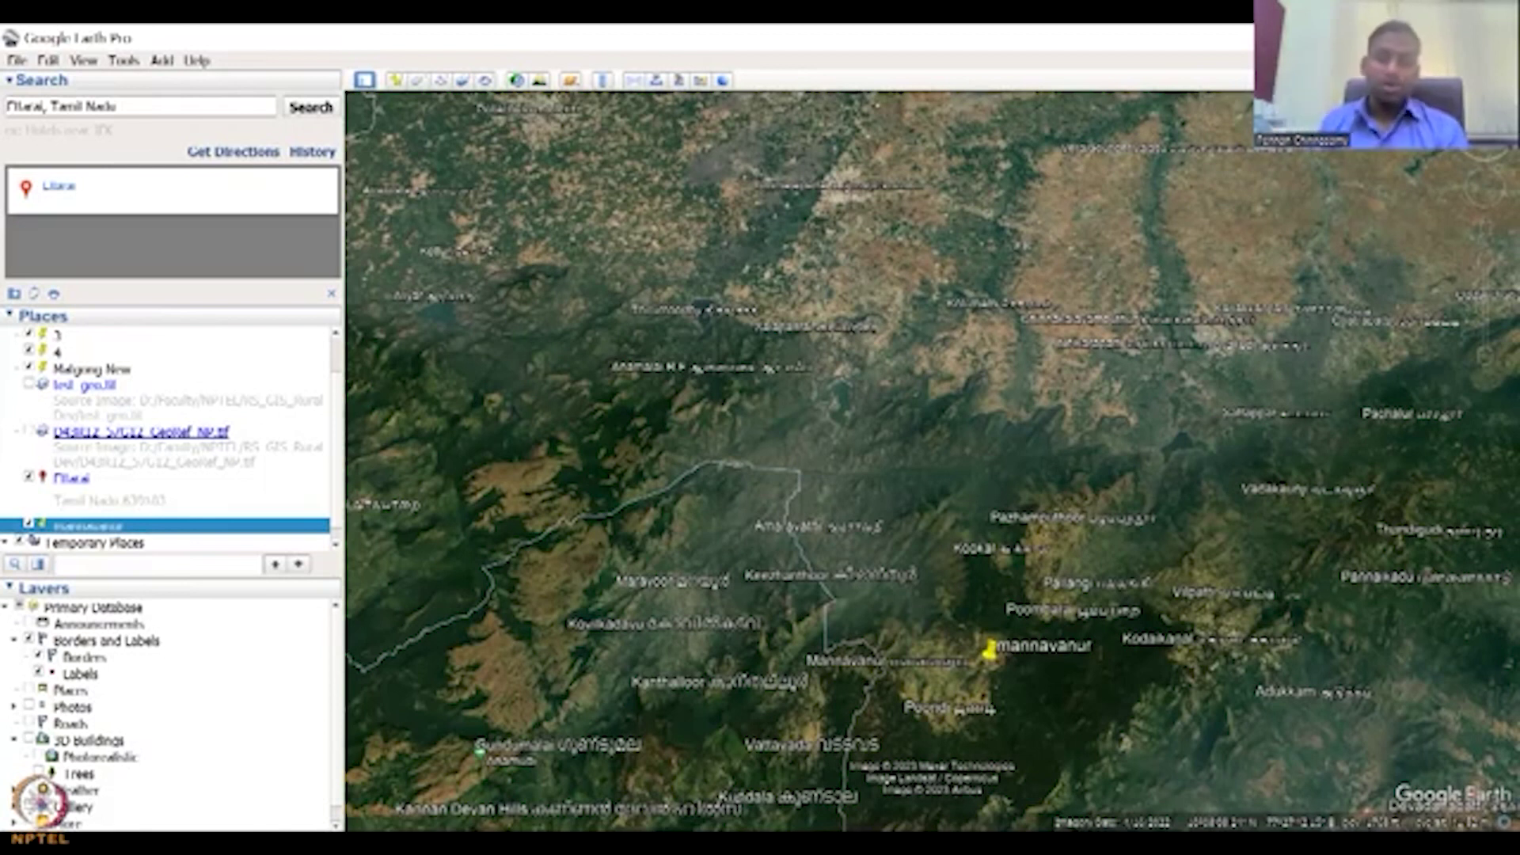
pyautogui.scroll(-2, 915, 772)
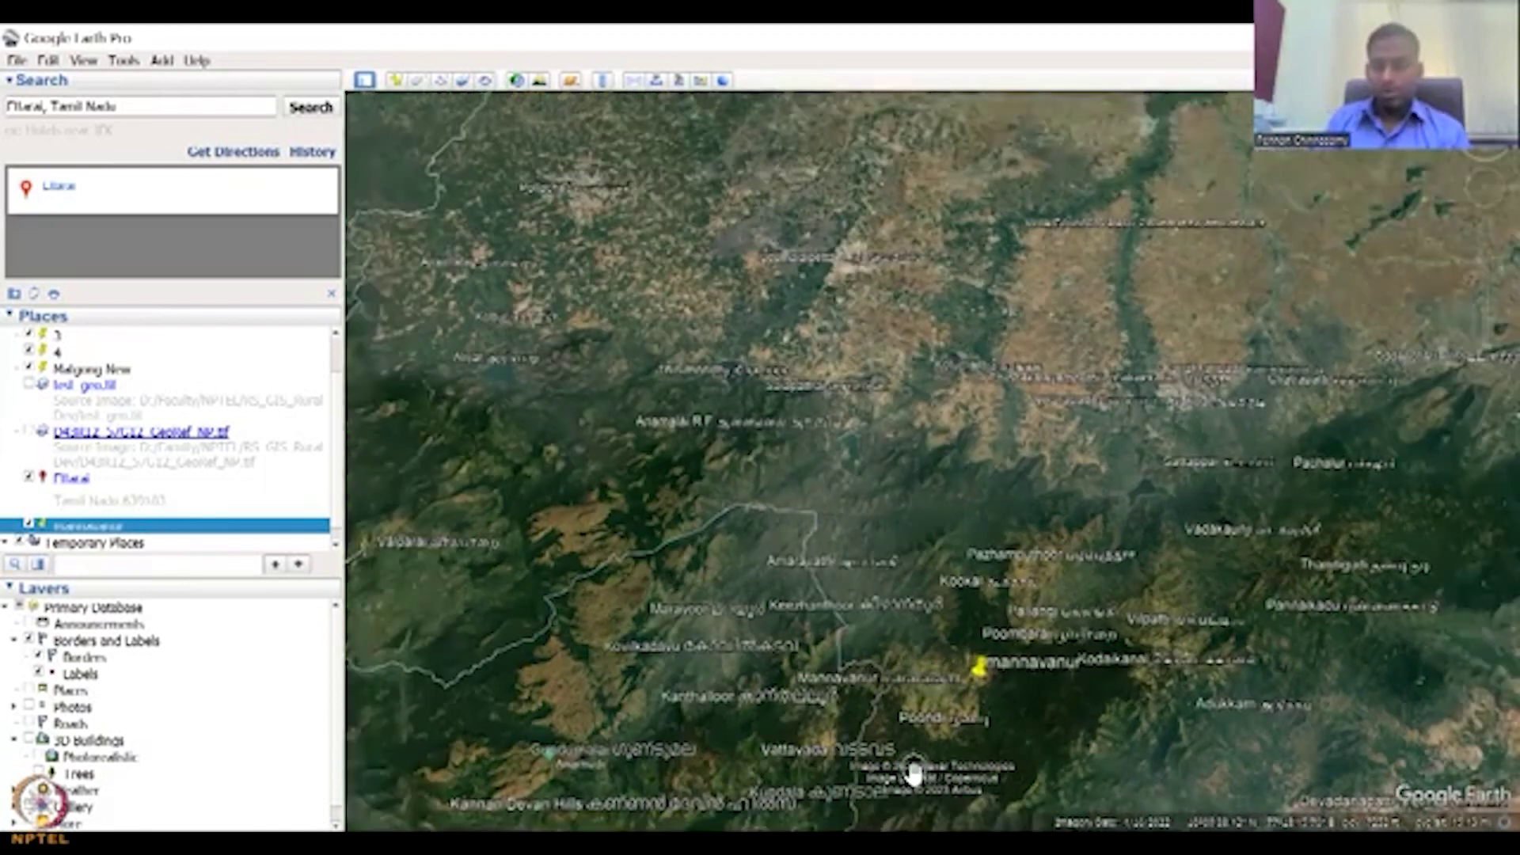
pyautogui.scroll(-5, 915, 772)
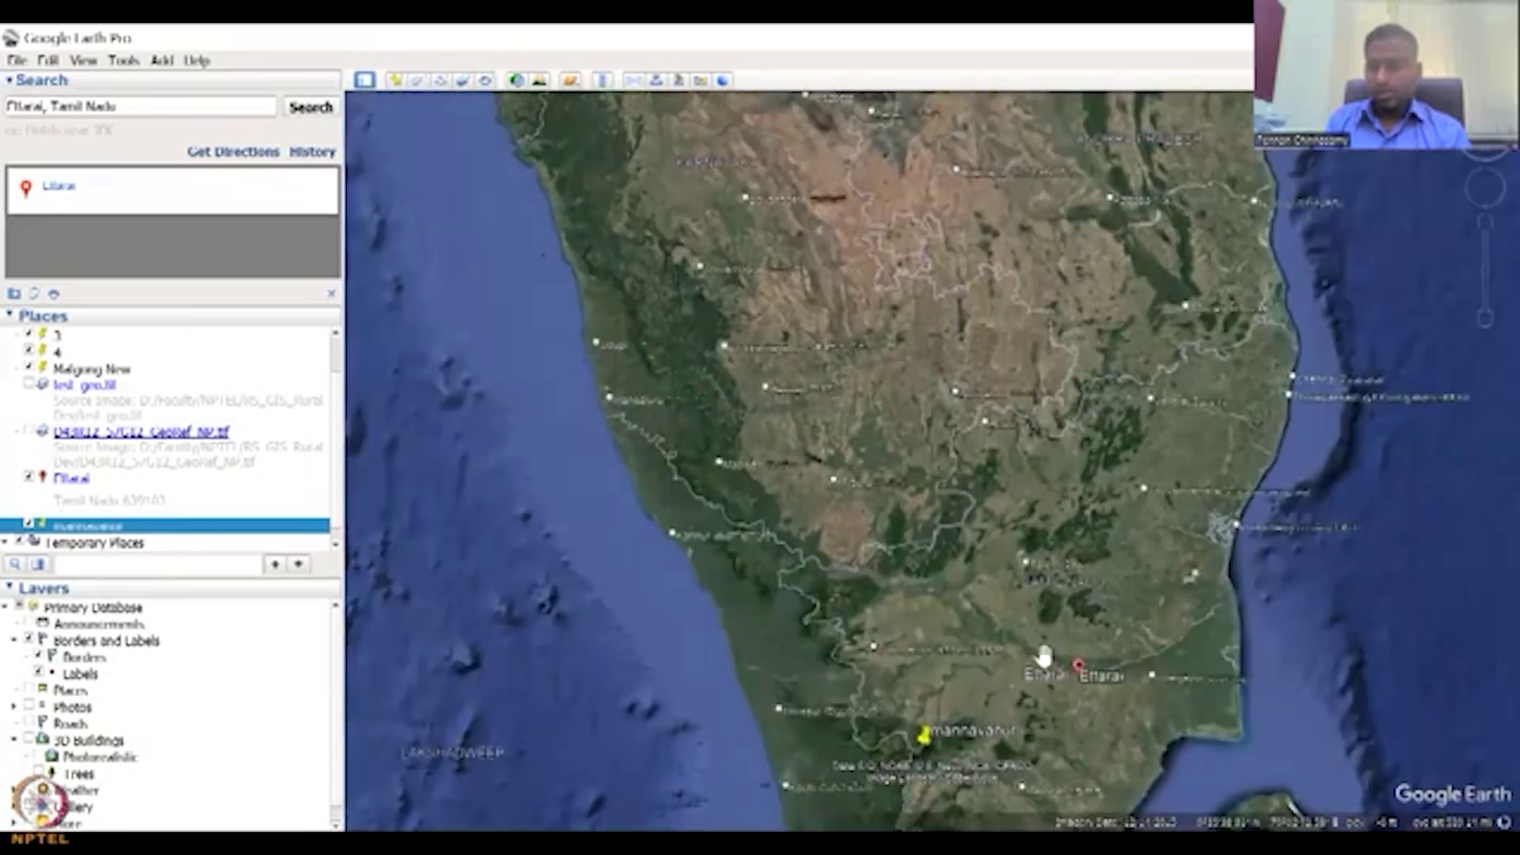
pyautogui.scroll(-1, 1044, 669)
pyautogui.scroll(-3, 1044, 669)
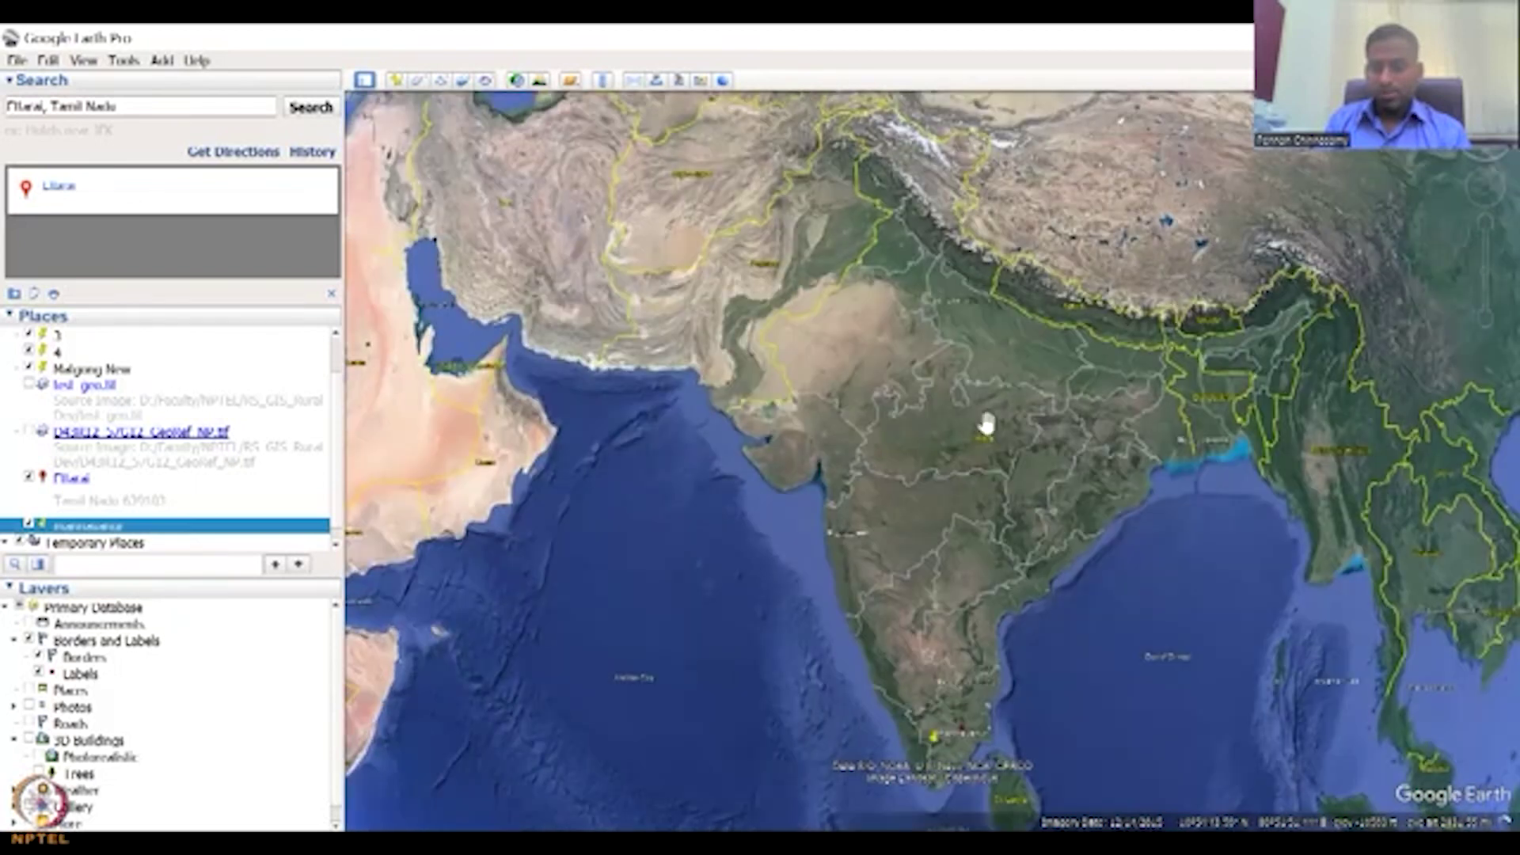
# Inspect the Hasdeo Bango Reservoir and its shoreline in central India up close
pyautogui.scroll(1, 1052, 449)
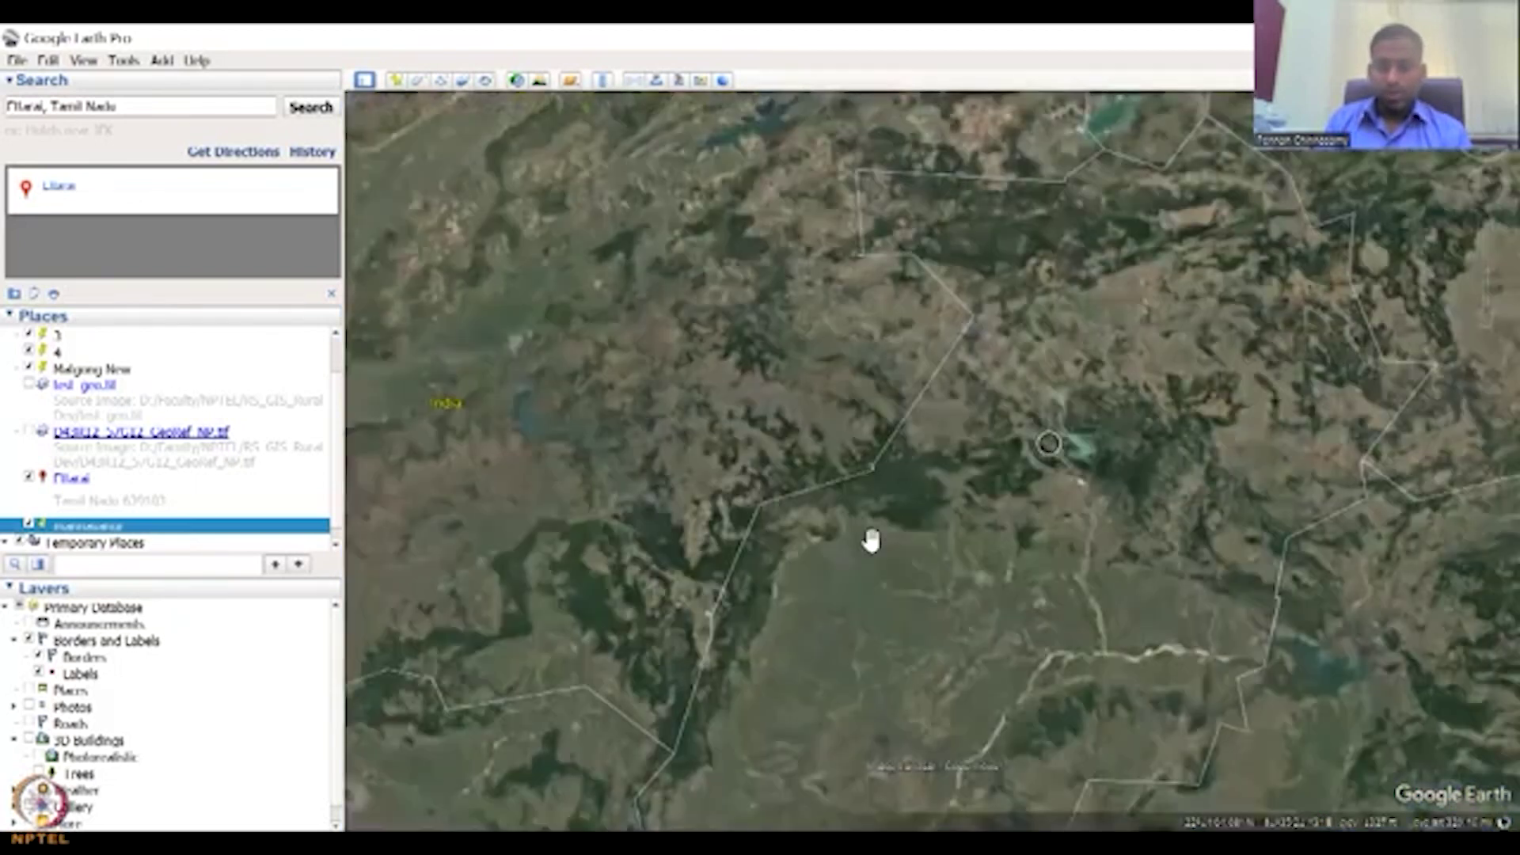
pyautogui.scroll(3, 1057, 489)
pyautogui.moveTo(1122, 459); pyautogui.dragTo(990, 604)
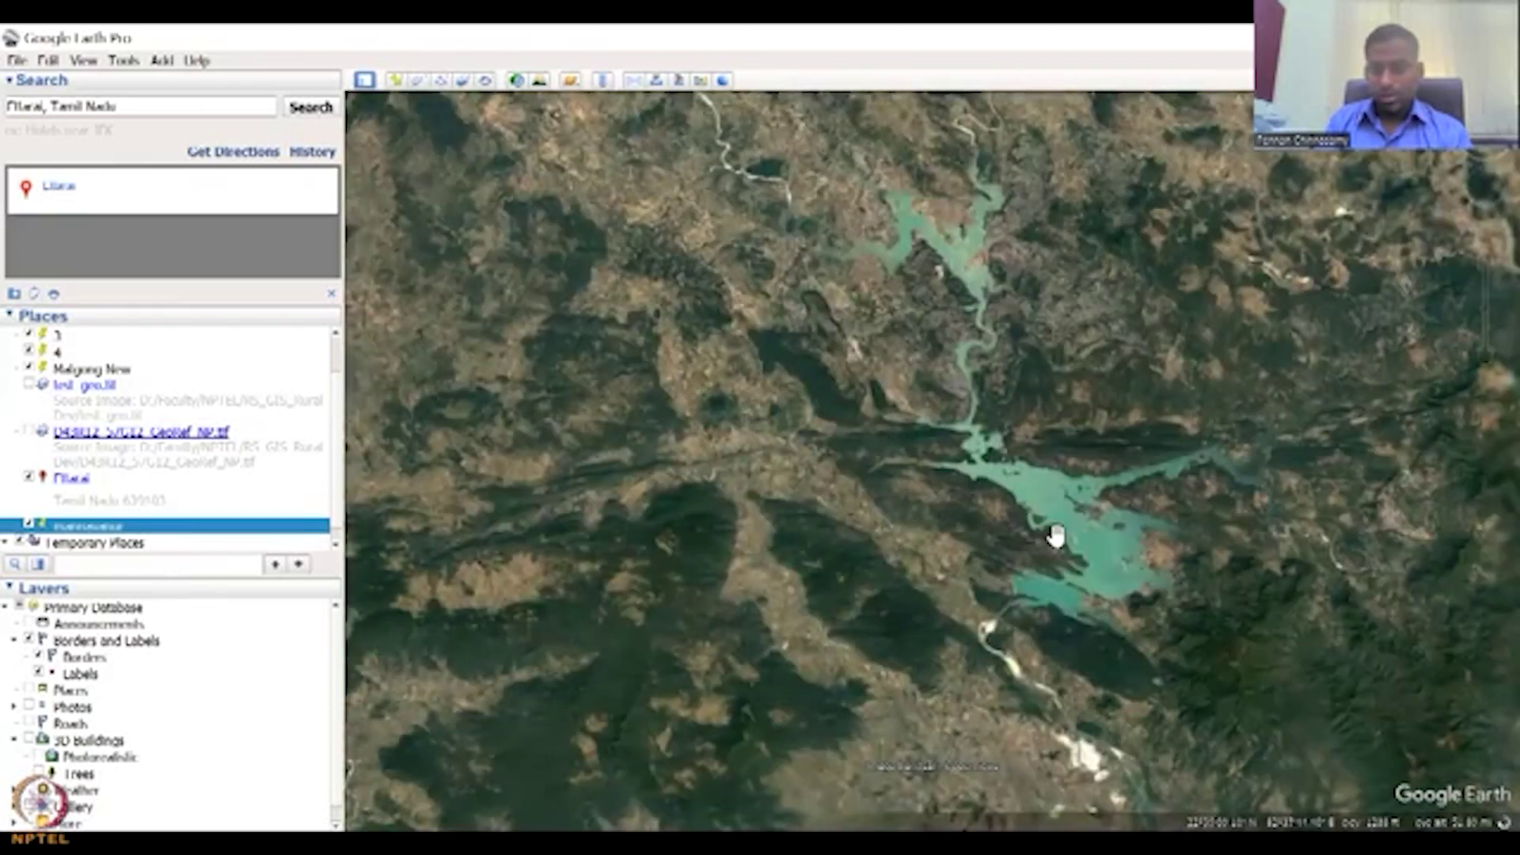
pyautogui.scroll(3, 1057, 537)
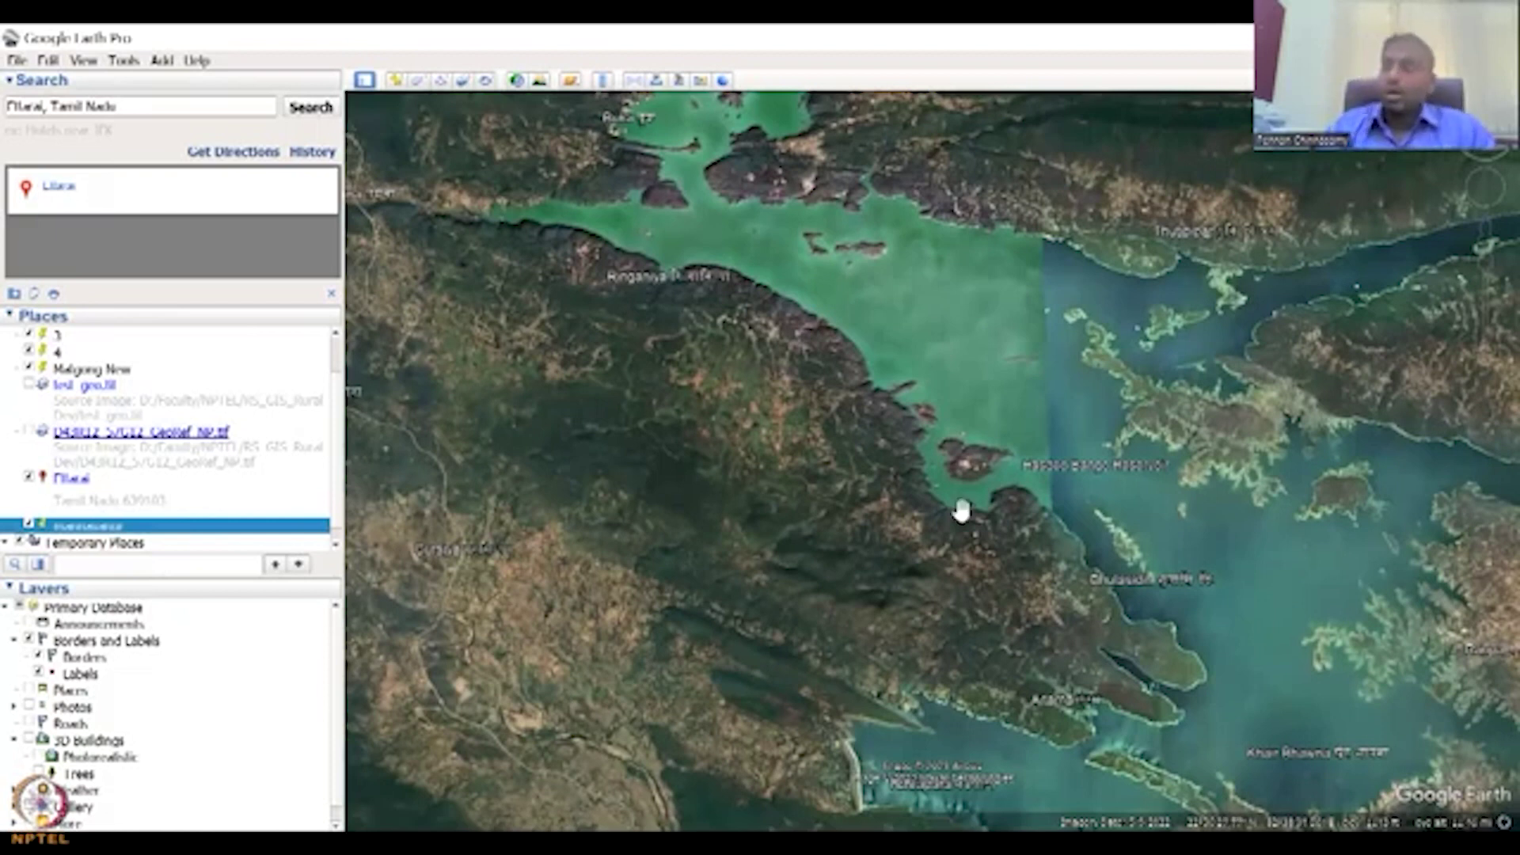
# Return from the reservoir to a globe view of India and fly to the saved Ettarai placemark
pyautogui.scroll(-3, 905, 547)
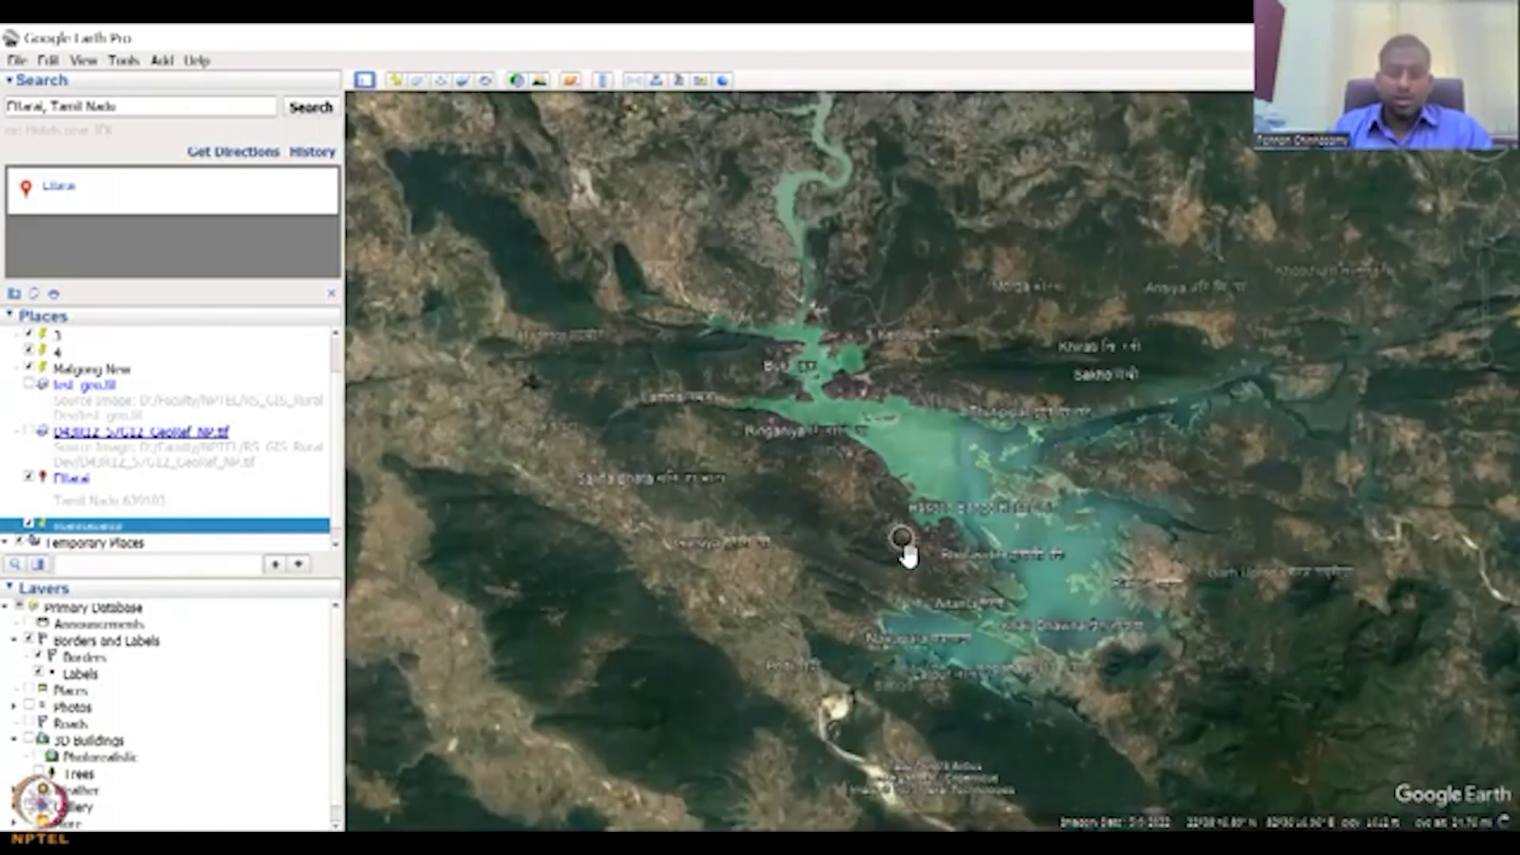
pyautogui.scroll(-3, 904, 546)
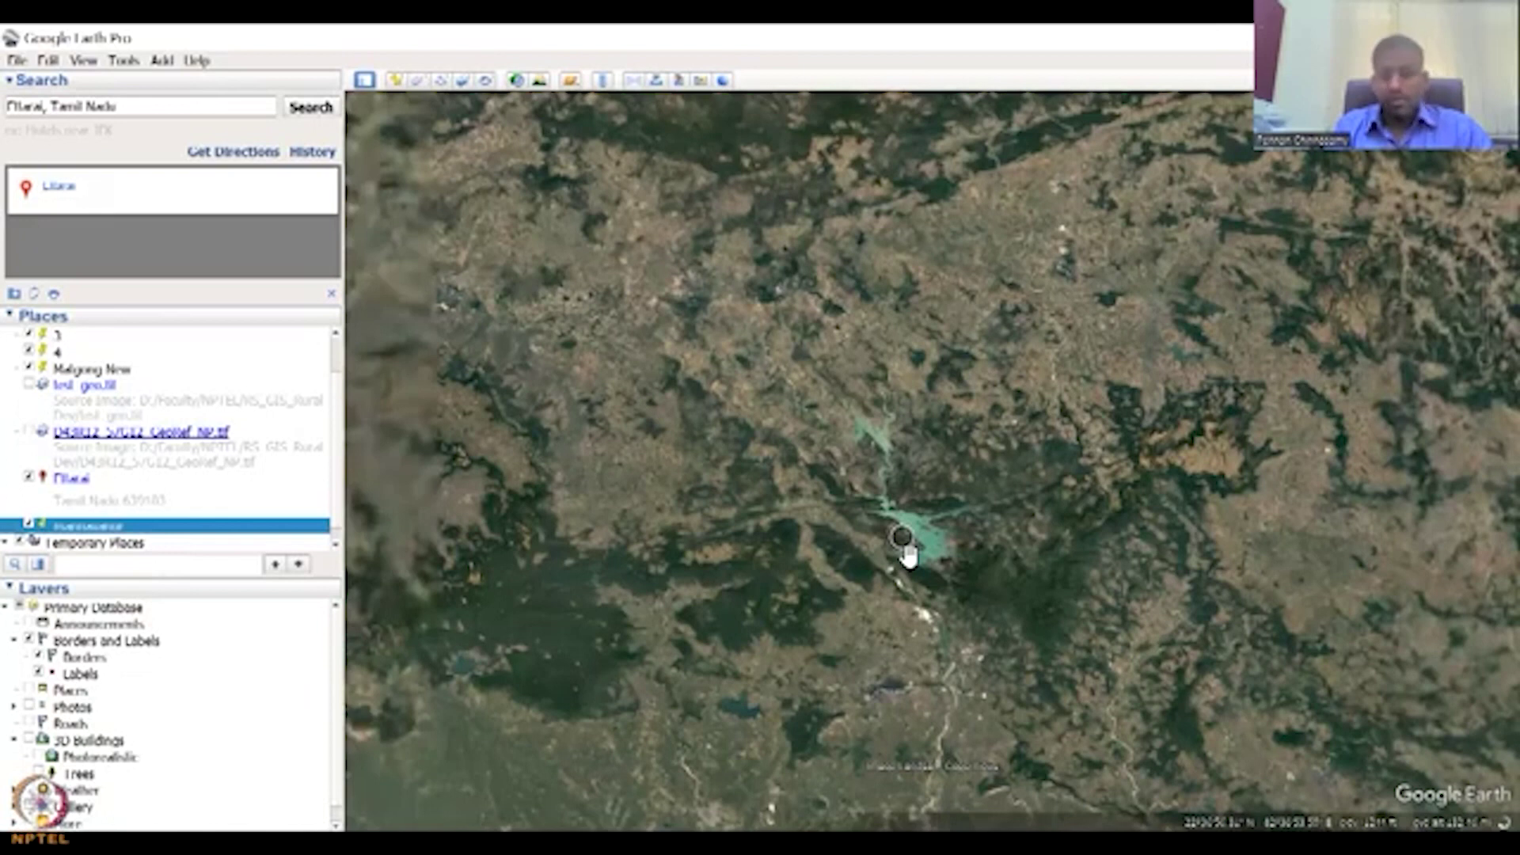
pyautogui.scroll(-3, 908, 557)
pyautogui.scroll(-3, 910, 559)
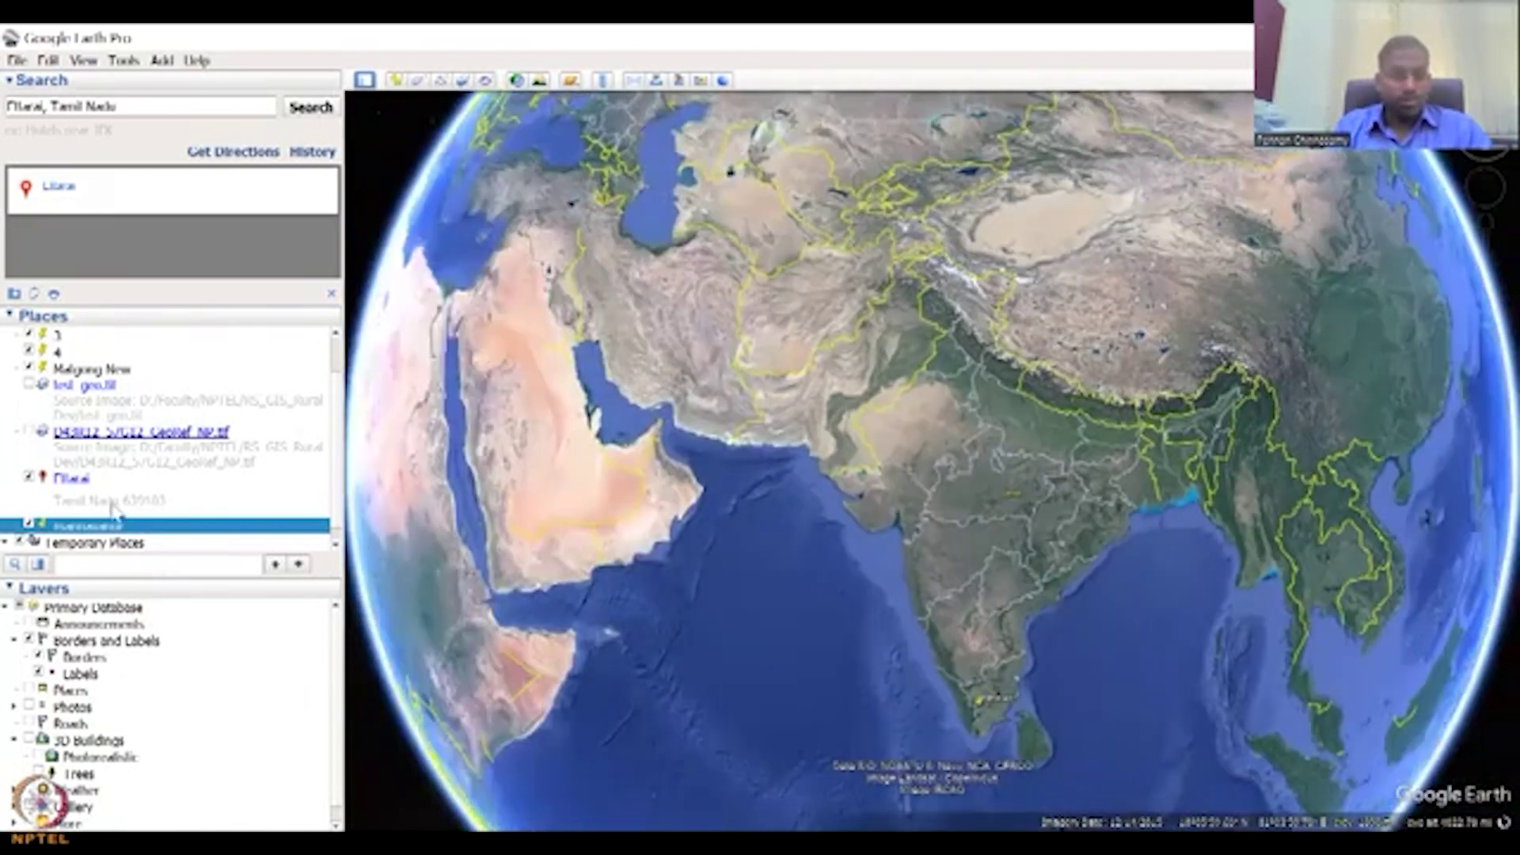
pyautogui.doubleClick(89, 501)
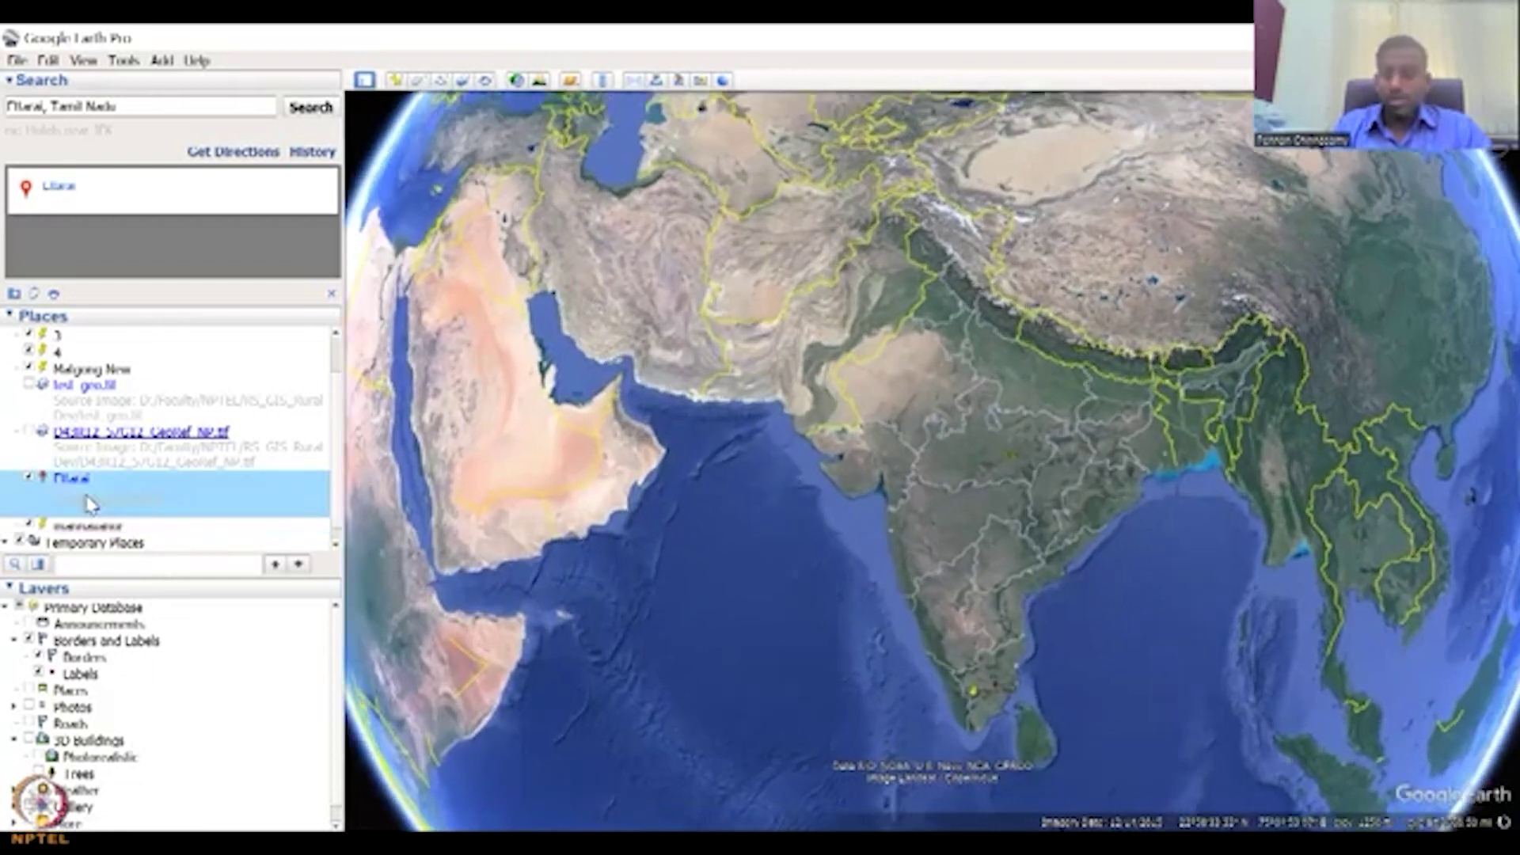